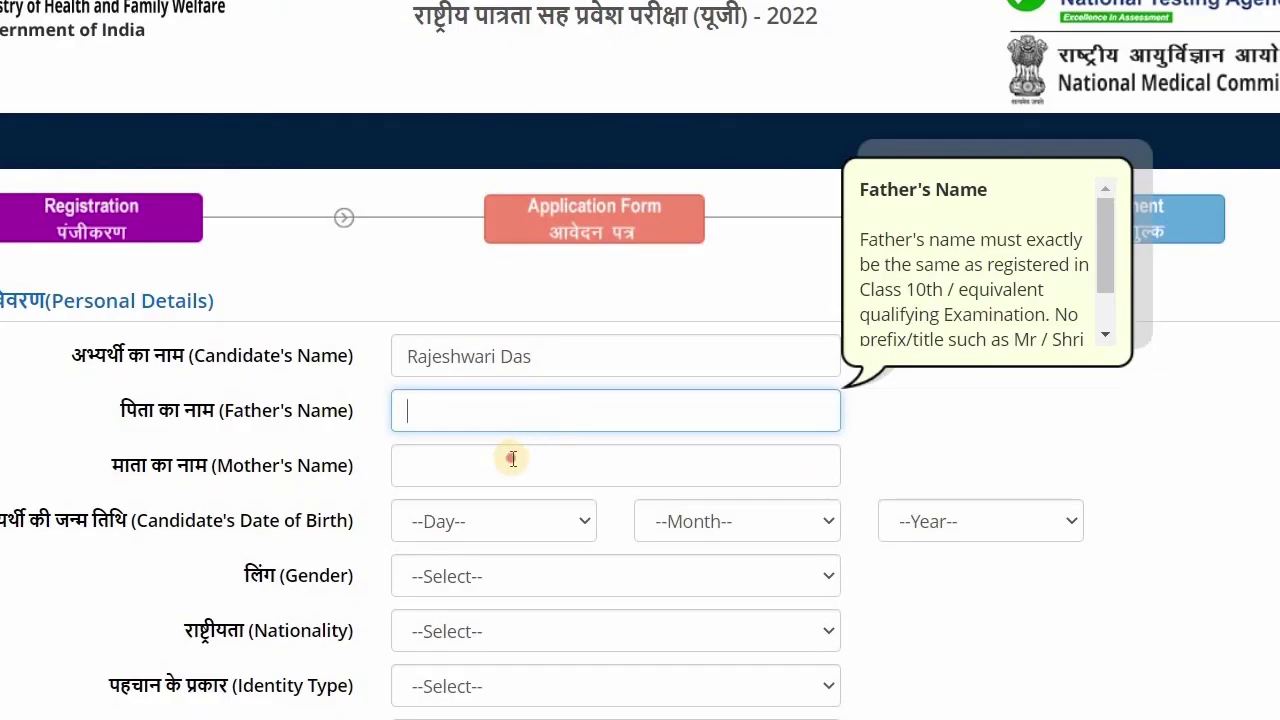
Place the cursor in the Mother's Name field of the Personal Details section.
click(510, 462)
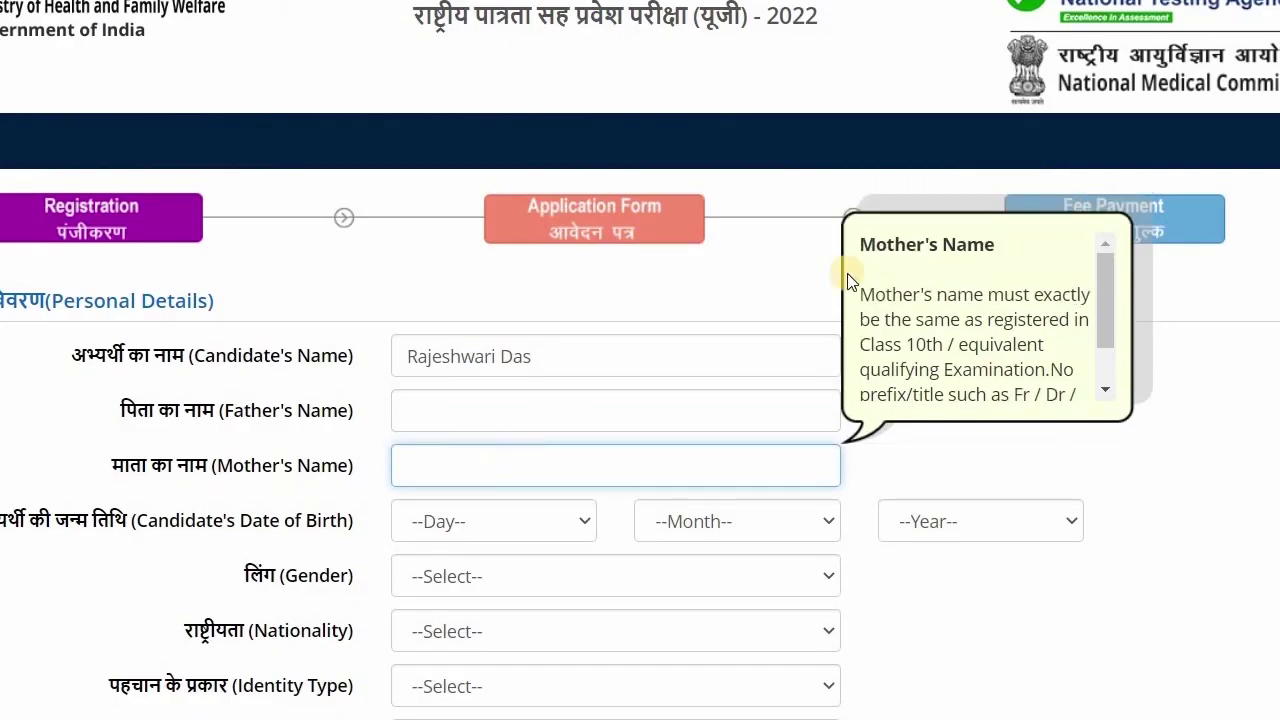
Enter the father's name and the mother's name.
click(471, 421)
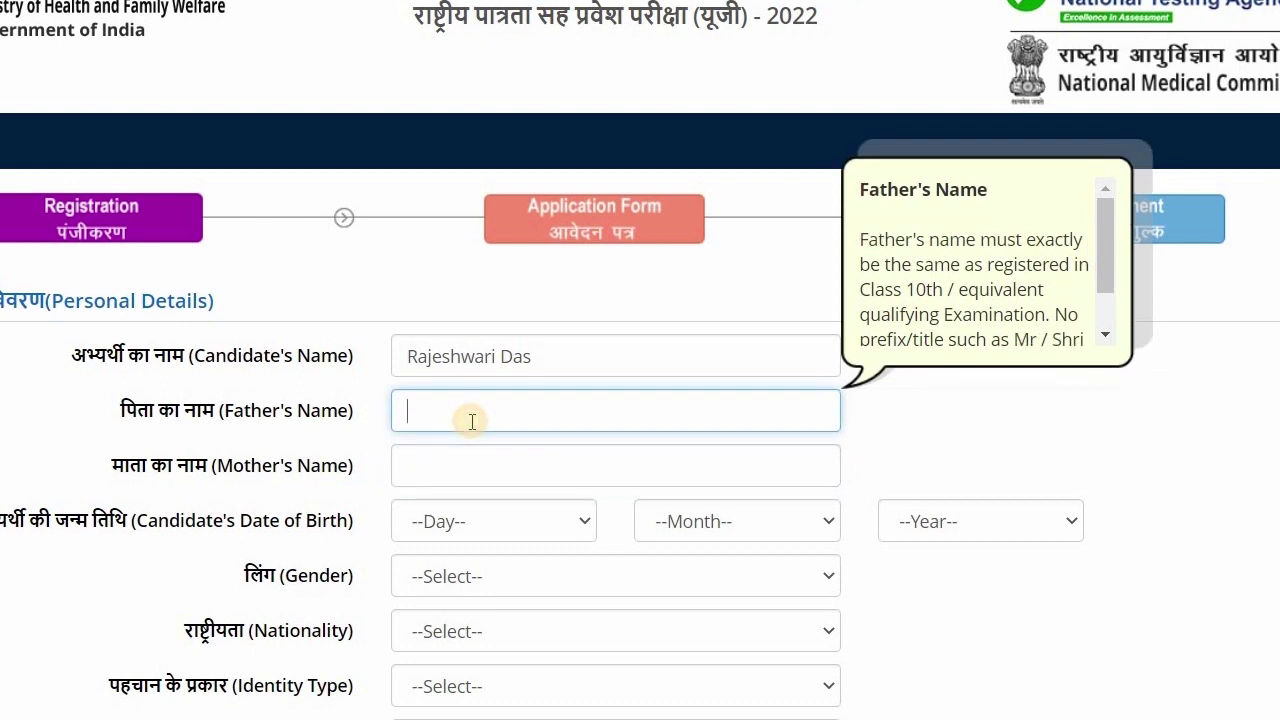
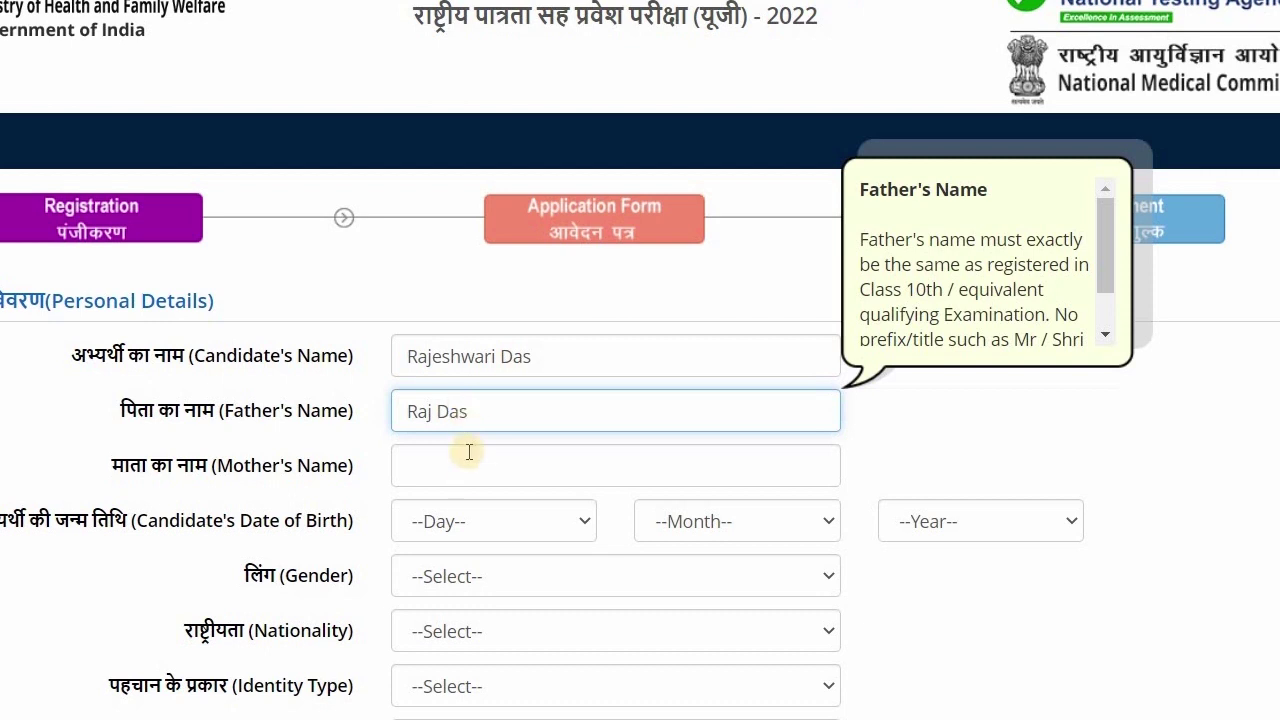
click(469, 475)
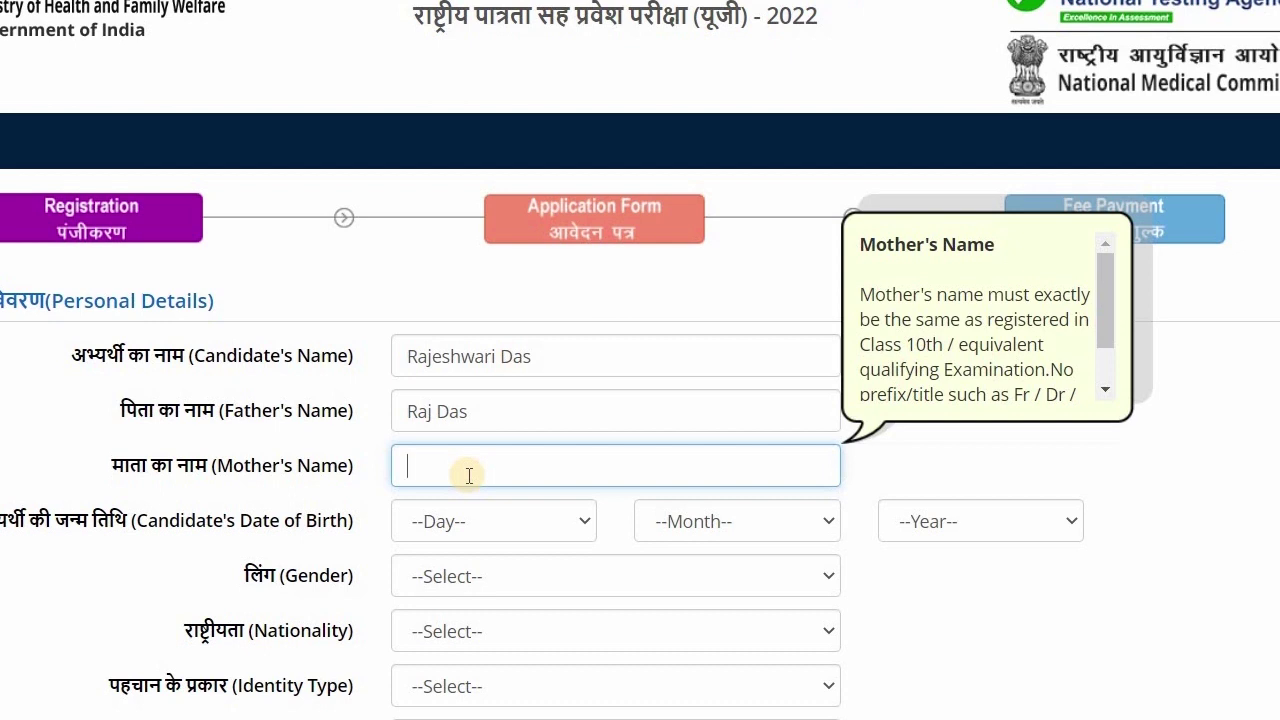
text(R)
key(BackSpace)
click(540, 521)
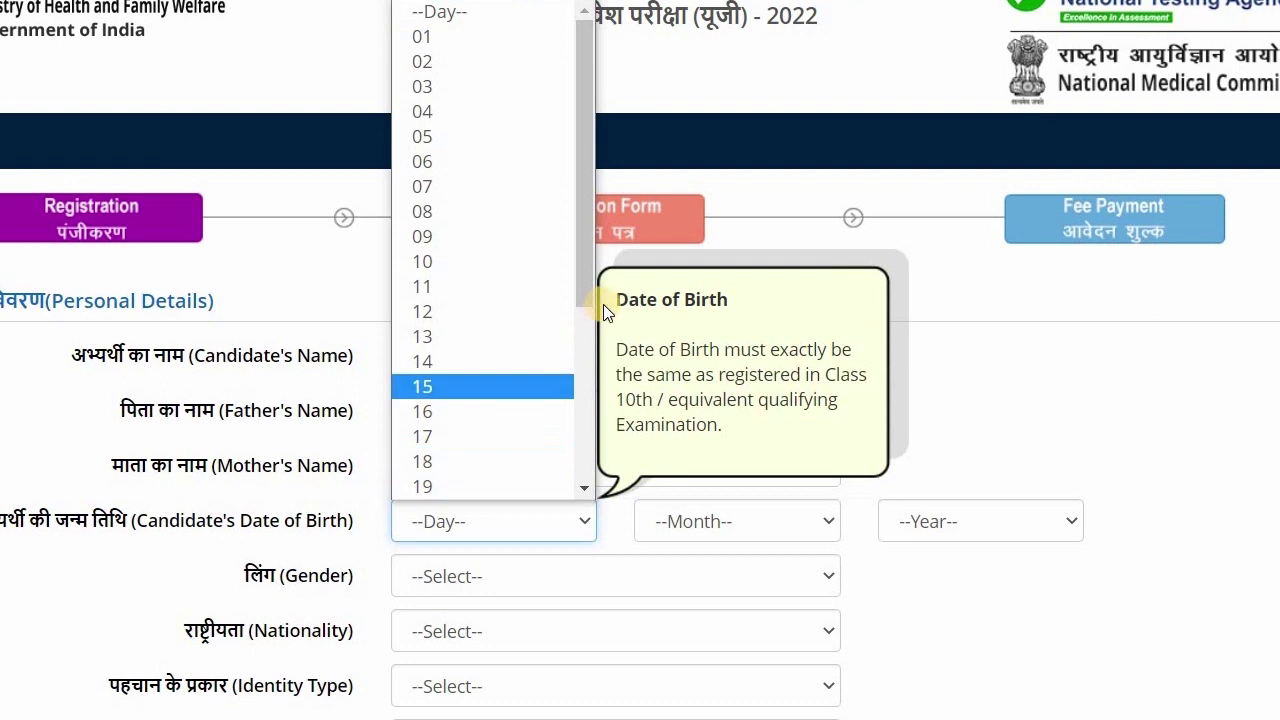
drag(592, 291, 588, 362)
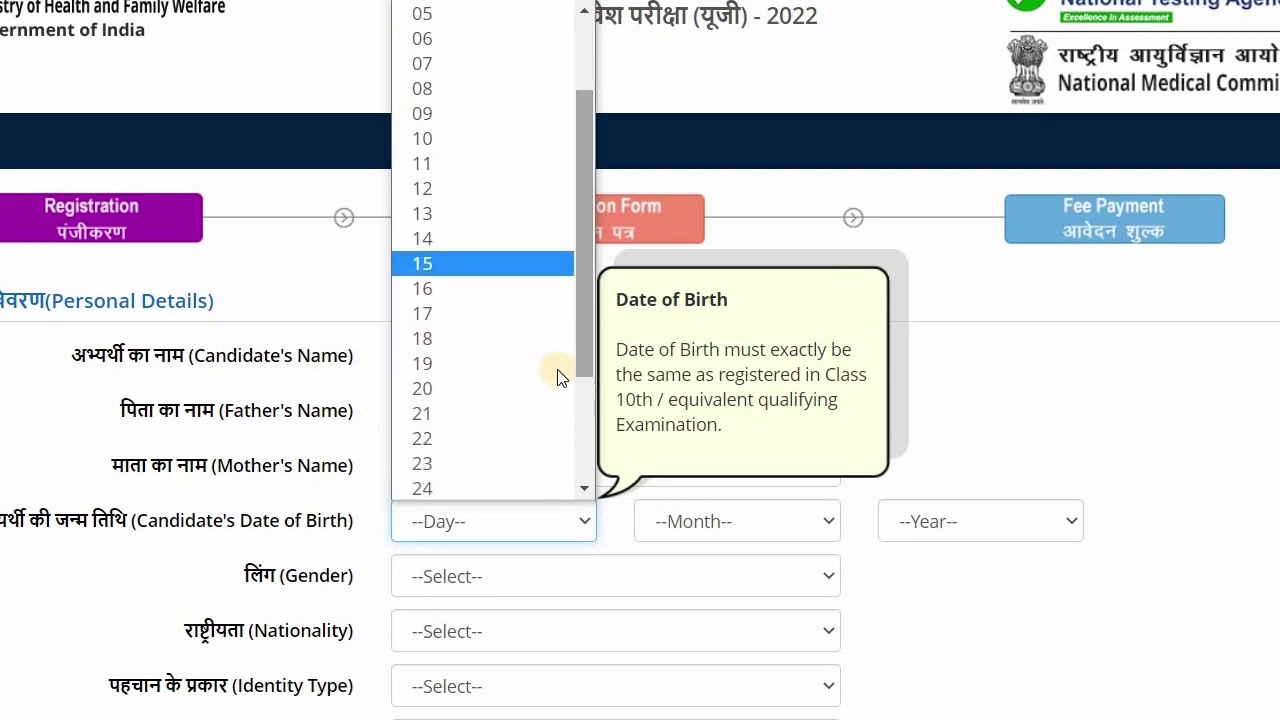
drag(585, 314, 494, 270)
click(478, 248)
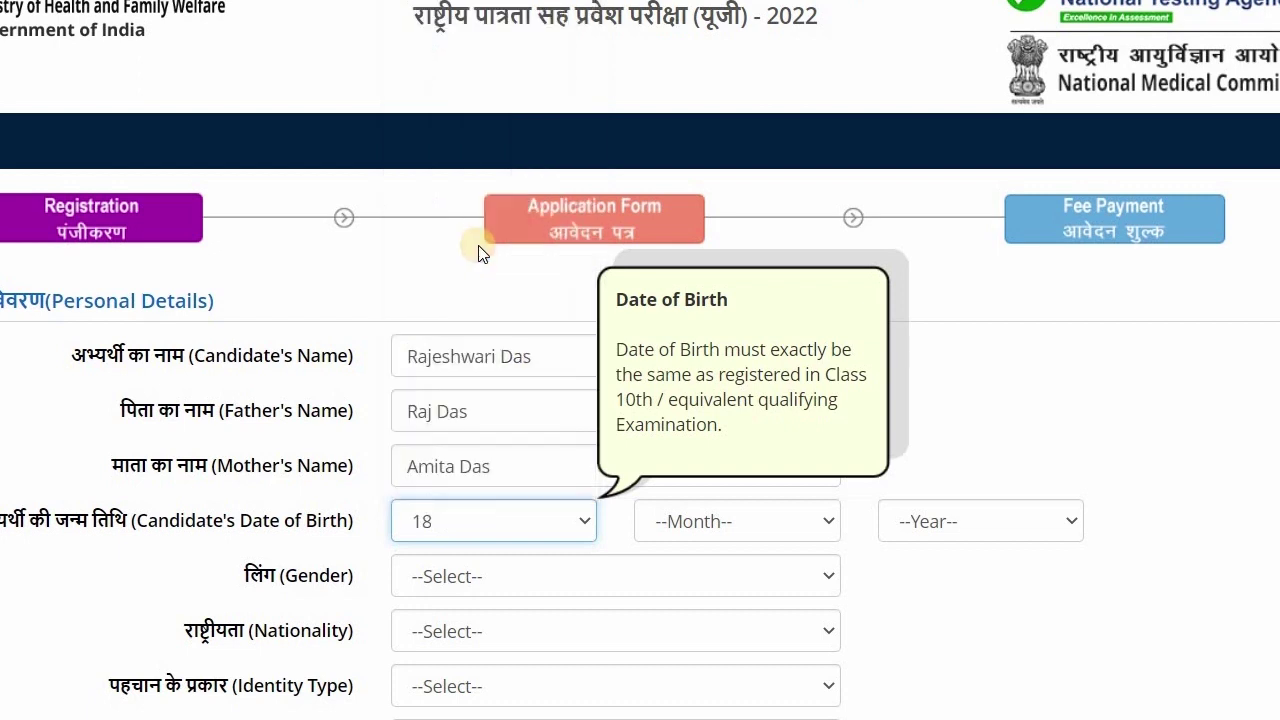
click(813, 511)
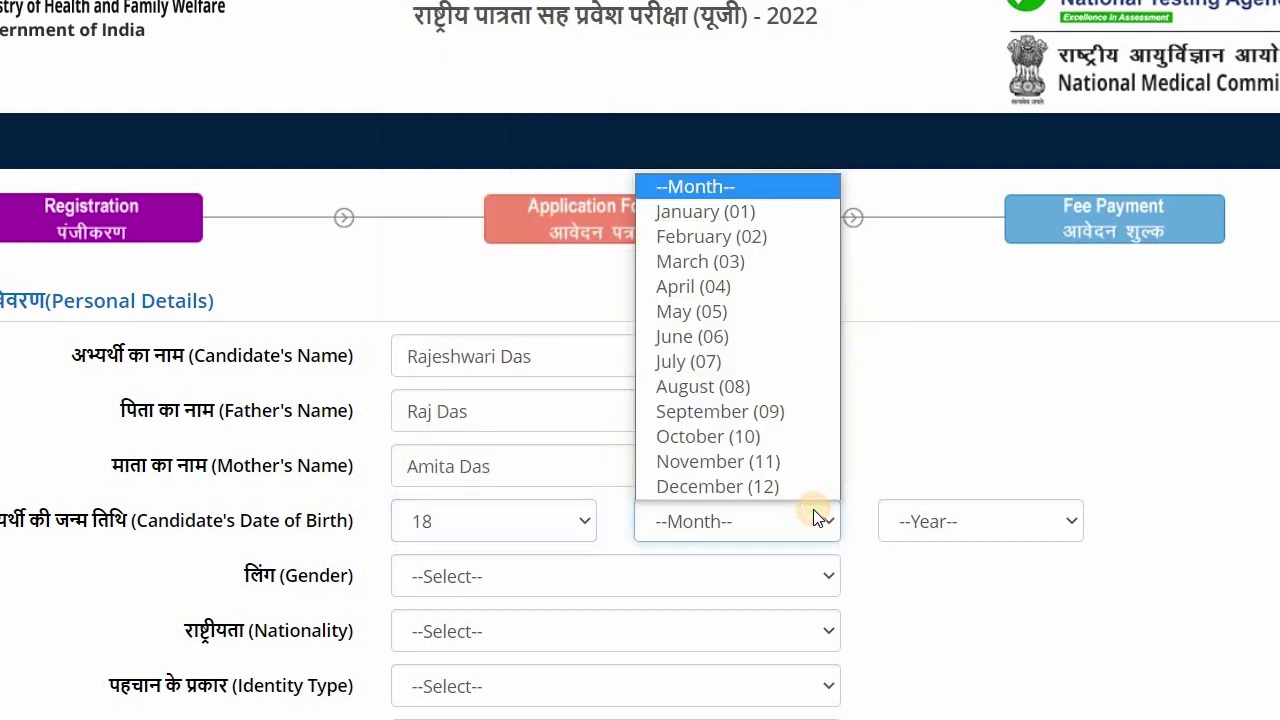
click(789, 463)
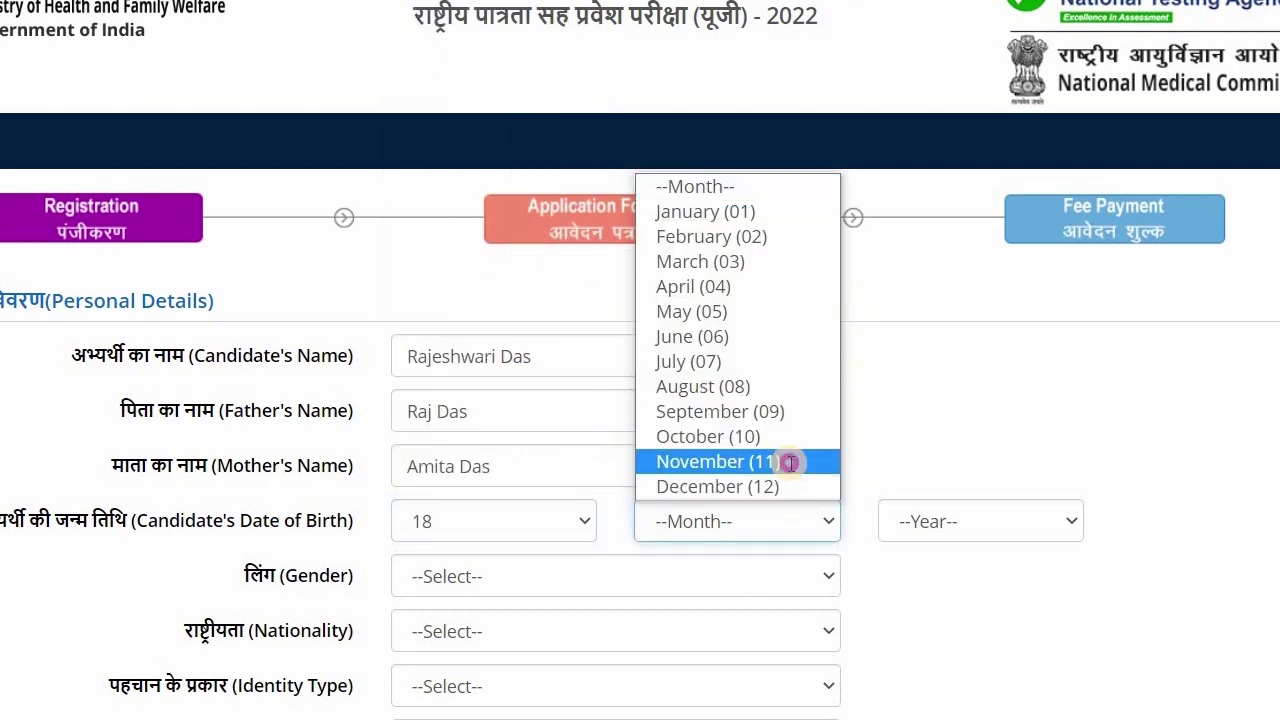
click(898, 521)
scroll(1034, 145, down, 1)
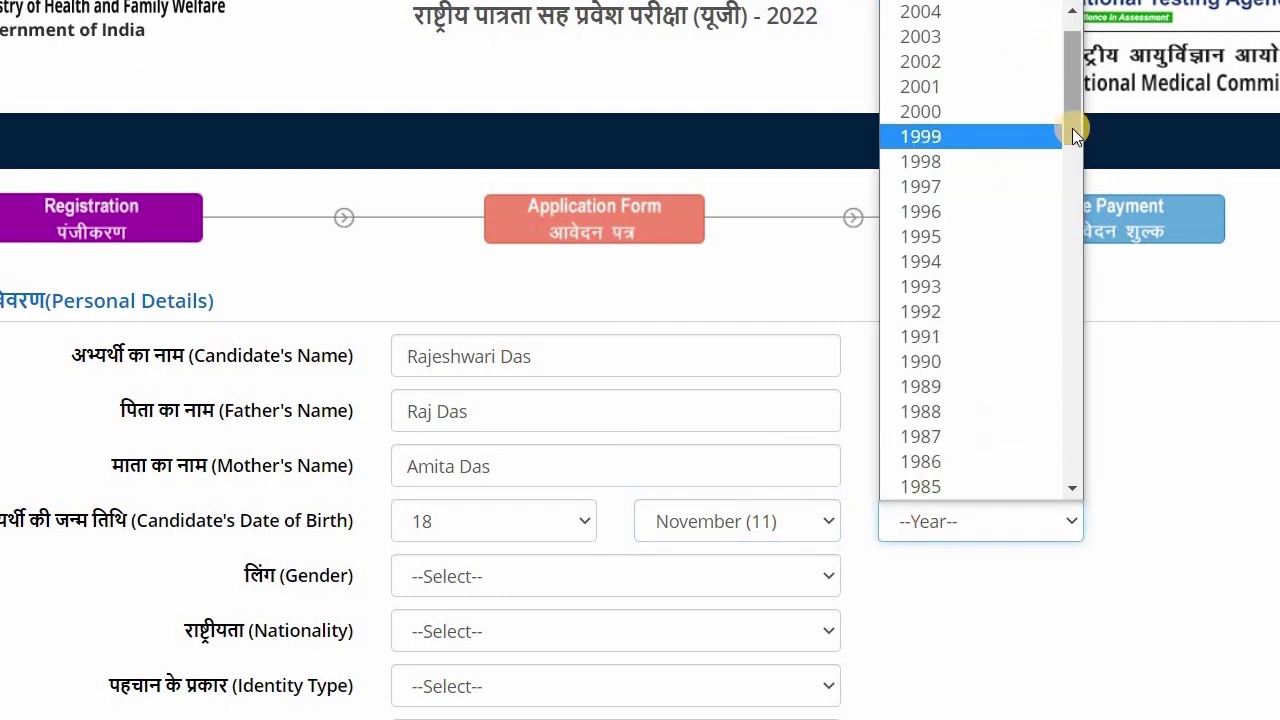
drag(1072, 128, 1072, 108)
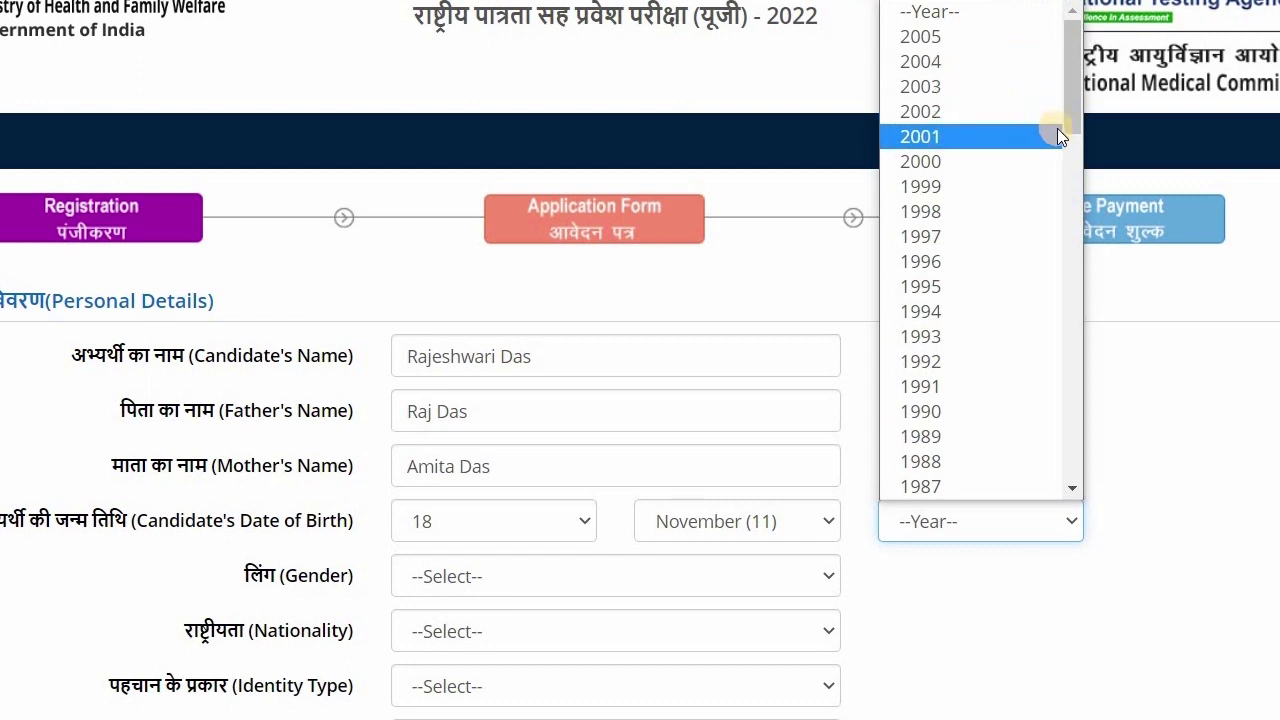
click(993, 112)
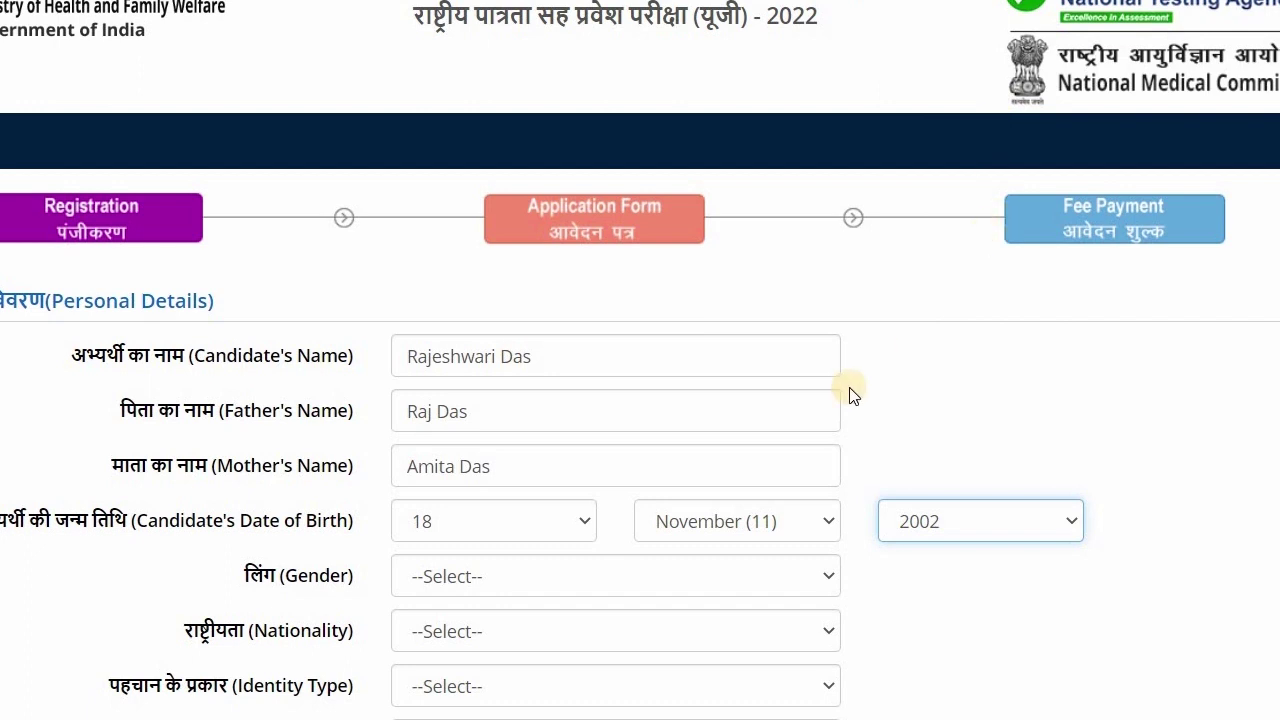
click(632, 580)
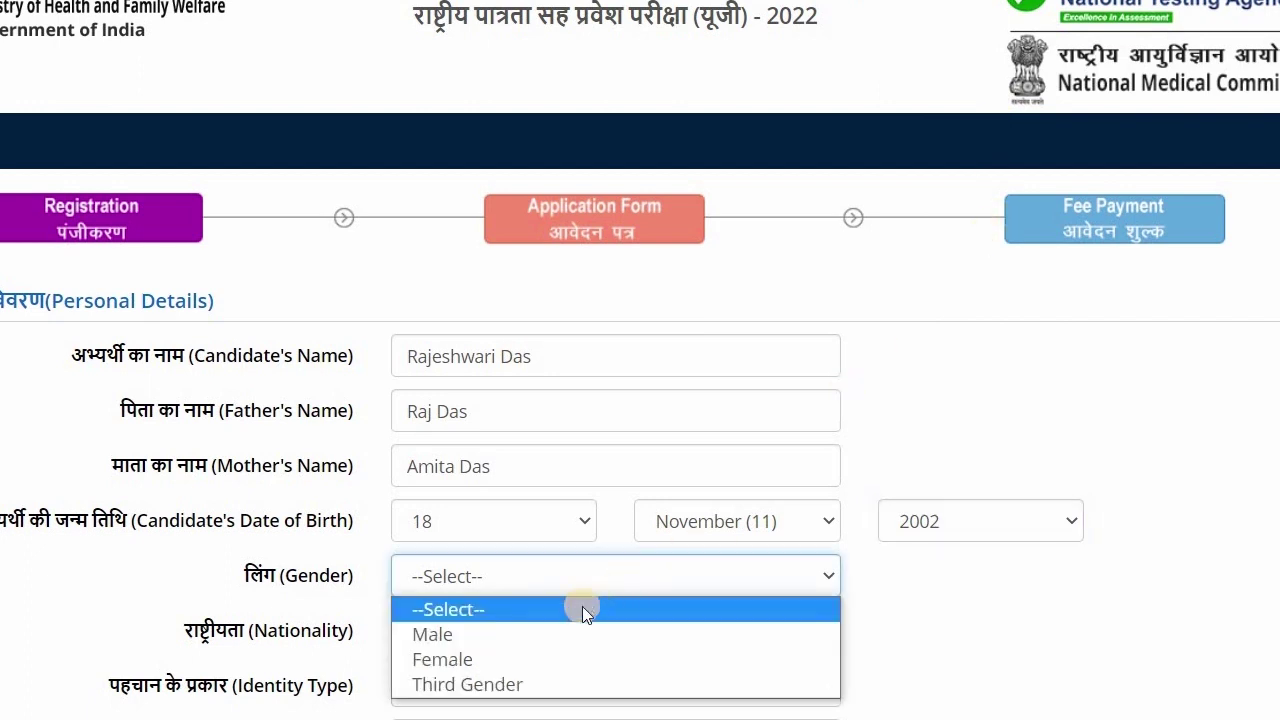
Choose Female as the gender and Indian as the nationality.
click(520, 657)
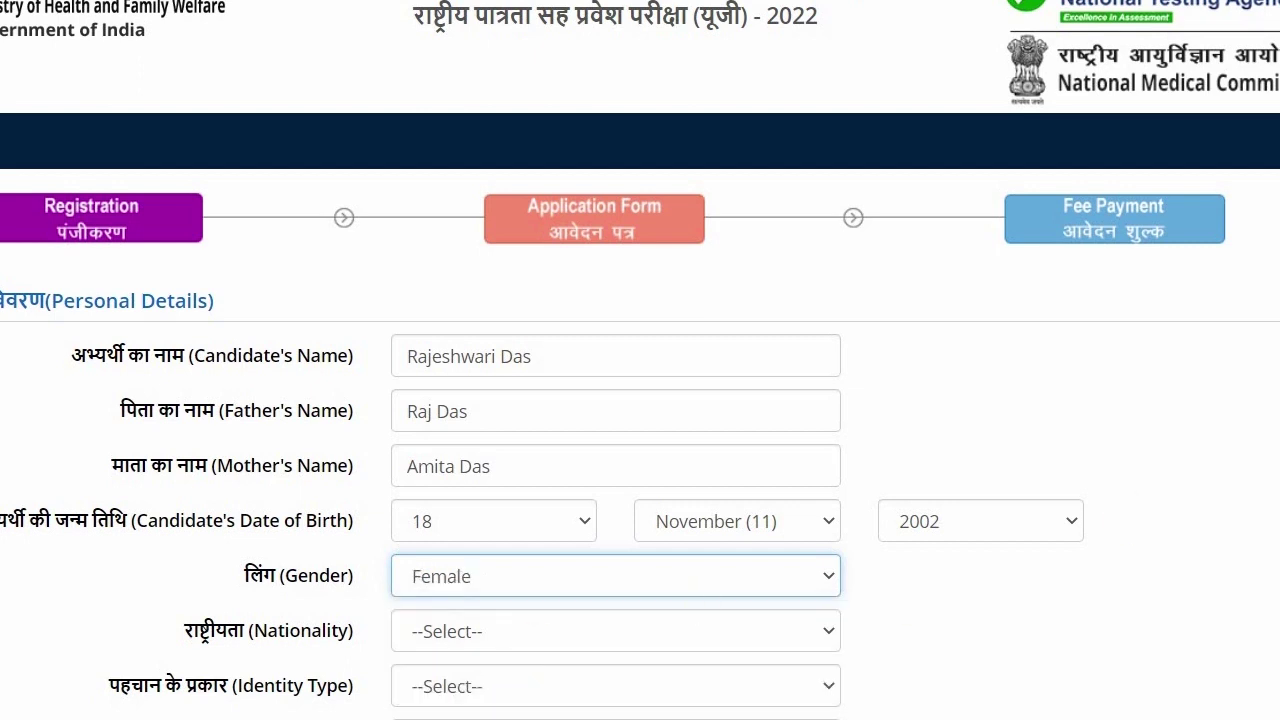
scroll(640, 360, down, 2)
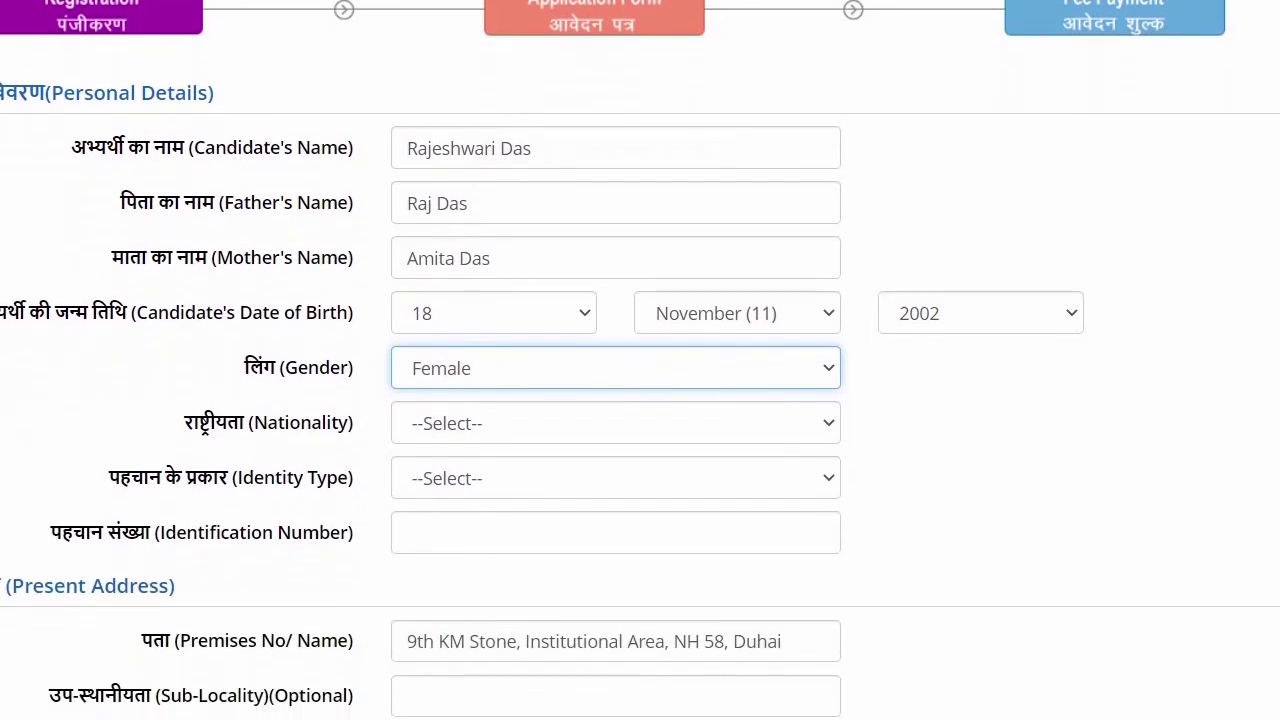
click(757, 410)
click(627, 482)
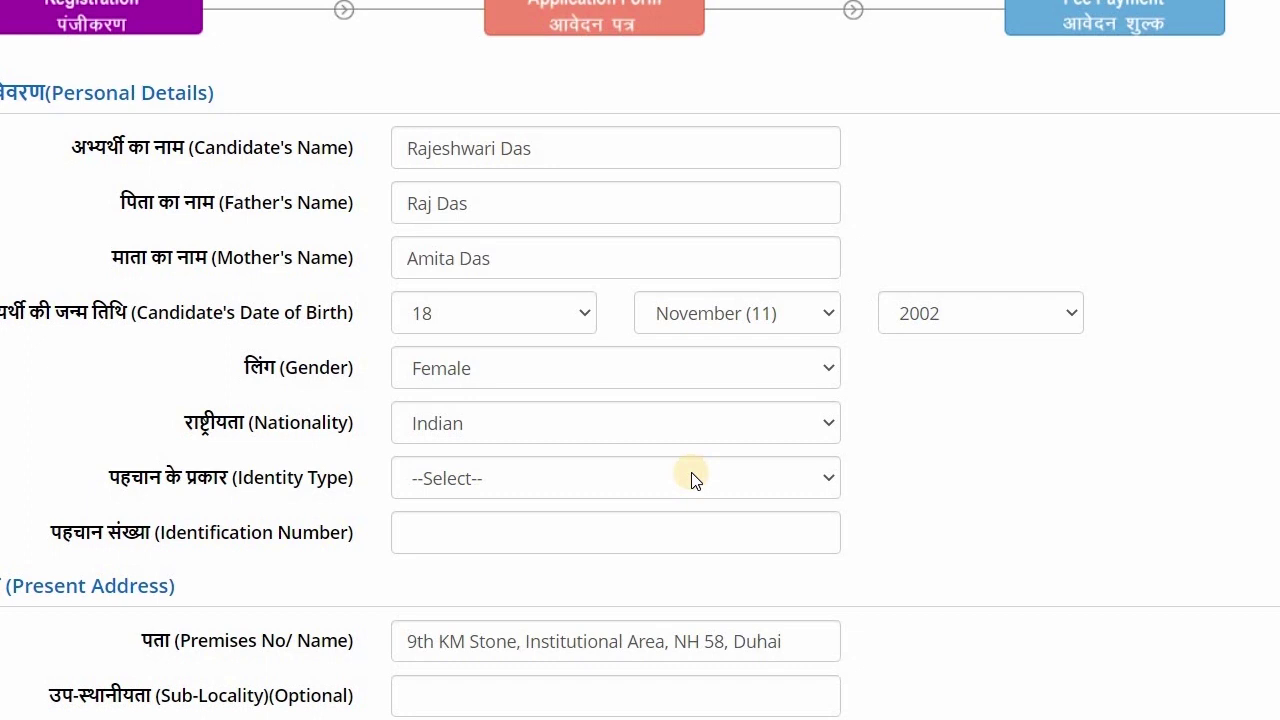
click(826, 487)
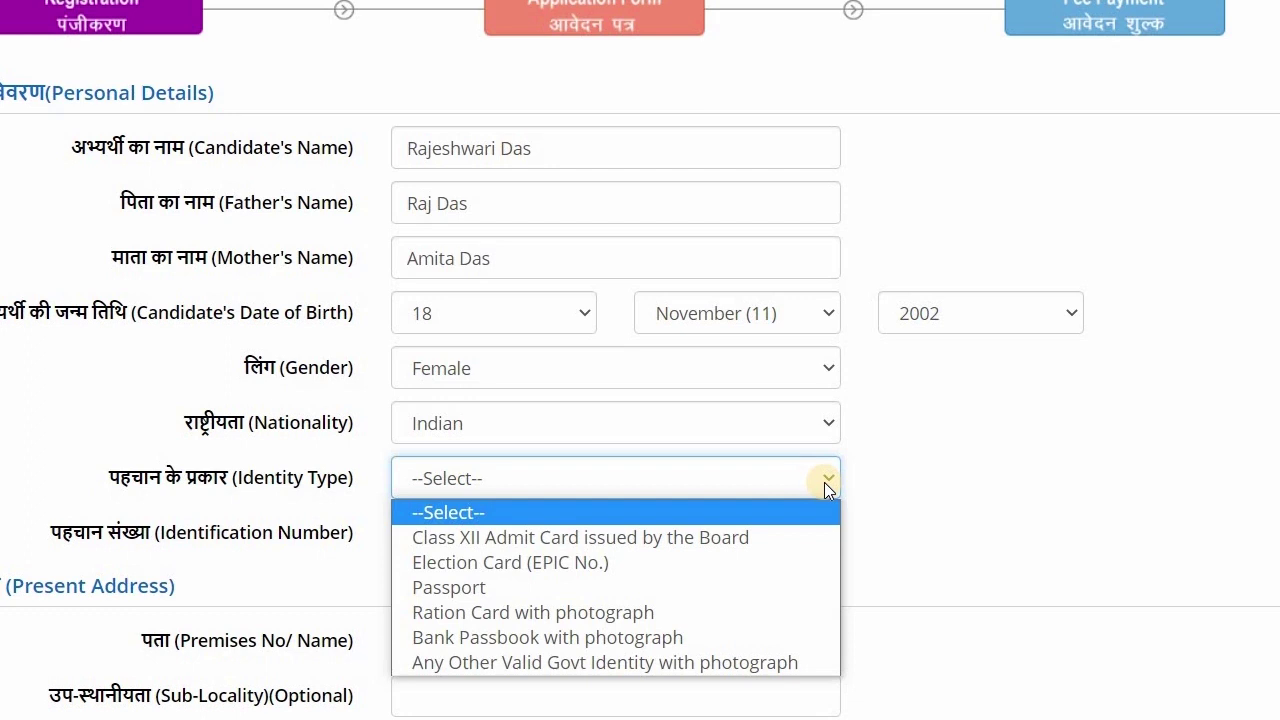
Select 'Any Other Valid Govt Identity with photograph' as identity type and enter the identity number.
click(700, 662)
click(767, 476)
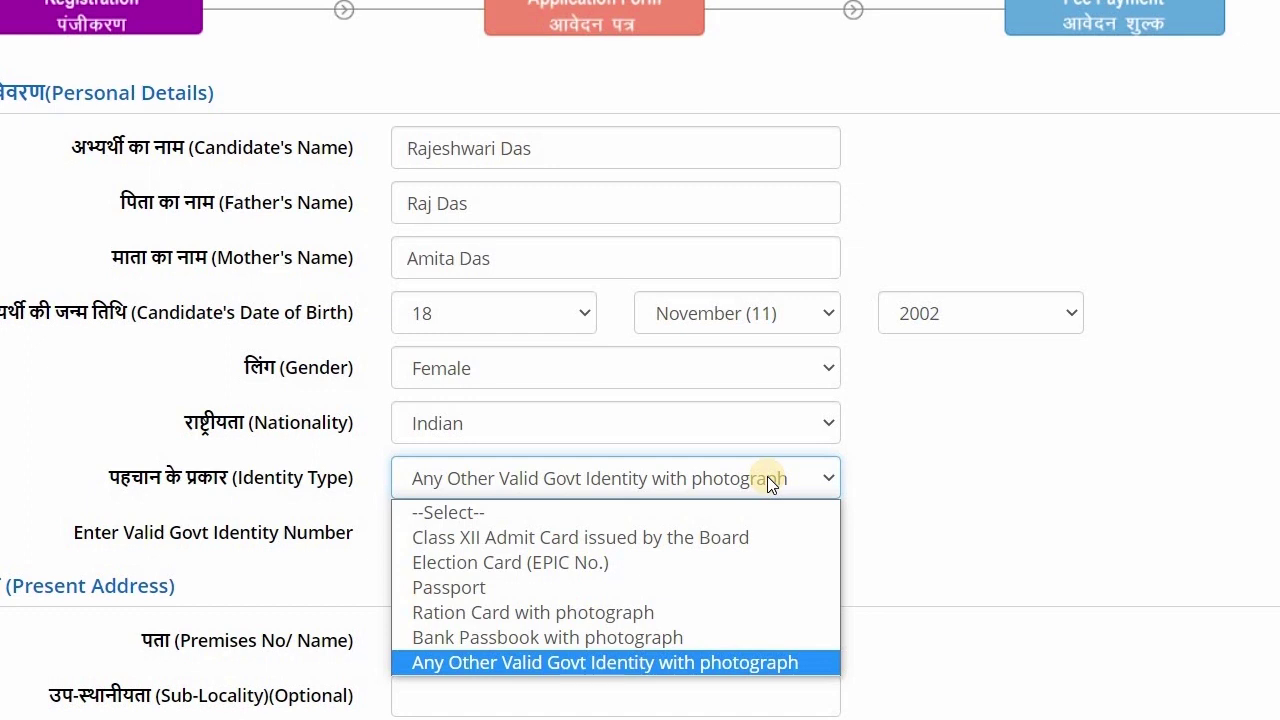
click(589, 662)
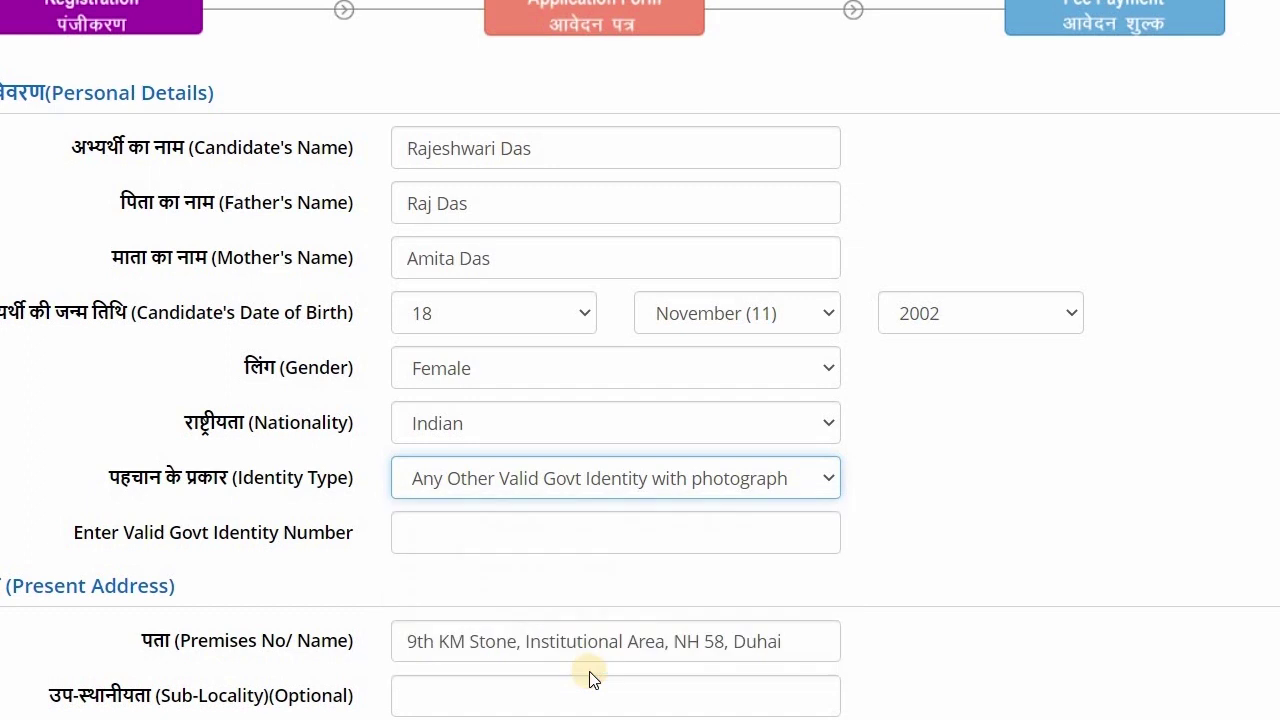
click(600, 539)
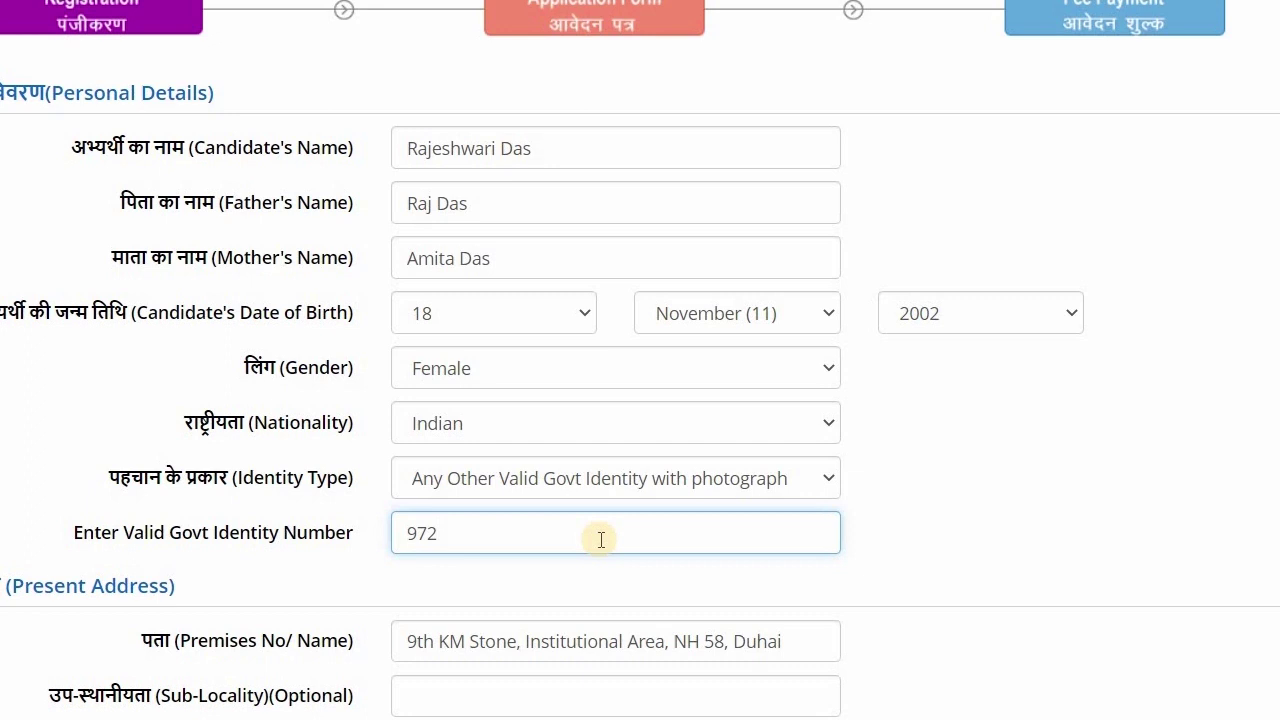
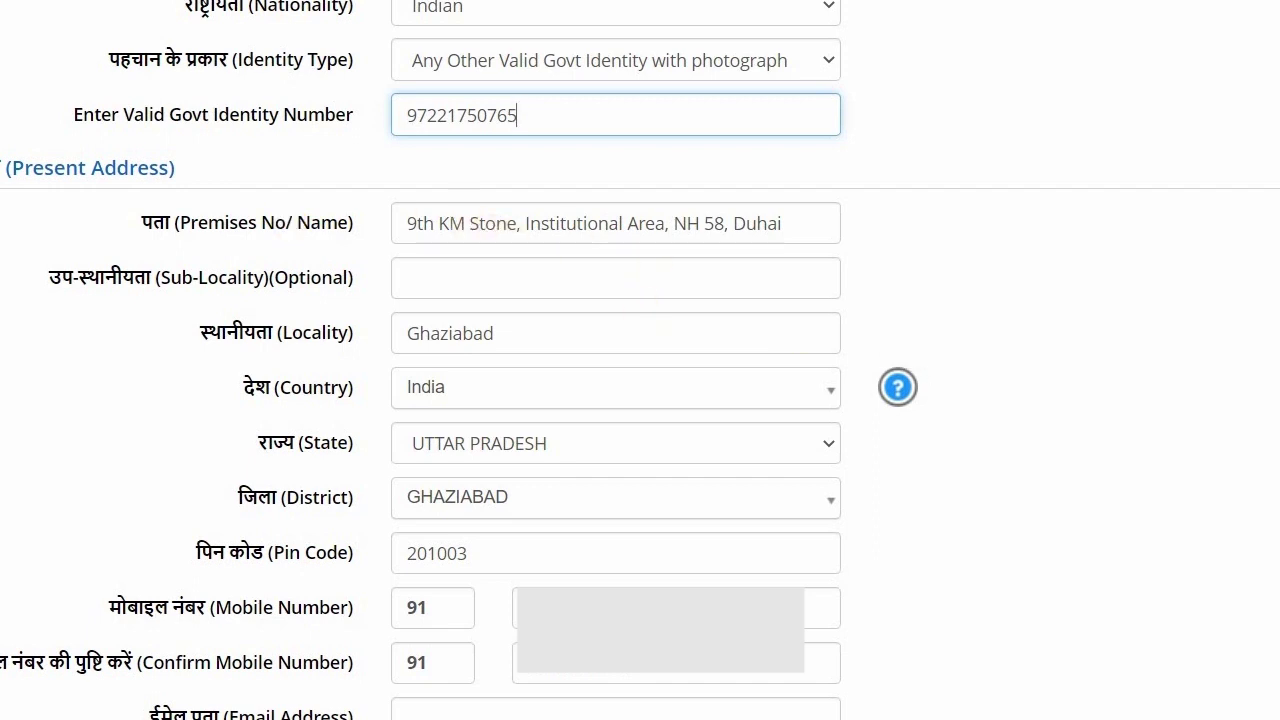
Enter the candidate's e-mail address in the Email Address field.
scroll(640, 360, down, 2)
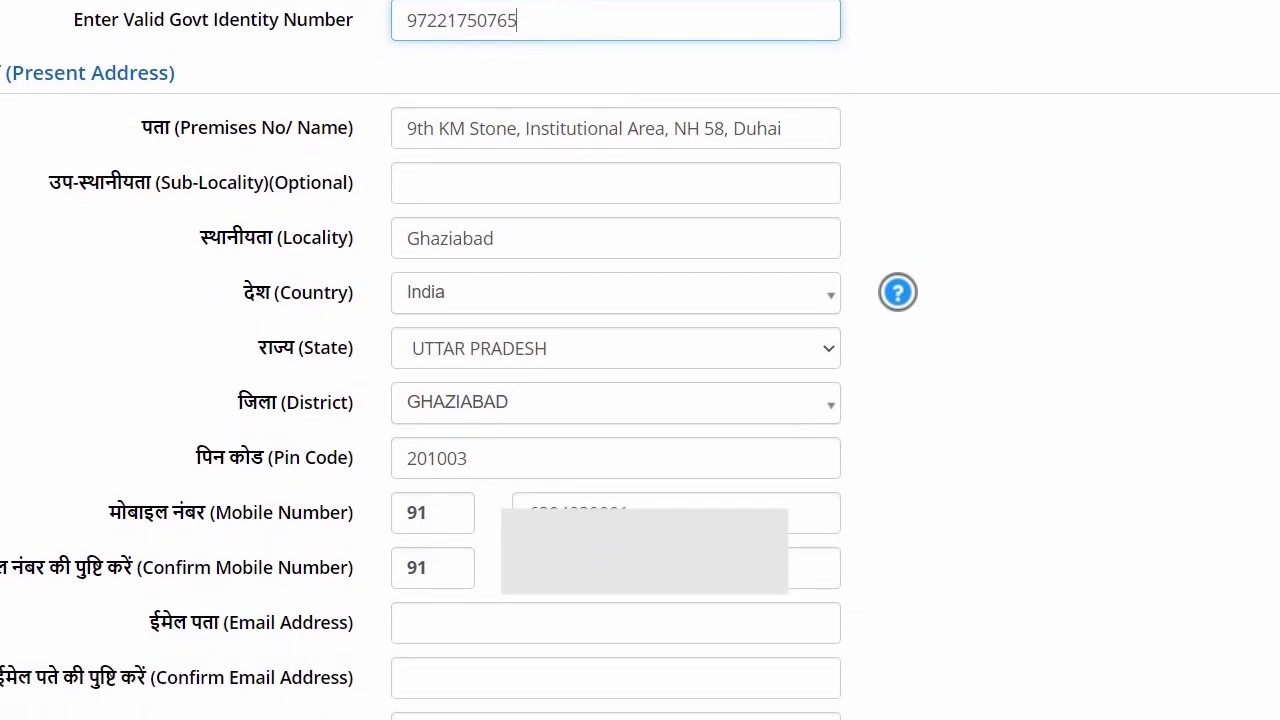
scroll(640, 360, down, 1)
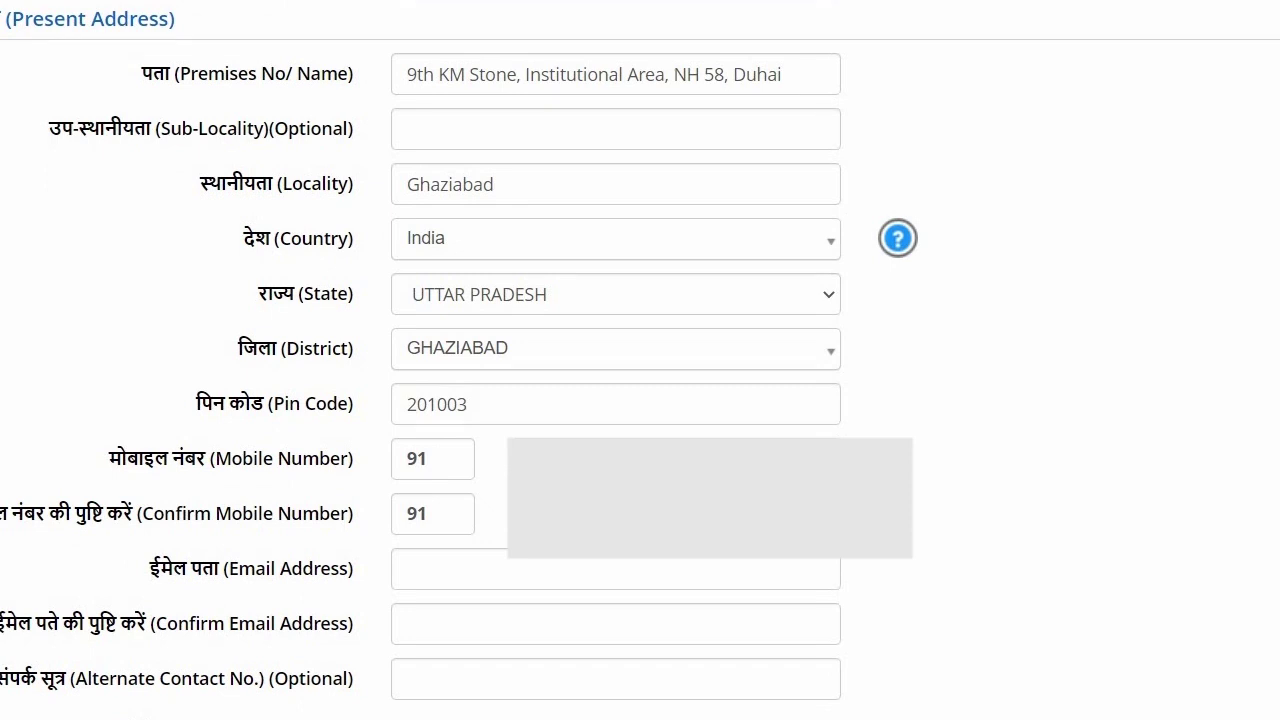
scroll(640, 360, down, 2)
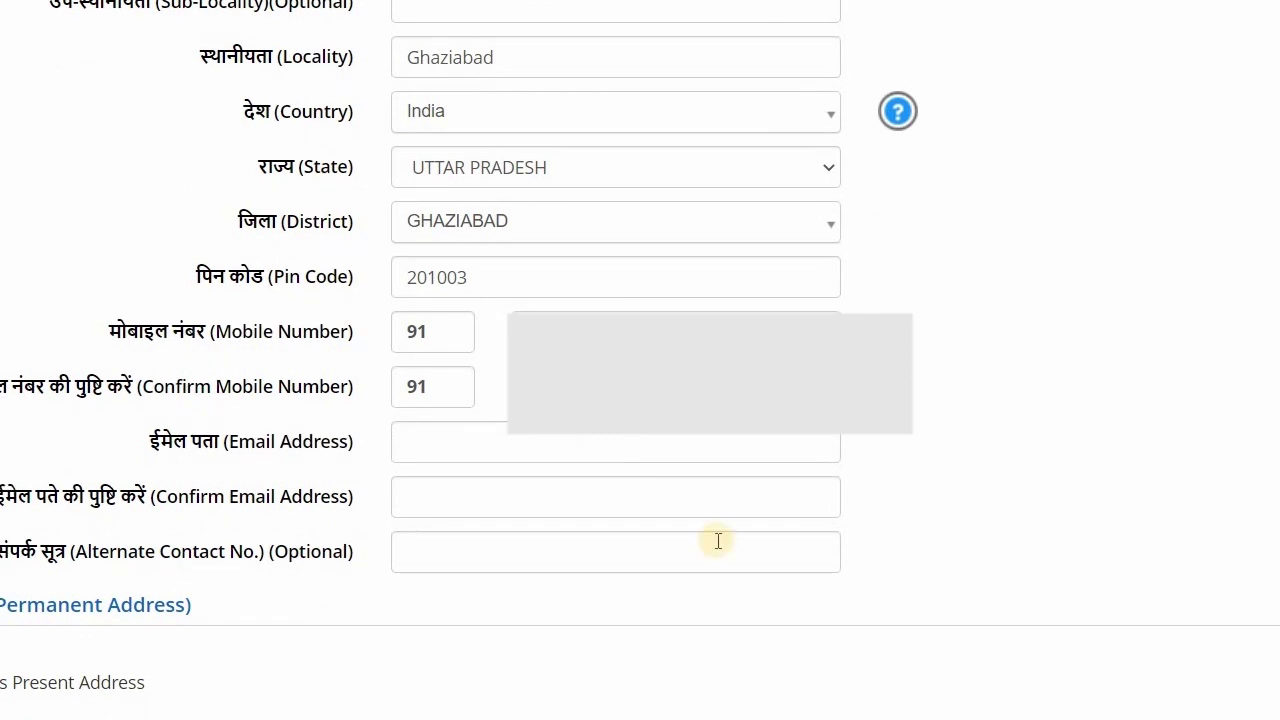
click(495, 441)
text(pand)
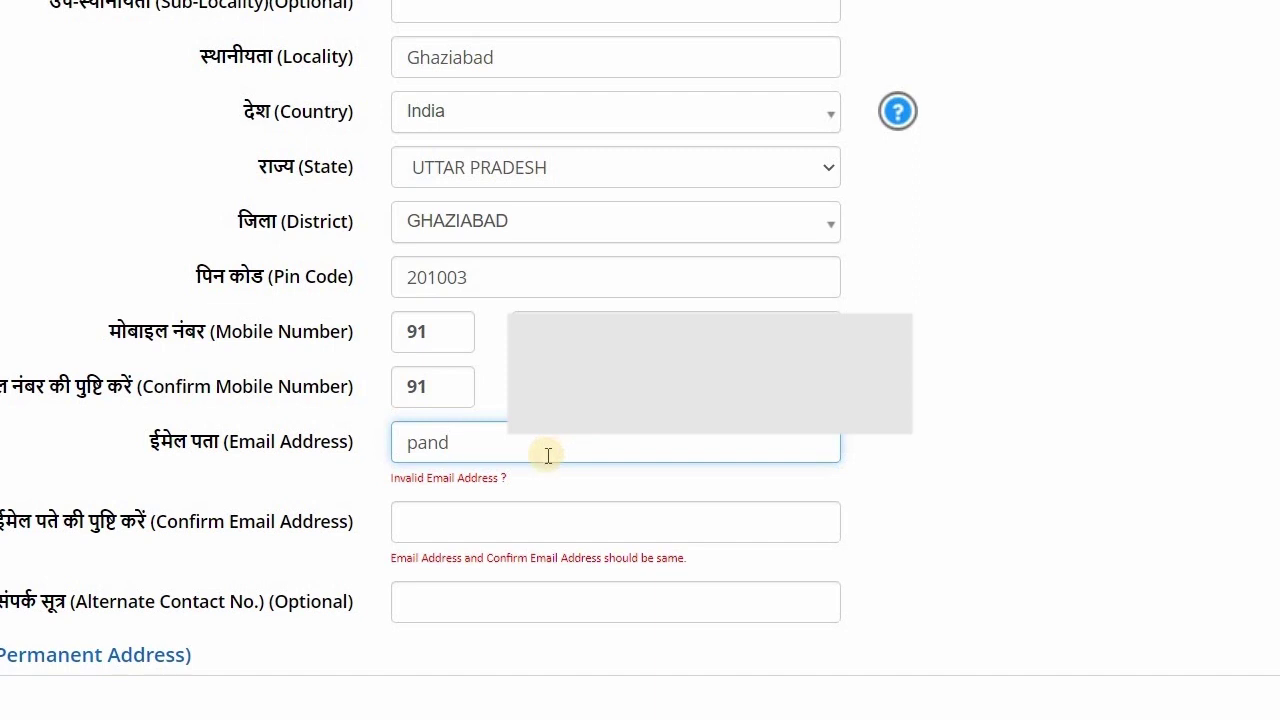
key(BackSpace)
key(BackSpace)
key(BackSpace)
key(BackSpace)
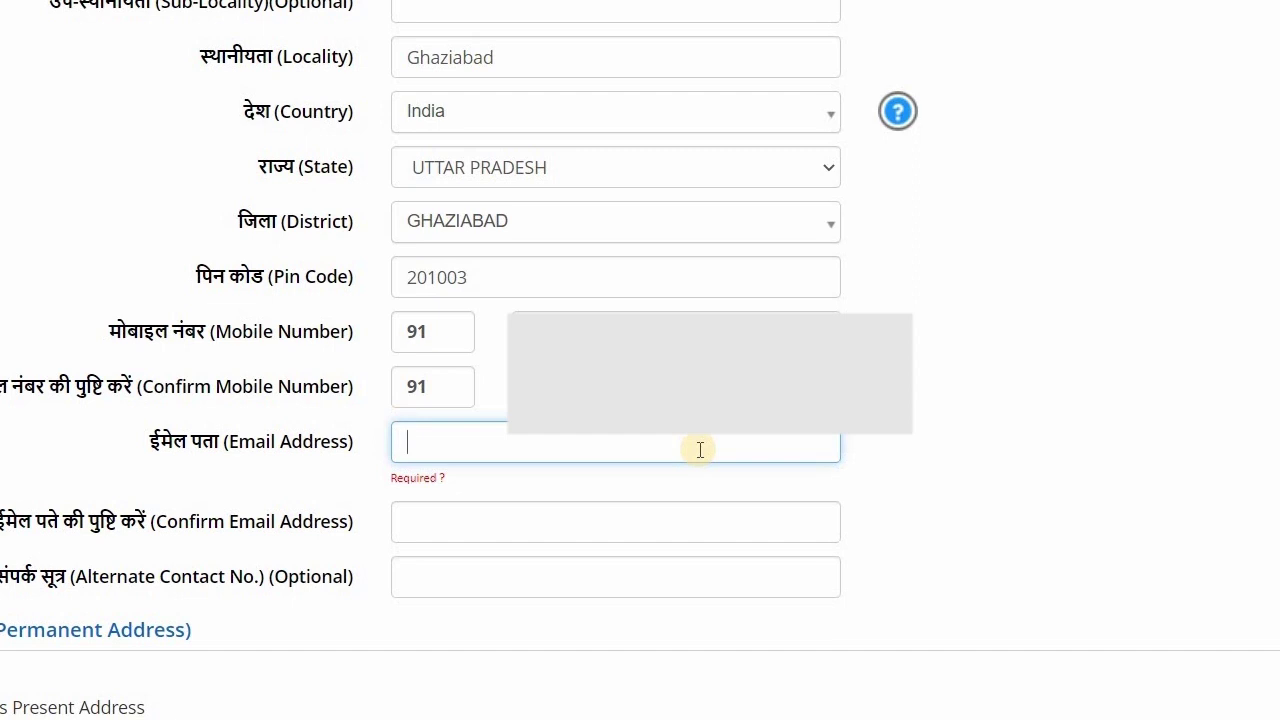
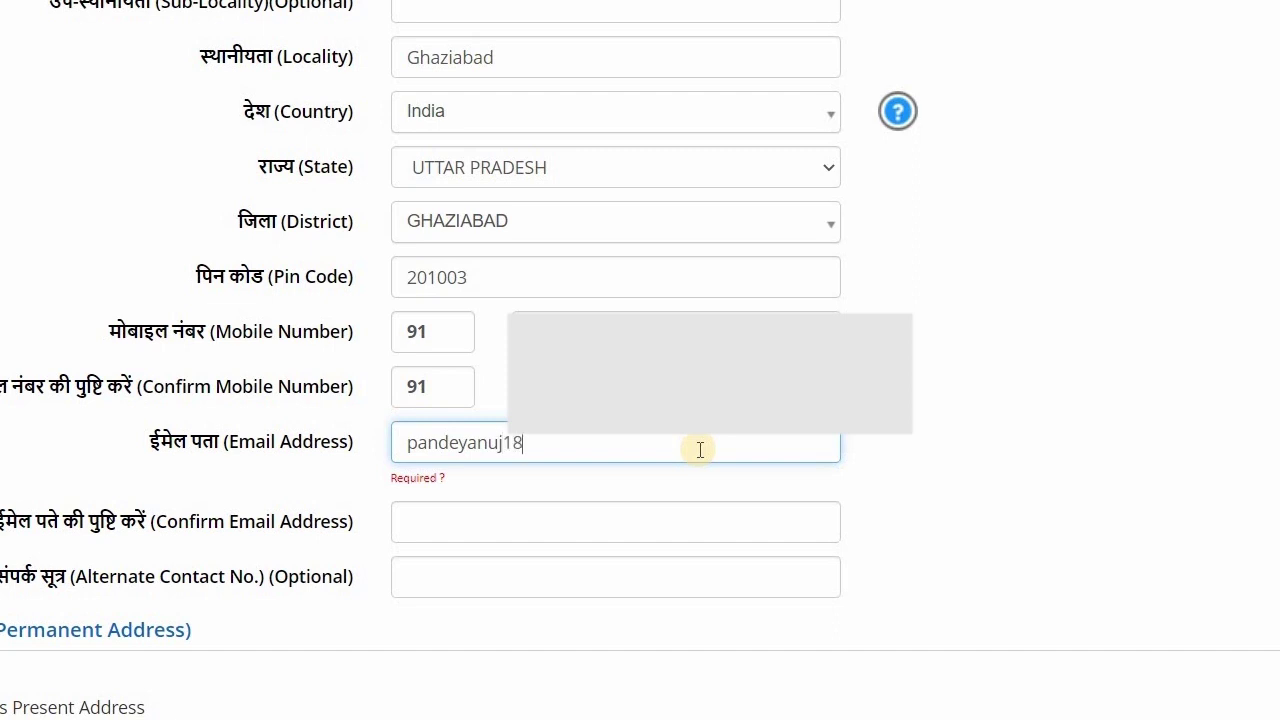
Repeat the same e-mail in Confirm Email Address and add the alternate contact number.
click(640, 517)
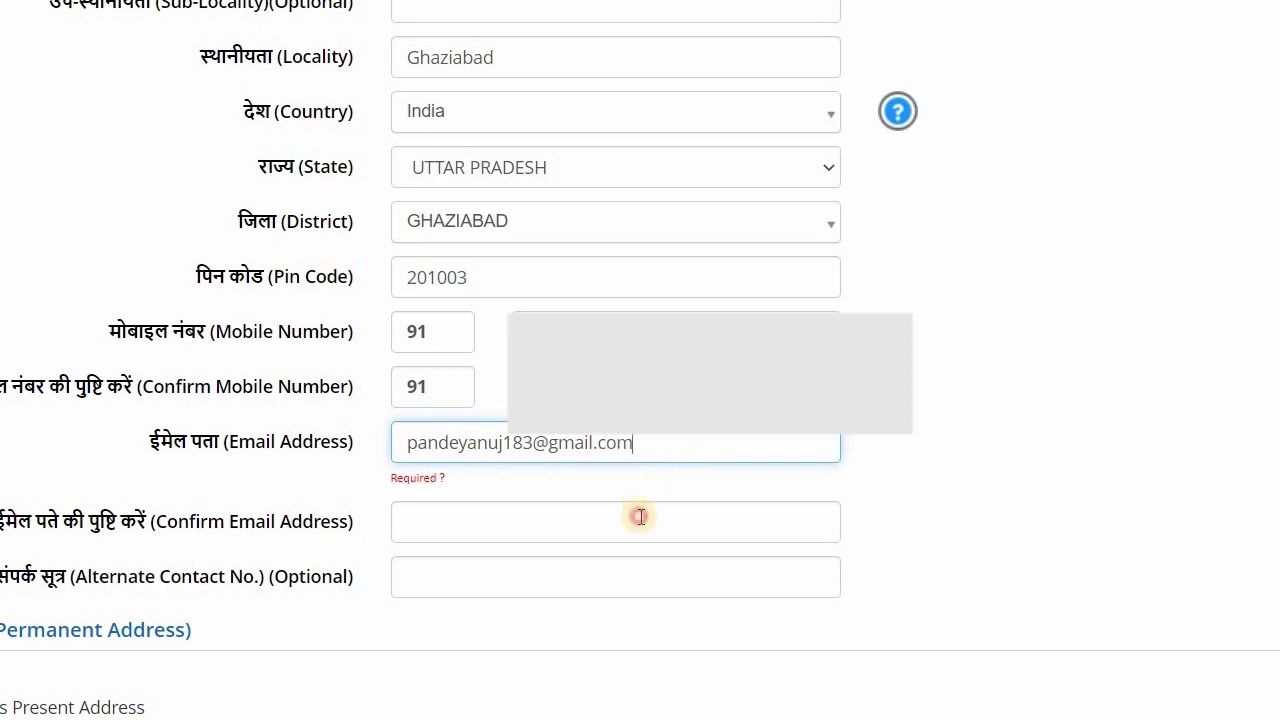
click(615, 488)
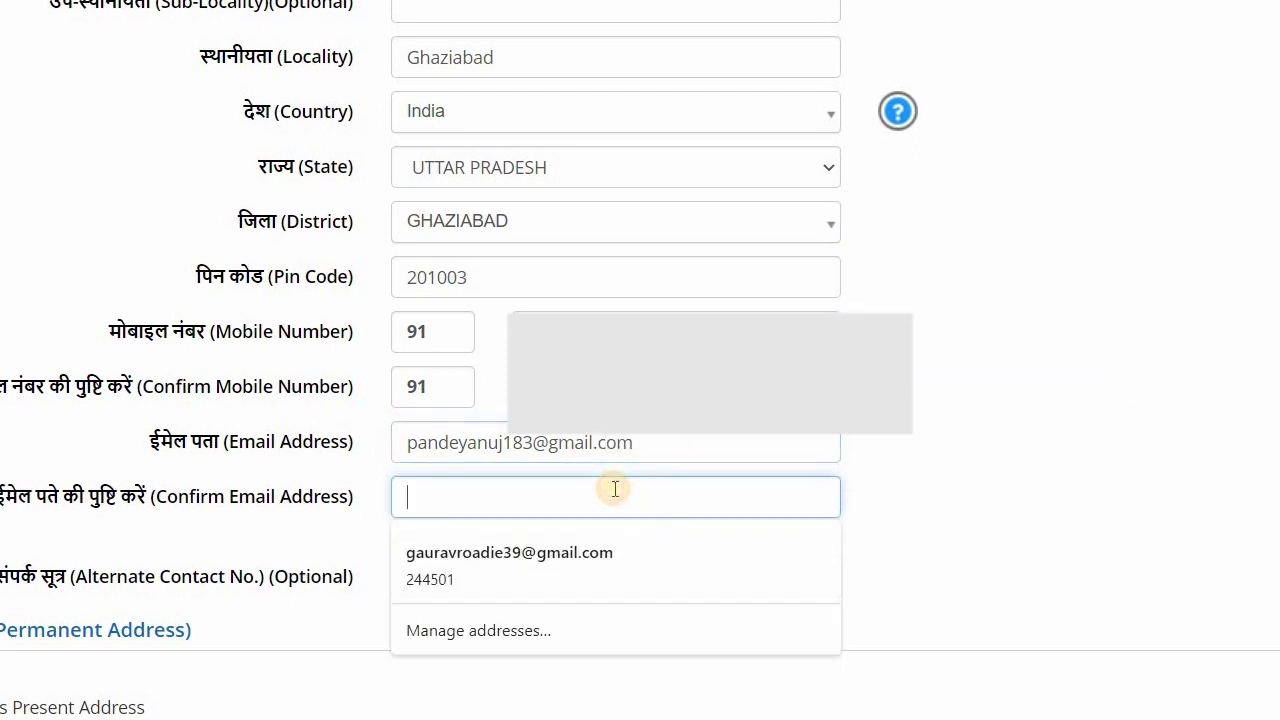
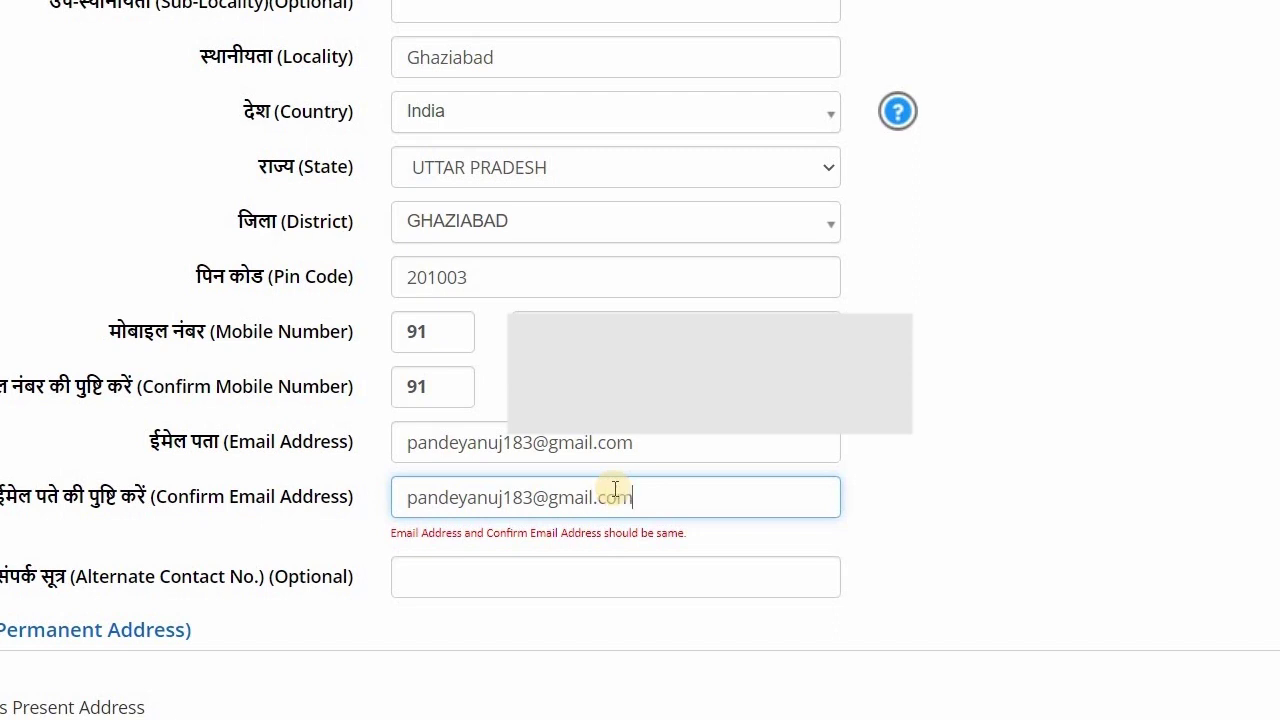
click(560, 577)
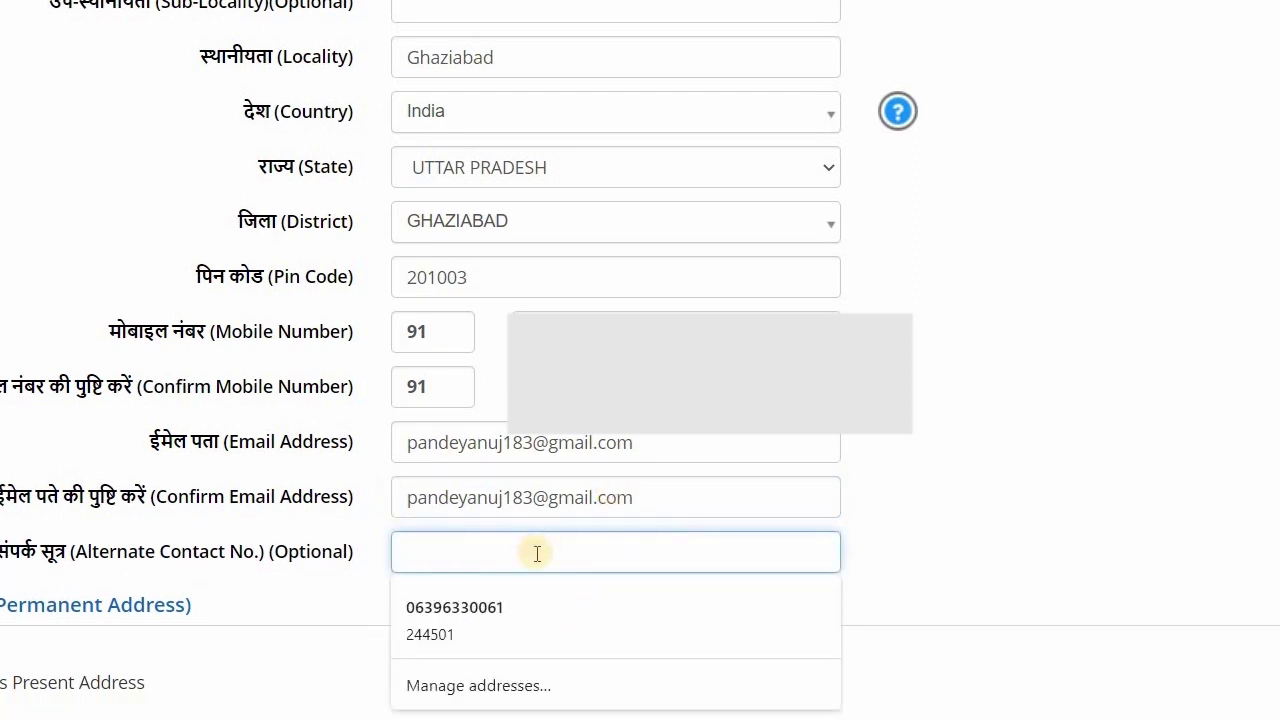
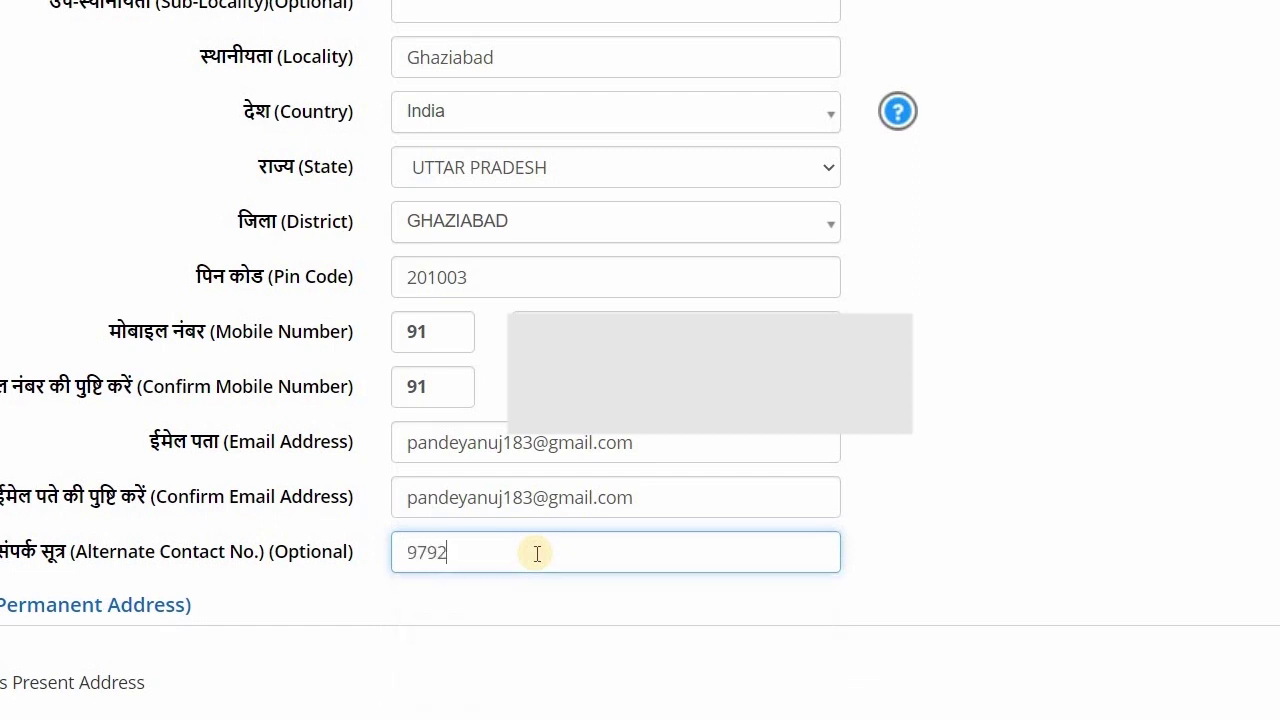
scroll(640, 360, down, 6)
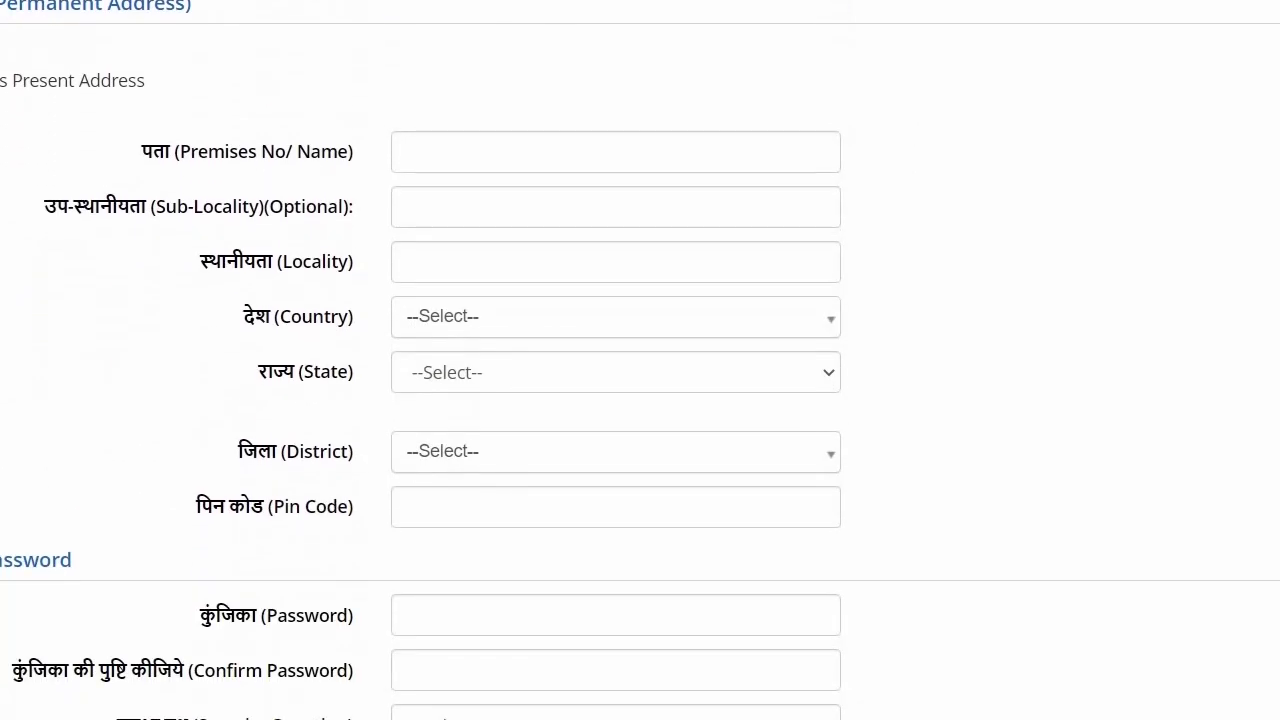
Tick 'Same as Present Address' so the permanent address copies the present address.
click(500, 160)
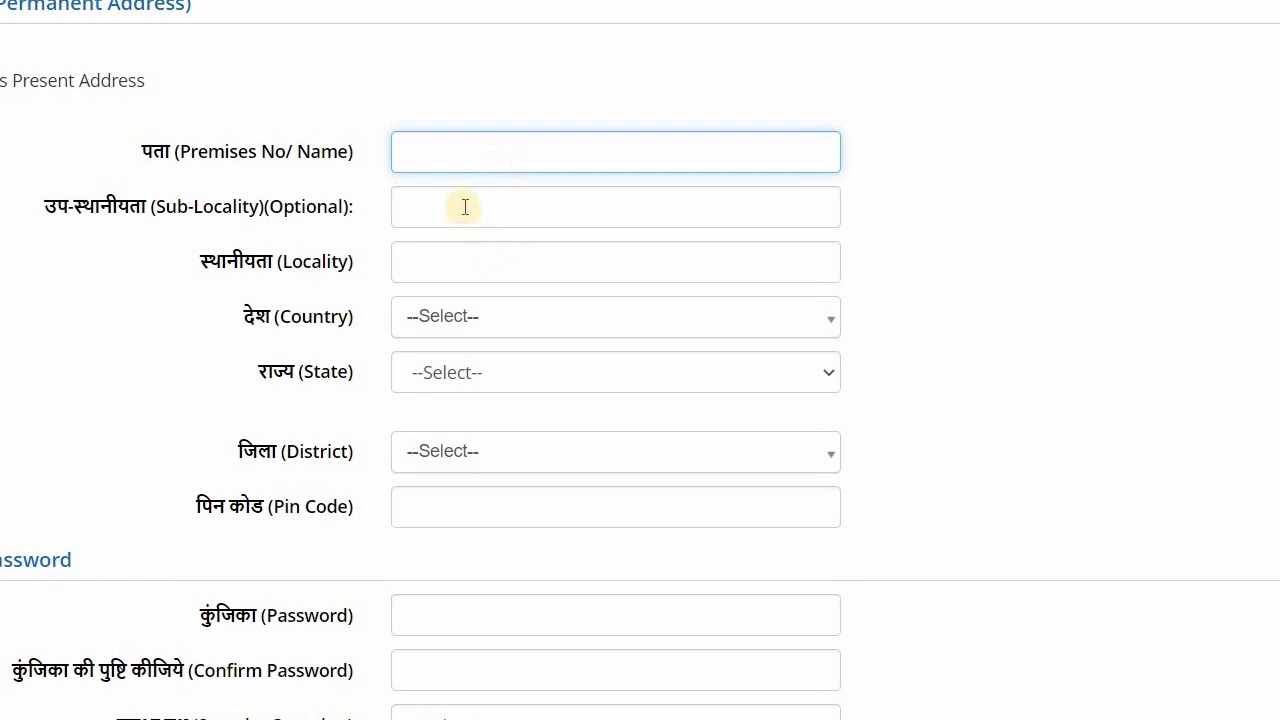
click(463, 206)
click(489, 162)
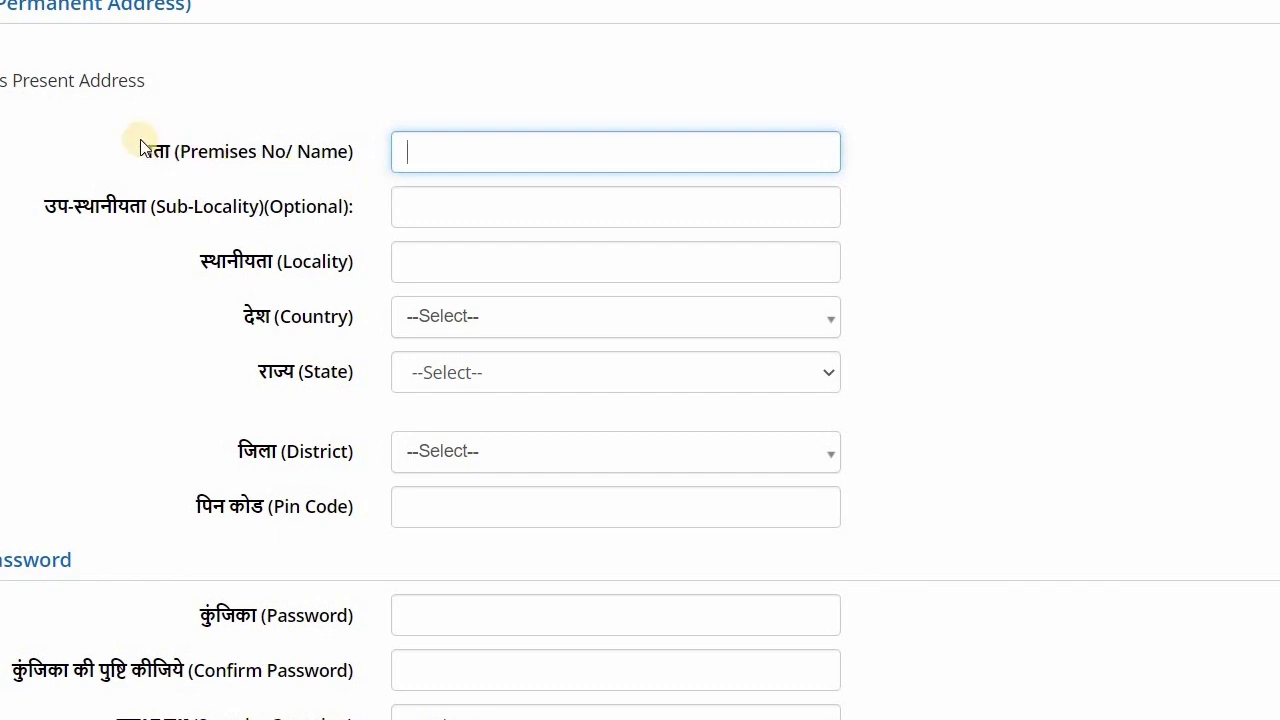
click(0, 80)
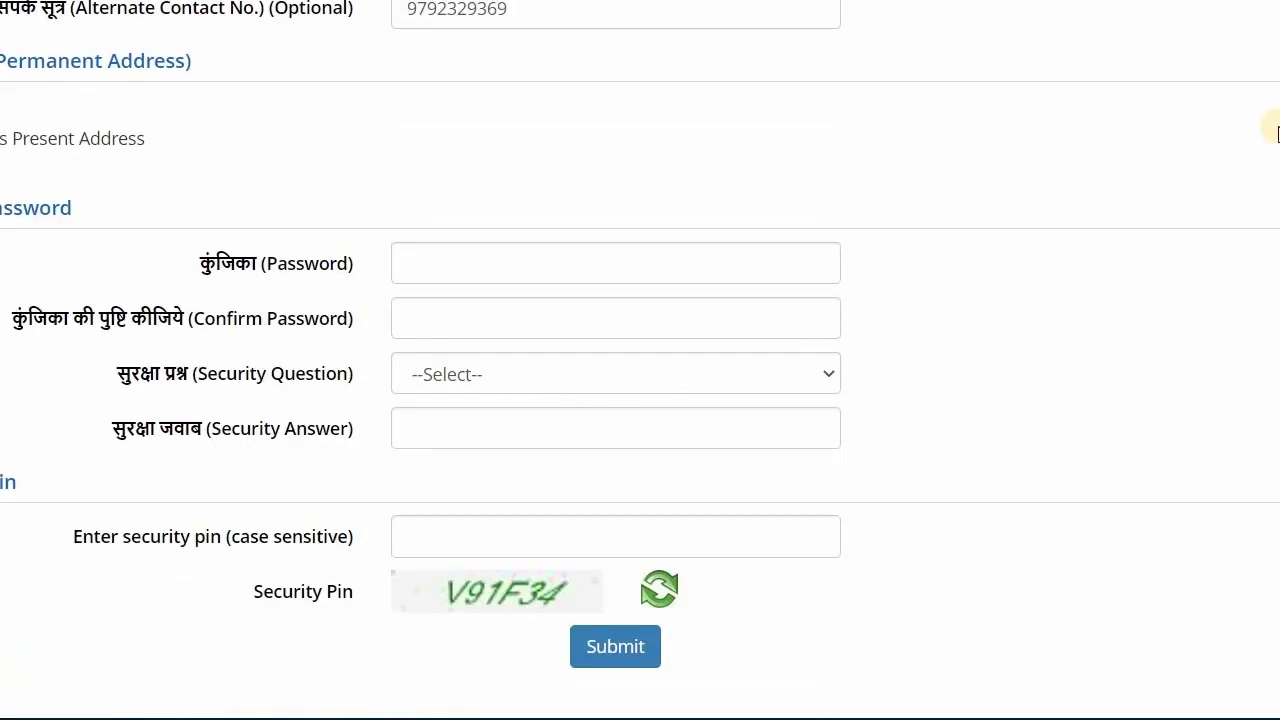
scroll(640, 360, up, 2)
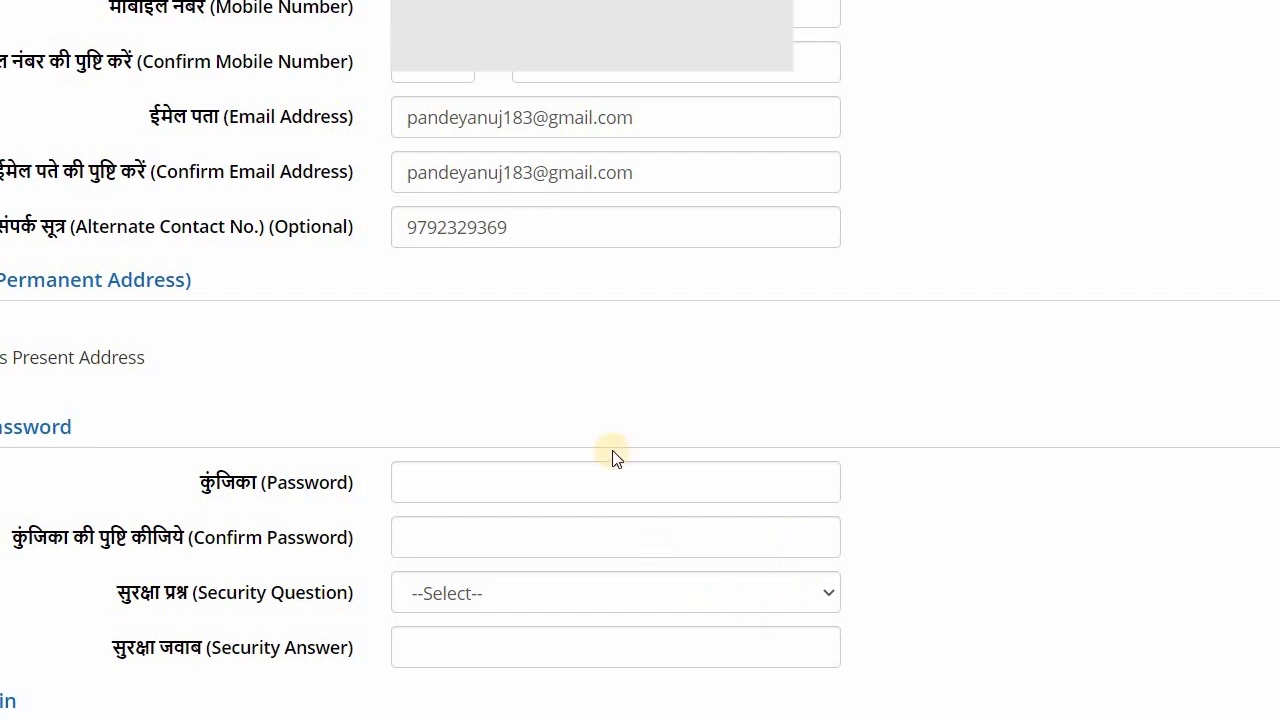
click(614, 484)
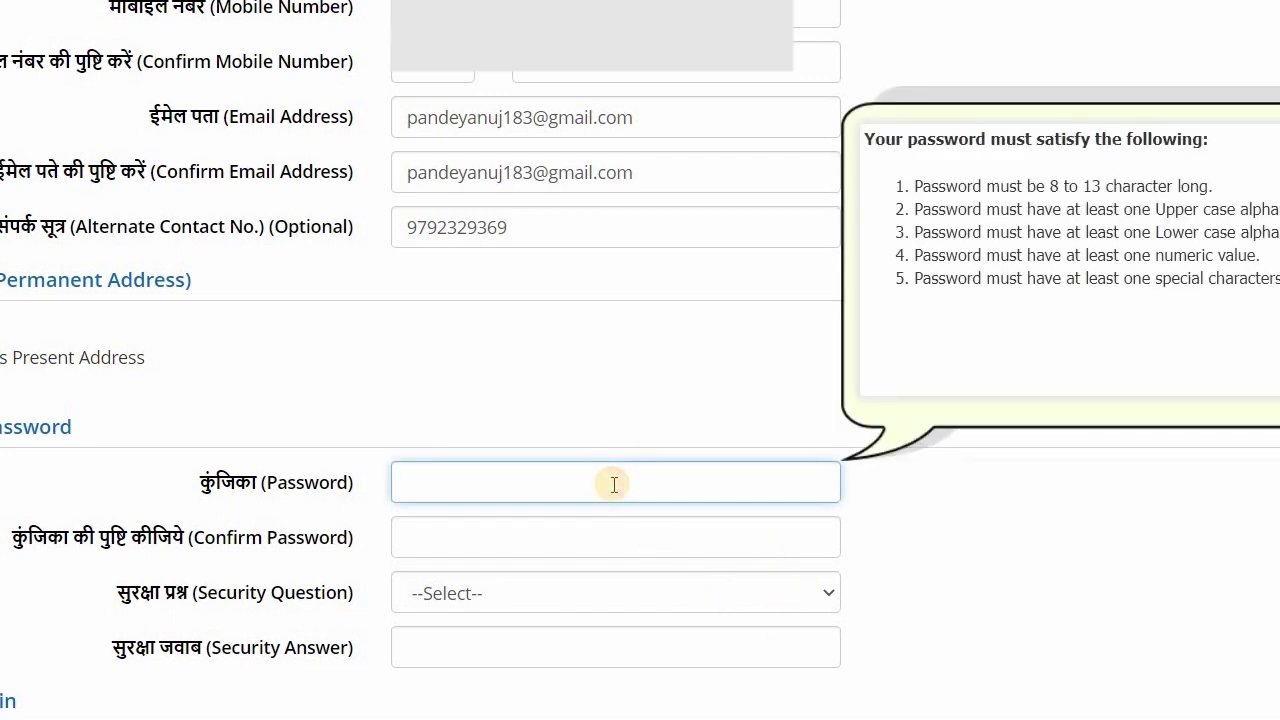
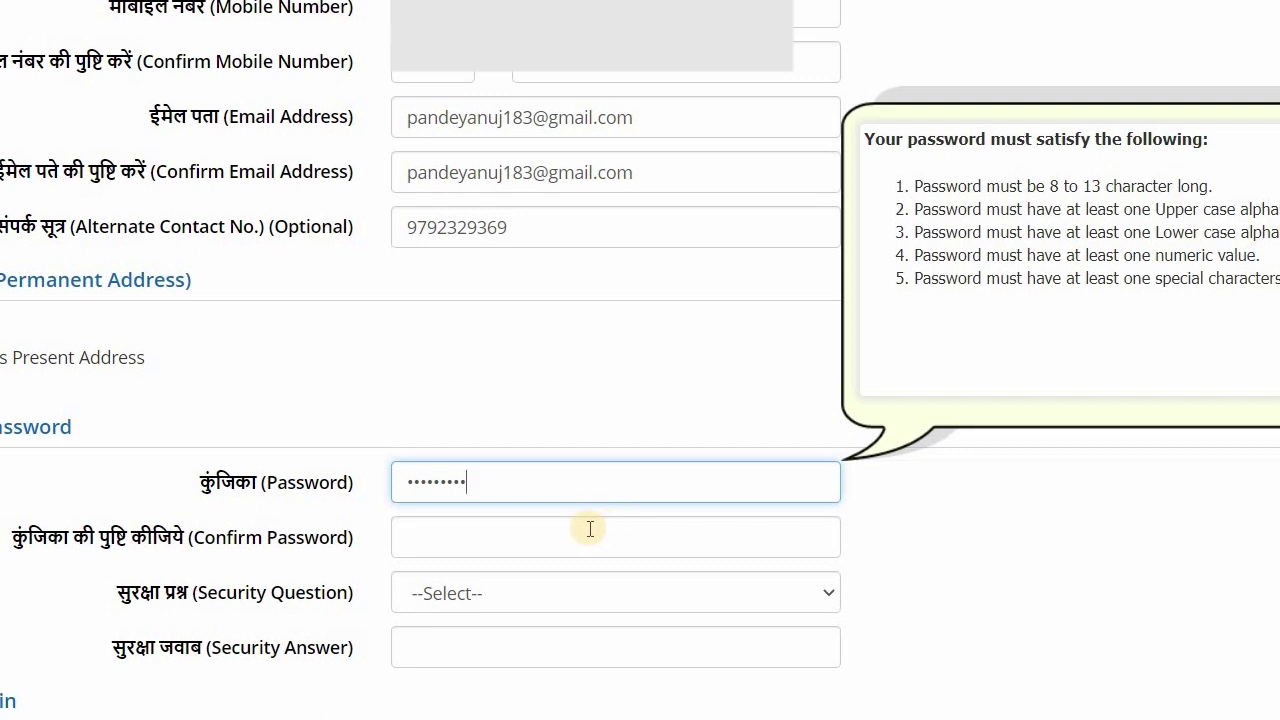
Repeat the 9-character password in the Confirm Password field.
click(590, 529)
text(••)
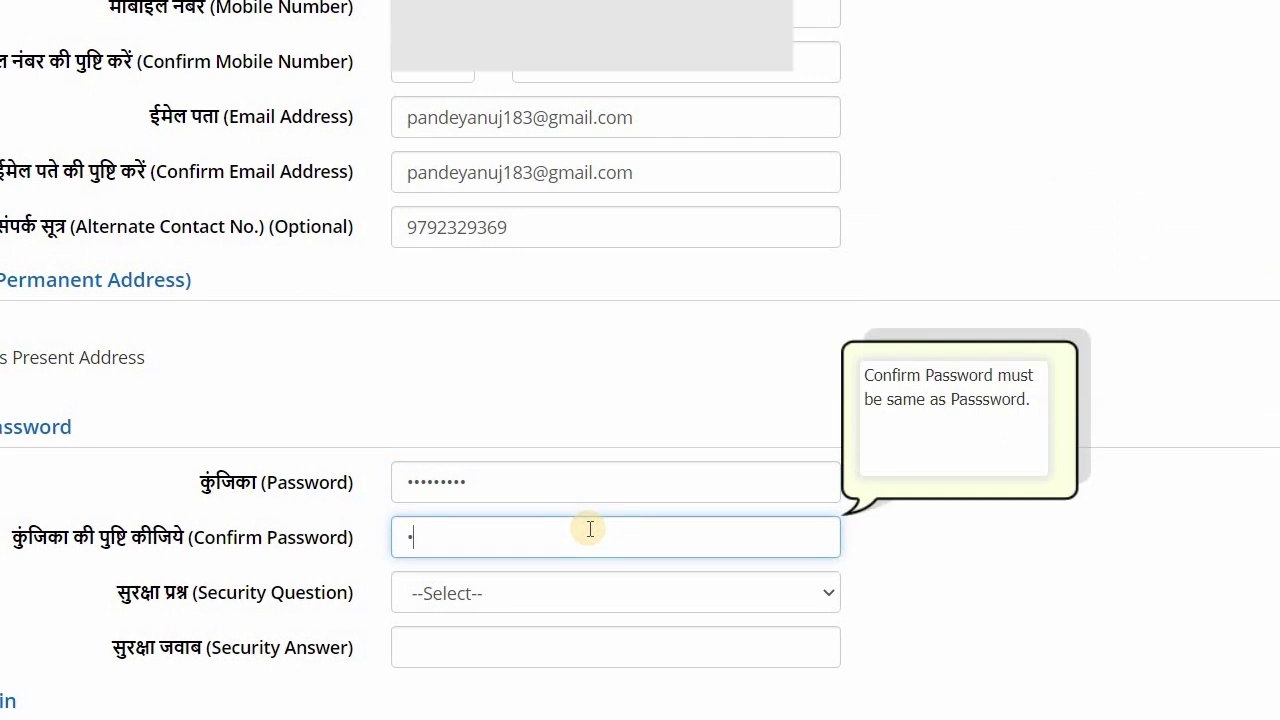
text(•••••••)
Choose 'What is the name of your first school?' as the security question.
click(591, 583)
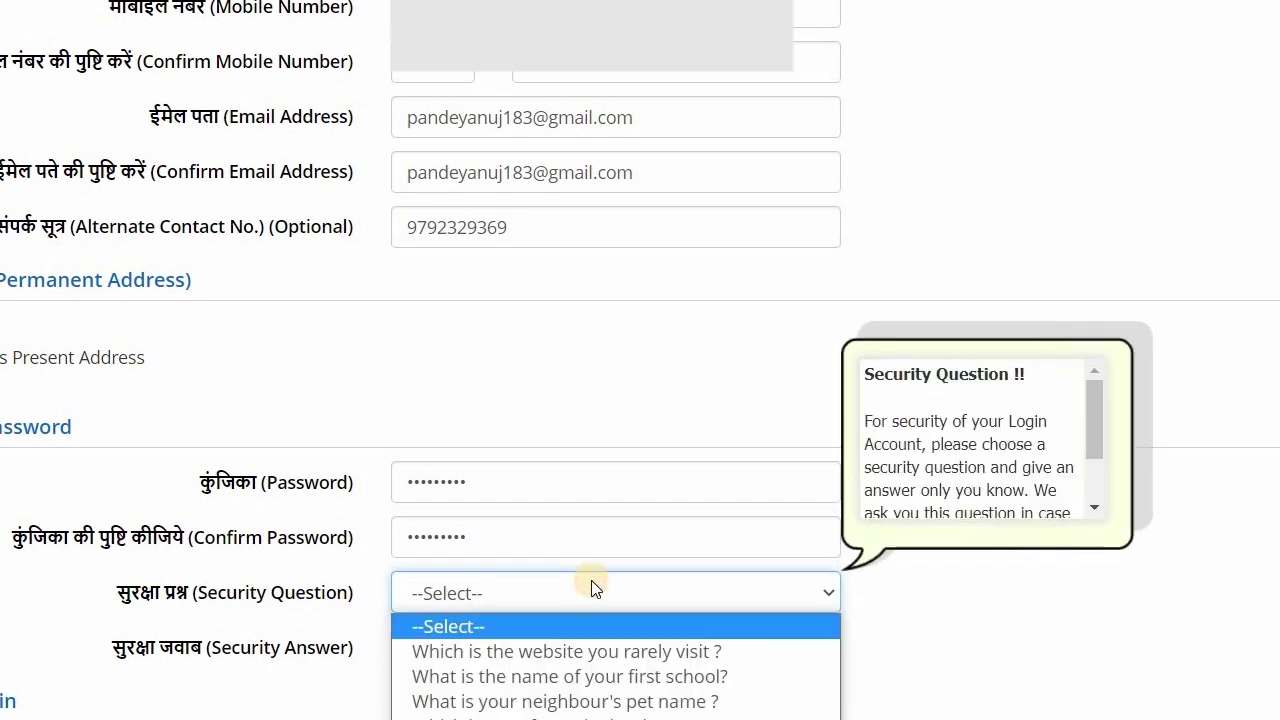
click(1258, 617)
scroll(640, 360, down, 3)
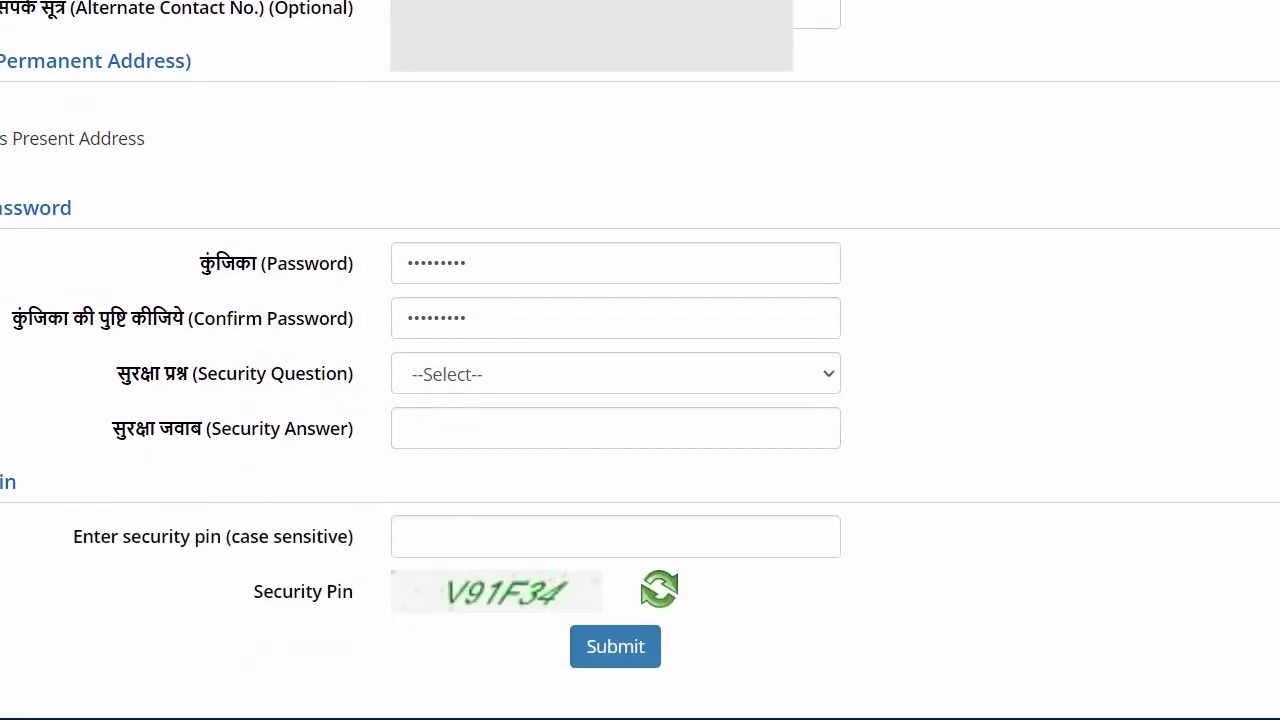
click(651, 374)
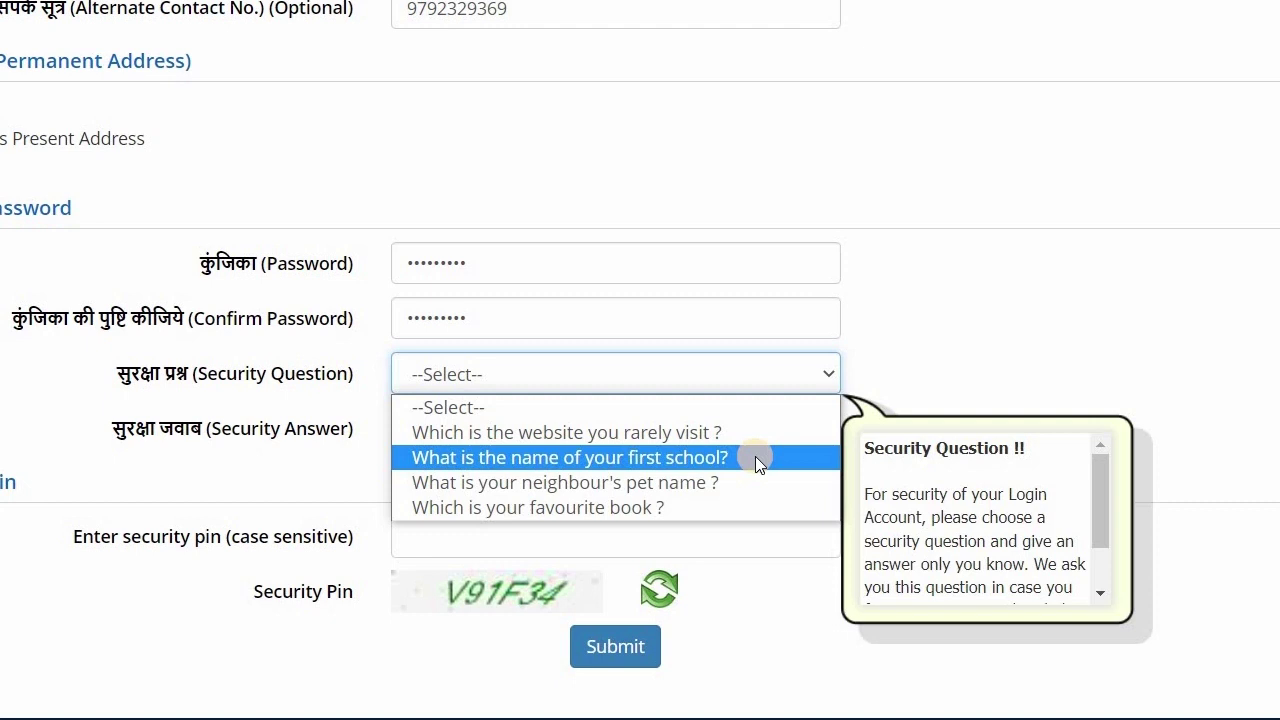
click(755, 456)
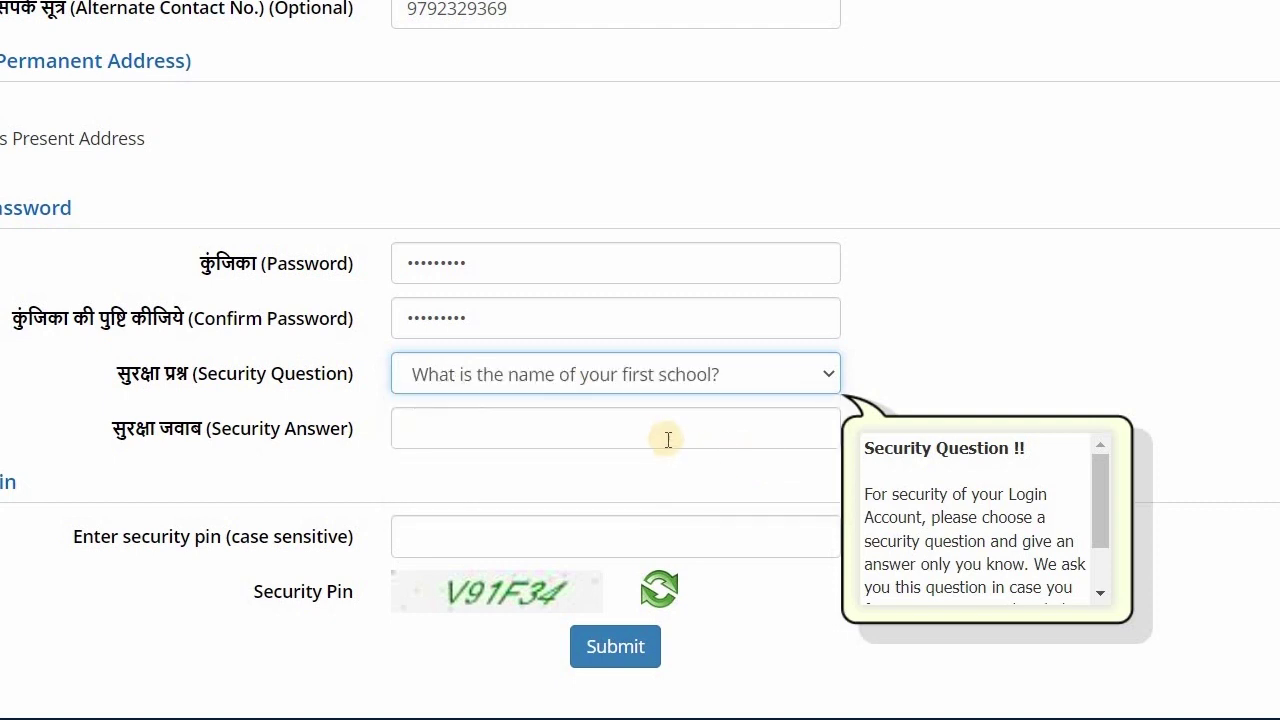
click(661, 433)
click(711, 383)
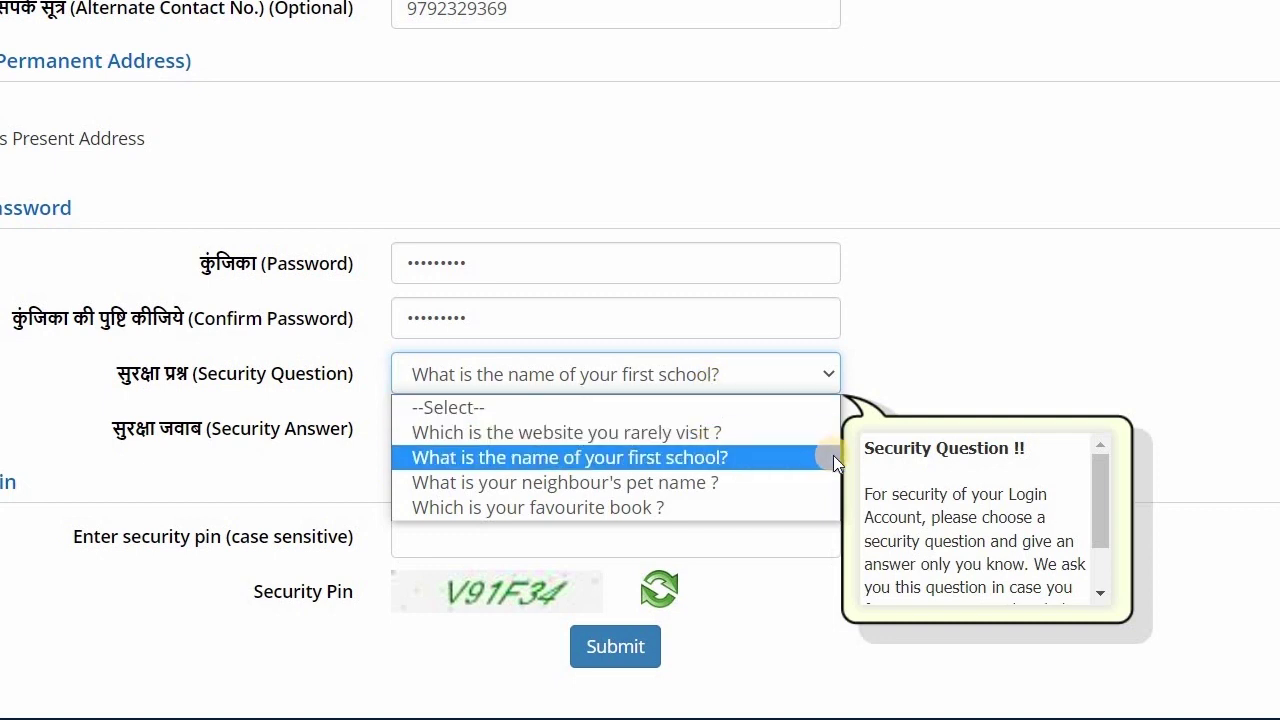
click(755, 457)
Type the security answer and enter V91F34 as the captcha security pin.
click(658, 424)
text(•••••••)
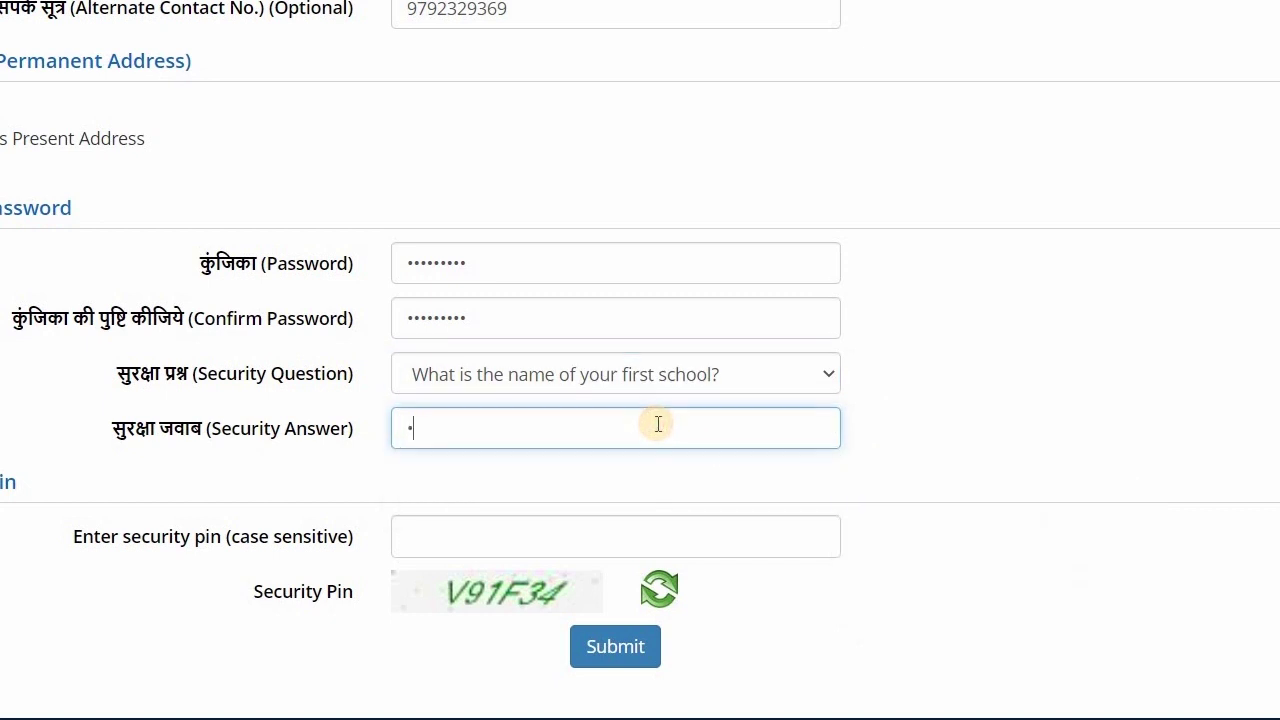
text(•••••)
click(603, 545)
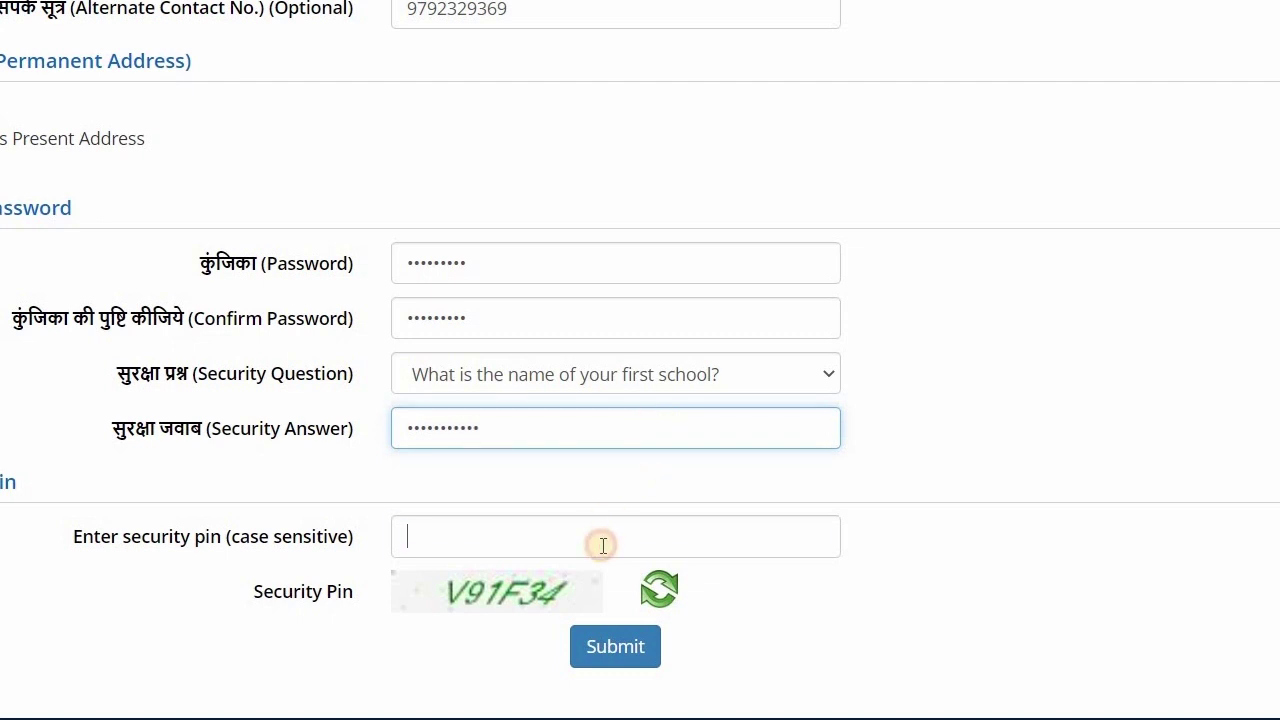
text(V)
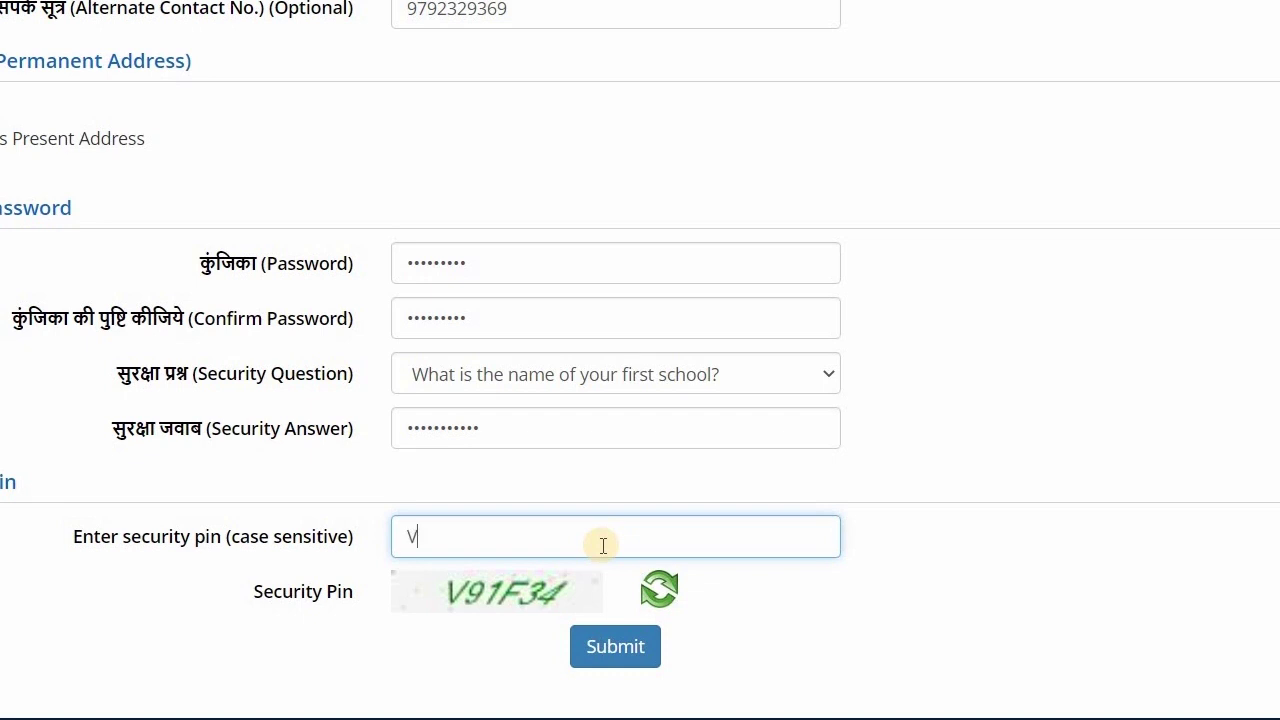
text(91F34)
Submit the details, dismiss the Review Page notice, and scroll through the review page.
click(627, 640)
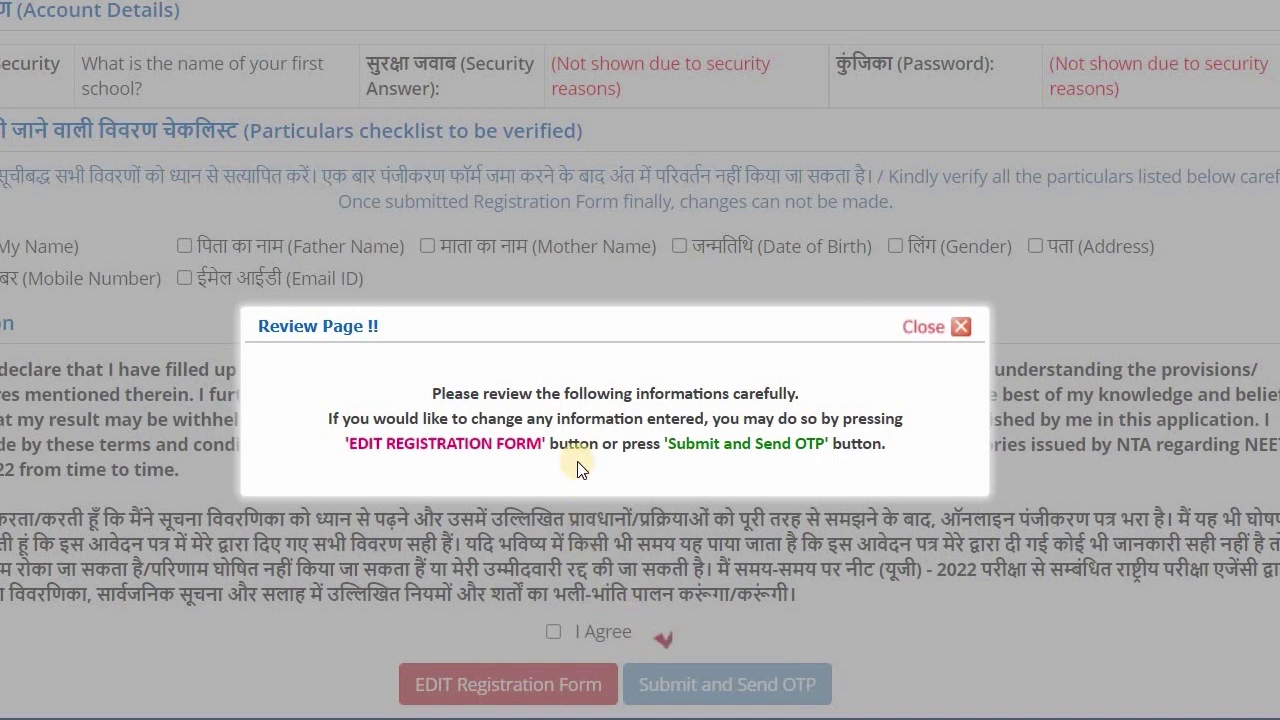
click(926, 328)
scroll(640, 360, up, 6)
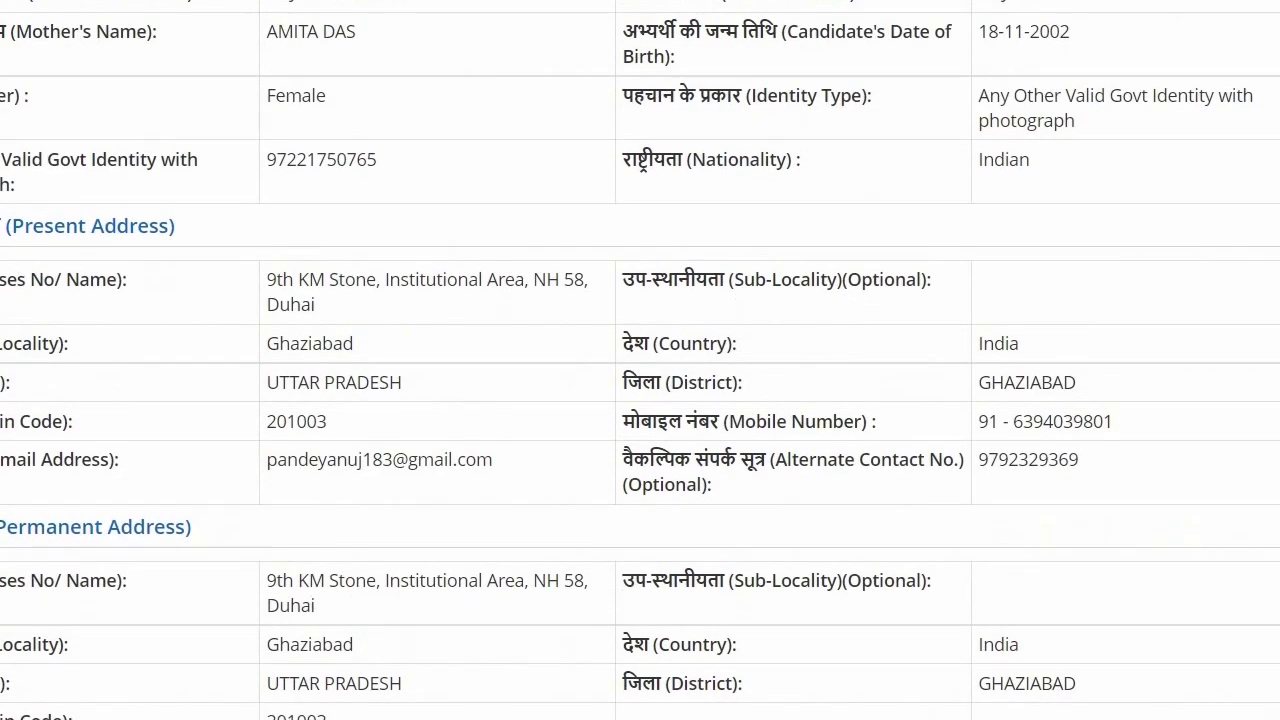
scroll(640, 360, up, 4)
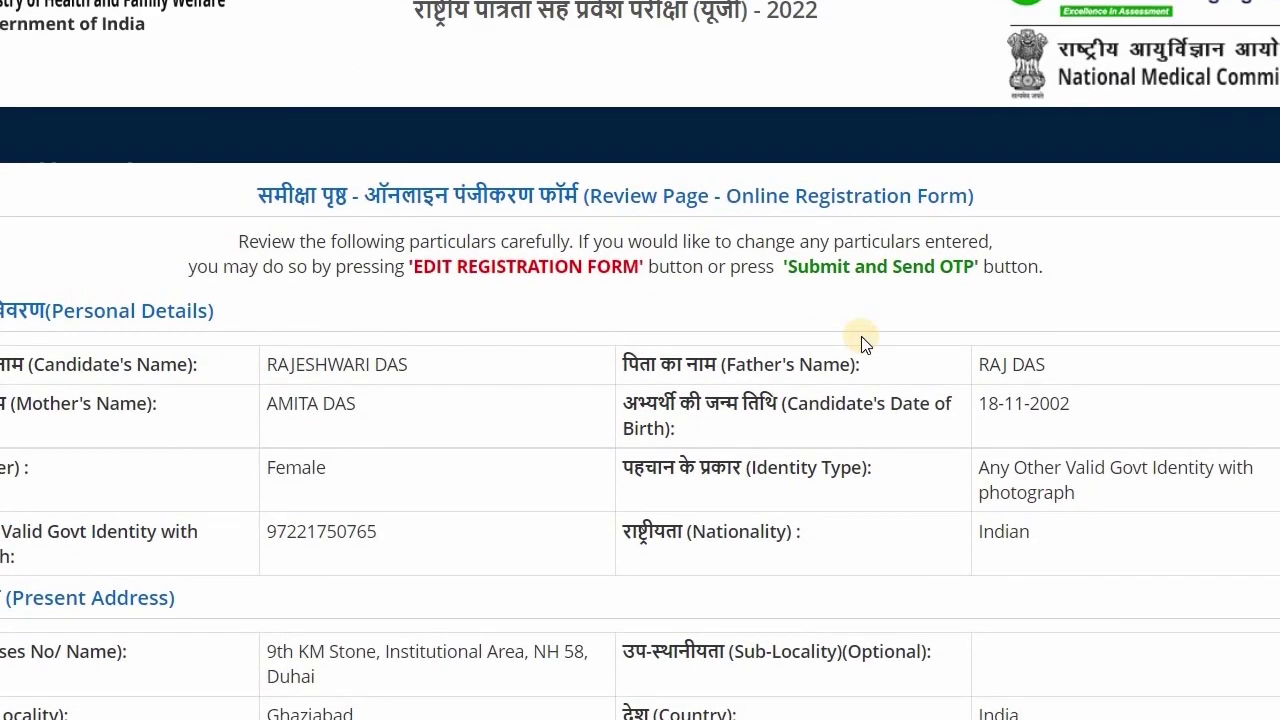
scroll(684, 438, down, 3)
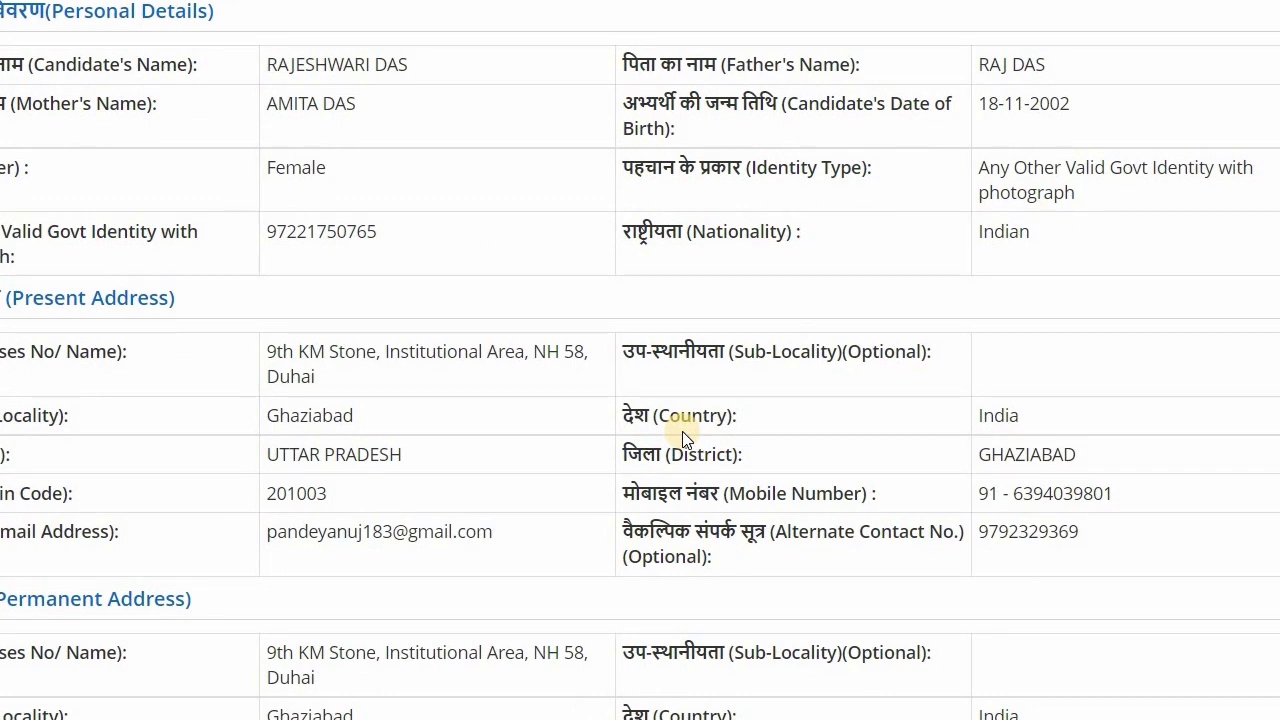
scroll(682, 431, down, 1)
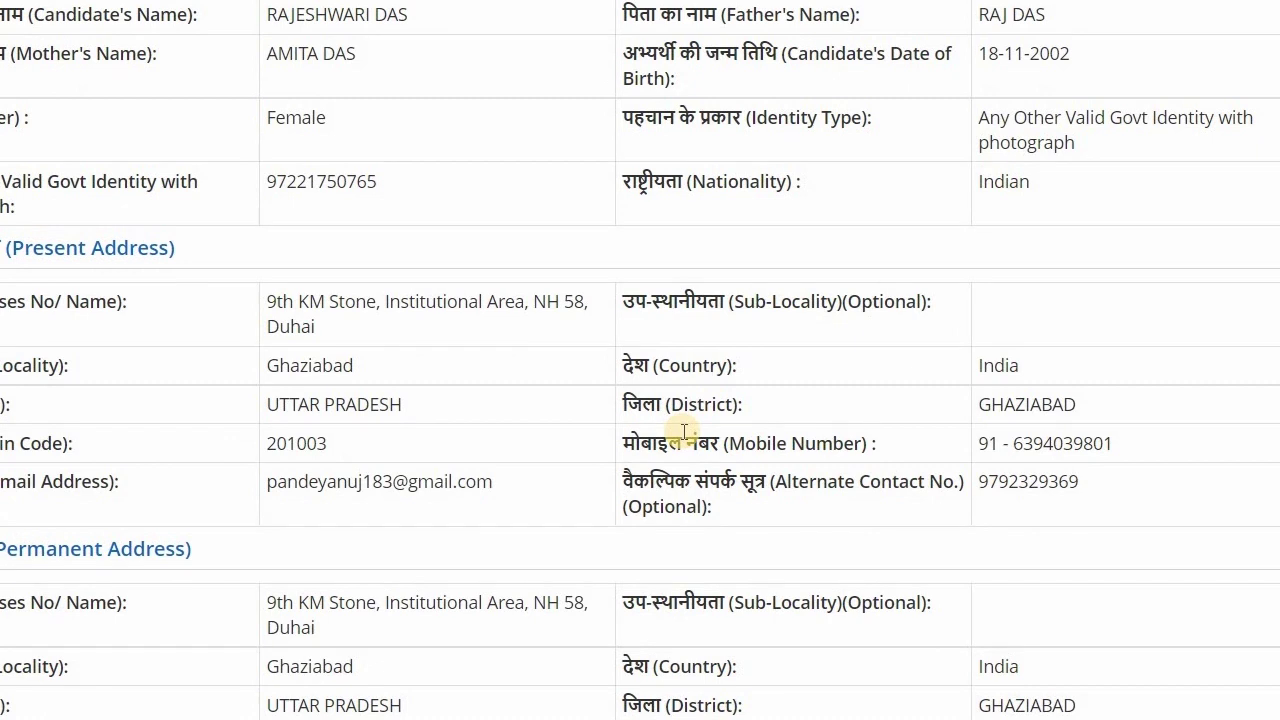
scroll(684, 432, down, 1)
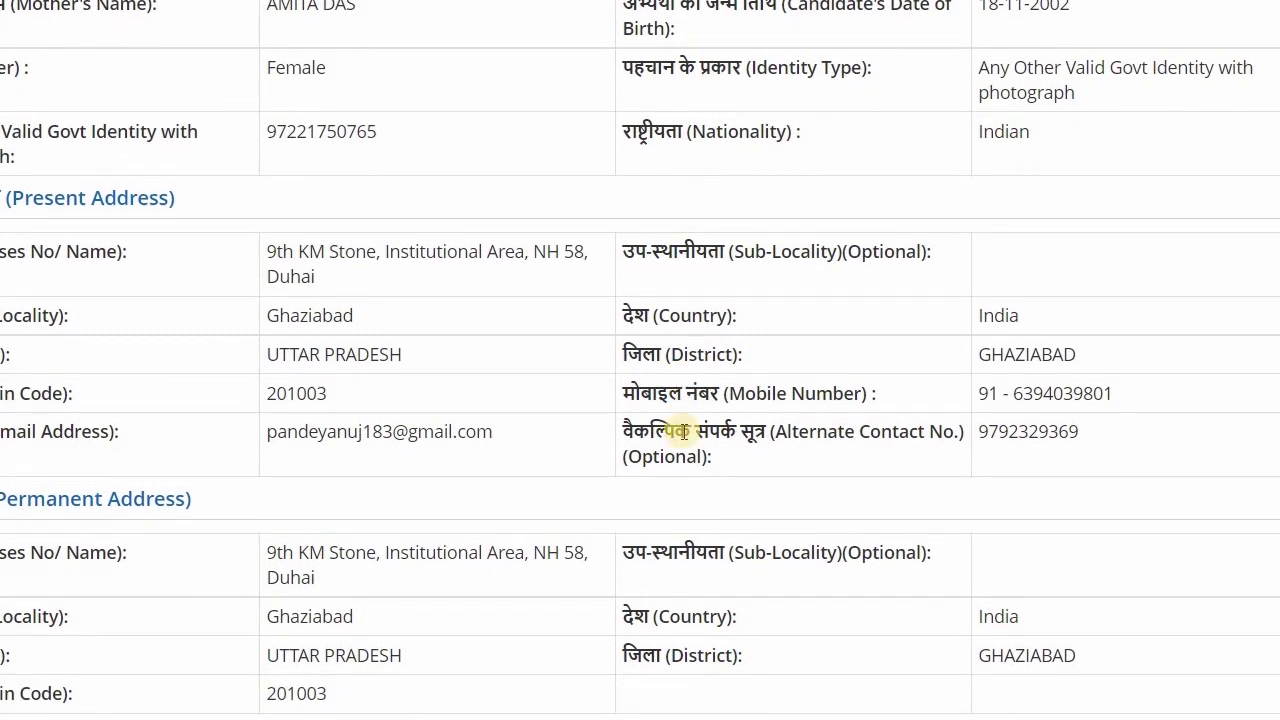
scroll(684, 432, down, 1)
scroll(684, 438, down, 8)
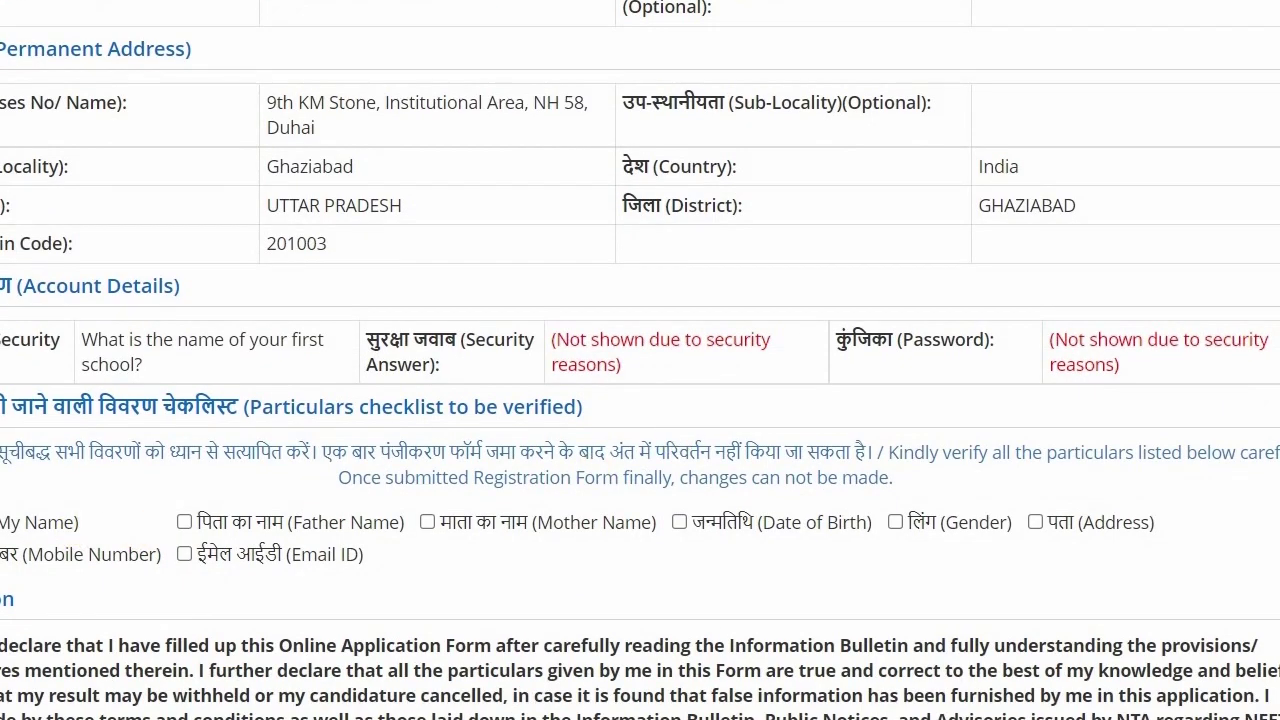
Mark Father Name, Mother Name, Date of Birth, Address and Email ID as verified.
click(222, 526)
click(491, 523)
click(794, 520)
click(1040, 524)
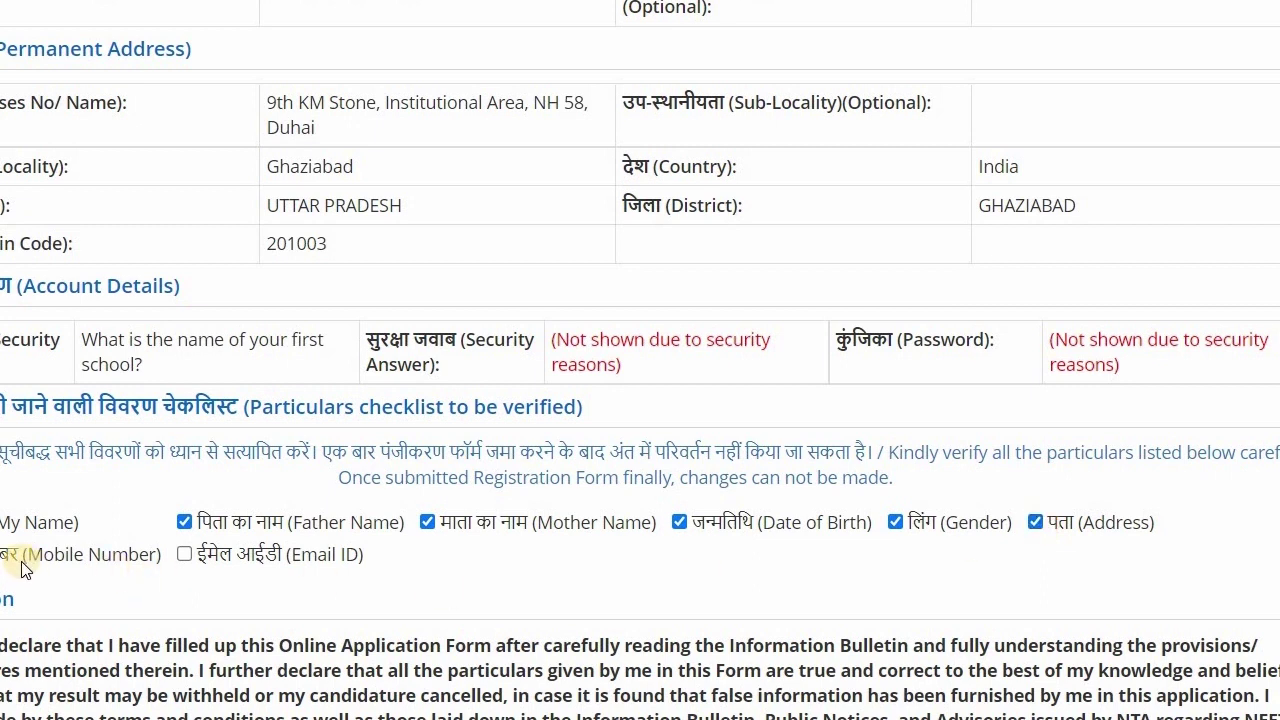
click(246, 550)
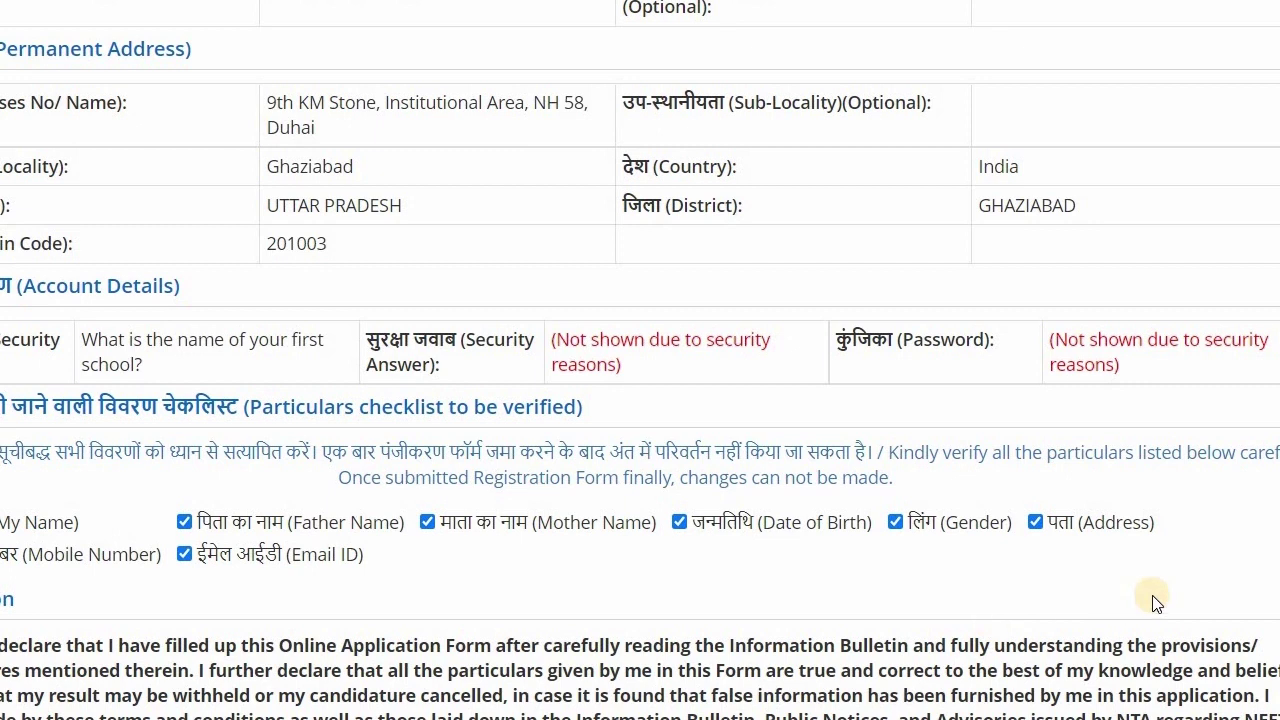
Accept the I Agree declaration and request submission with an OTP.
scroll(1137, 594, down, 2)
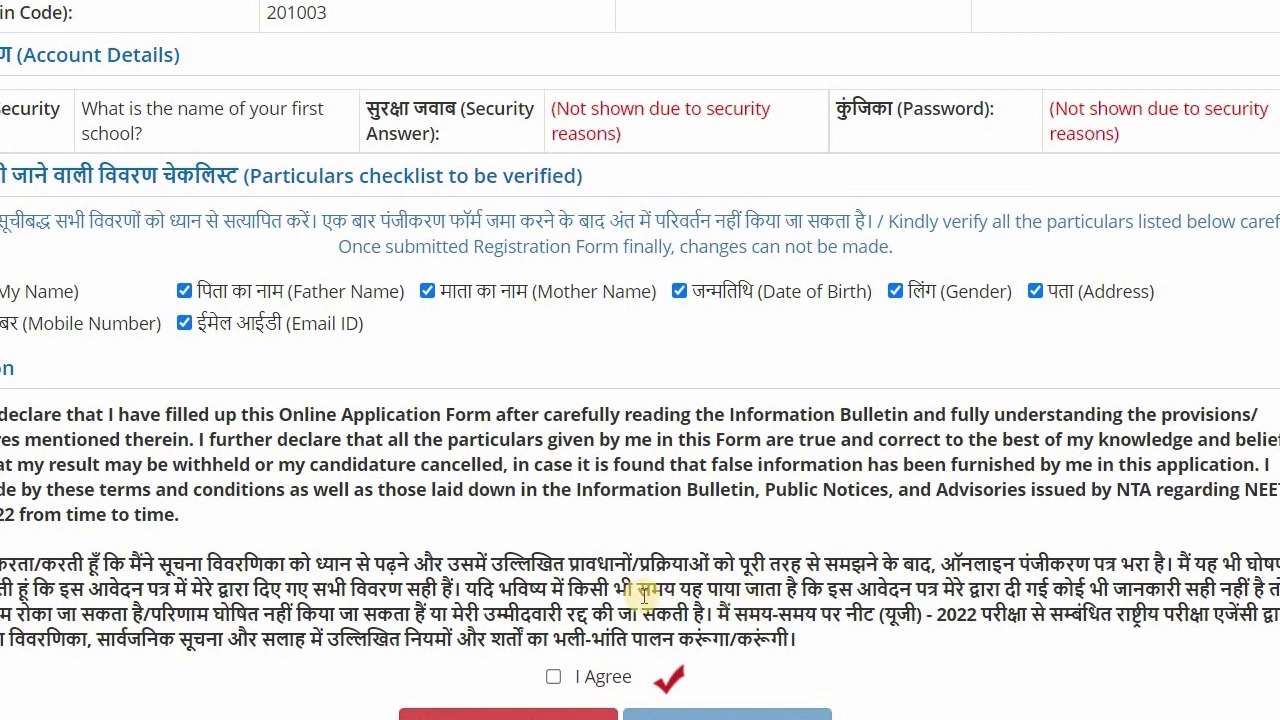
click(554, 678)
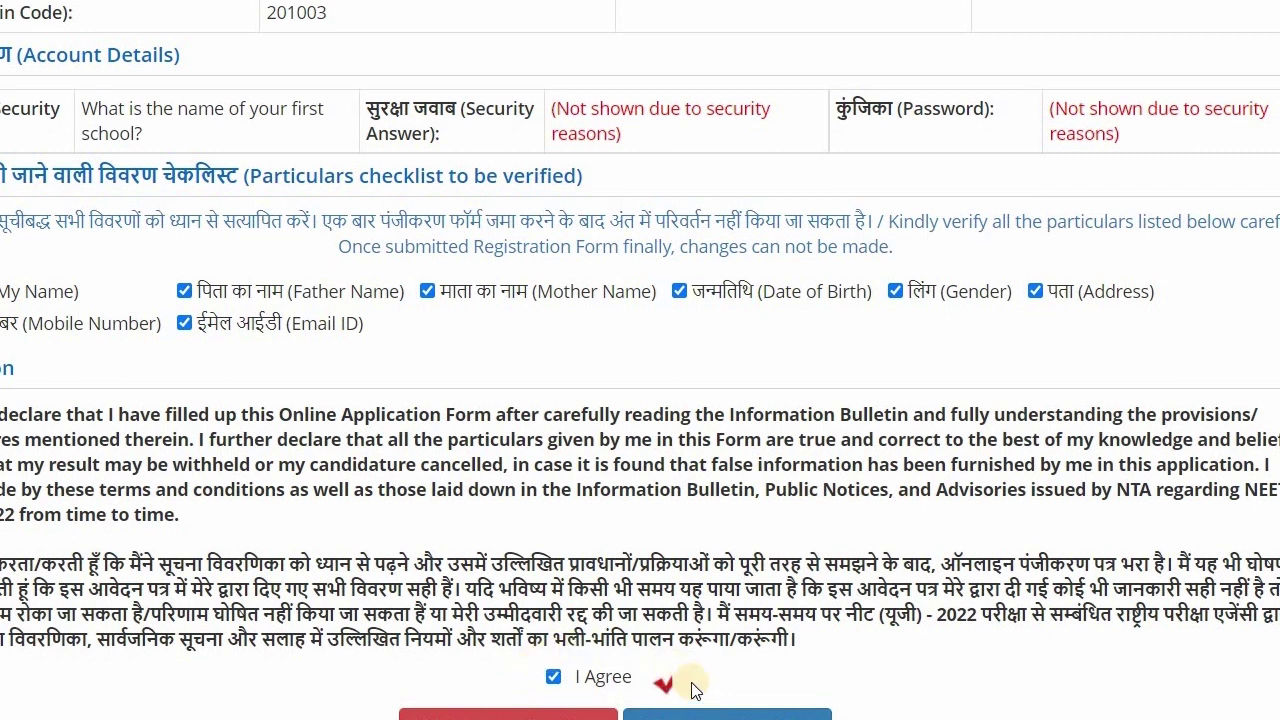
click(702, 714)
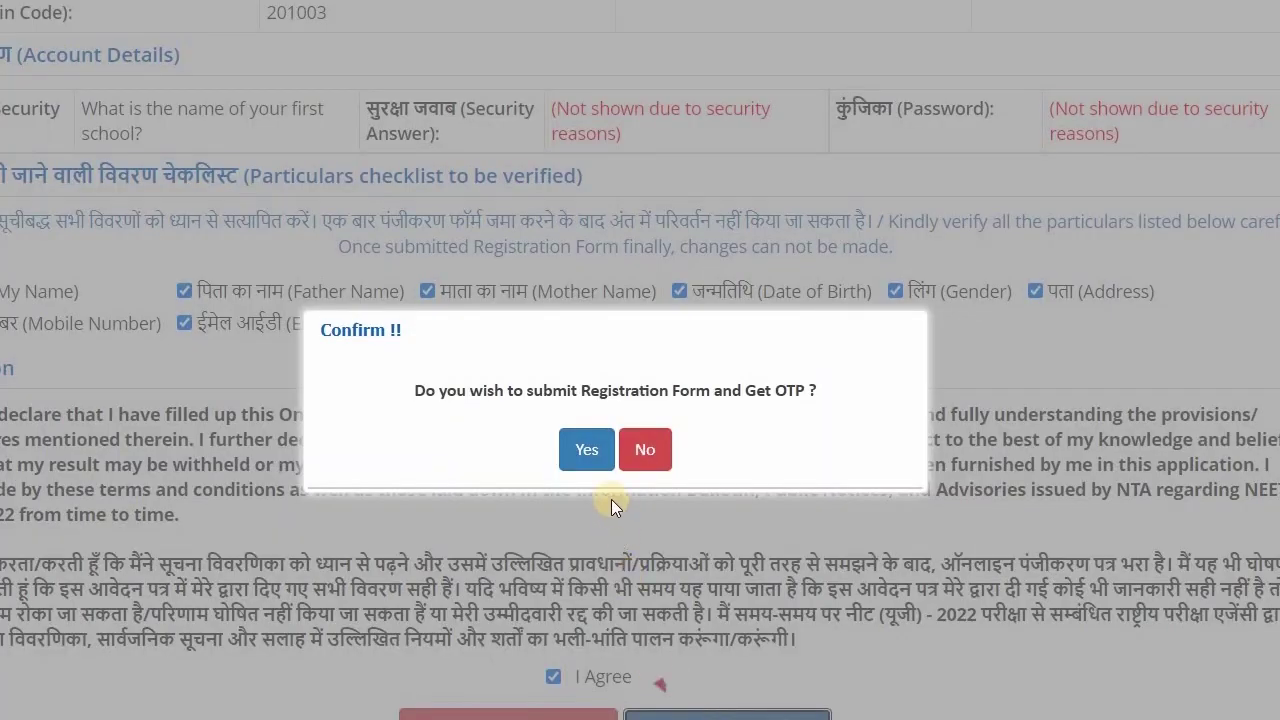
Confirm the submission and enter the OTP received by SMS.
click(598, 466)
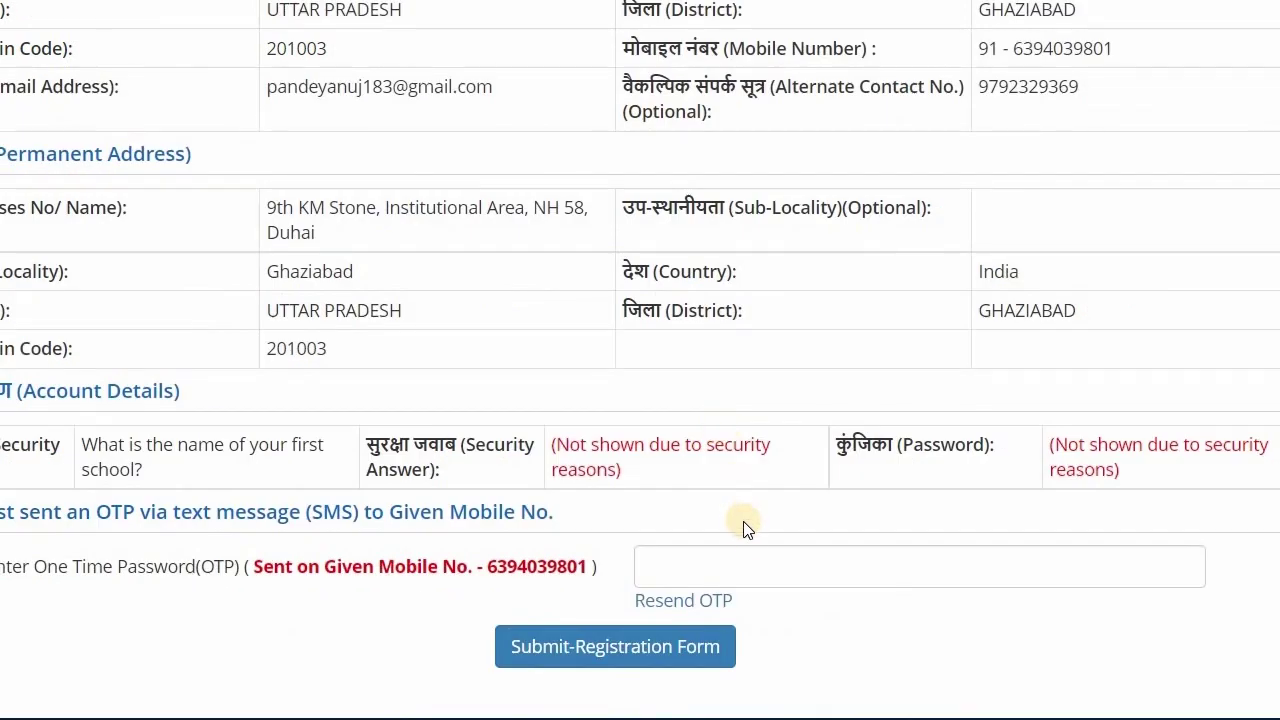
click(740, 562)
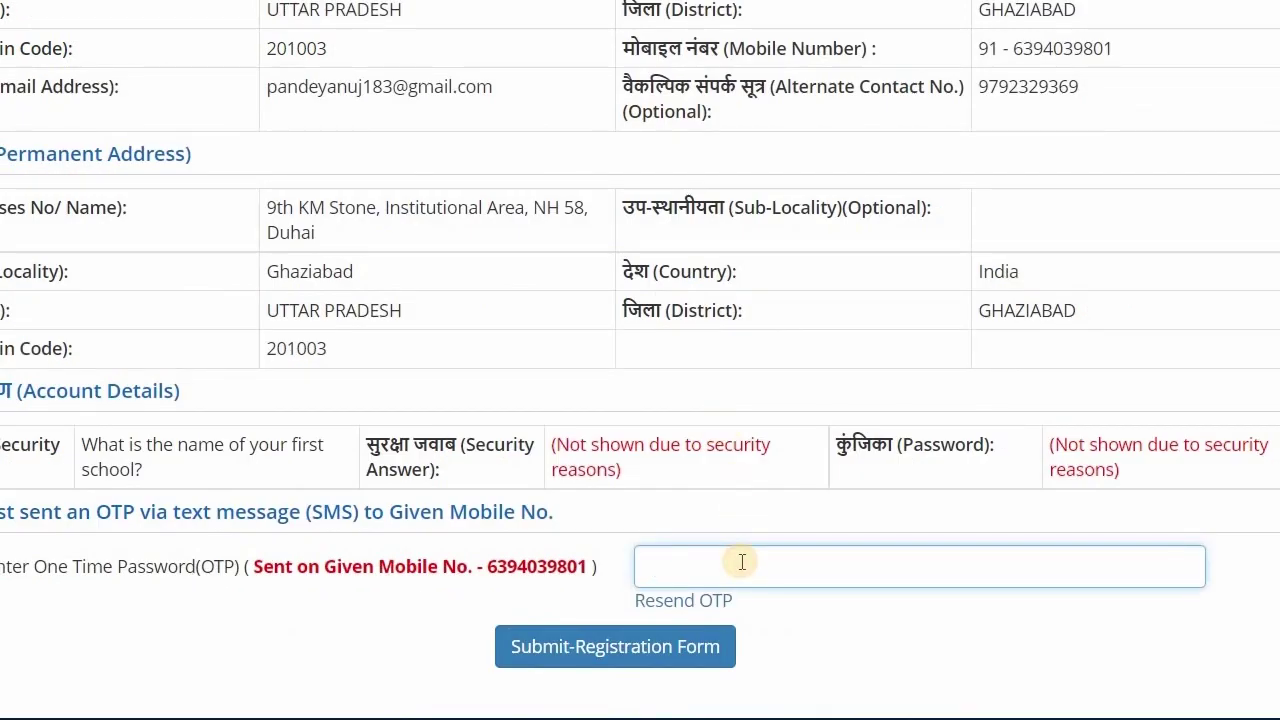
Submit the registration form with the OTP, then proceed to Complete Application Form.
click(673, 652)
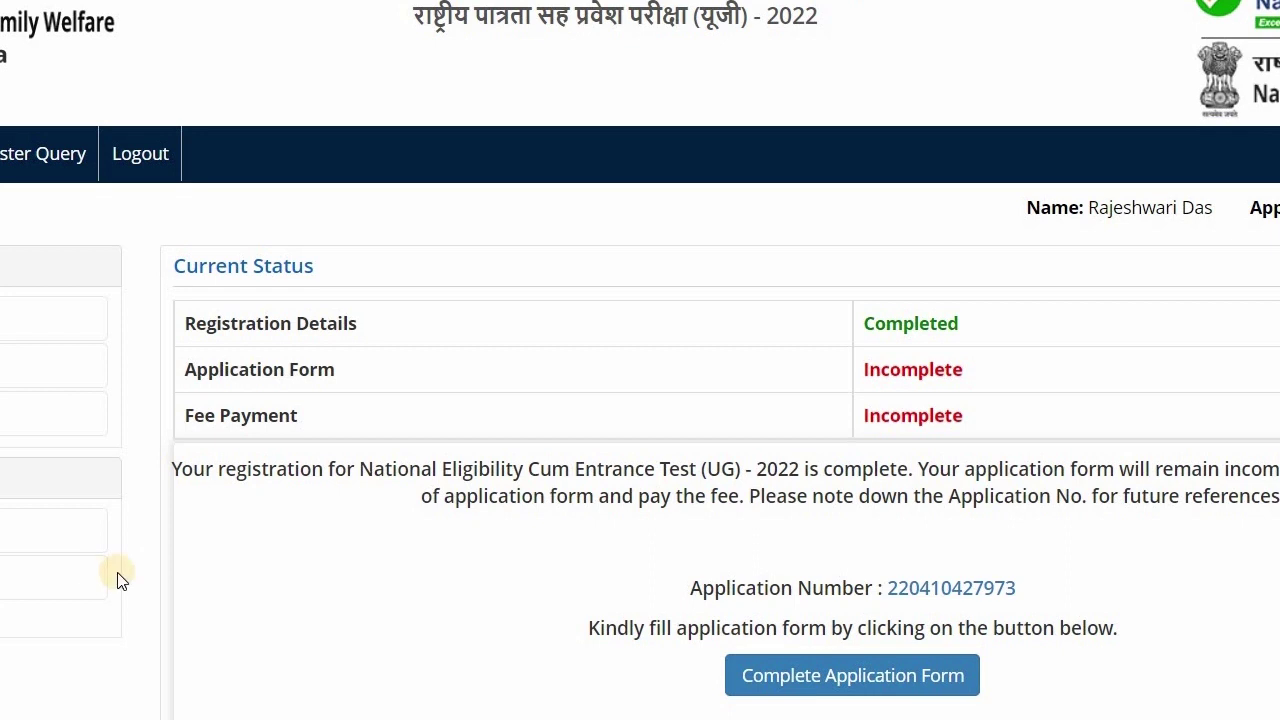
click(885, 677)
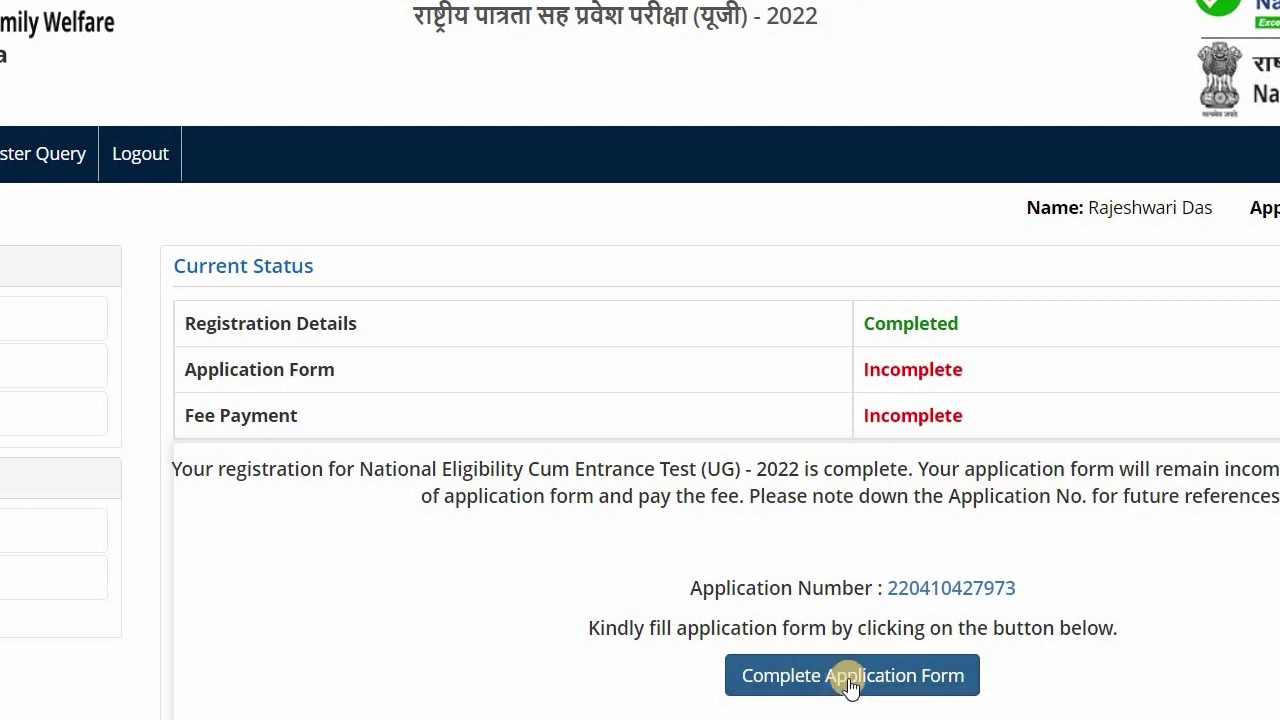
Open Personal Details from the application status page and bring up the only-girl-child choices.
click(846, 692)
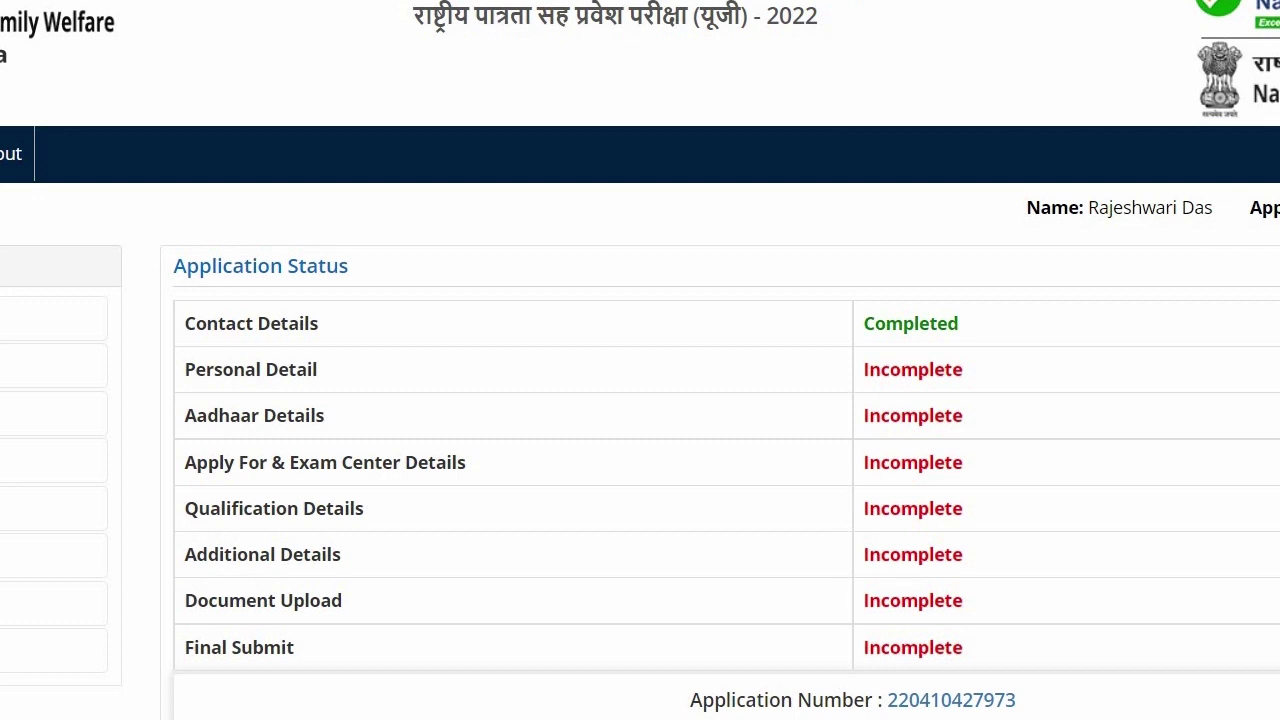
scroll(640, 360, down, 2)
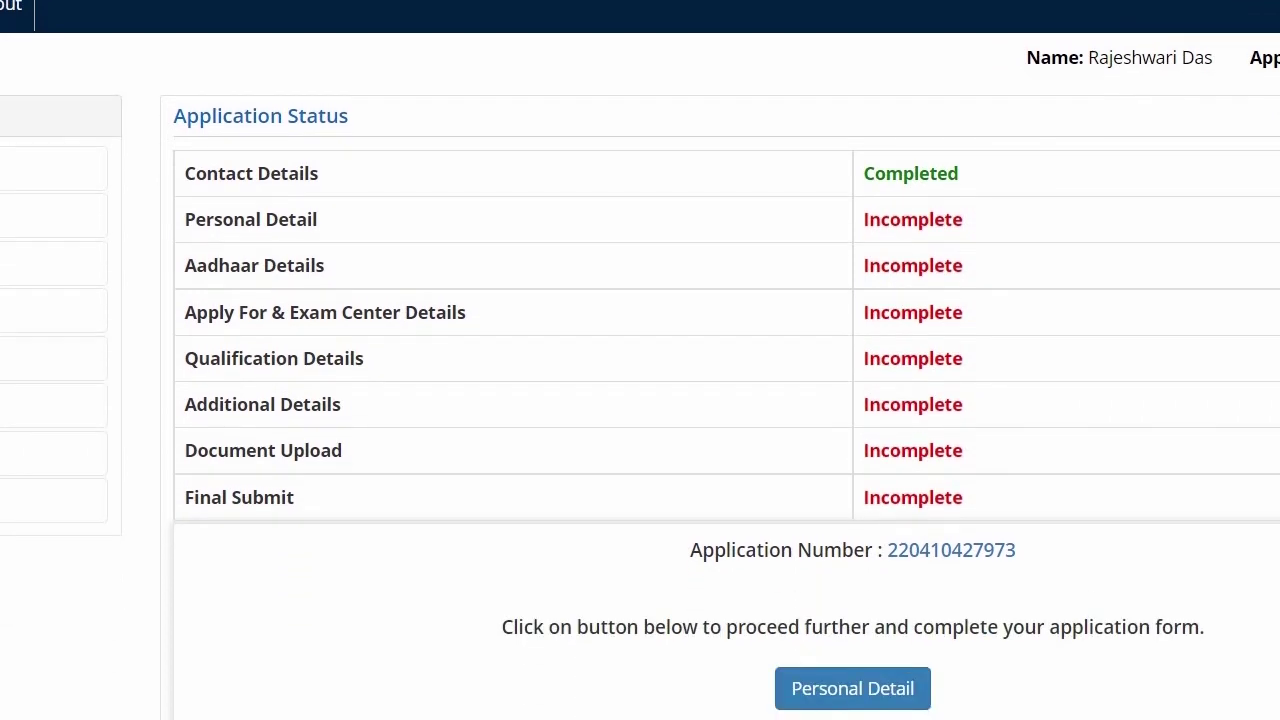
click(919, 701)
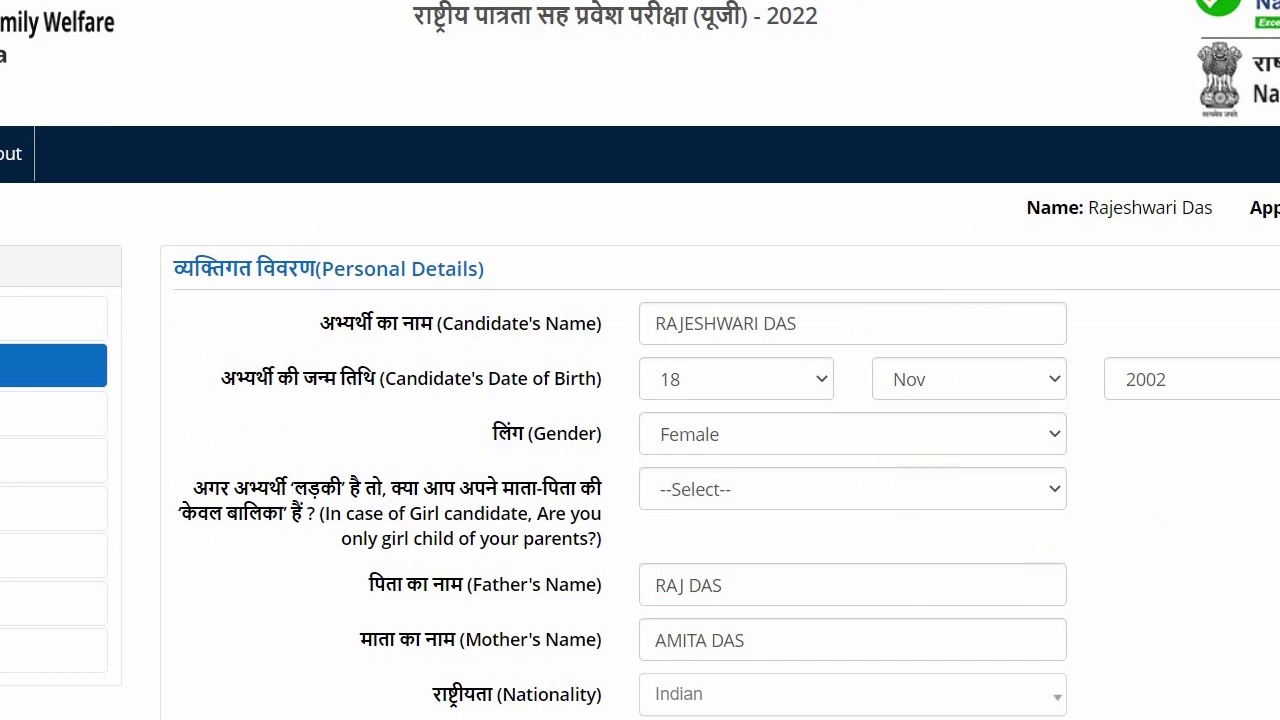
scroll(640, 400, down, 2)
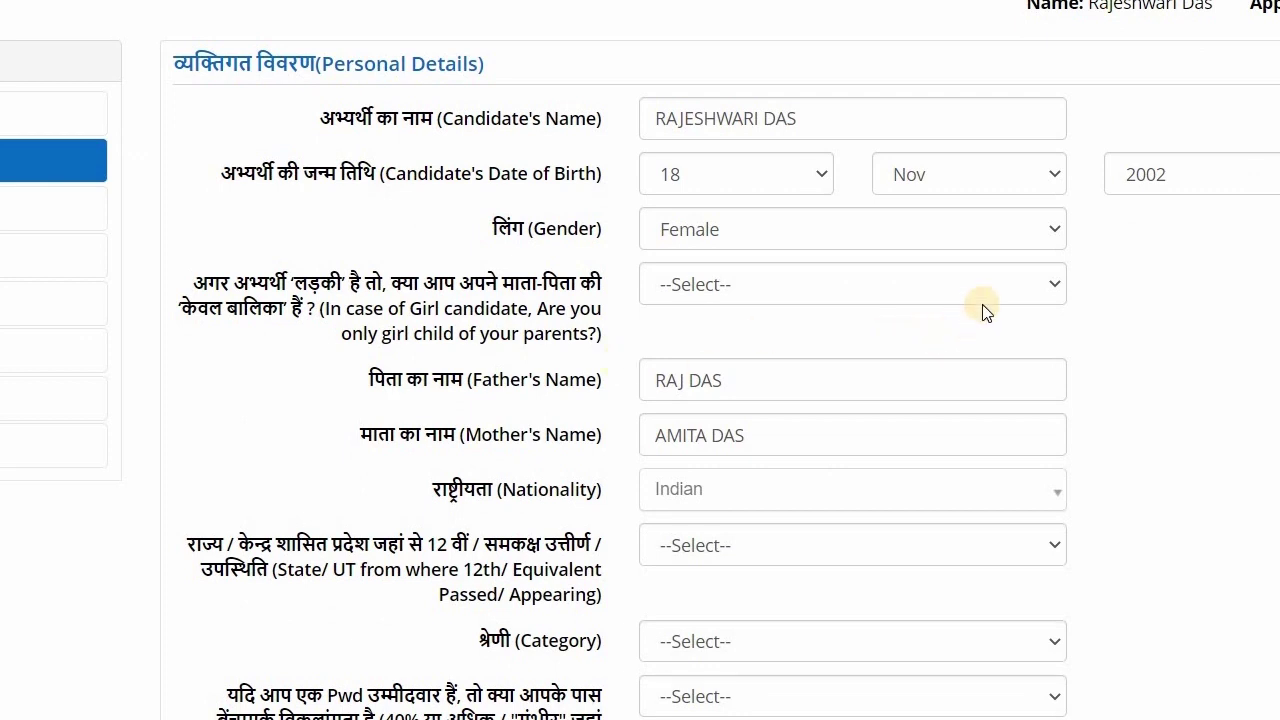
click(913, 292)
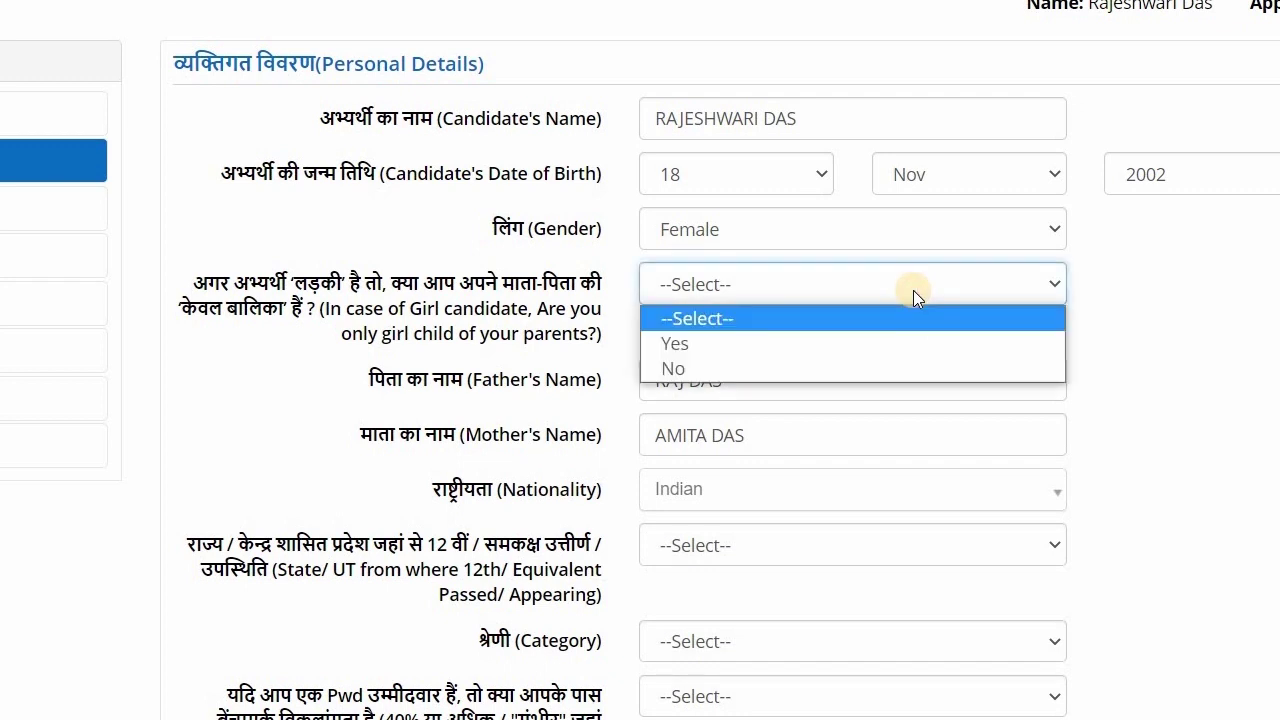
click(1231, 347)
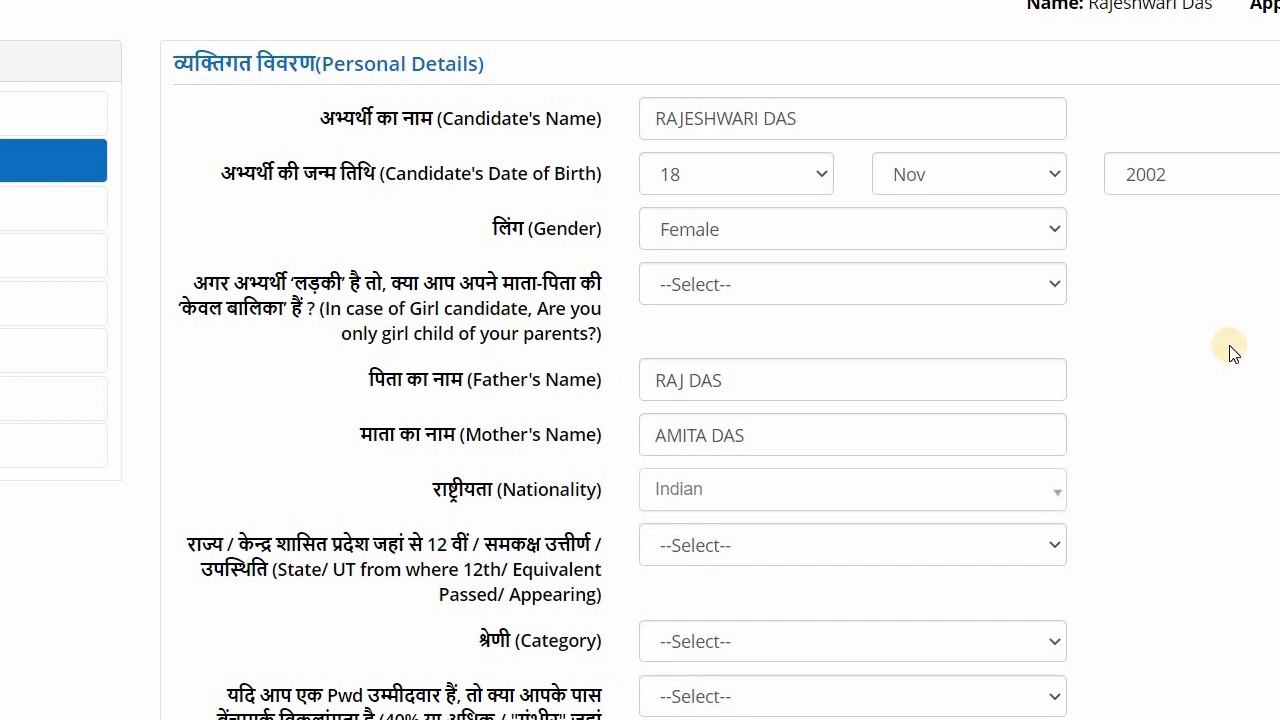
click(939, 288)
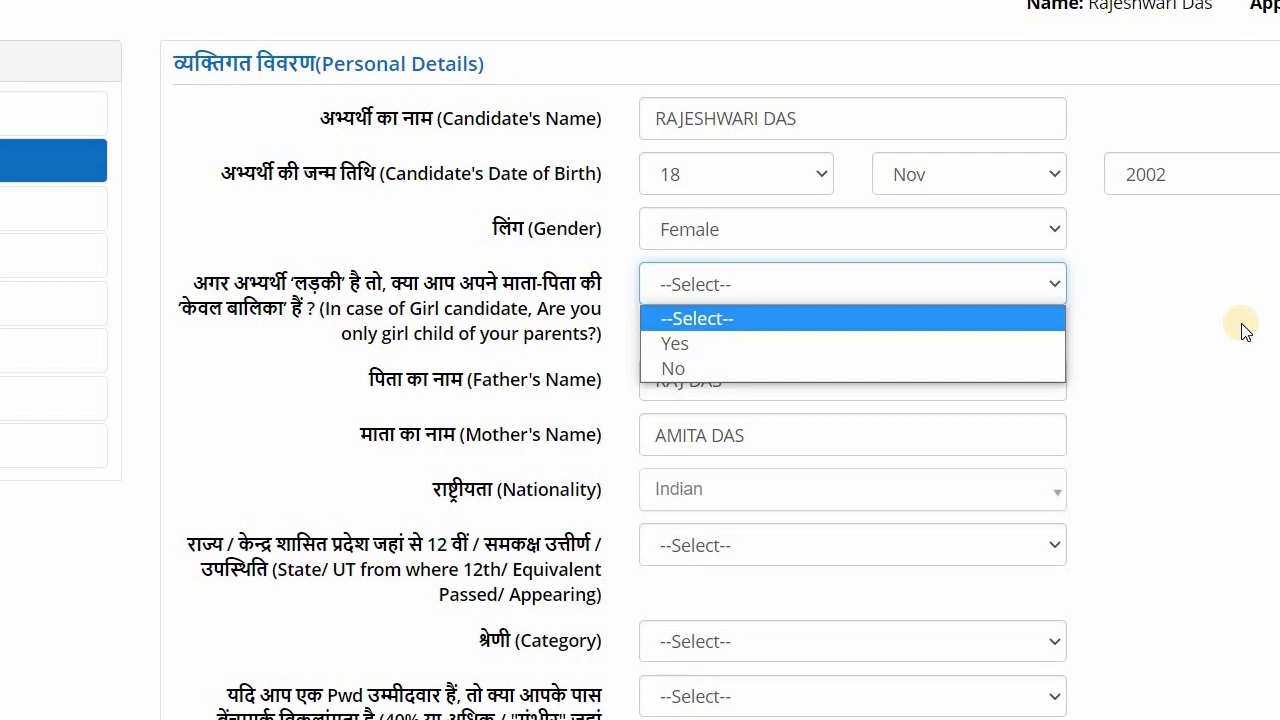
Answer No to whether the candidate is the only girl child.
key(Down)
key(Down)
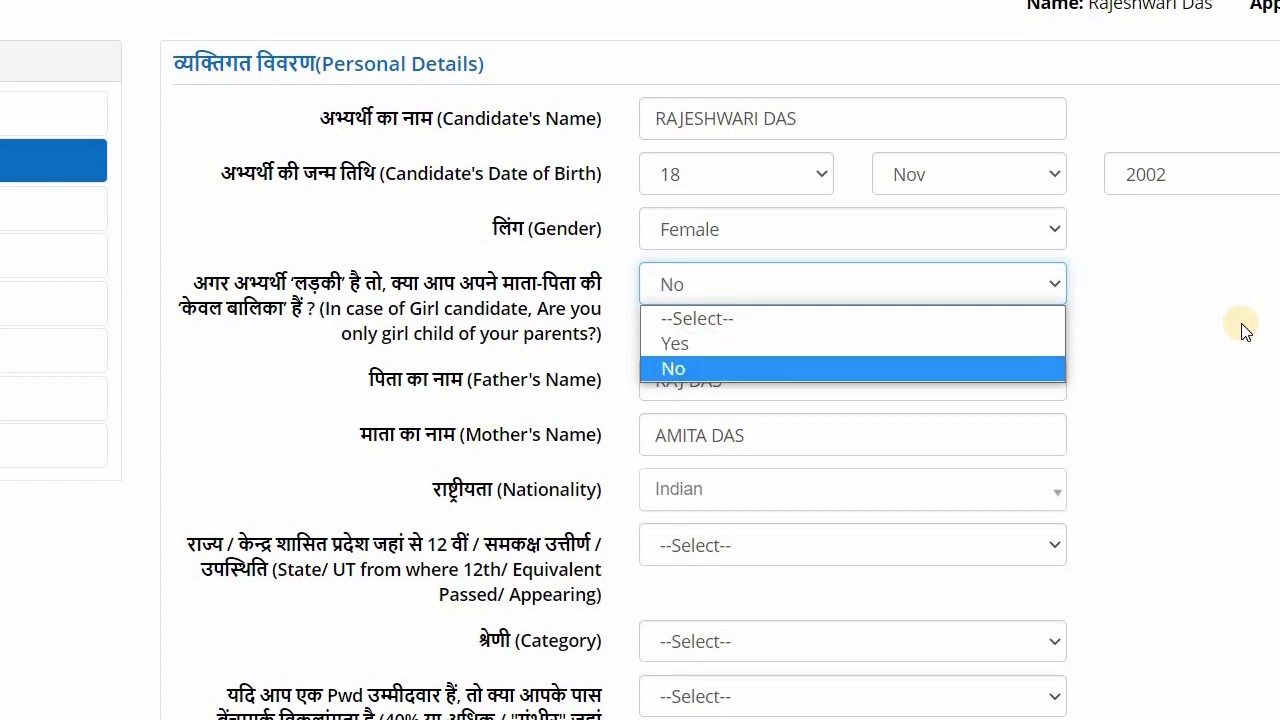
key(Return)
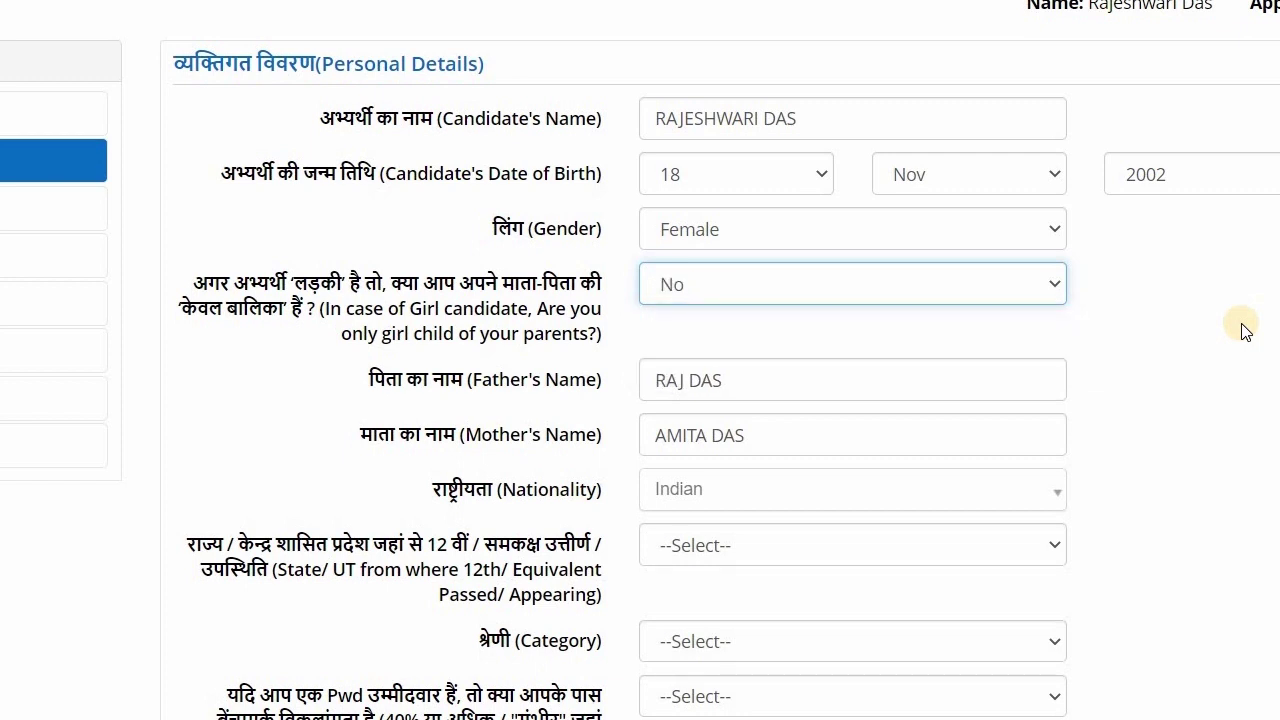
click(1006, 264)
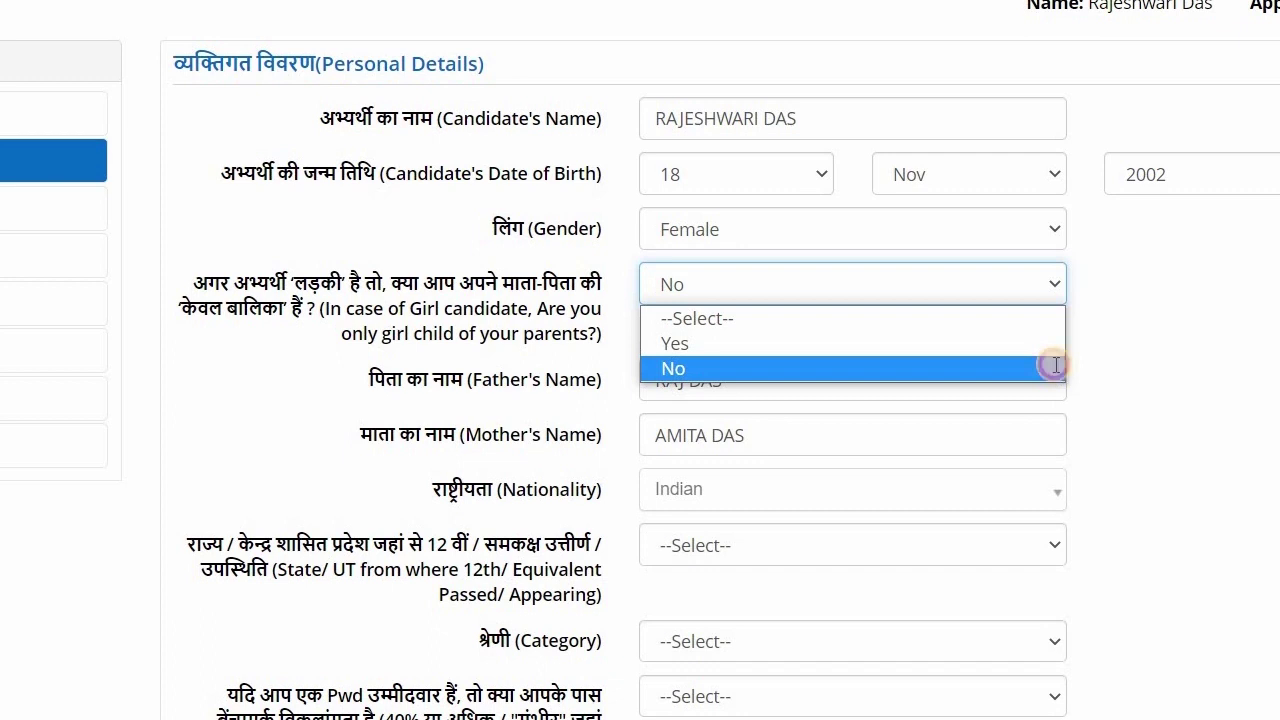
click(1054, 368)
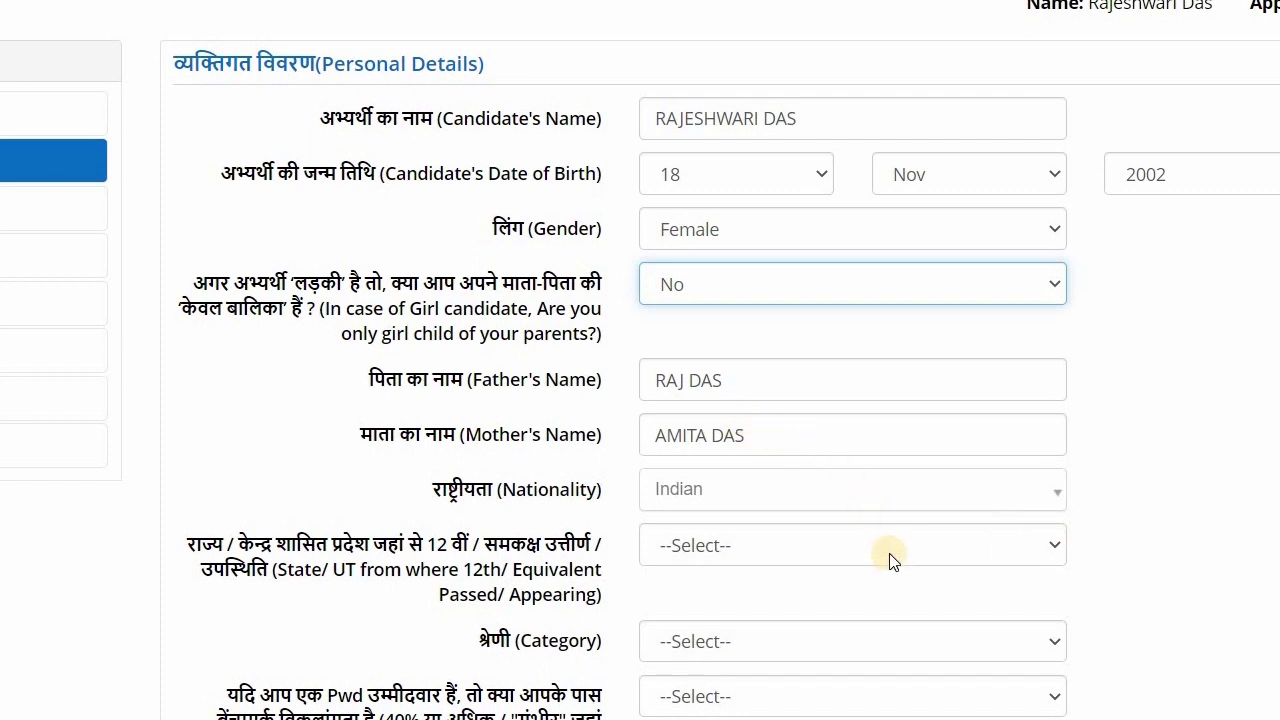
click(1052, 553)
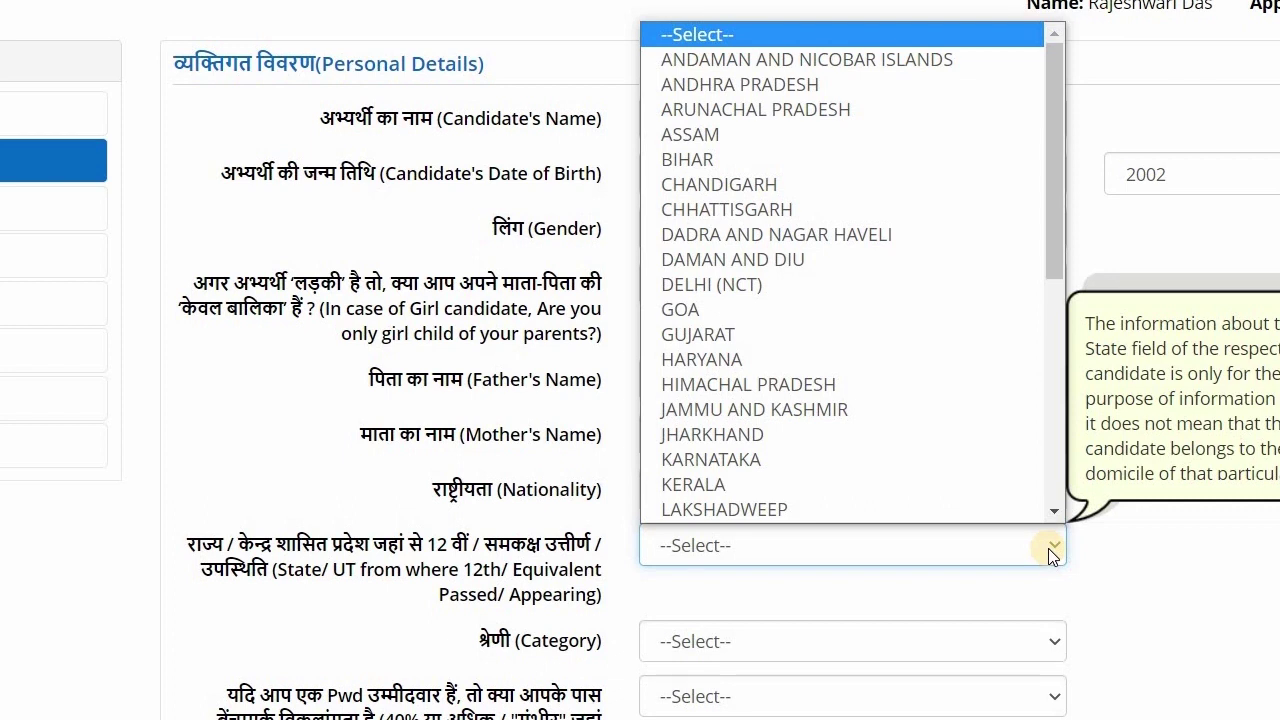
Select UTTAR PRADESH as the state of passing 12th.
key(u)
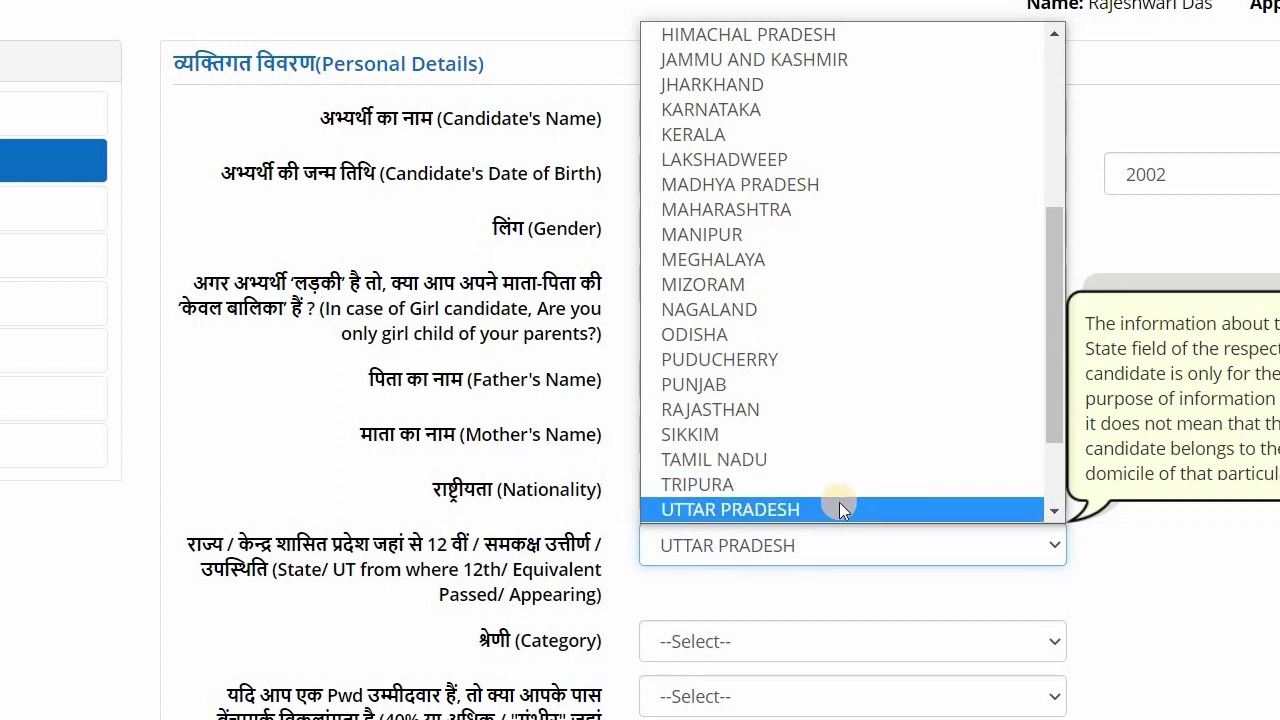
click(840, 509)
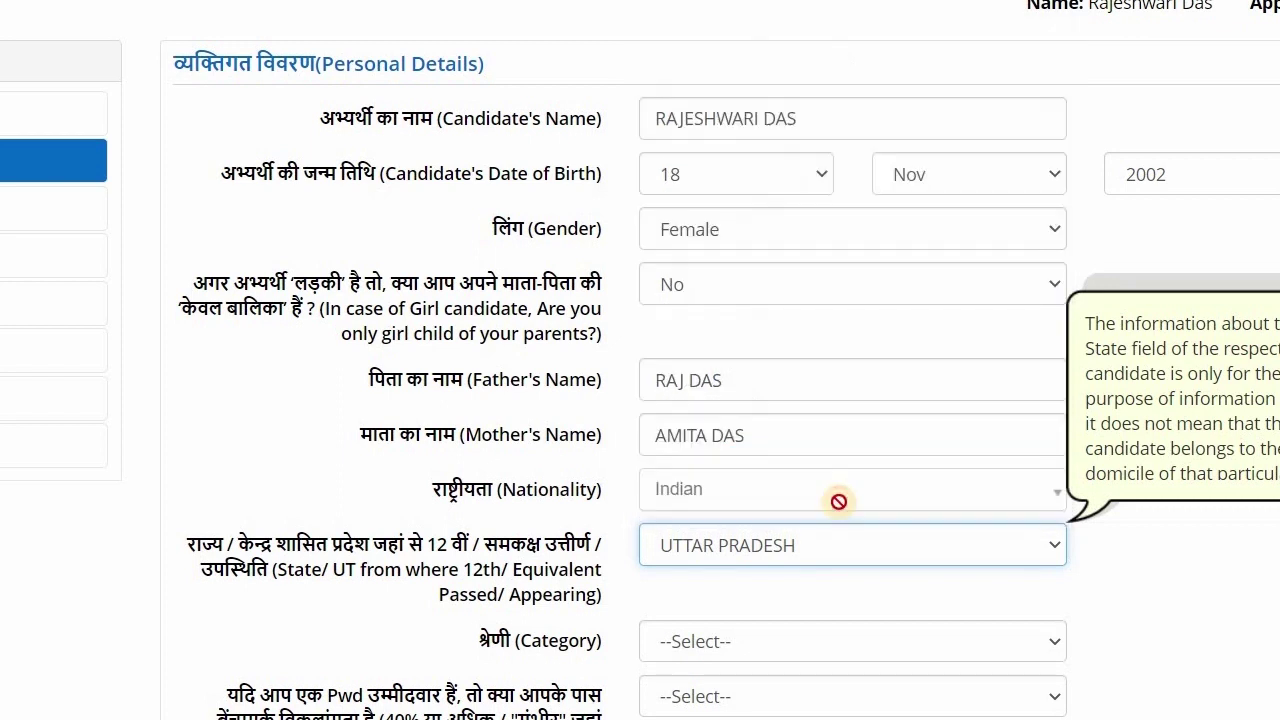
click(865, 550)
click(1057, 308)
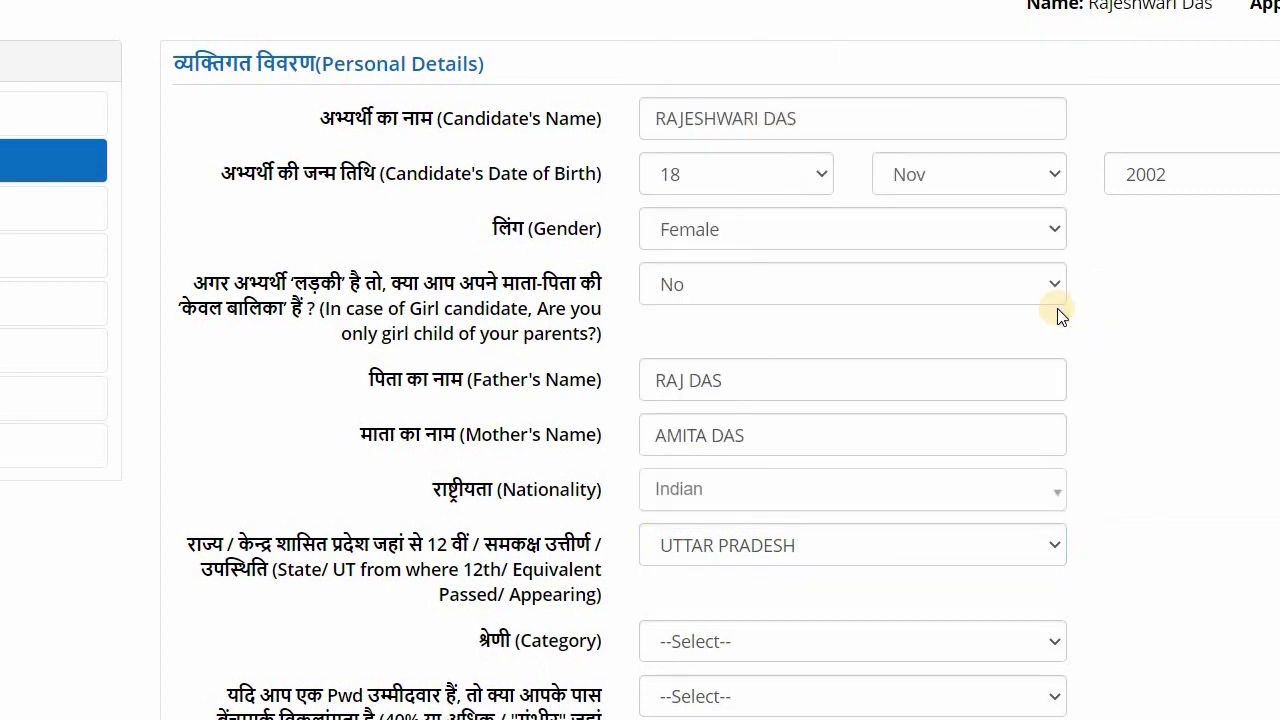
click(912, 547)
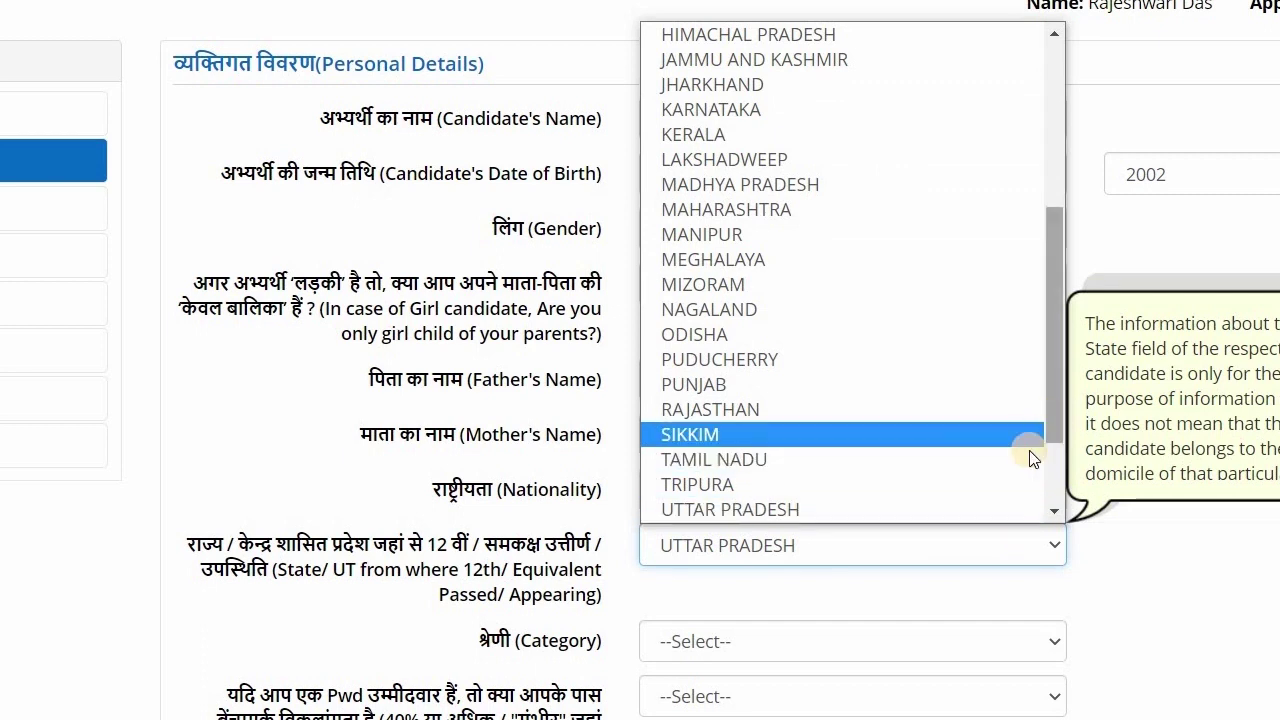
click(952, 511)
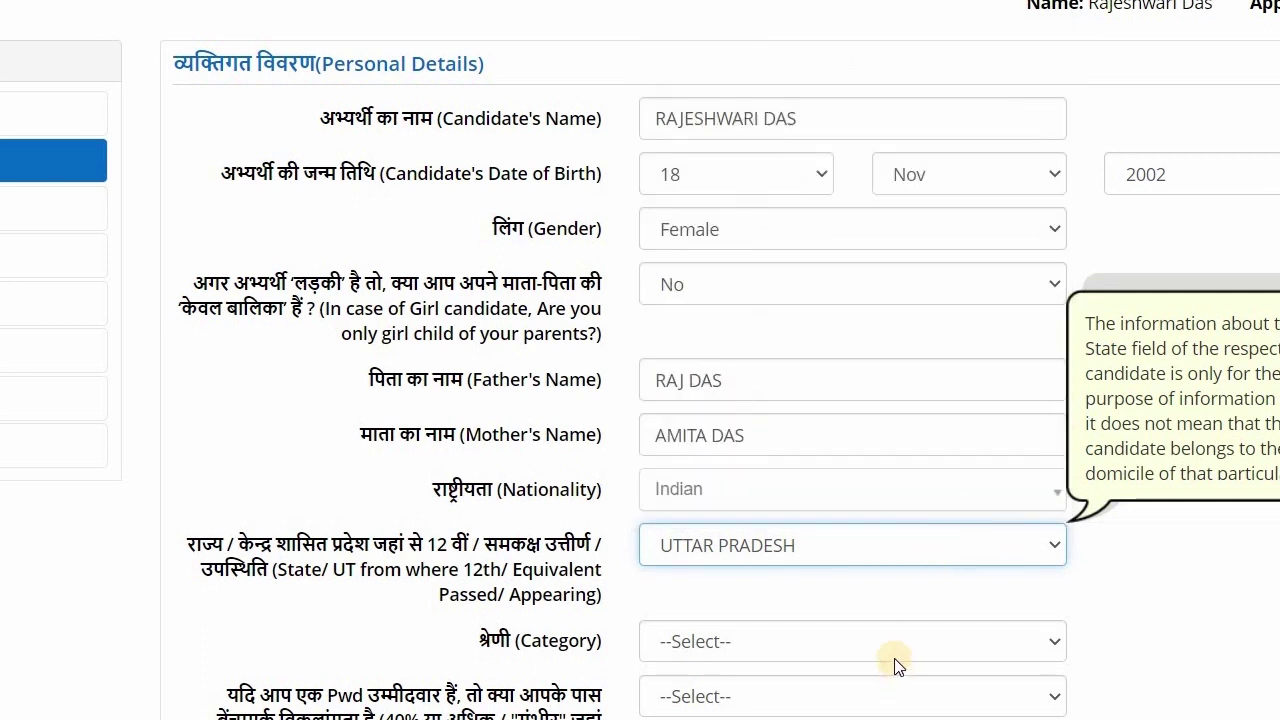
Set the category to General.
click(885, 641)
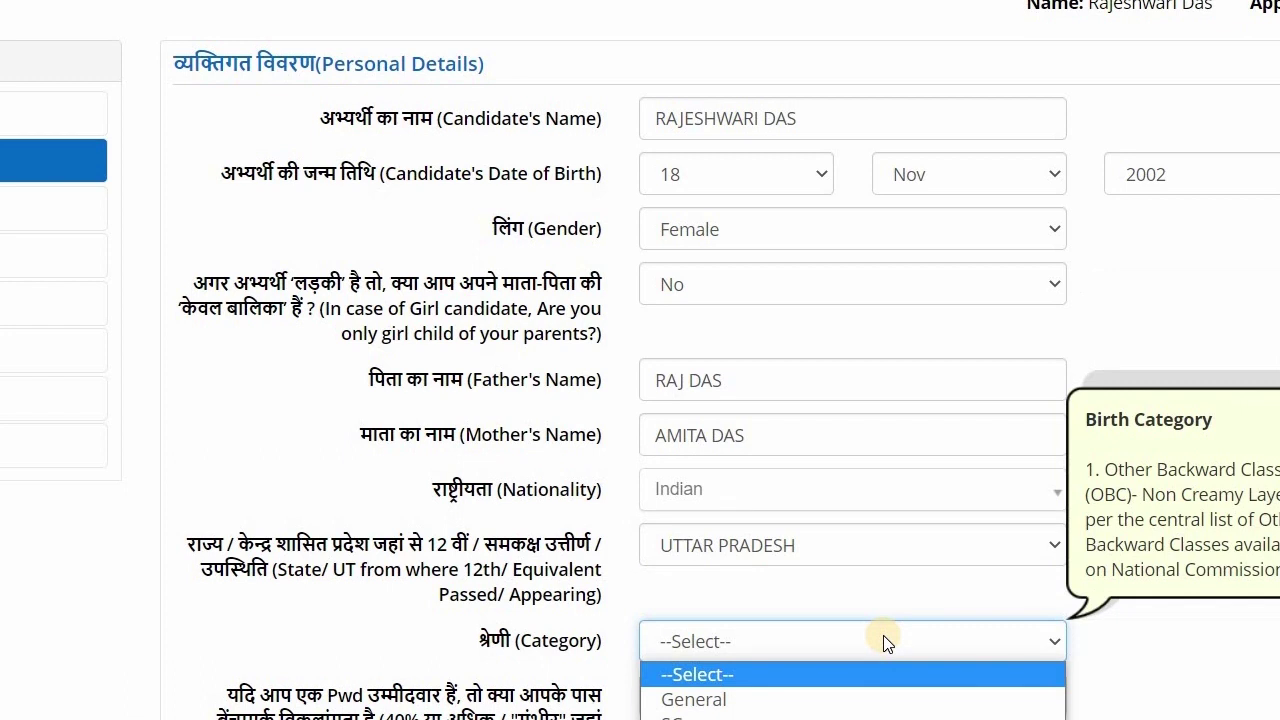
key(Down)
key(Down)
key(Down)
key(Down)
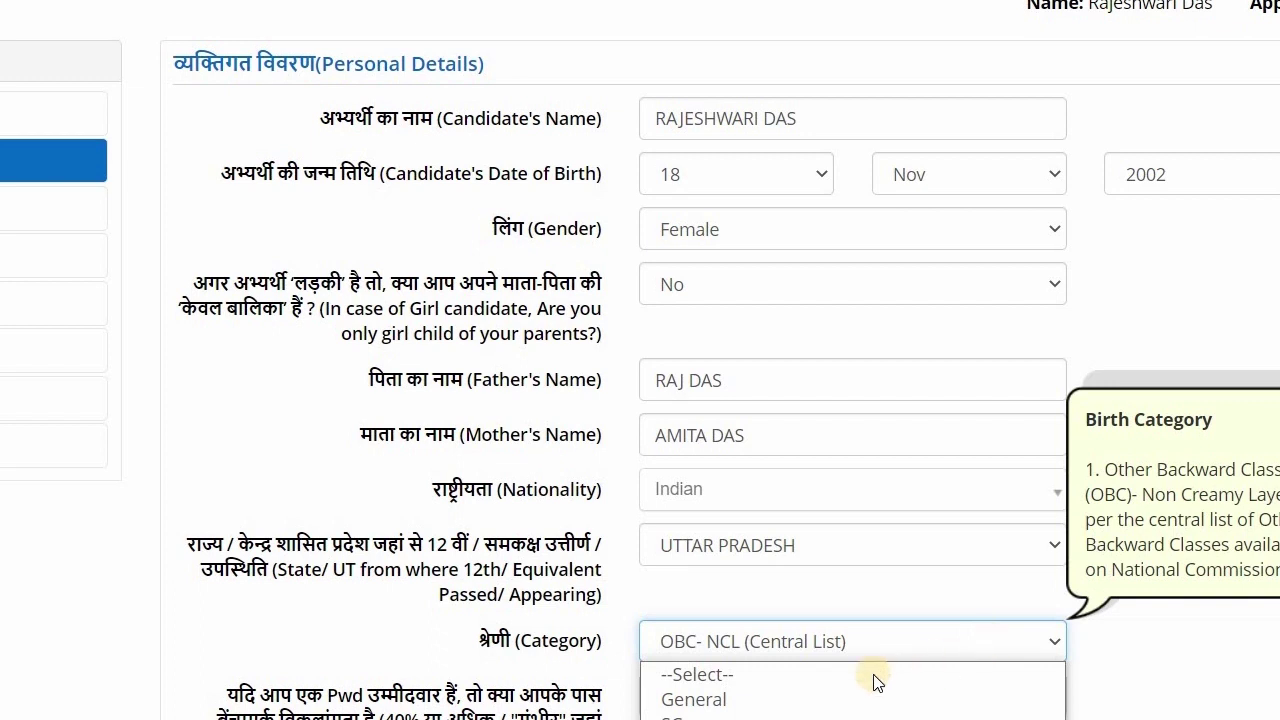
click(778, 698)
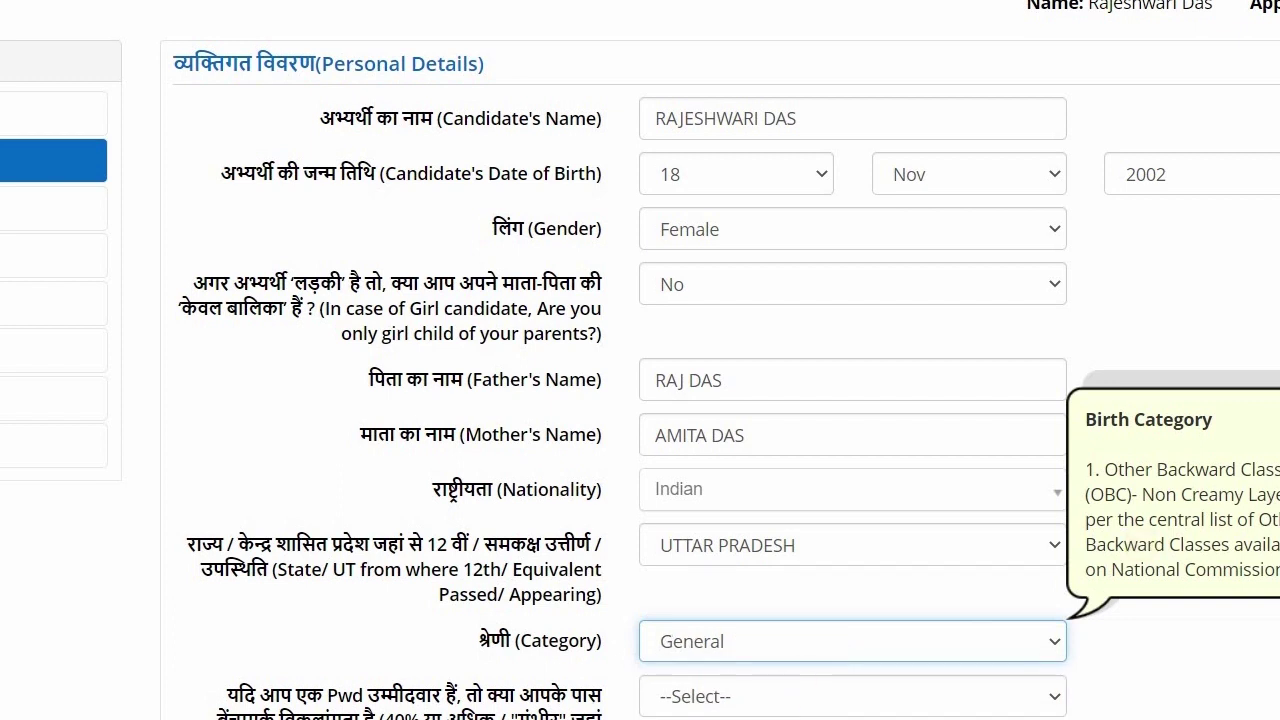
scroll(925, 522, down, 3)
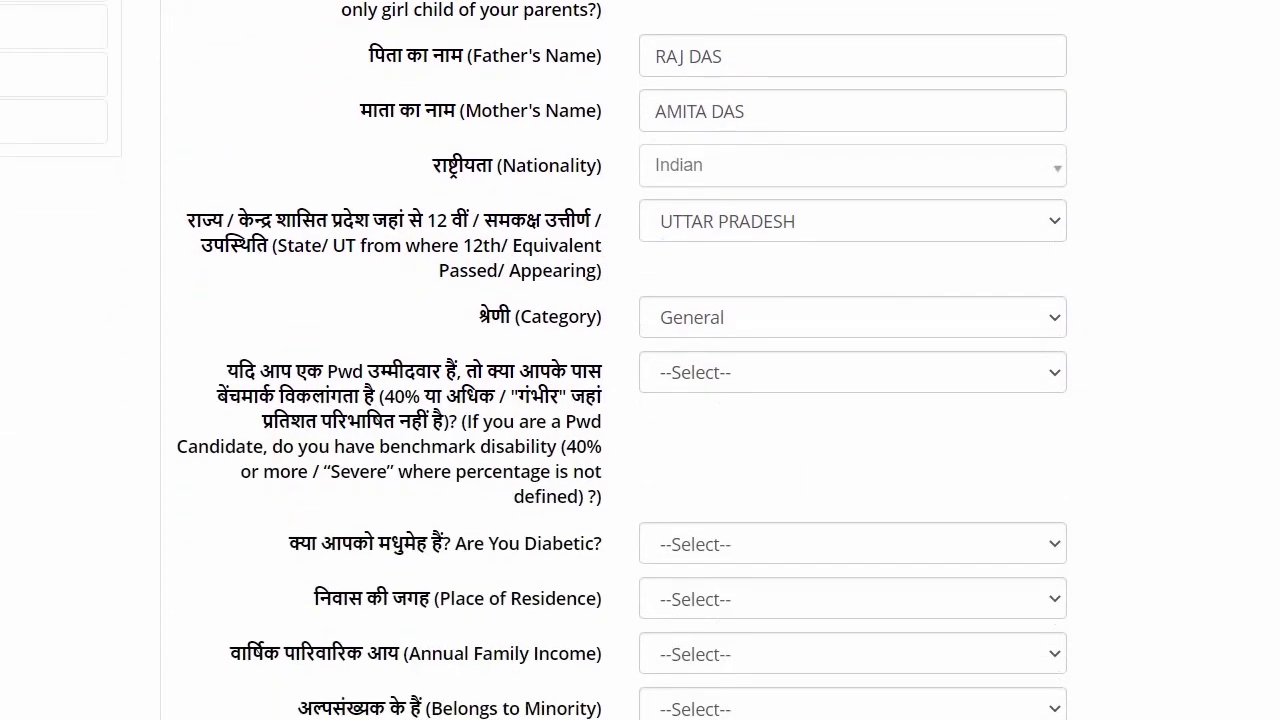
Answer No to the PwD benchmark disability question.
click(777, 371)
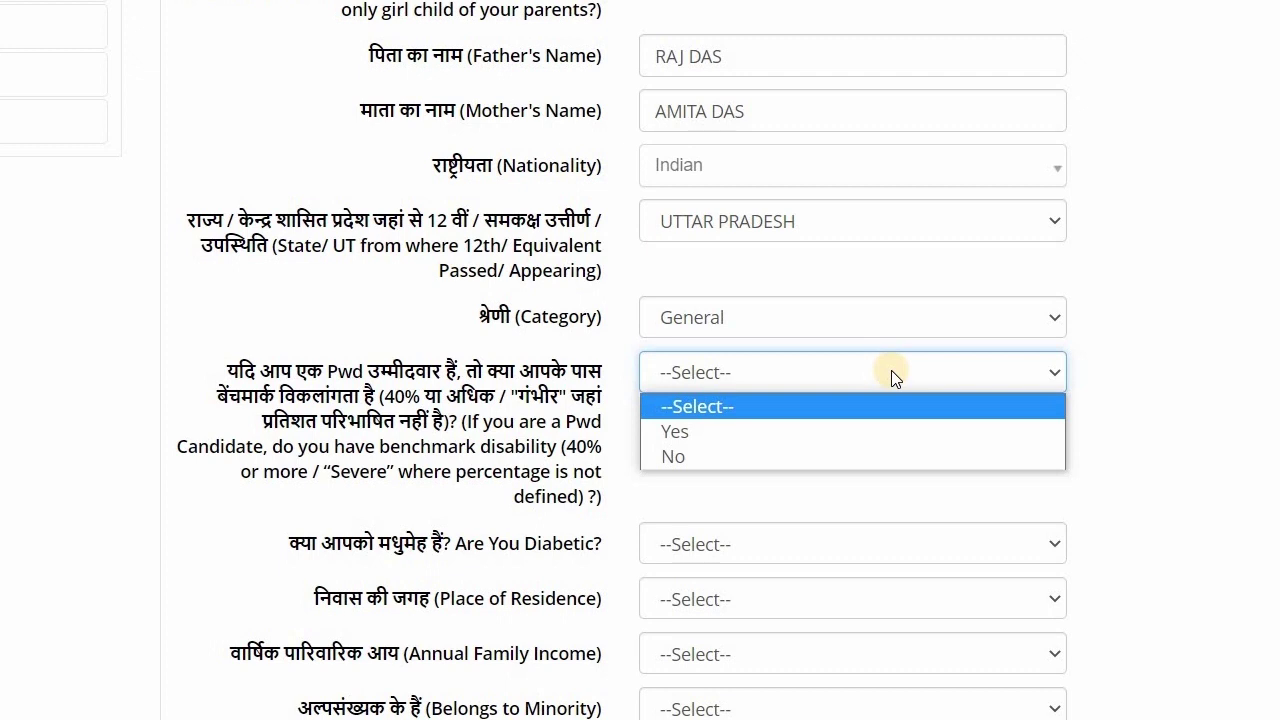
key(Down)
key(Down)
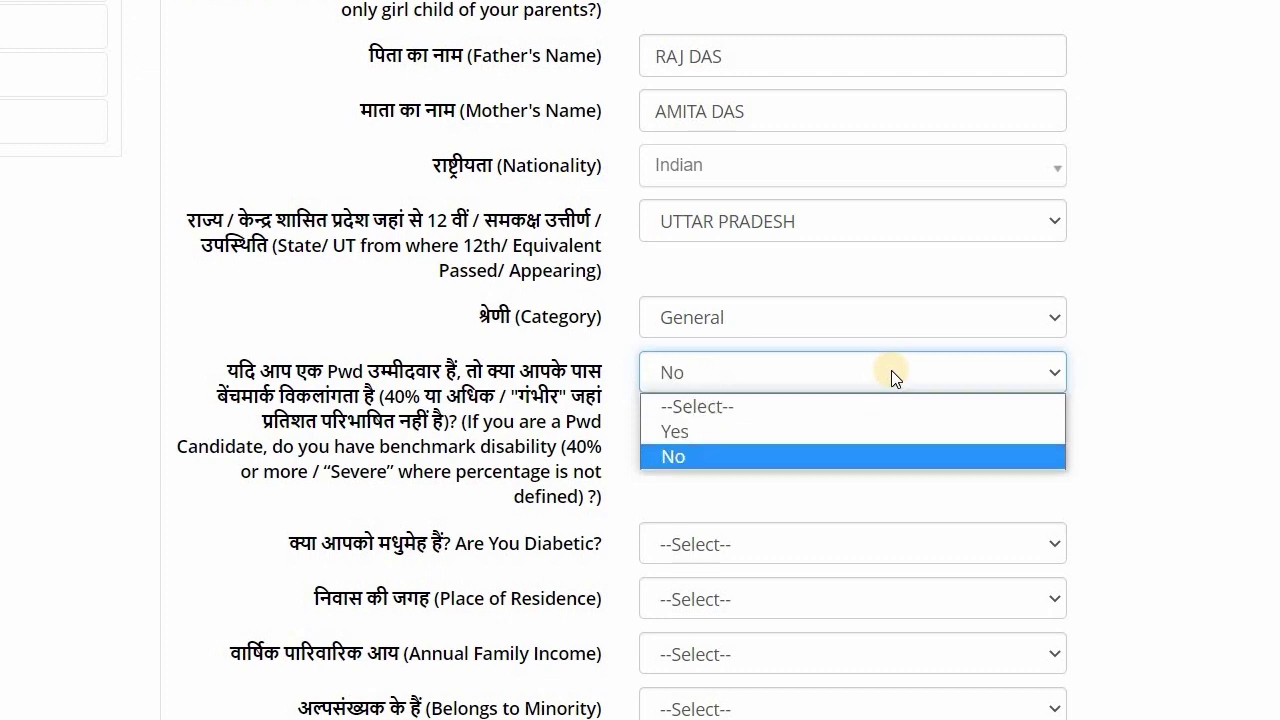
key(Return)
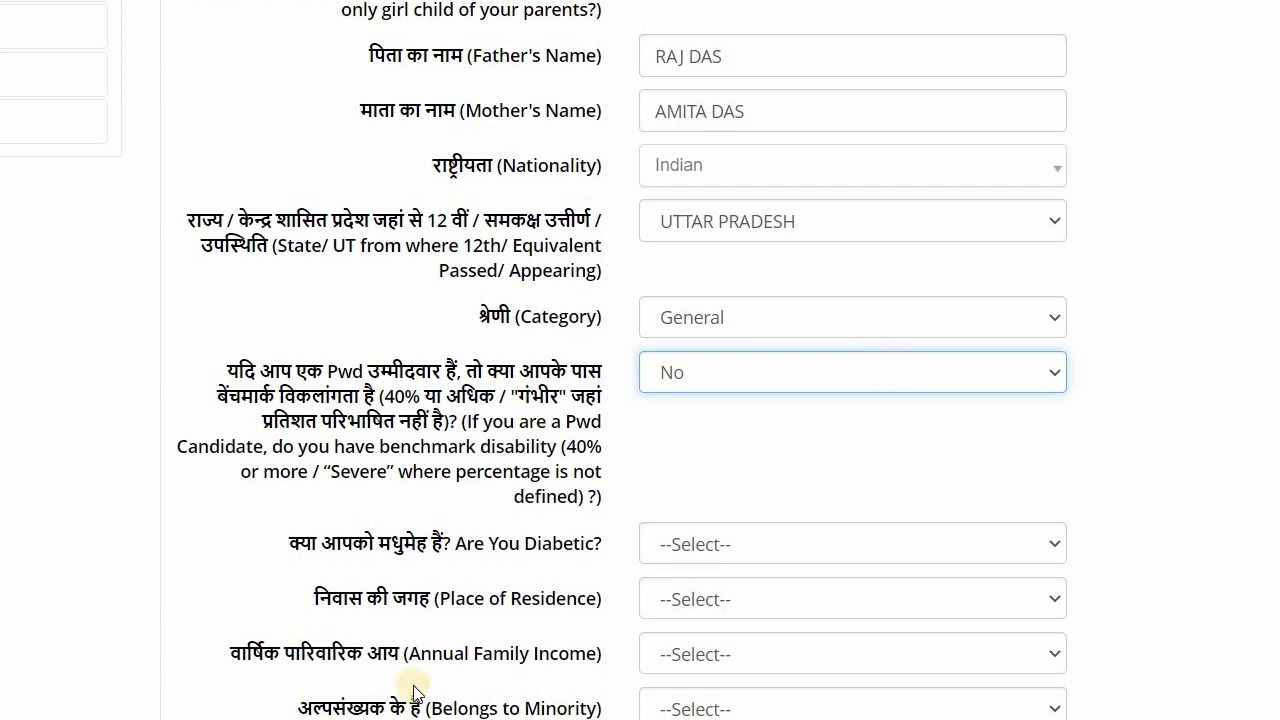
Answer No to the Are You Diabetic? question.
click(792, 553)
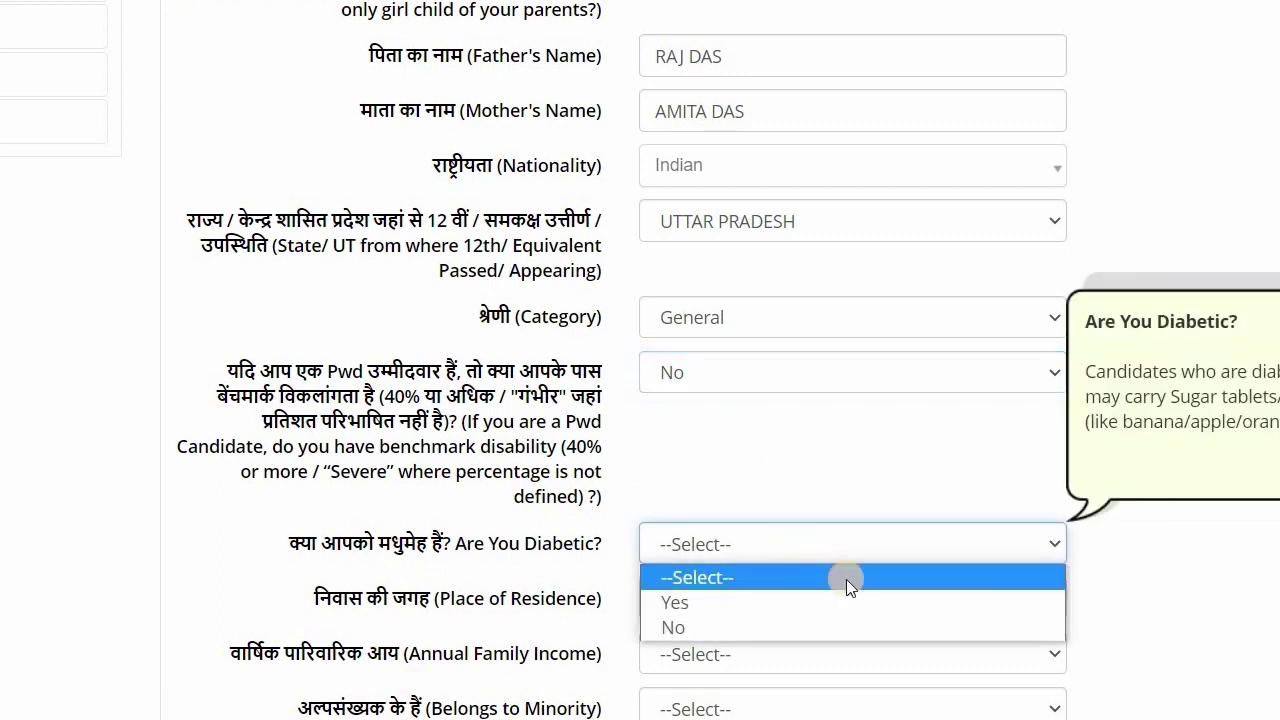
click(868, 634)
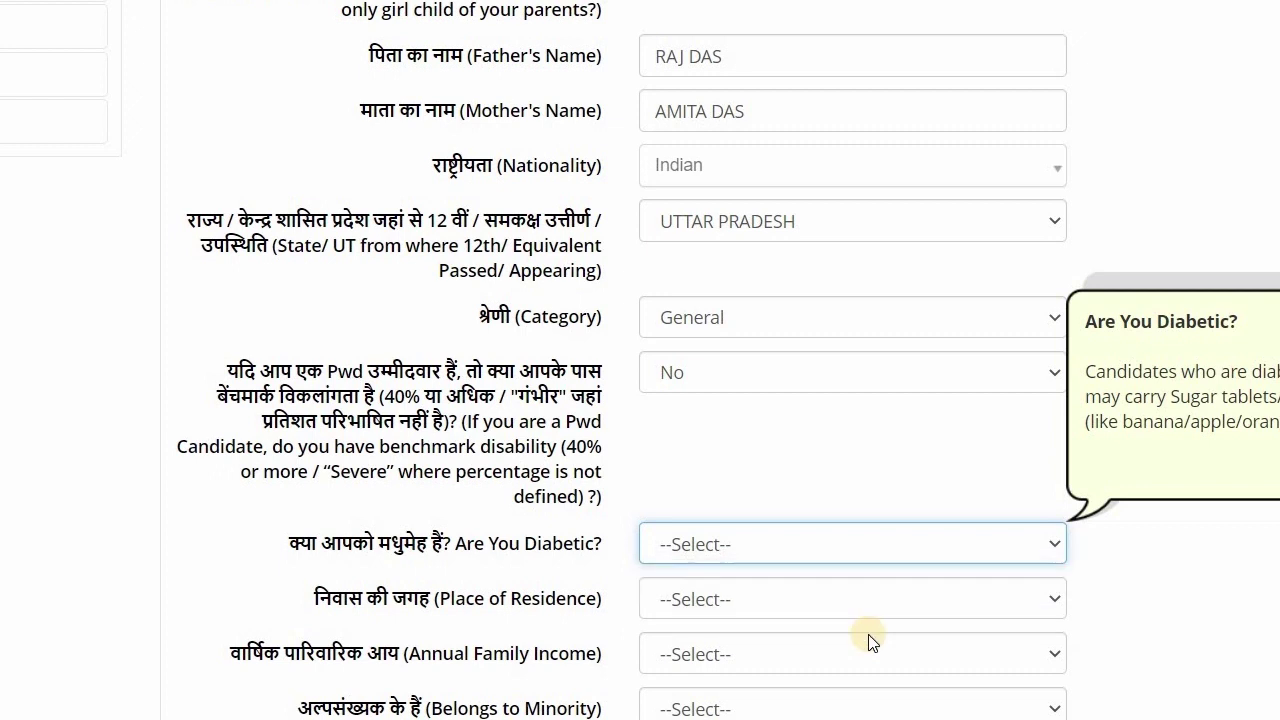
click(918, 556)
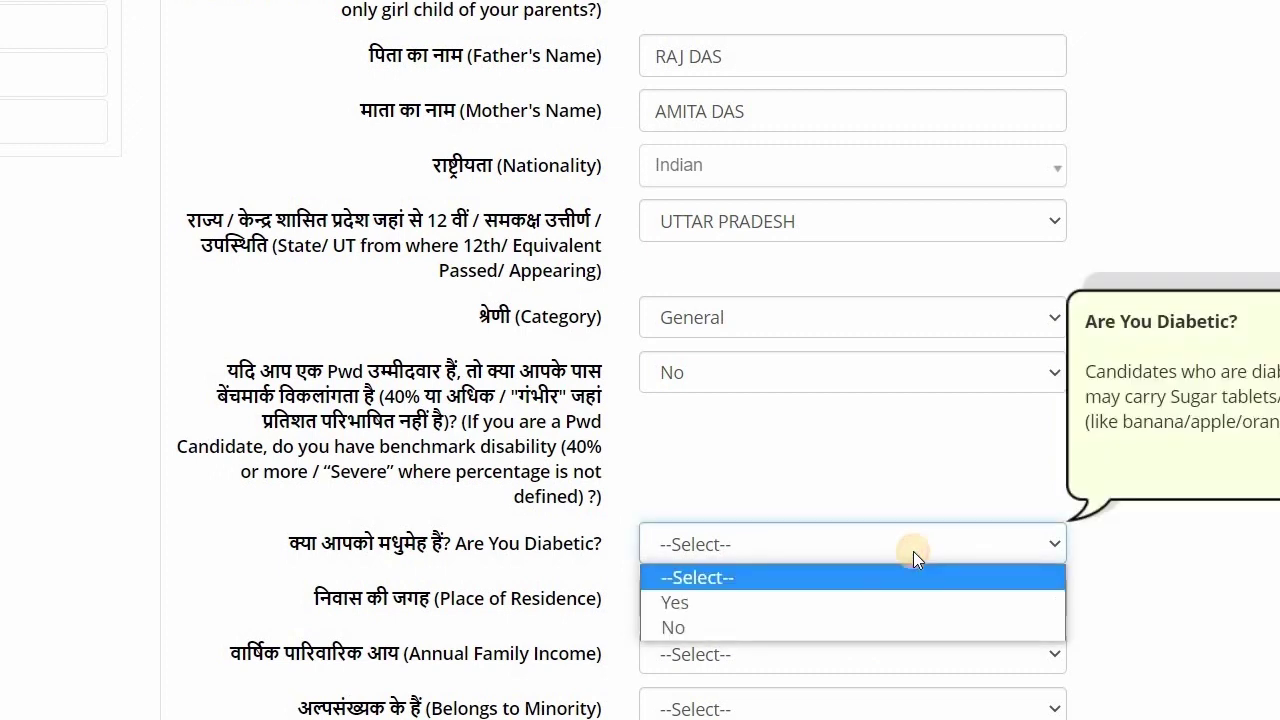
click(770, 627)
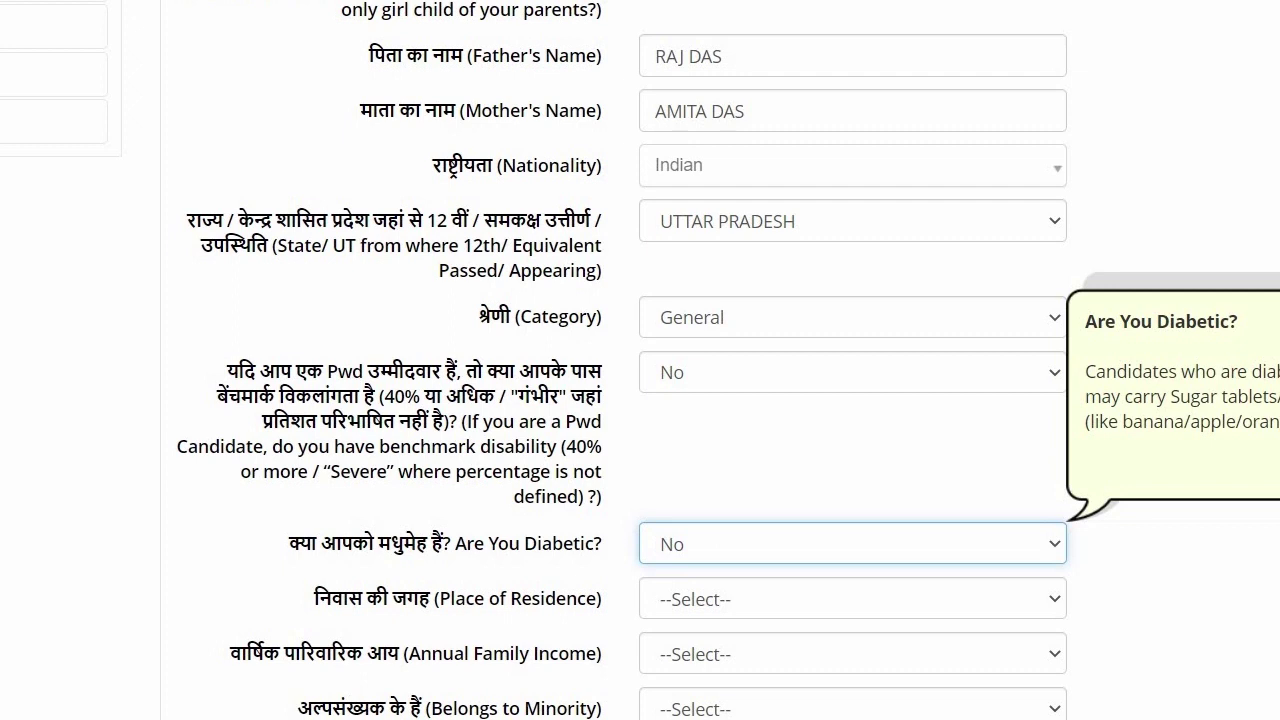
scroll(1050, 377, down, 2)
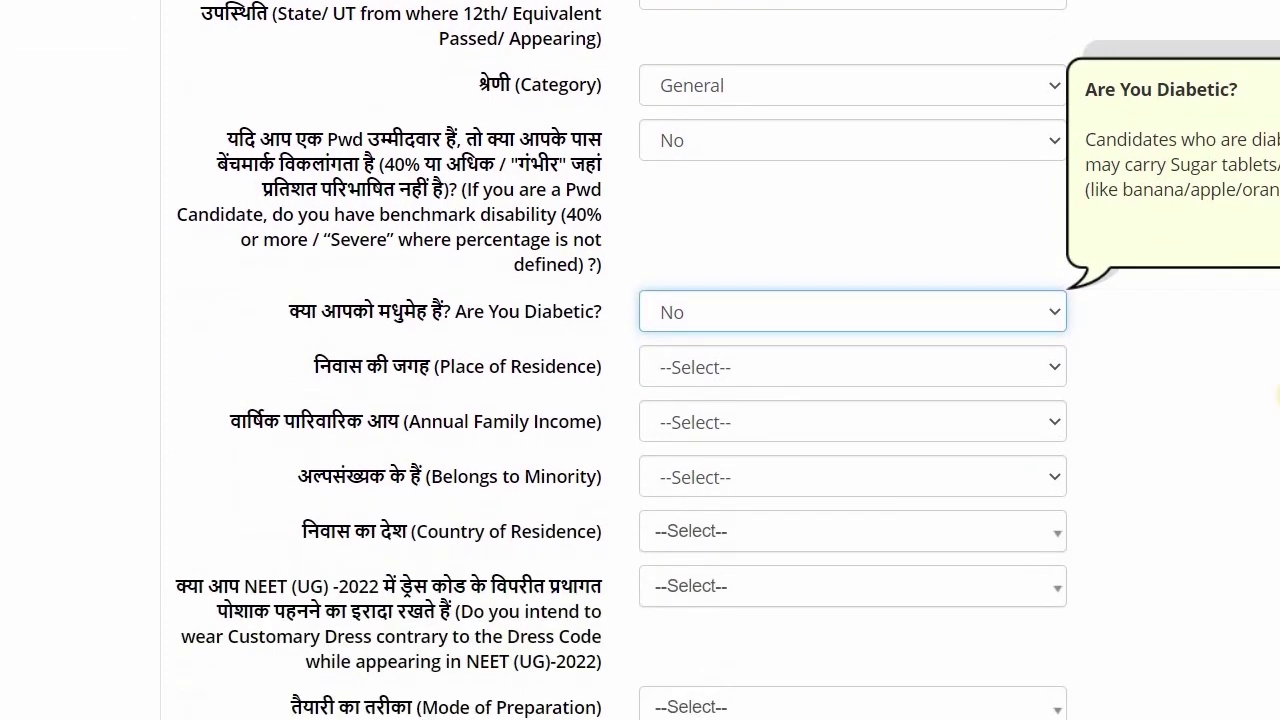
Set Place of Residence to Urban and Annual Family Income to RS. 200001 - 300000.
click(1040, 369)
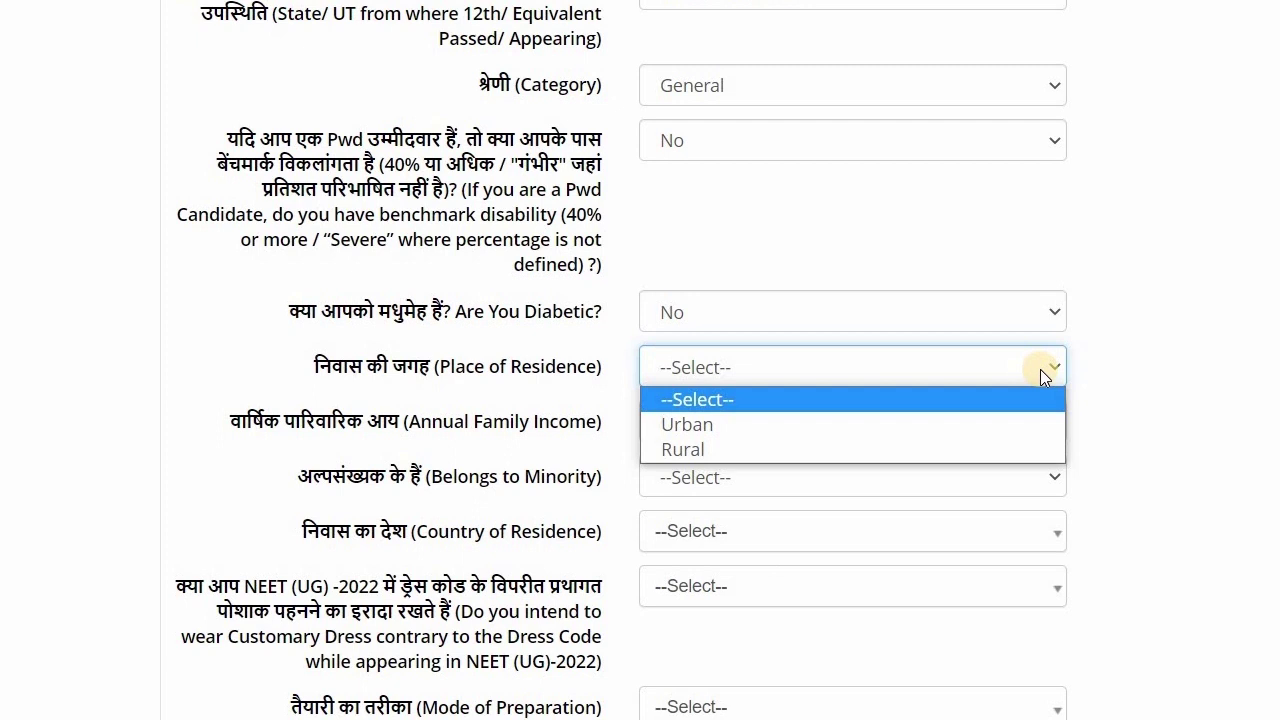
key(Down)
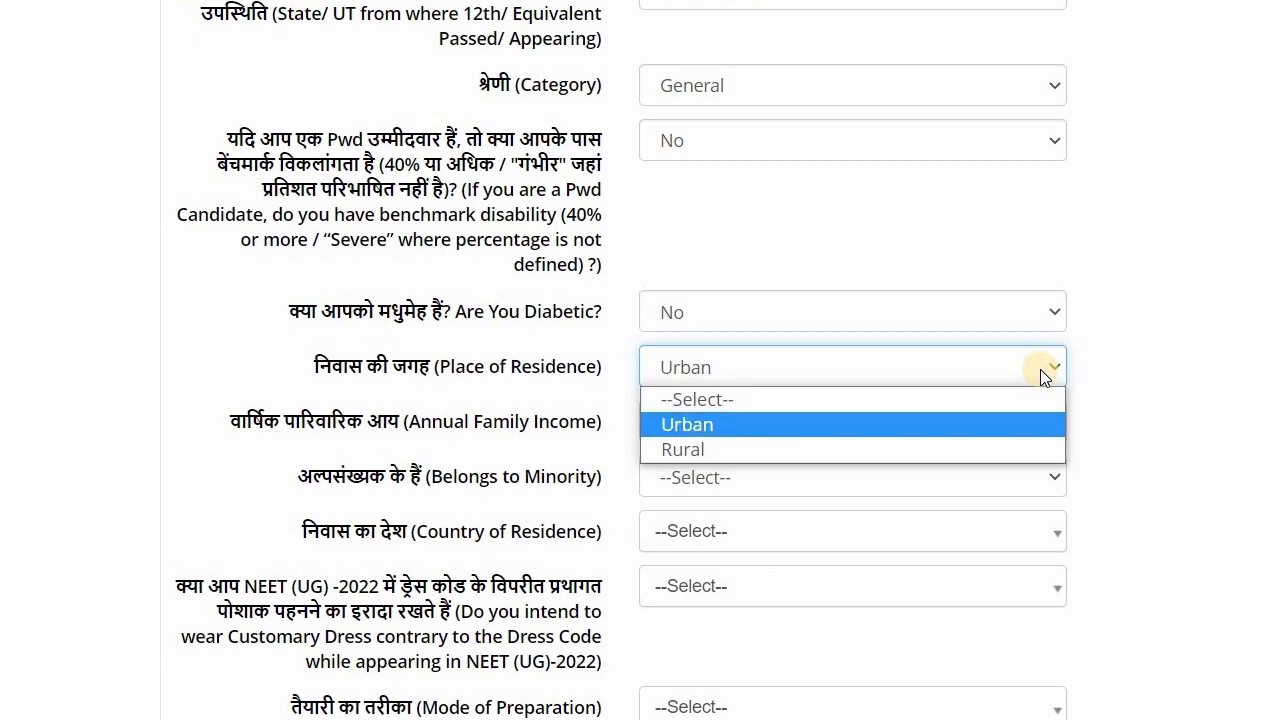
key(Return)
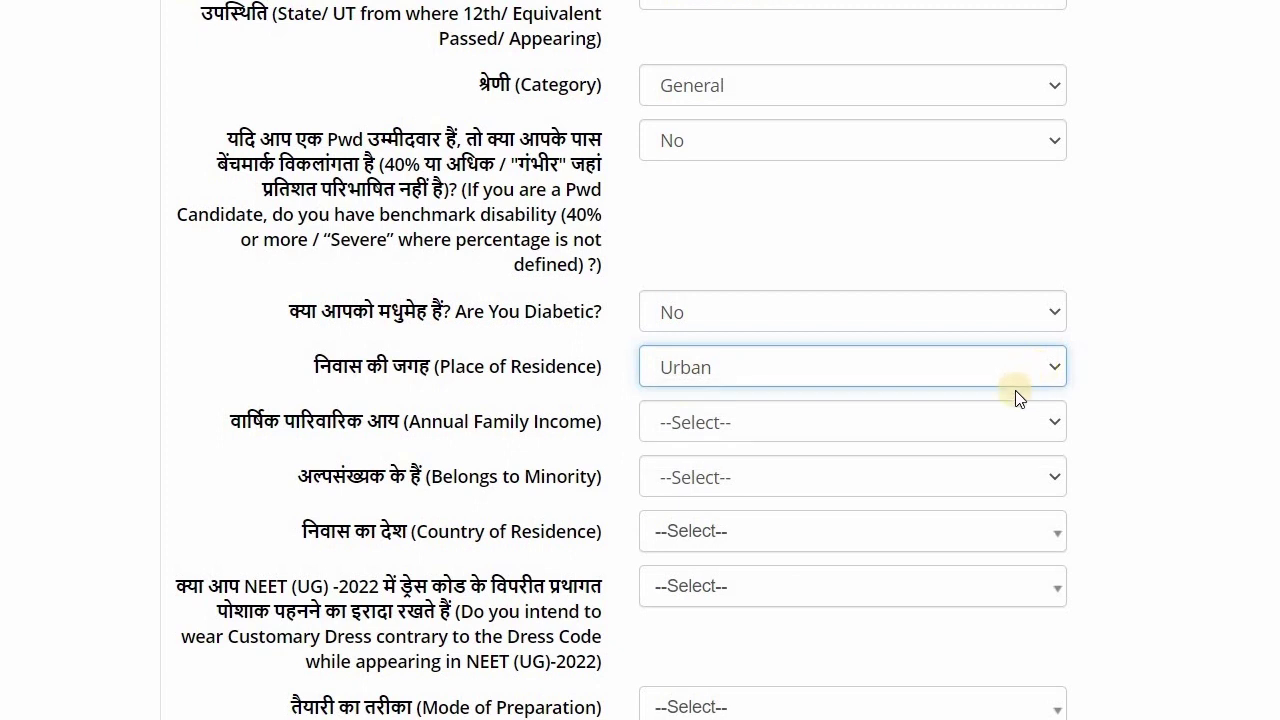
click(980, 426)
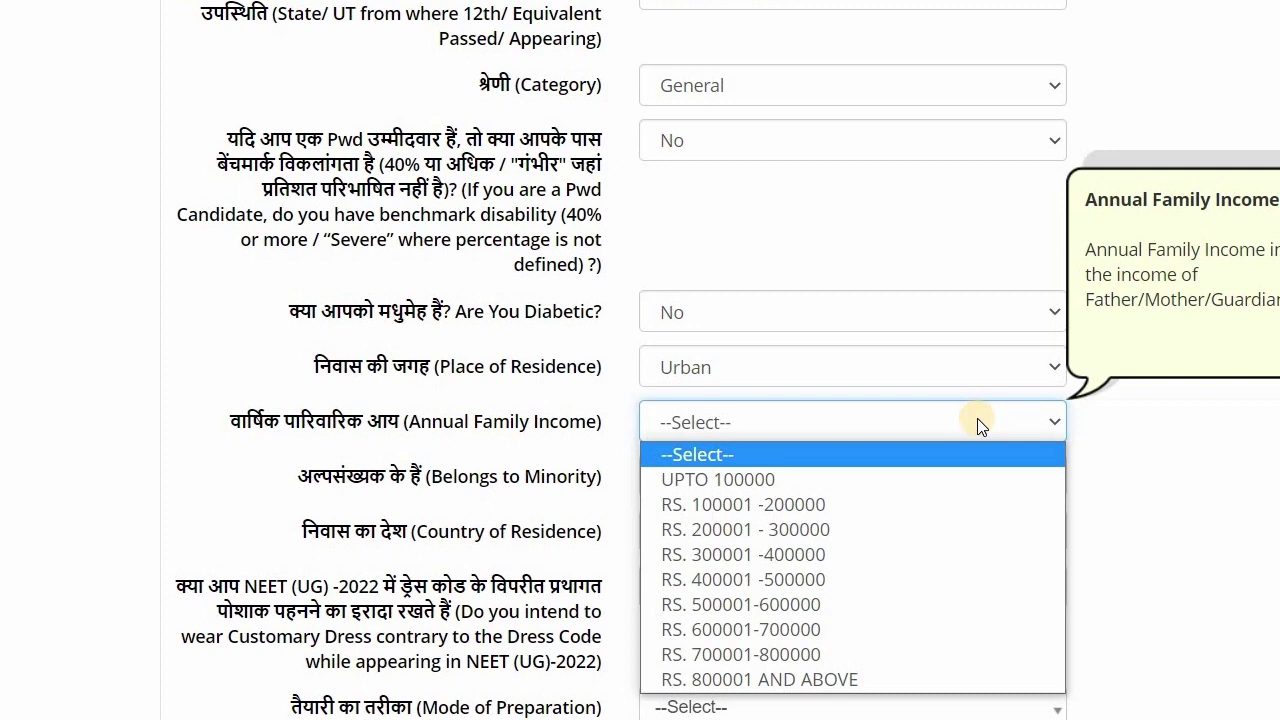
click(829, 531)
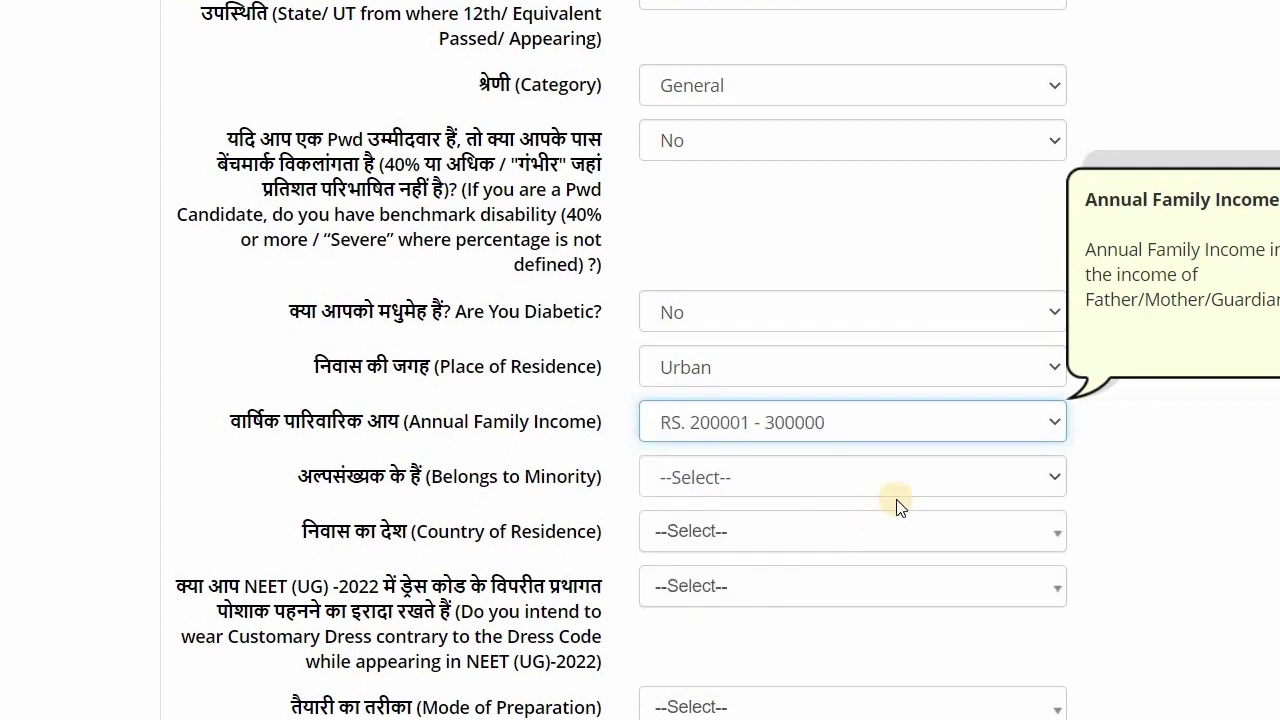
Answer No to Belongs to Minority and recheck that No is kept.
click(985, 484)
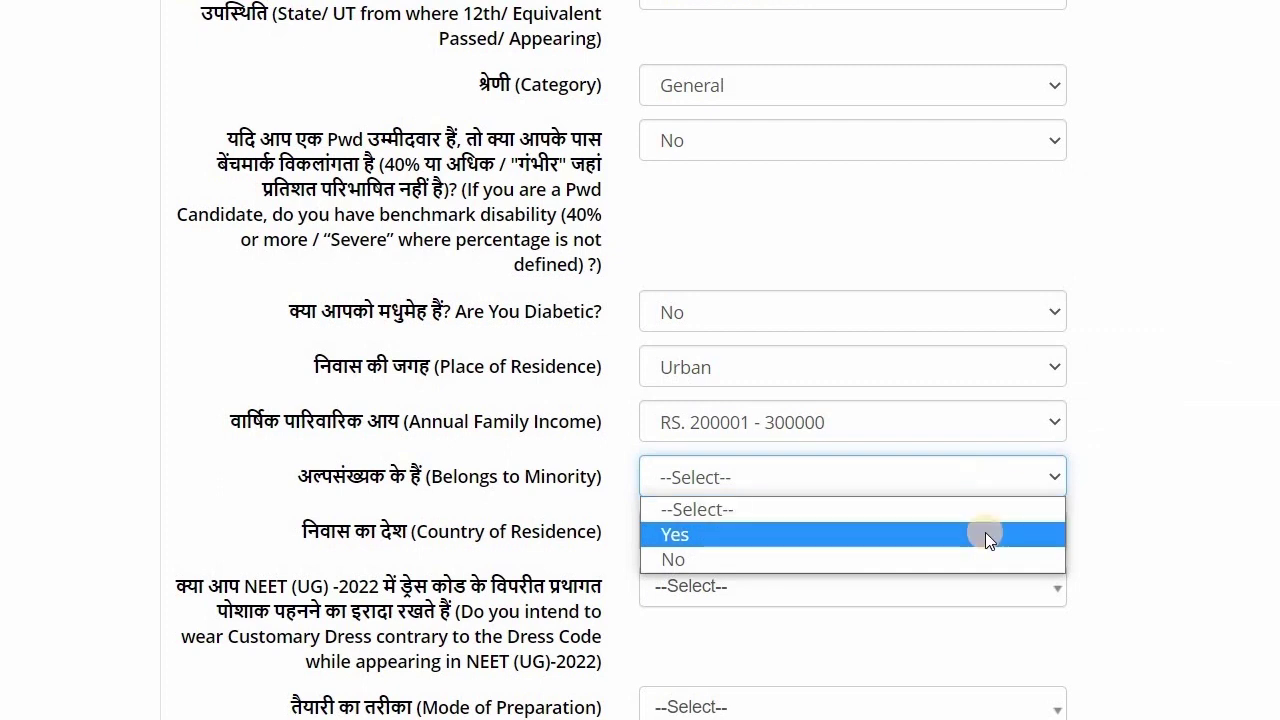
click(943, 559)
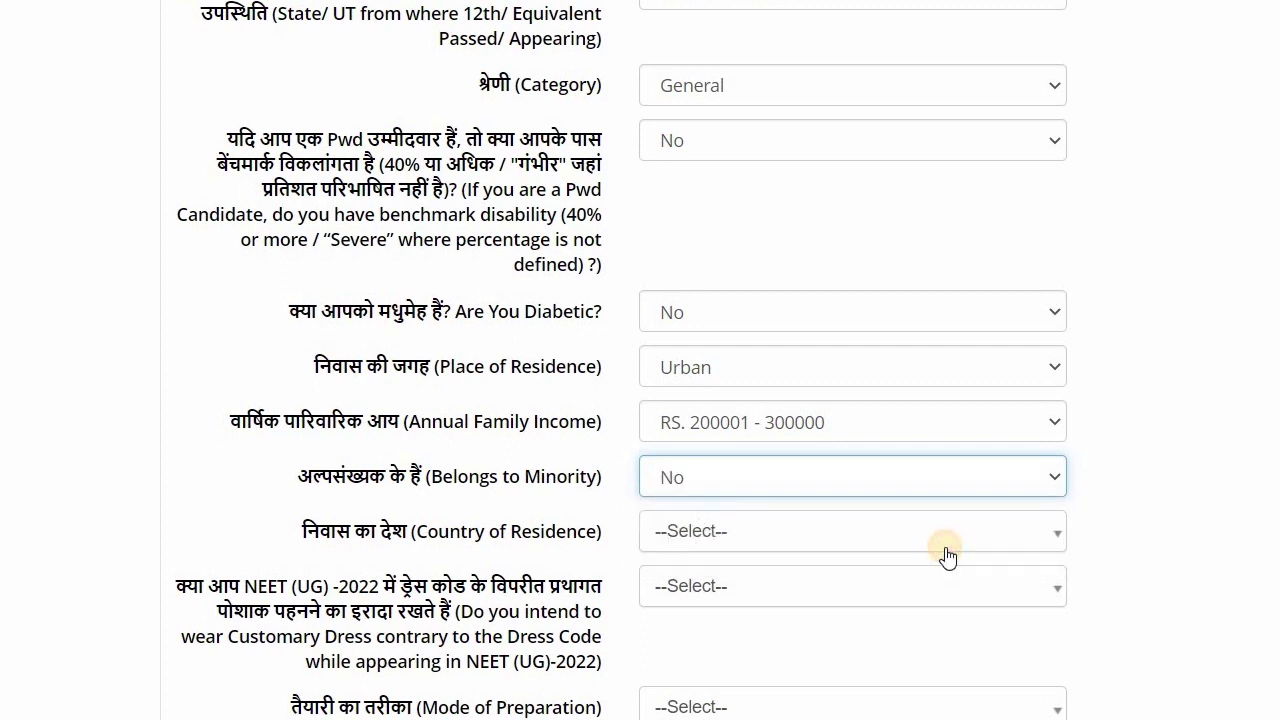
click(1063, 477)
click(1043, 484)
click(1043, 485)
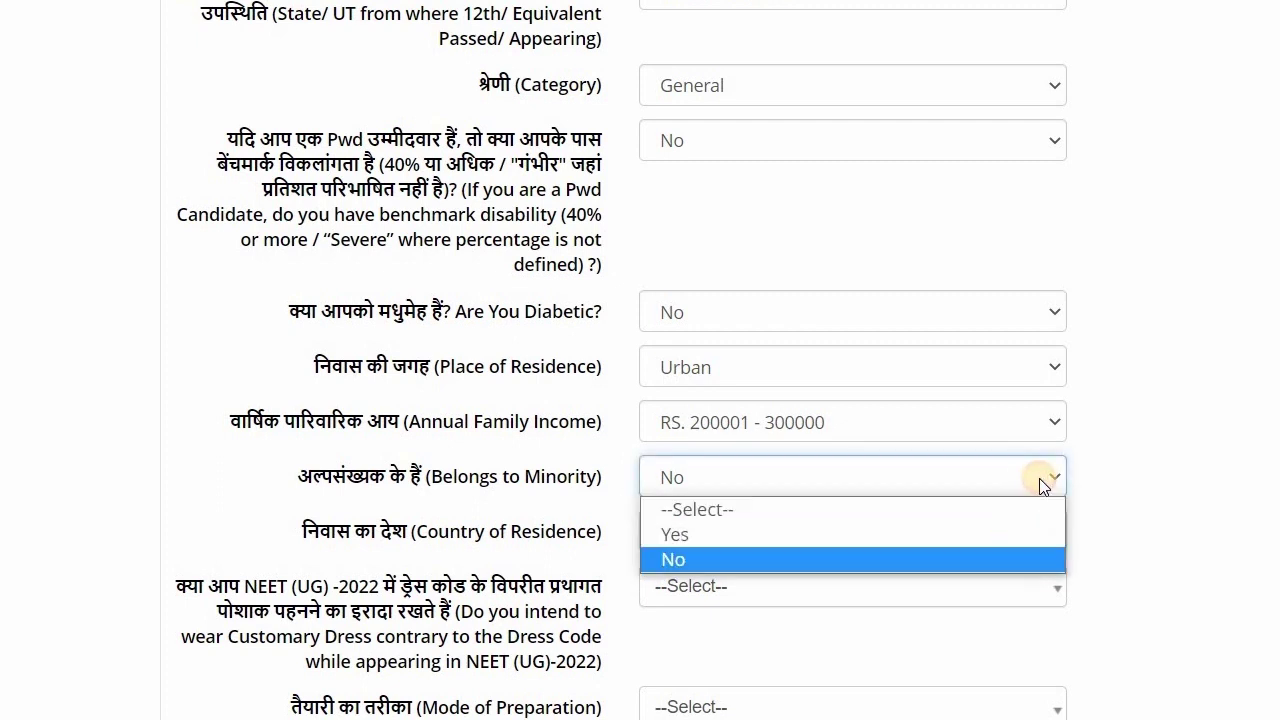
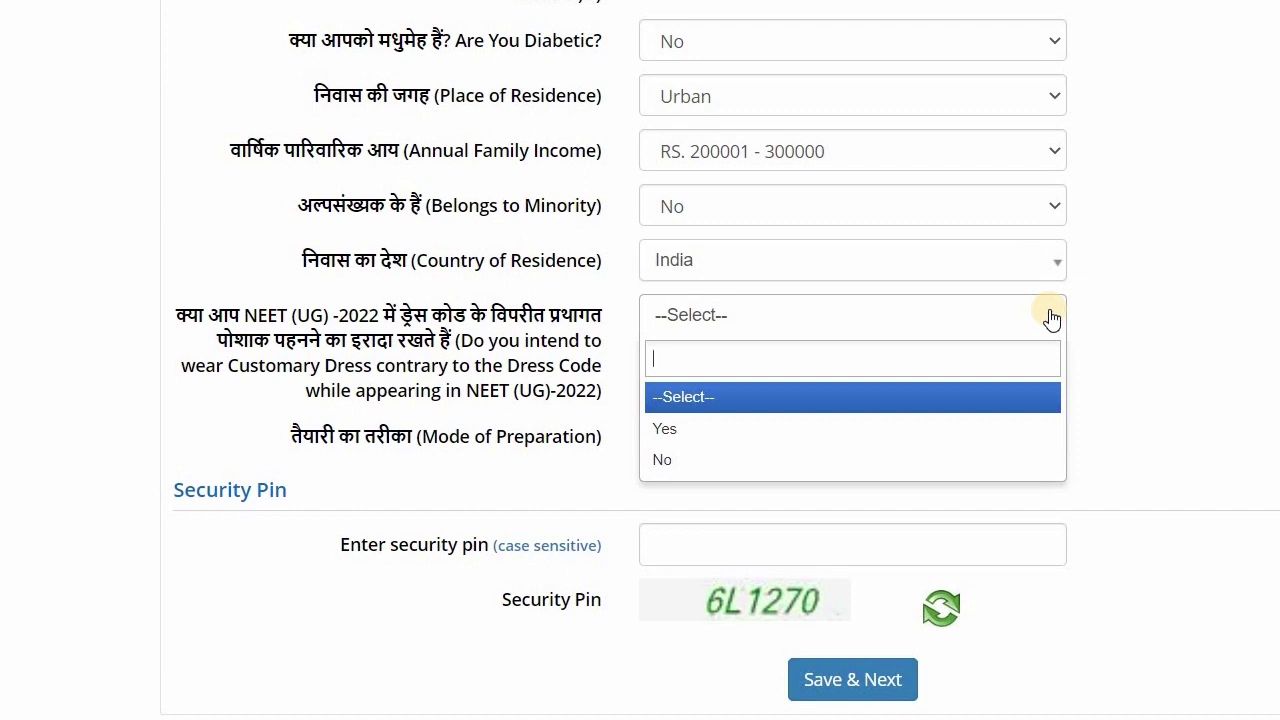
Answer No to wearing customary dress, leaving Mode of Preparation unselected for now.
key(Down)
key(Down)
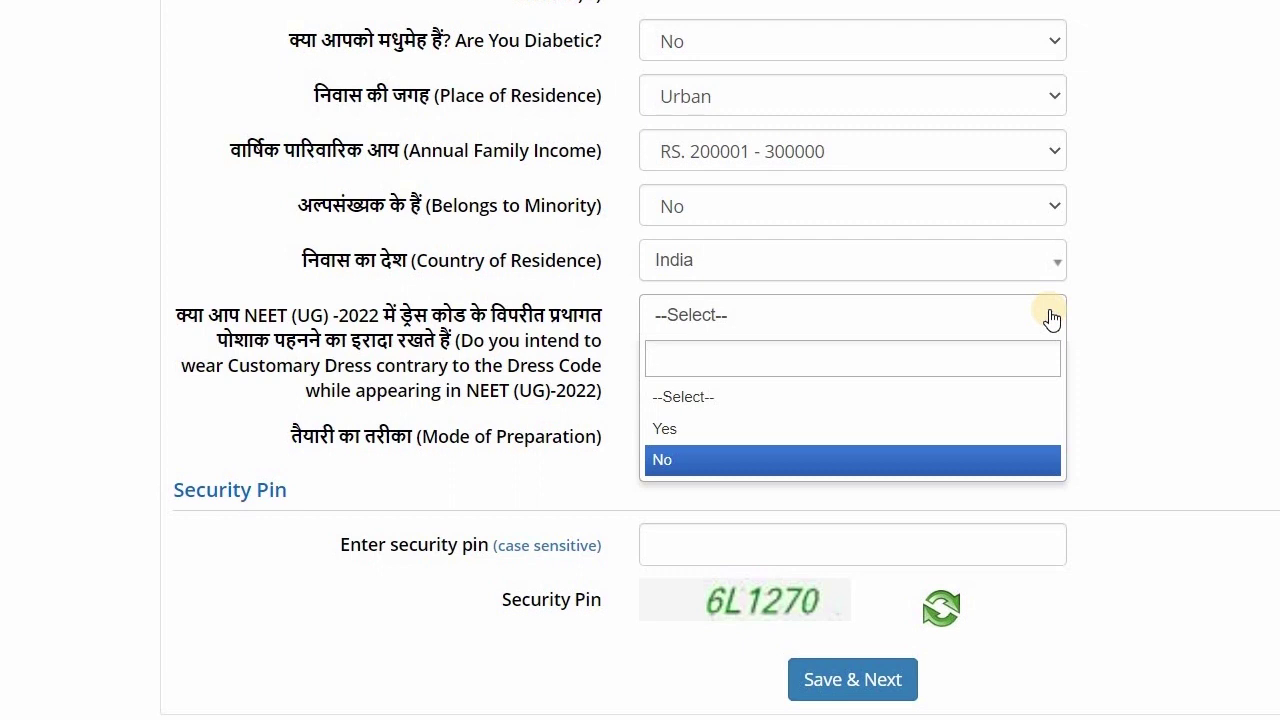
key(Return)
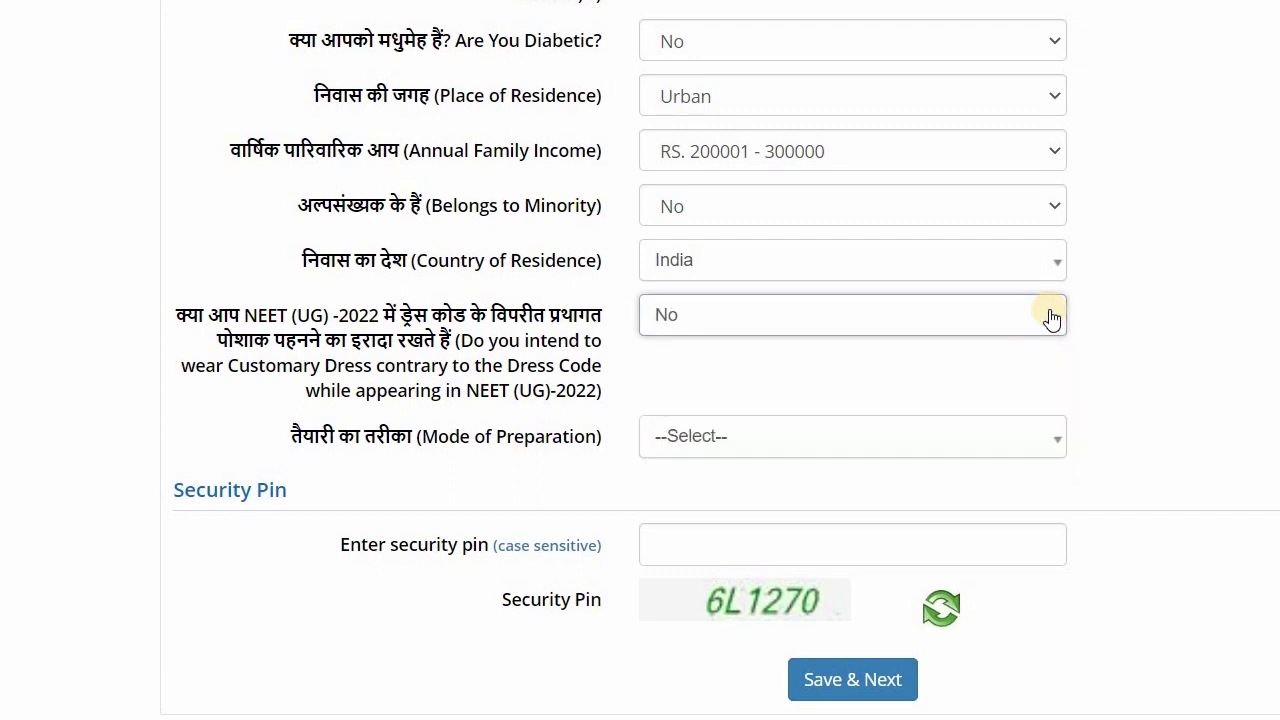
click(732, 440)
key(Escape)
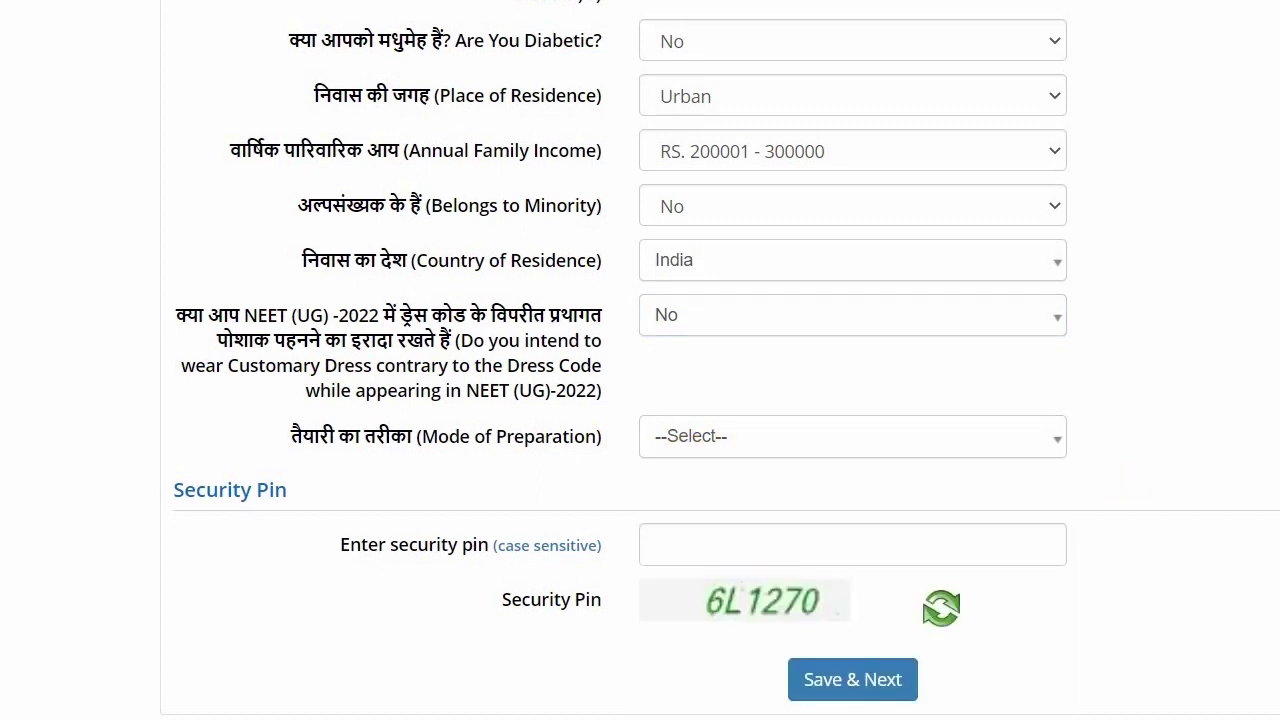
scroll(922, 468, down, 1)
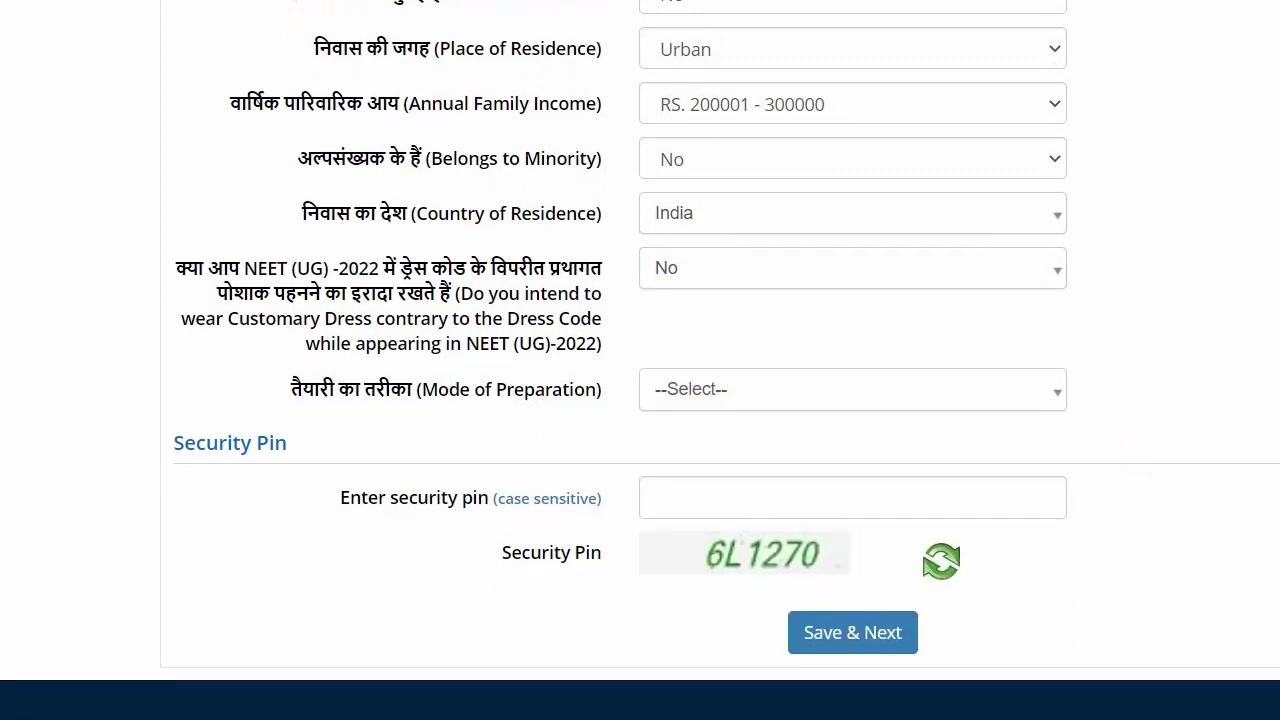
Set Mode of Preparation to Self Study.
click(928, 377)
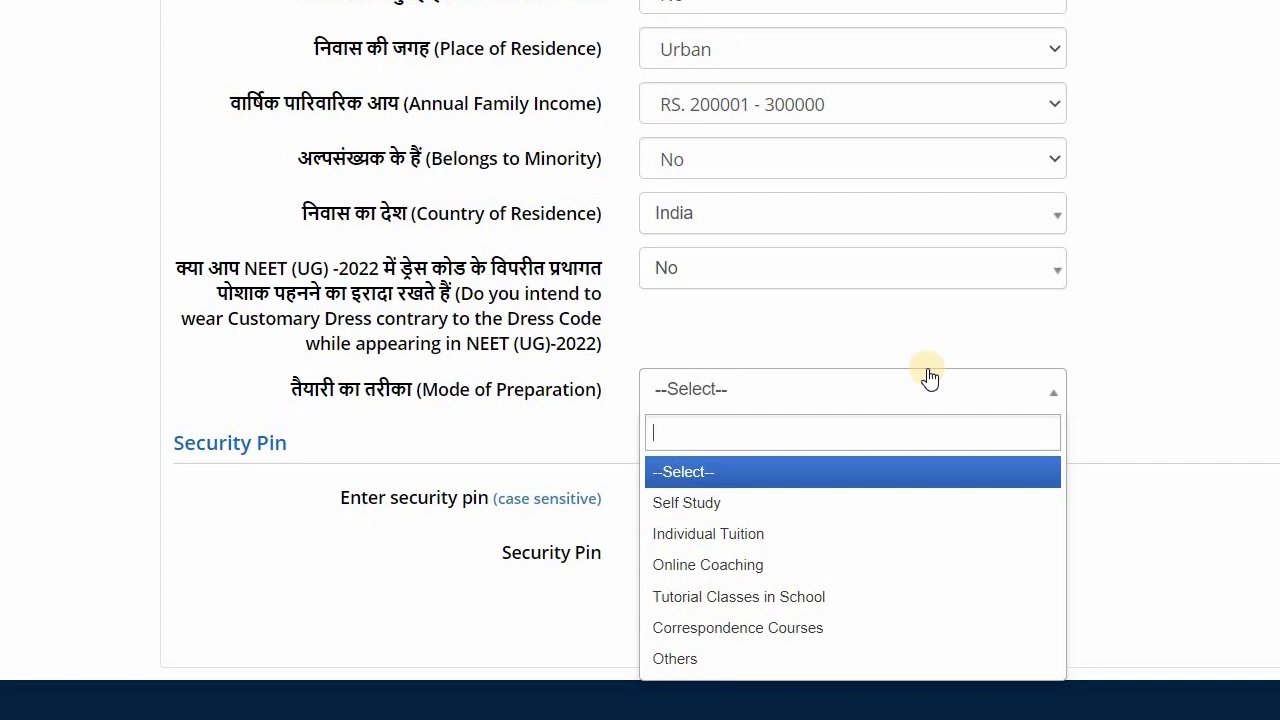
key(Down)
key(Down)
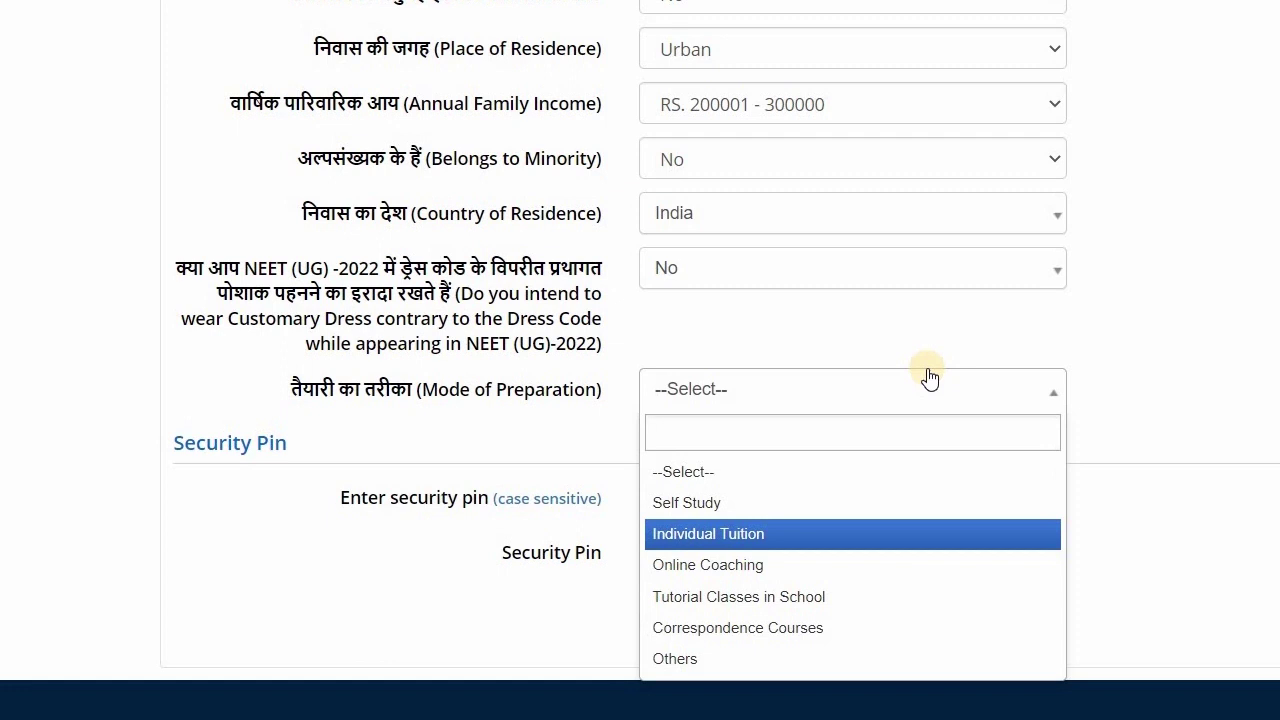
key(Down)
key(Down)
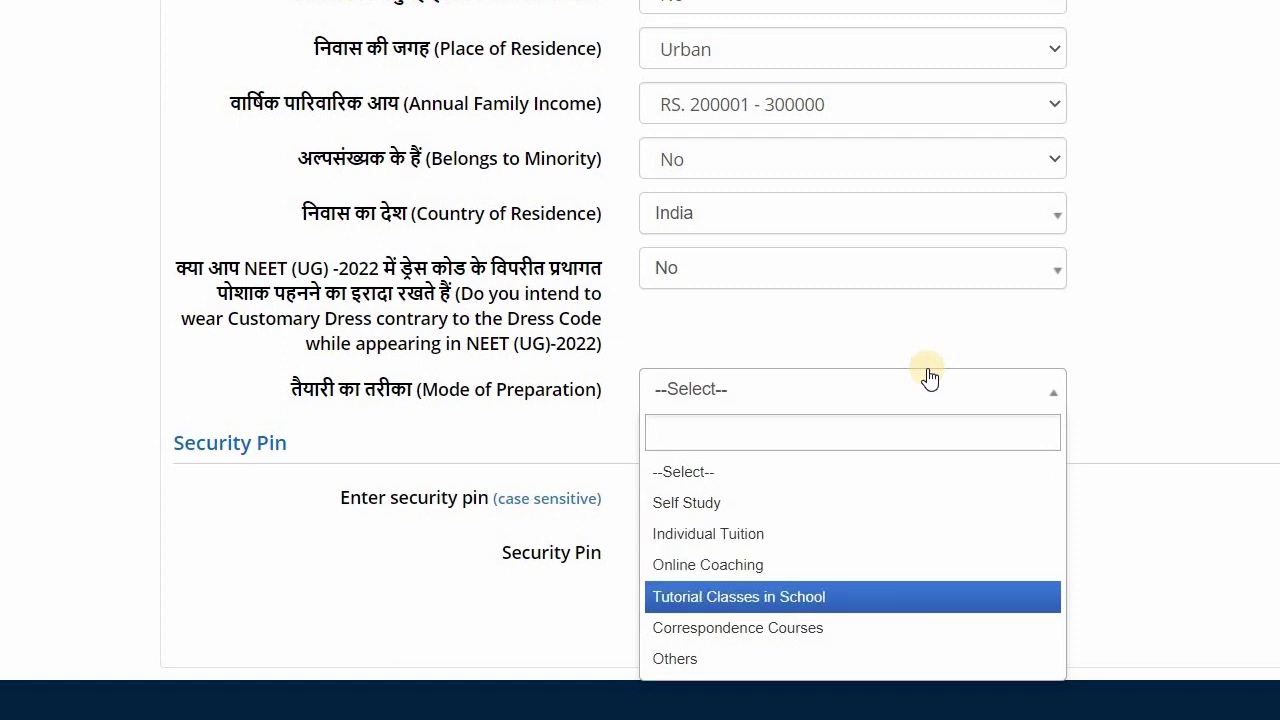
key(Down)
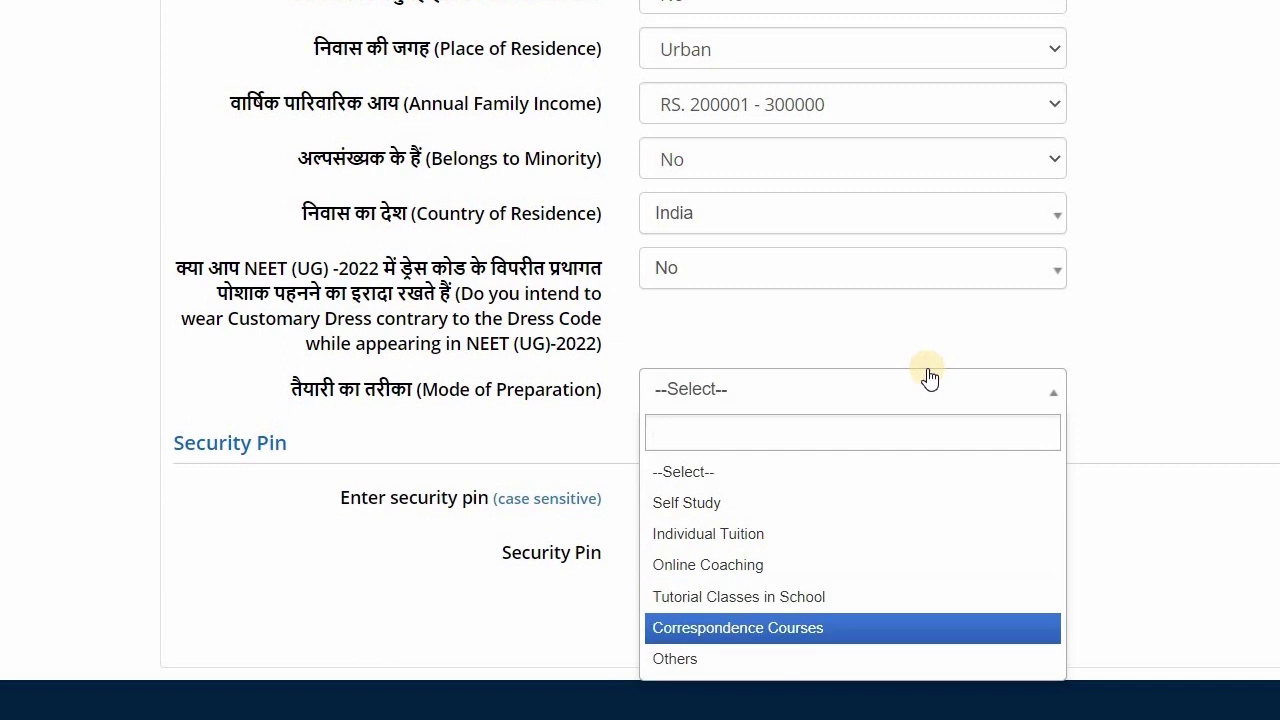
key(Down)
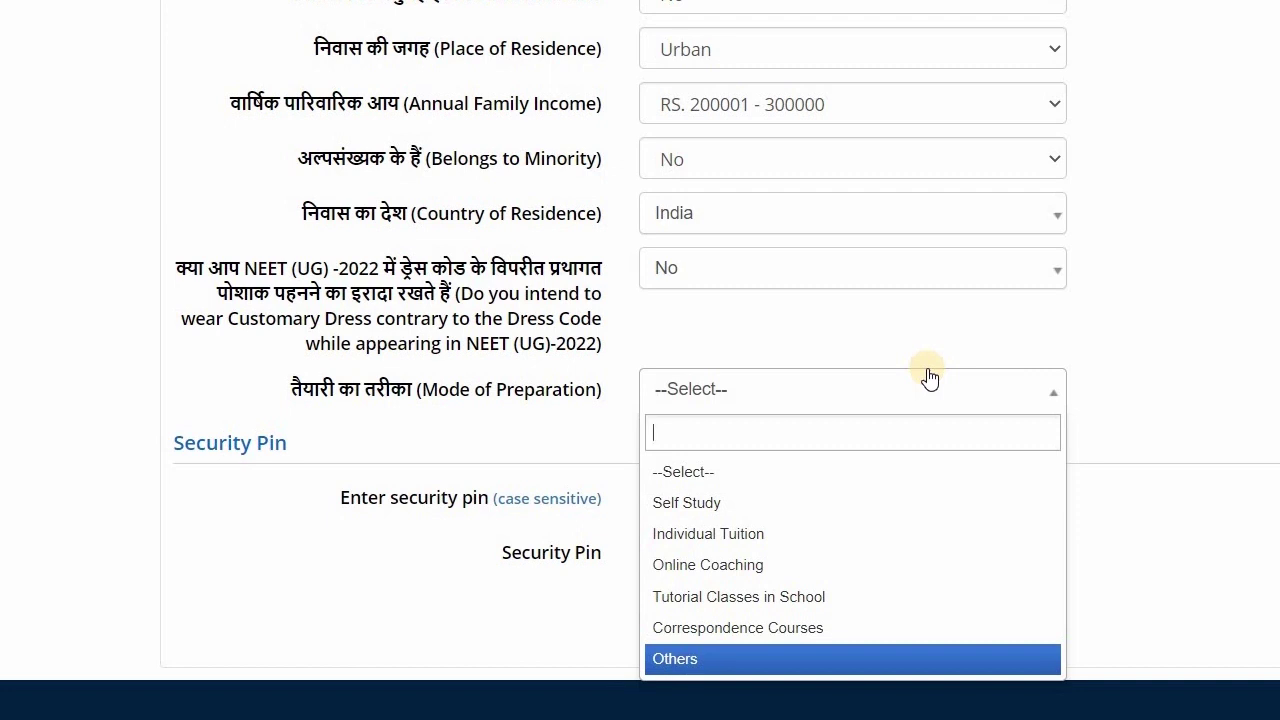
key(Up)
key(Up)
key(Up)
key(Up)
key(Up)
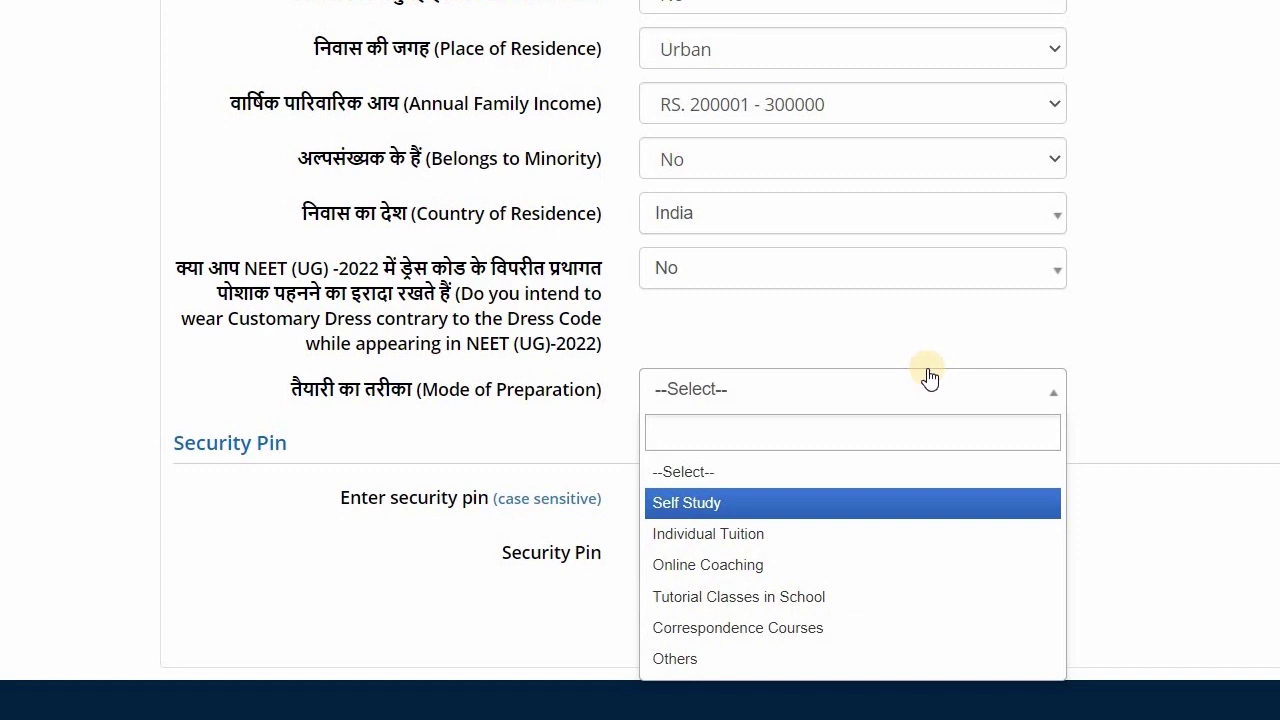
click(930, 377)
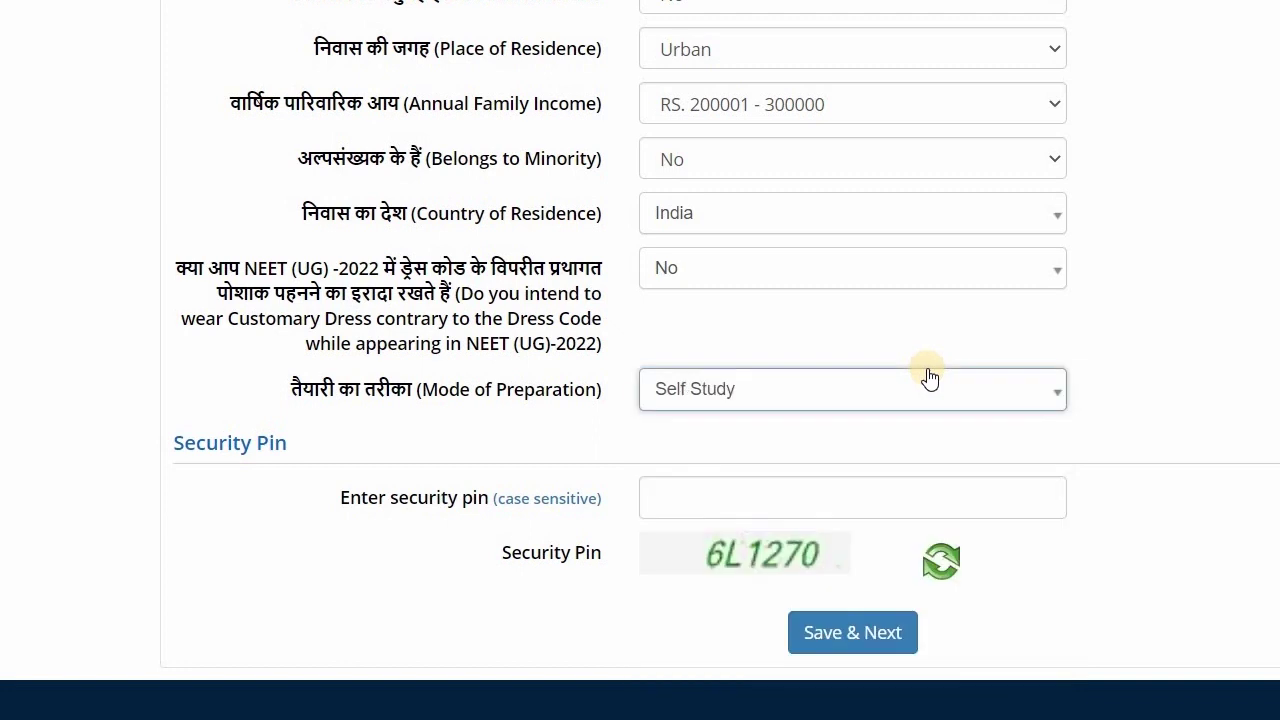
Enter the displayed security pin and save the personal details with Save & Next.
click(798, 494)
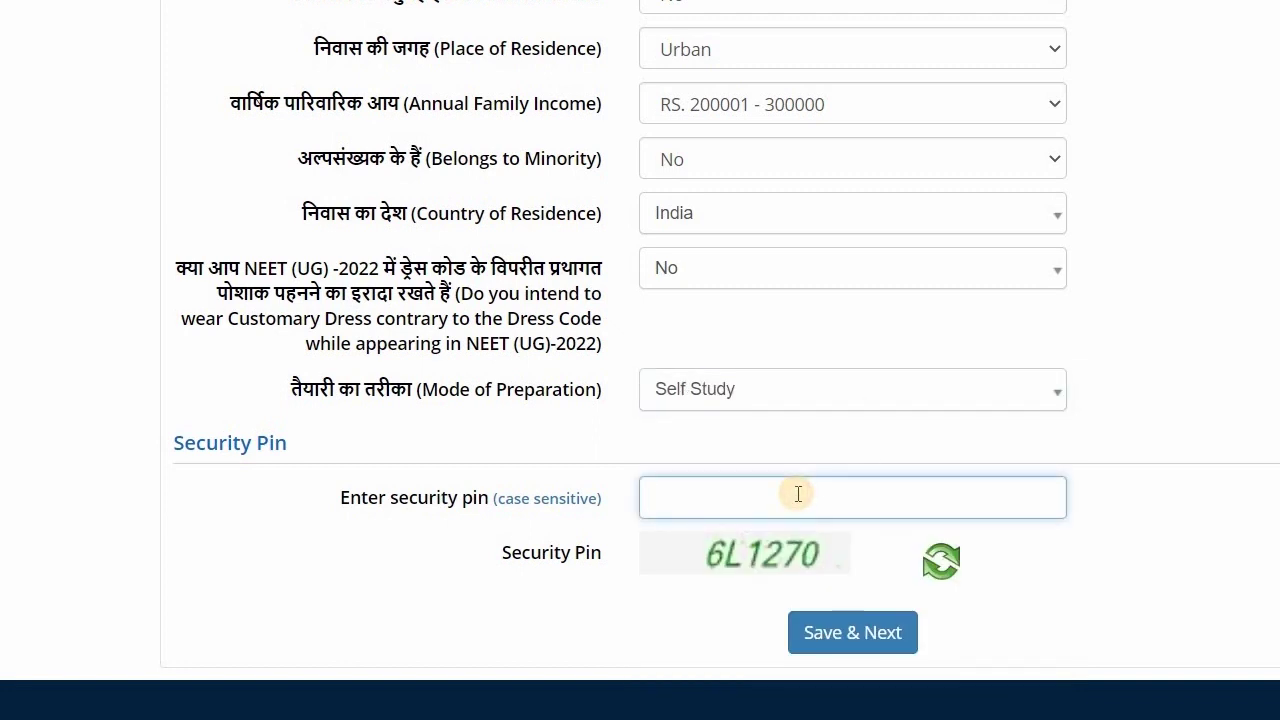
text(6L1270)
click(833, 639)
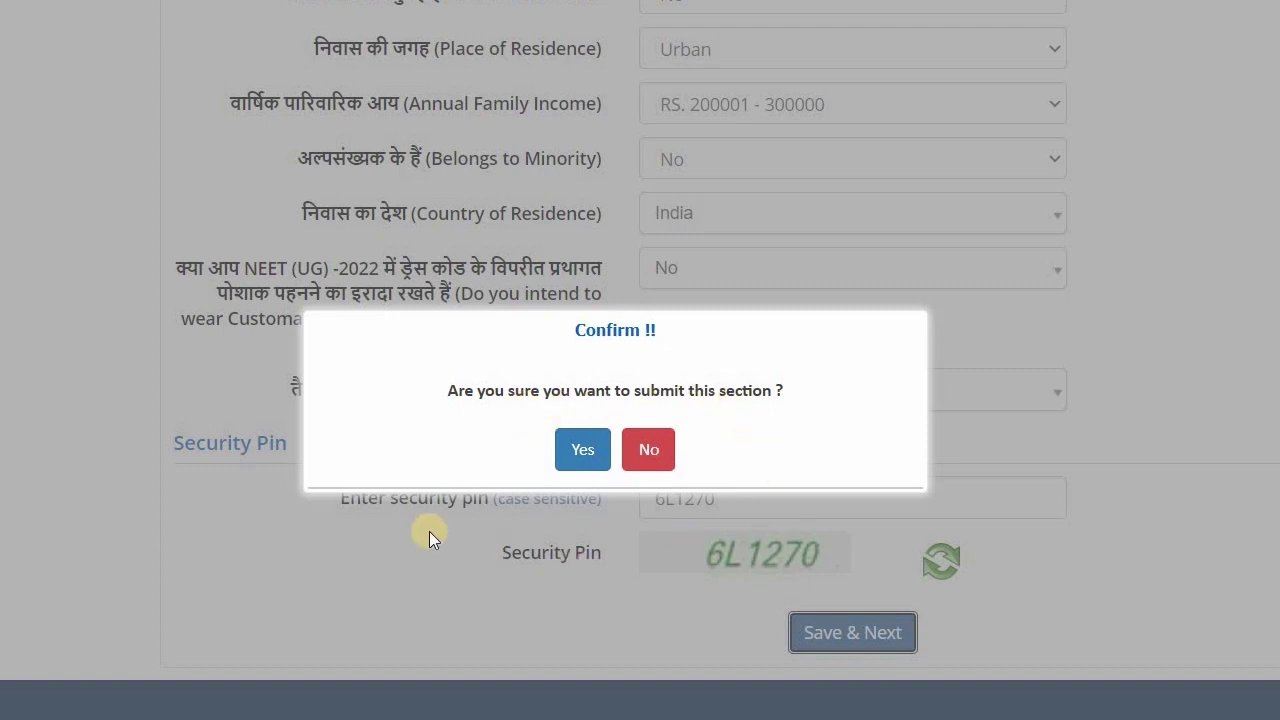
Confirm Yes to submit the personal details and open the Aadhaar Details page.
click(583, 452)
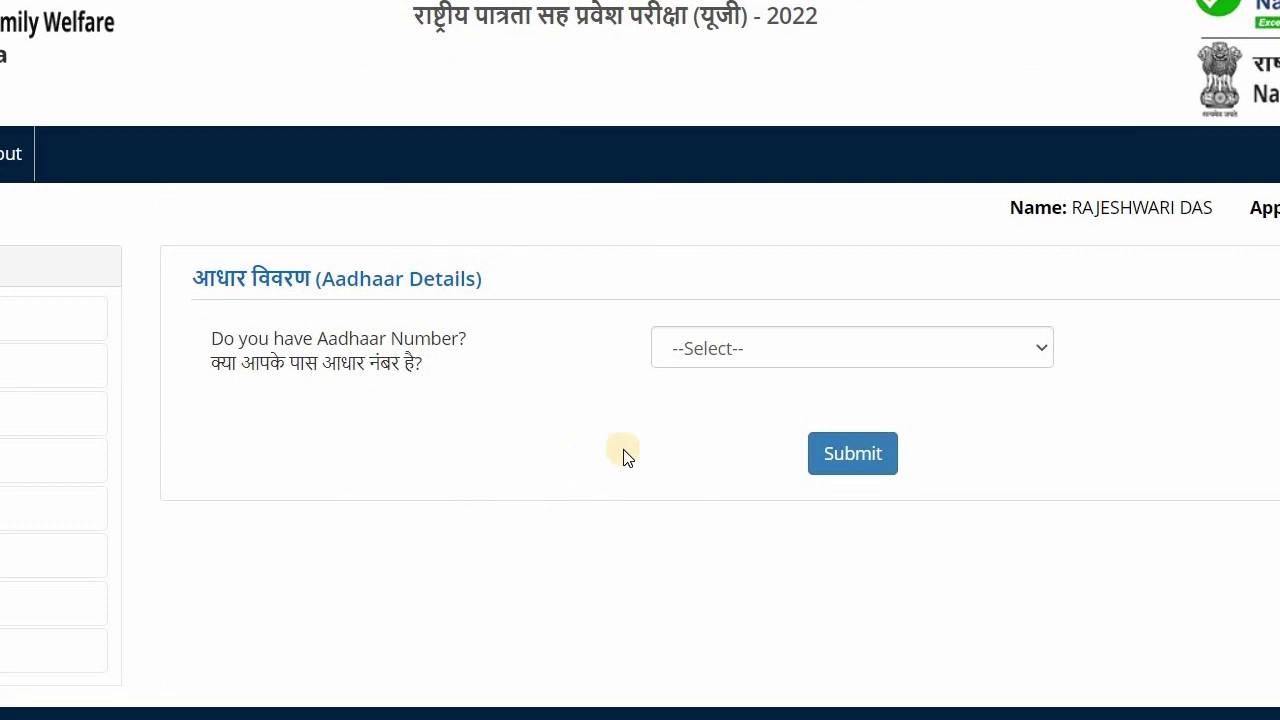
Answer Yes to 'Do you have Aadhaar Number?', submit, and accept the browser prompt.
click(790, 353)
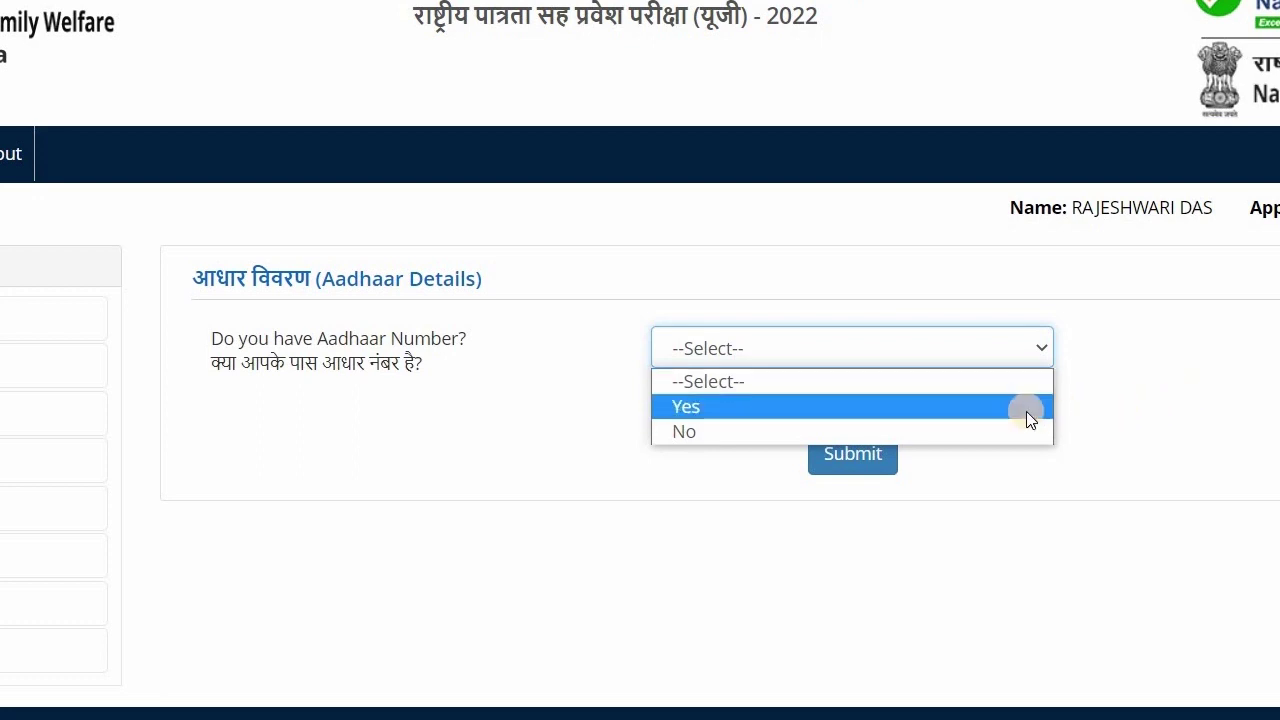
click(972, 411)
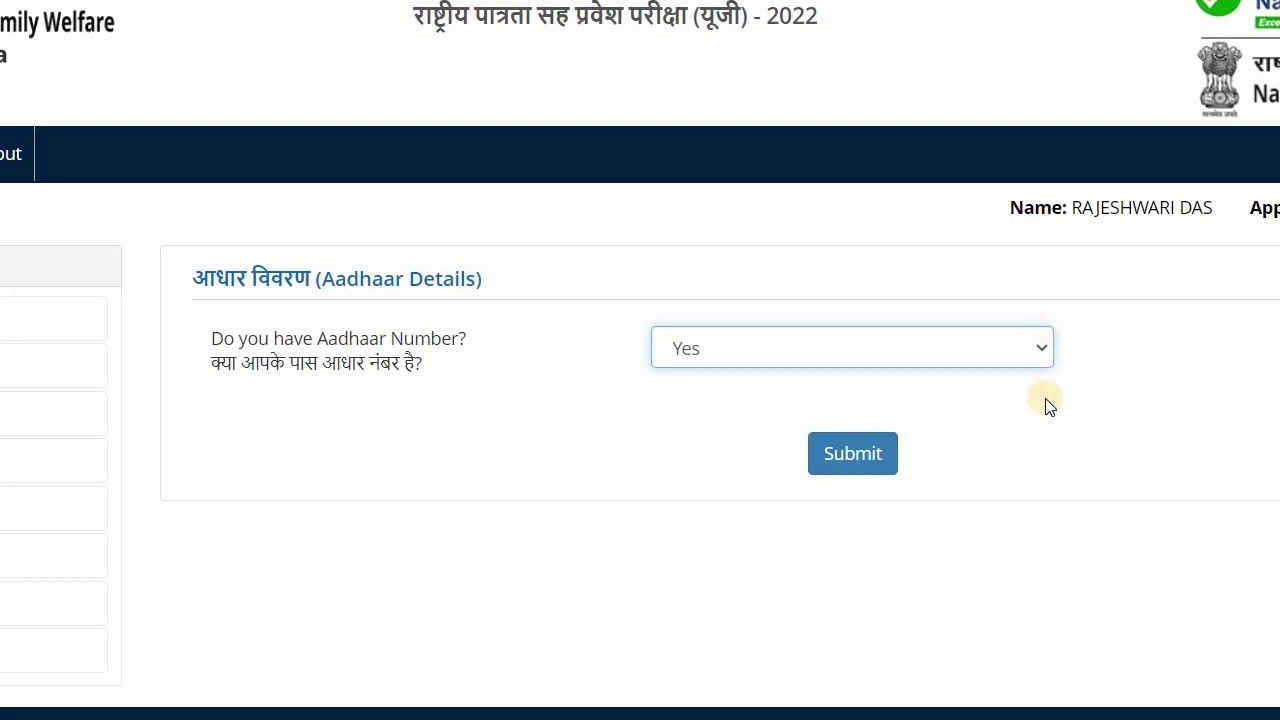
click(882, 462)
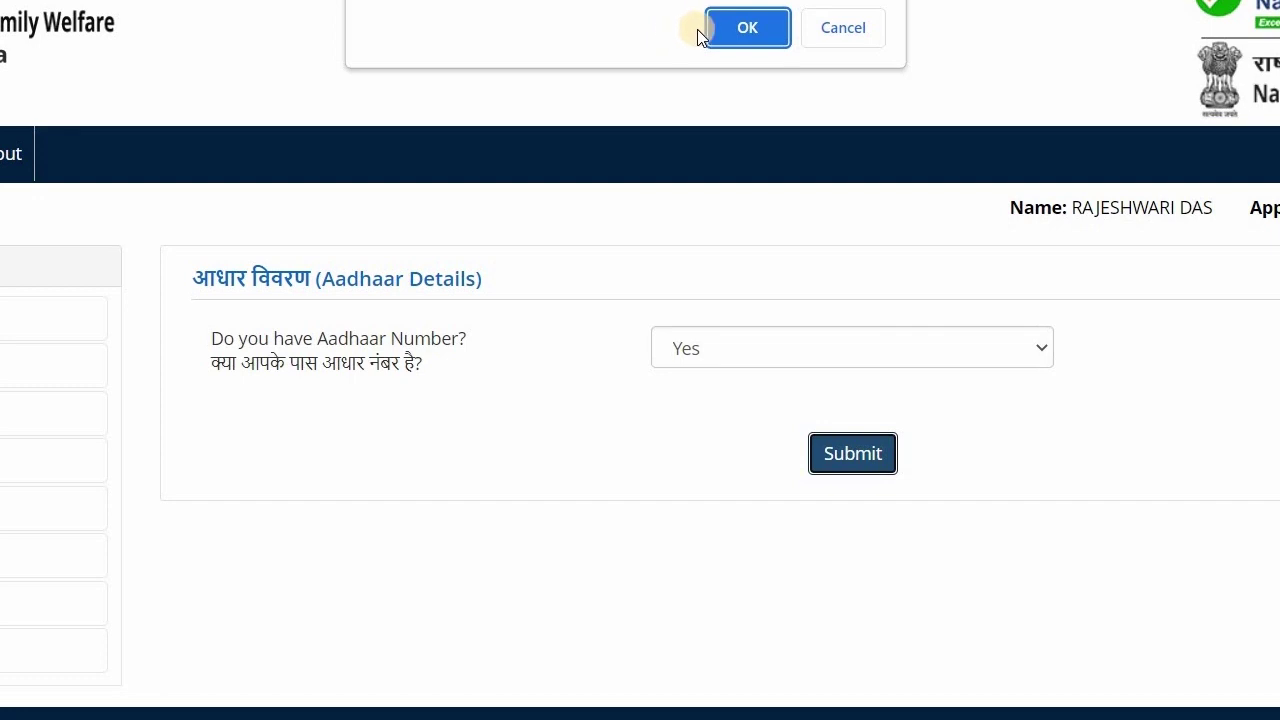
click(740, 30)
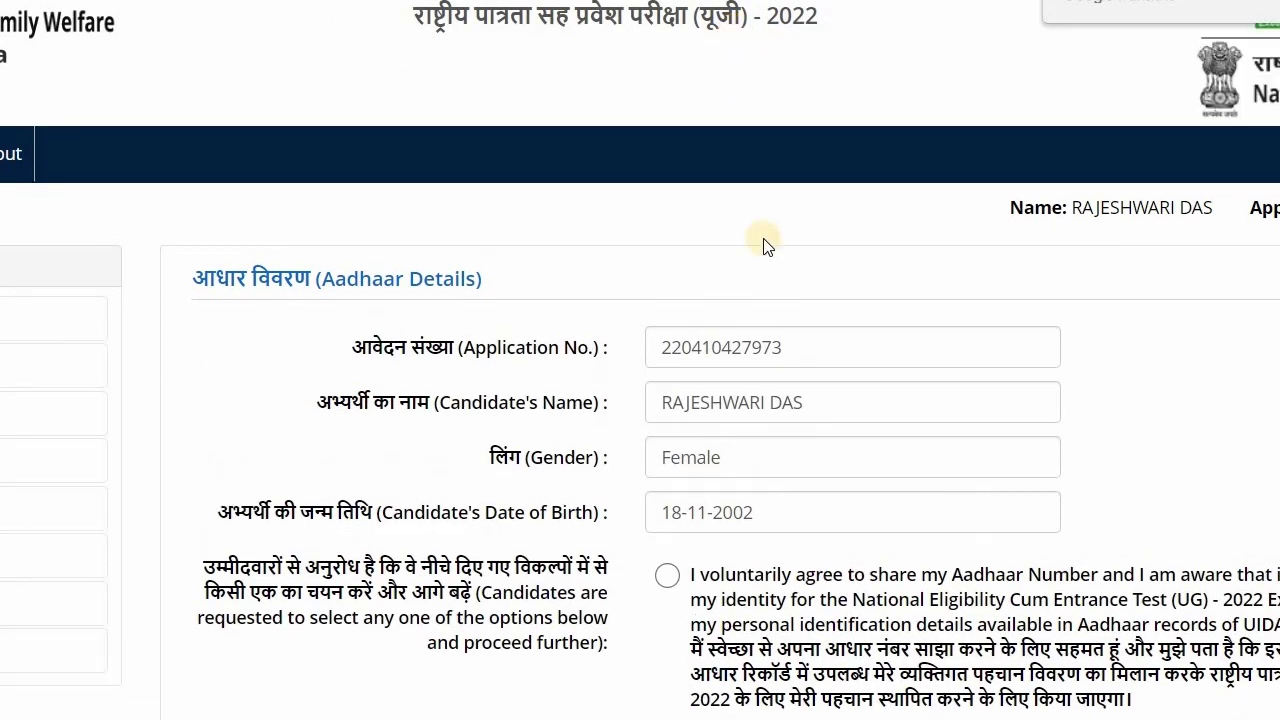
Choose 'I voluntarily agree to share my Aadhaar Number' and start filling the Aadhaar Number field.
scroll(640, 400, down, 3)
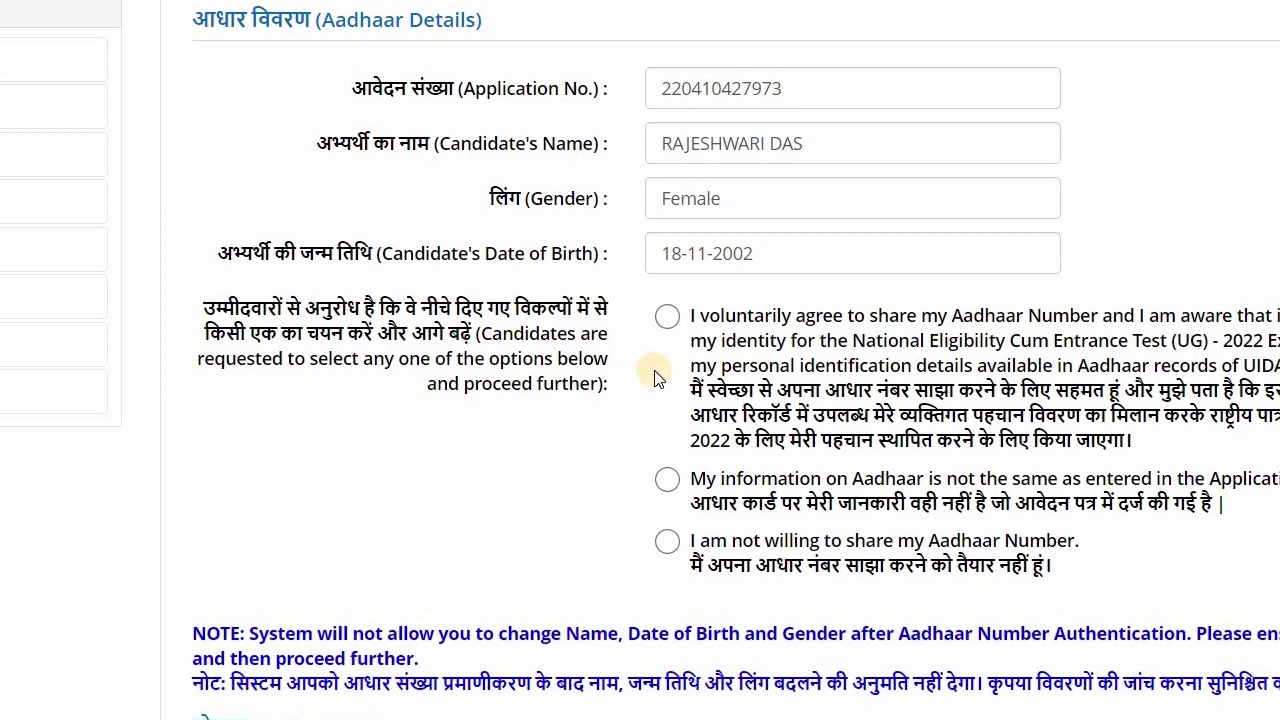
click(667, 316)
scroll(781, 345, up, 3)
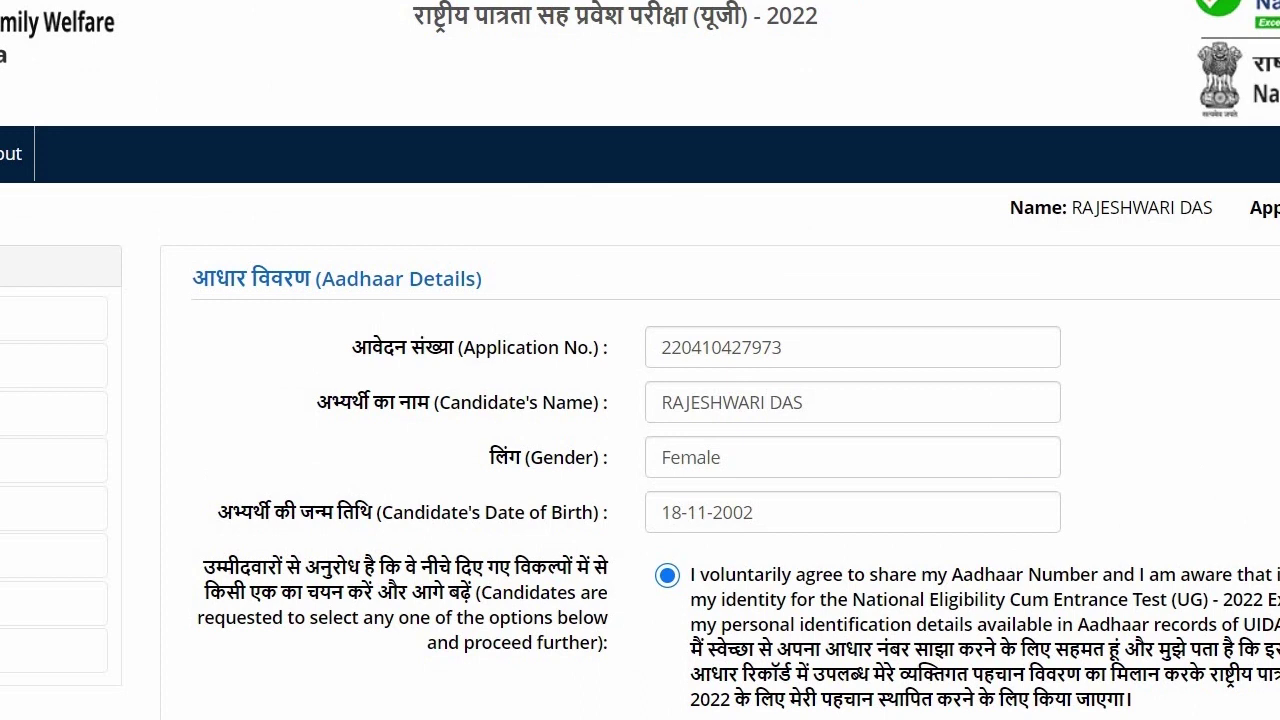
scroll(640, 400, down, 3)
scroll(943, 452, down, 3)
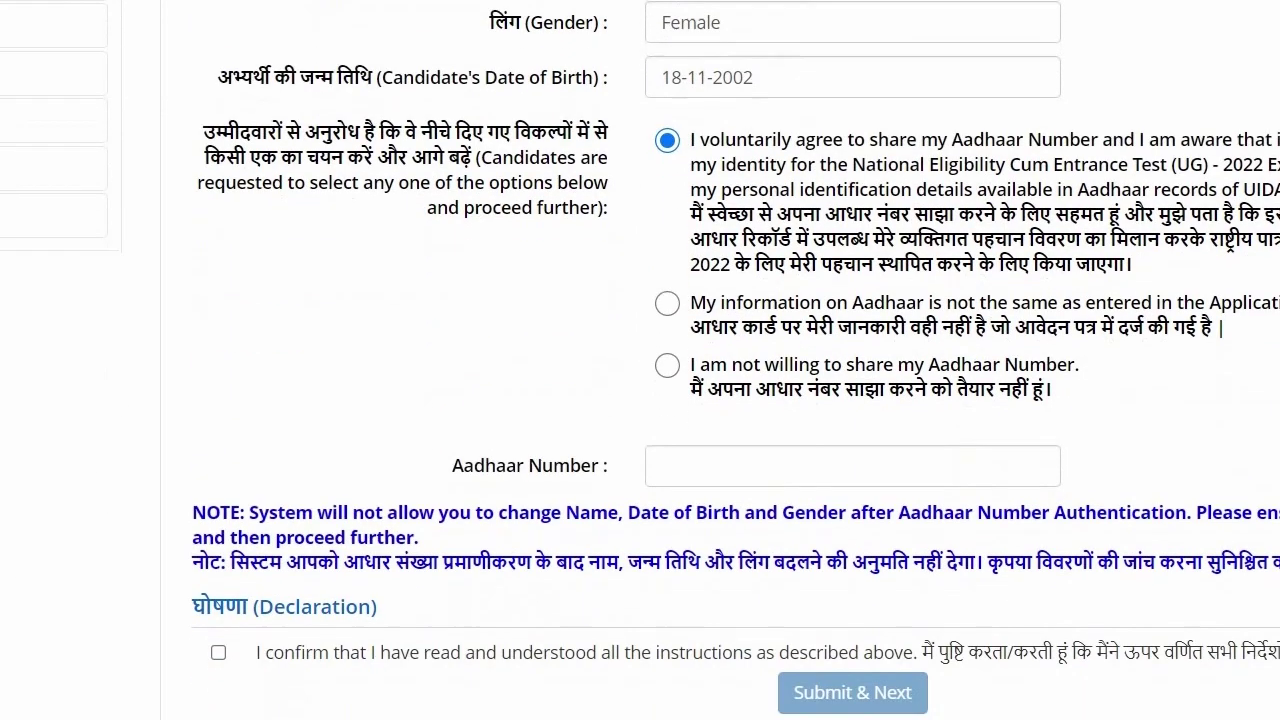
click(943, 452)
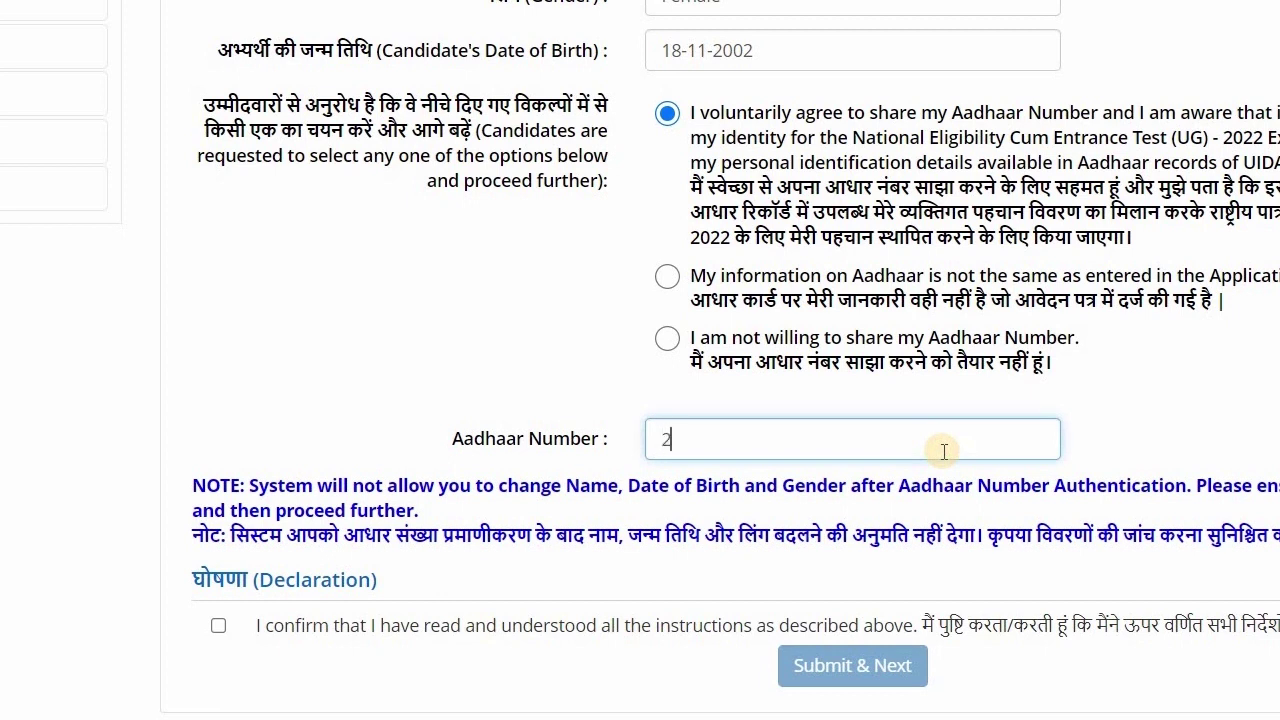
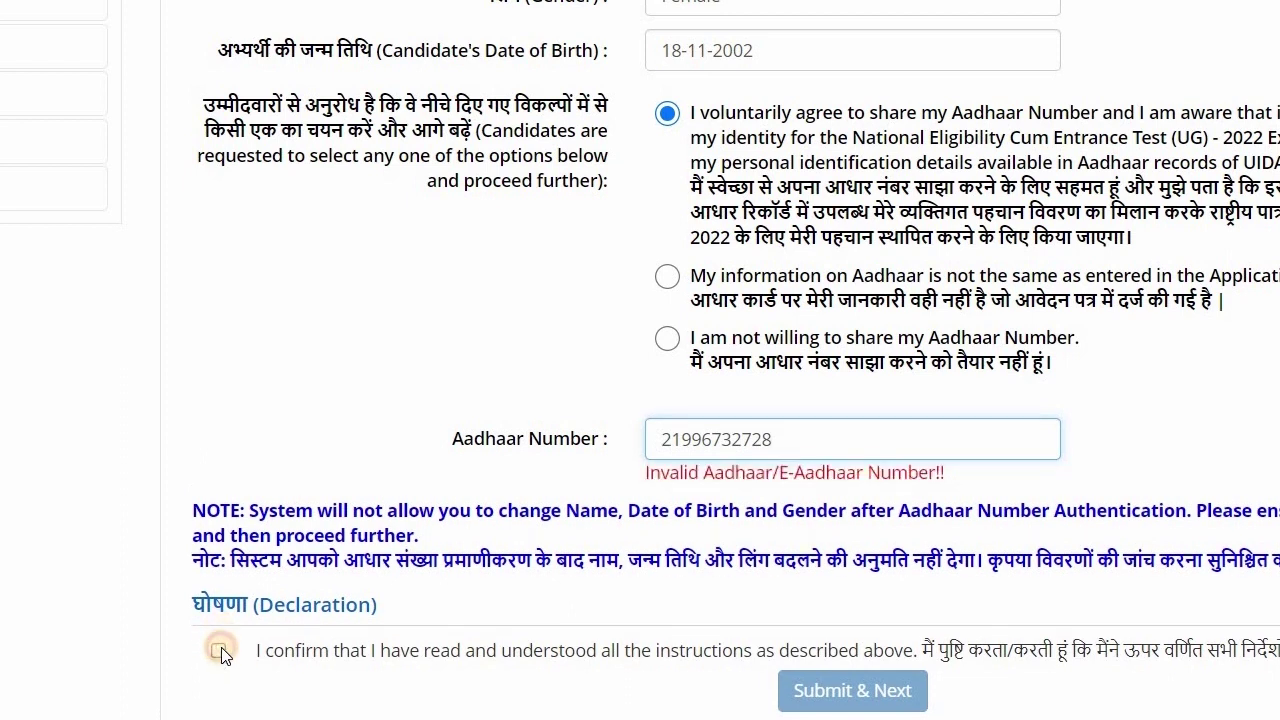
Enter the applicant's Aadhaar number, correcting the mistyped first entry, tick the declaration and submit.
click(219, 651)
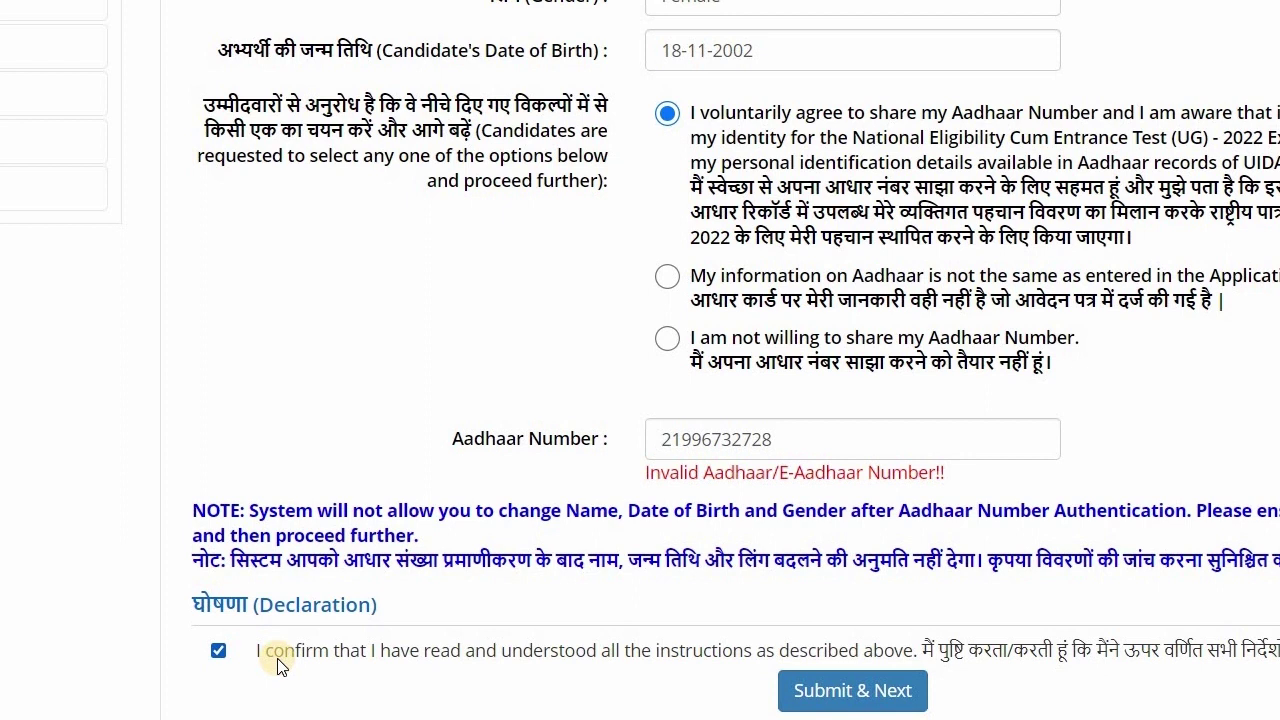
click(806, 442)
drag(806, 442, 612, 448)
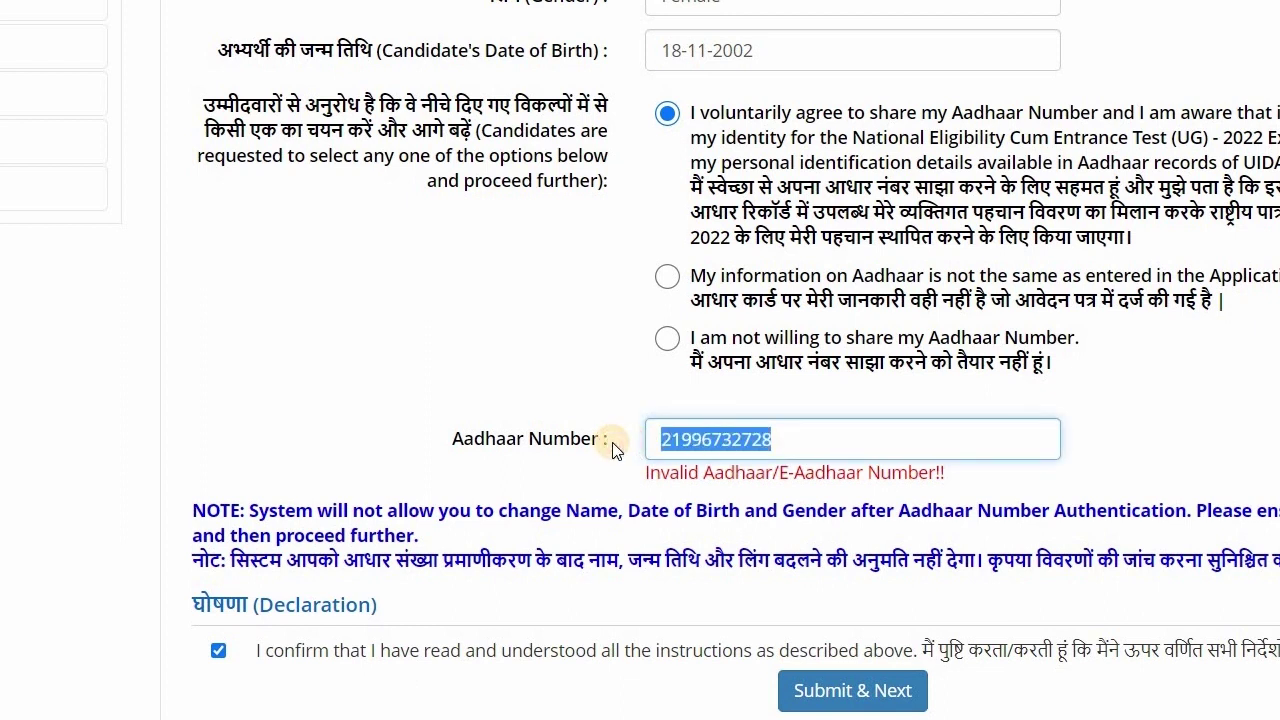
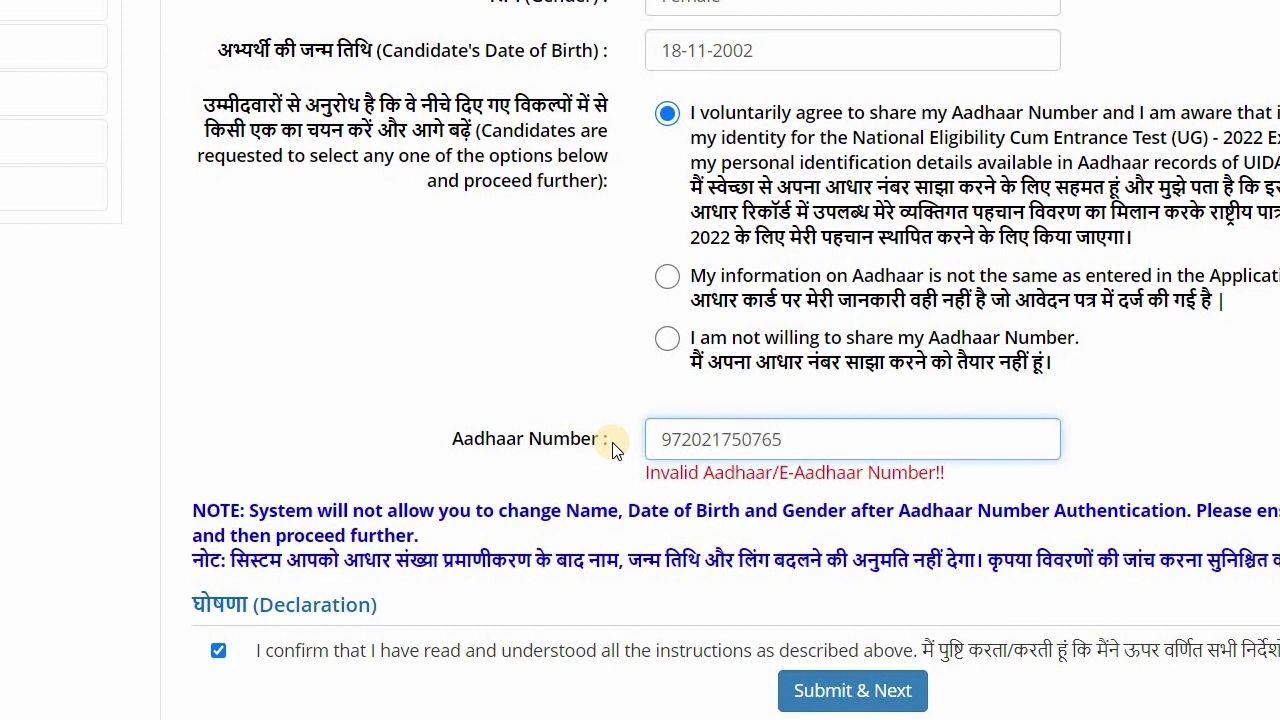
click(628, 606)
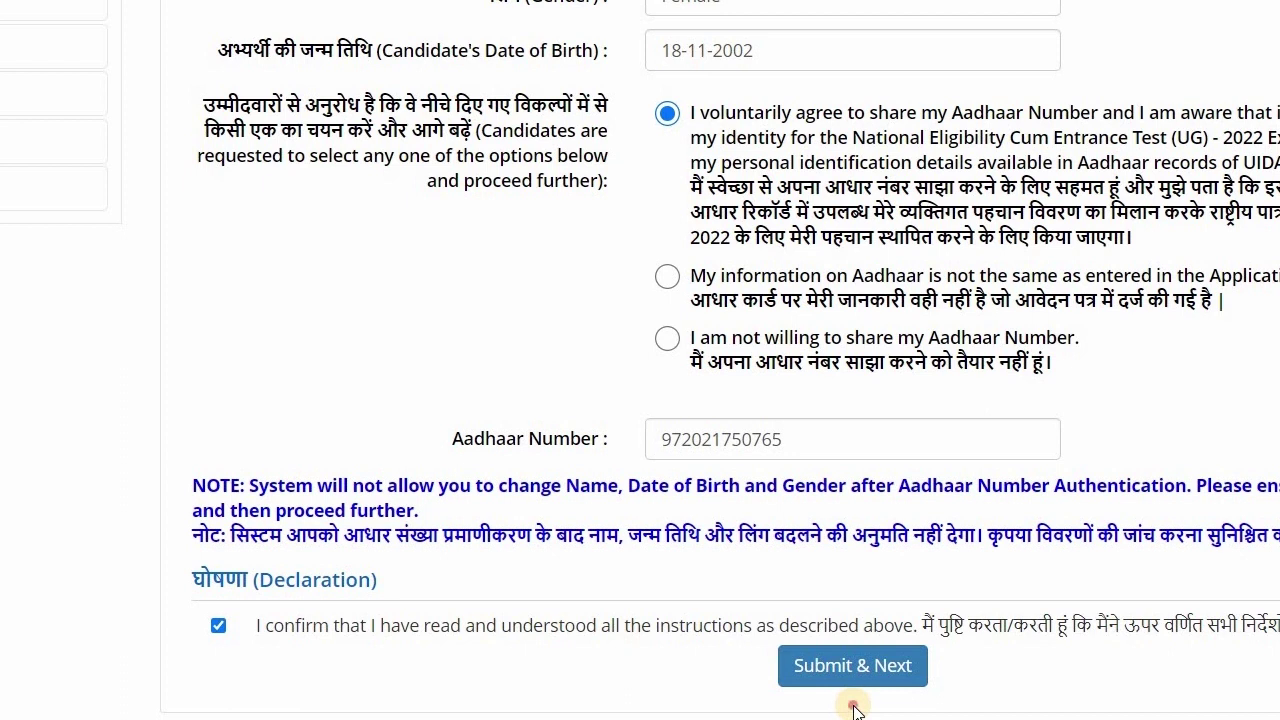
click(857, 666)
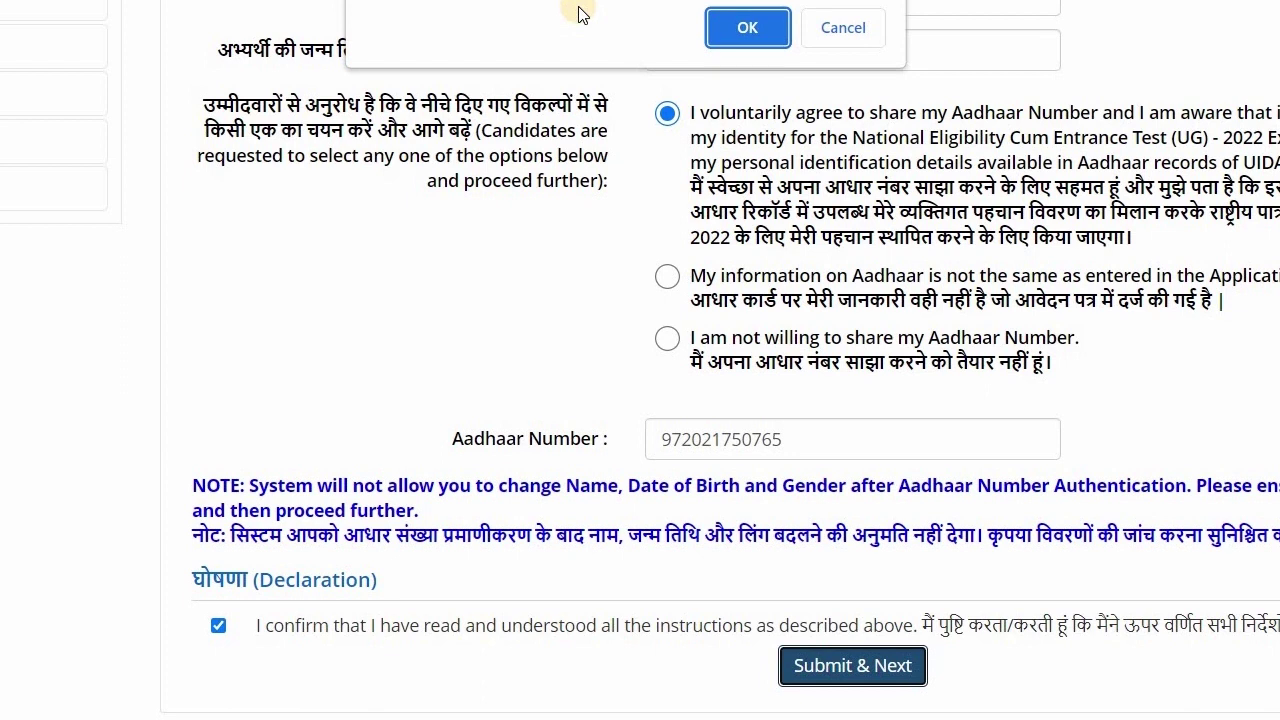
Confirm the Aadhaar submission and scroll through the Apply For page with NEET (UG) preselected.
click(739, 35)
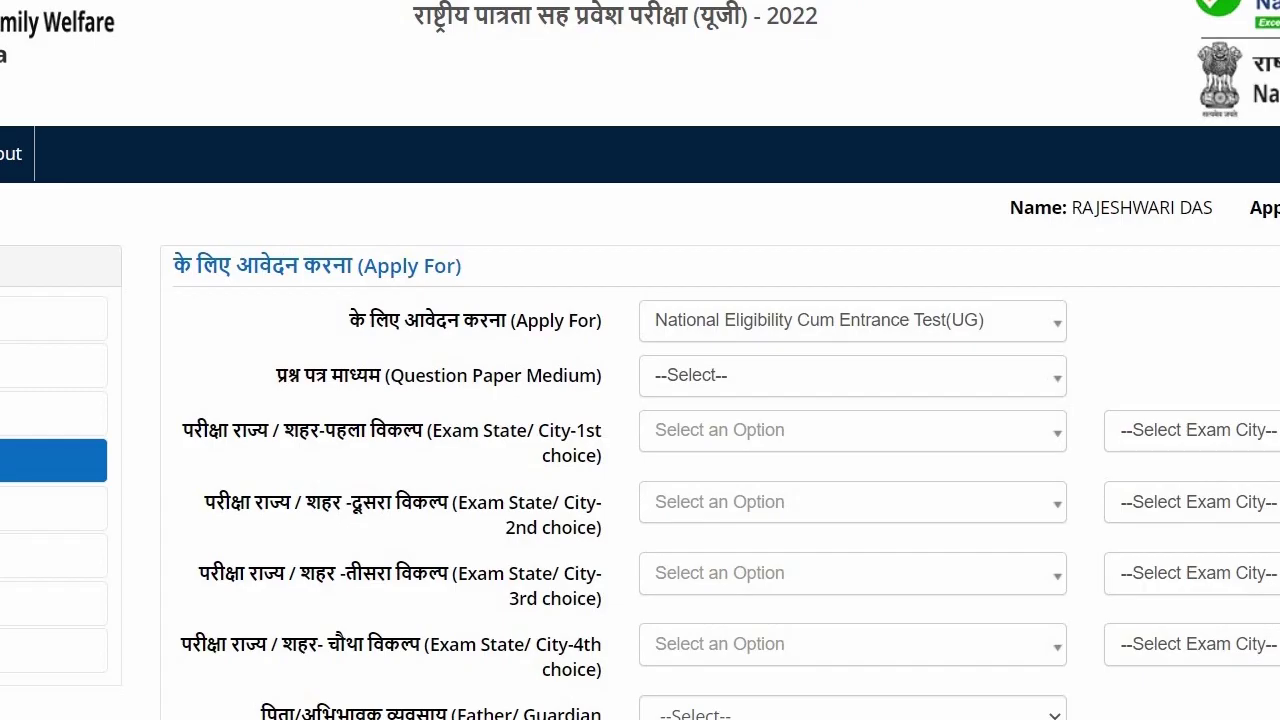
scroll(640, 360, down, 1)
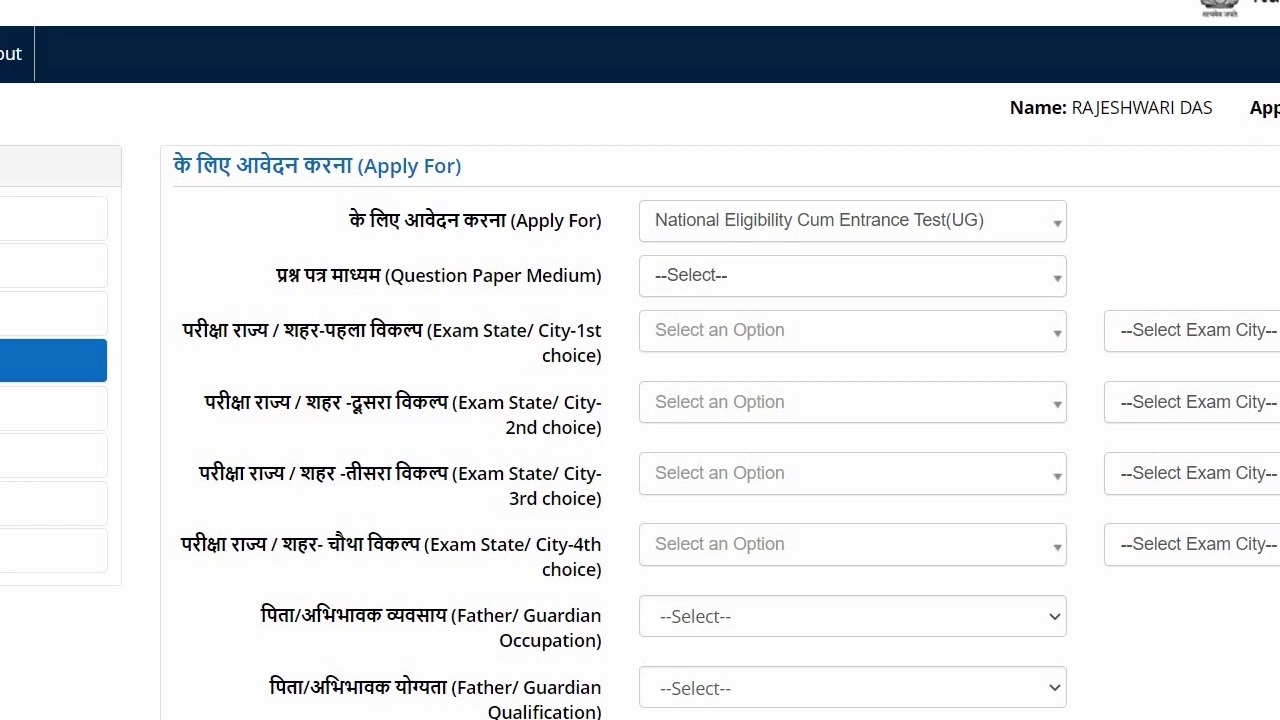
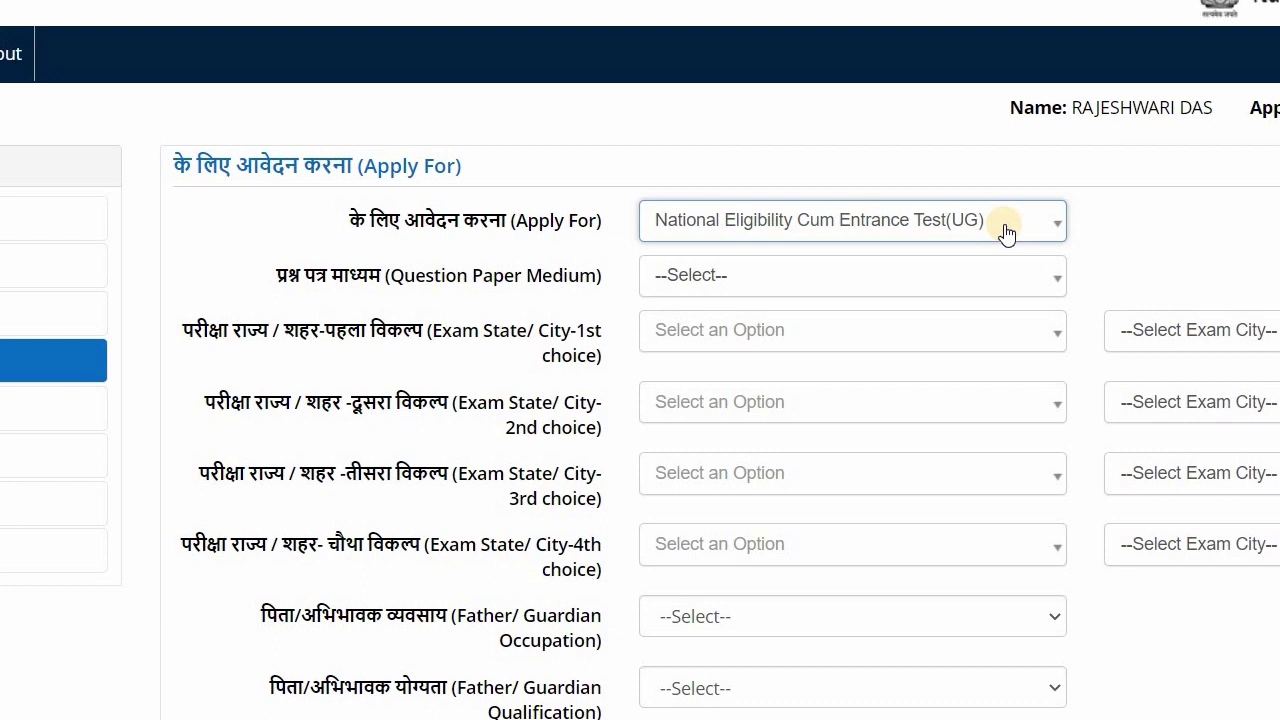
Choose National Eligibility Cum Entrance Test(UG) as the exam in the Apply For dropdown.
click(1062, 230)
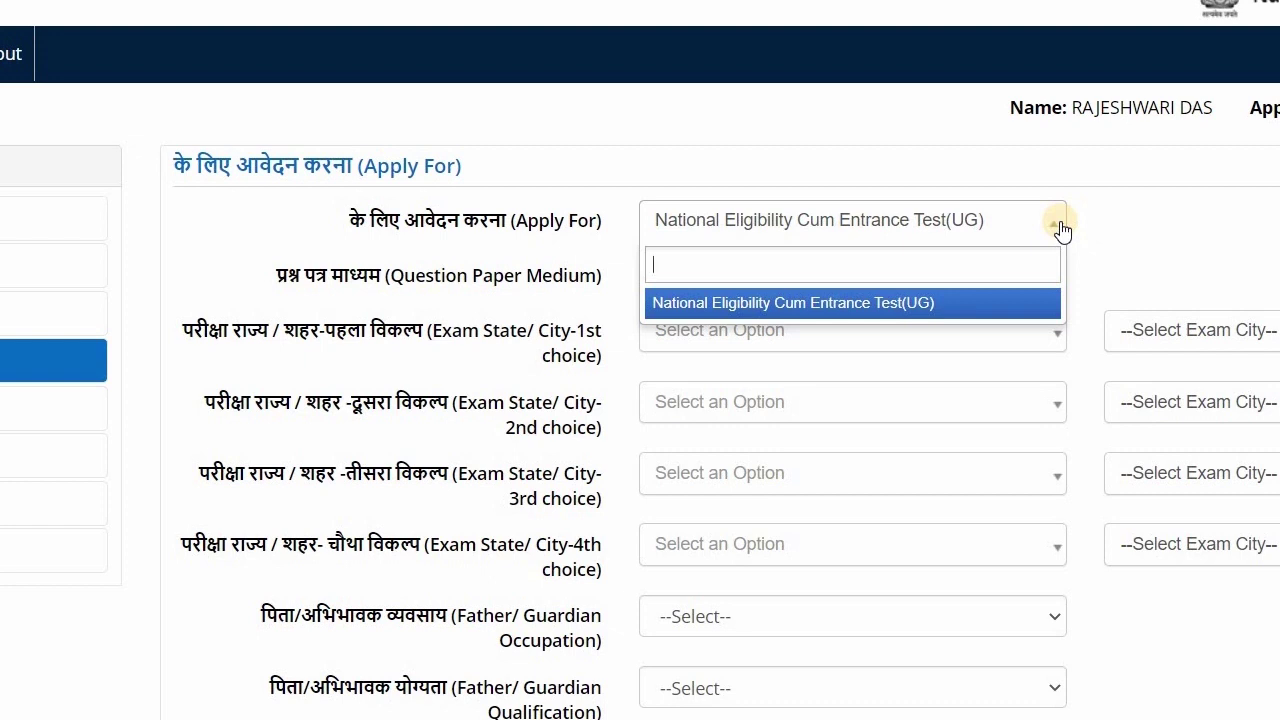
click(986, 308)
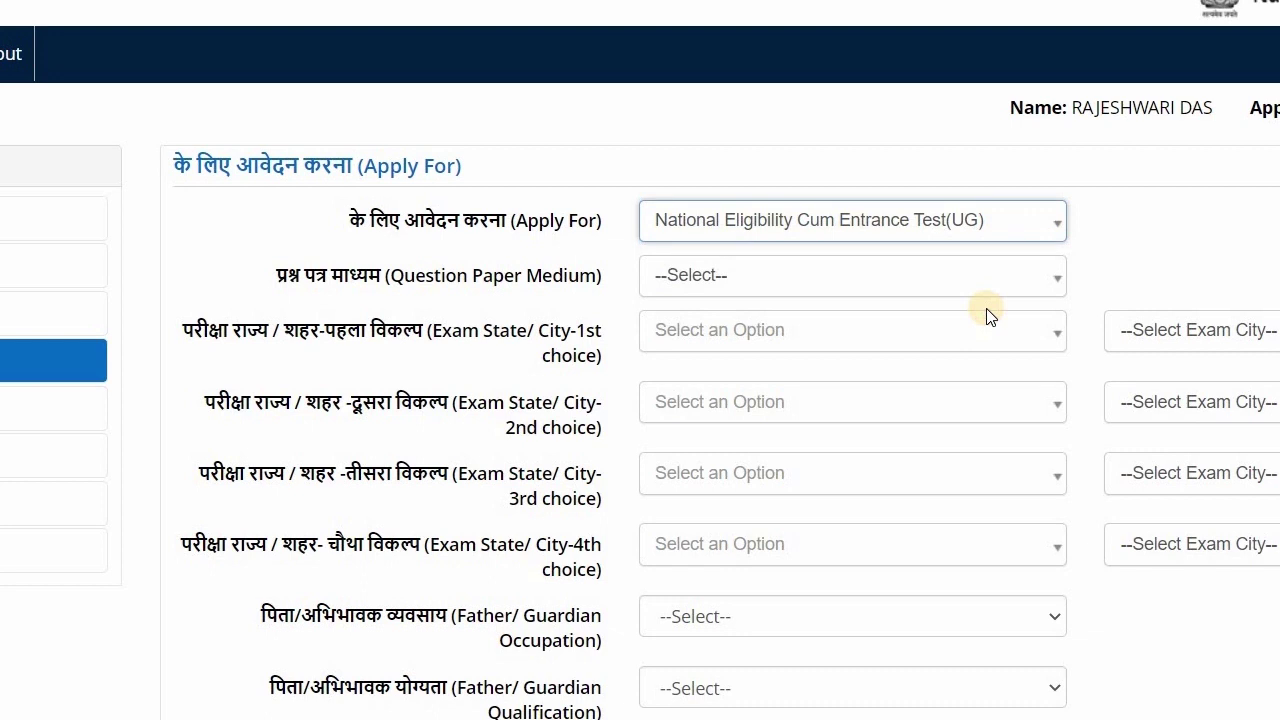
click(1058, 287)
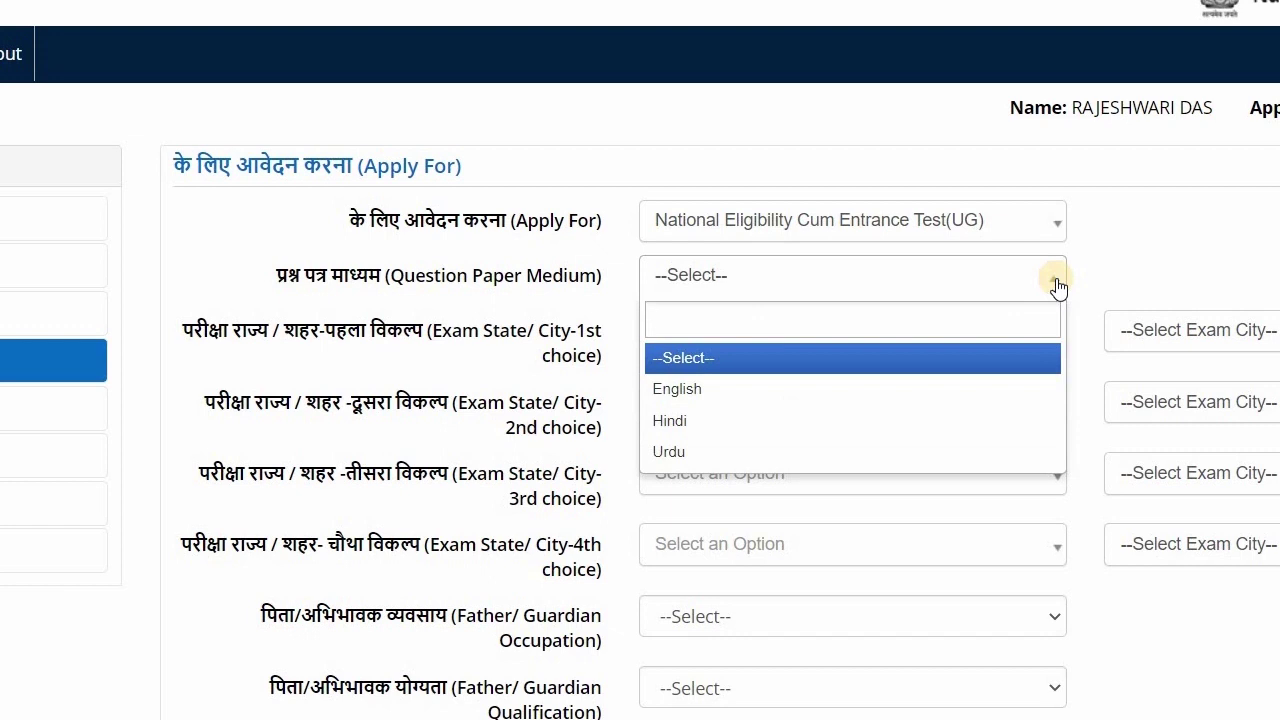
Pick English as the question paper medium.
click(838, 404)
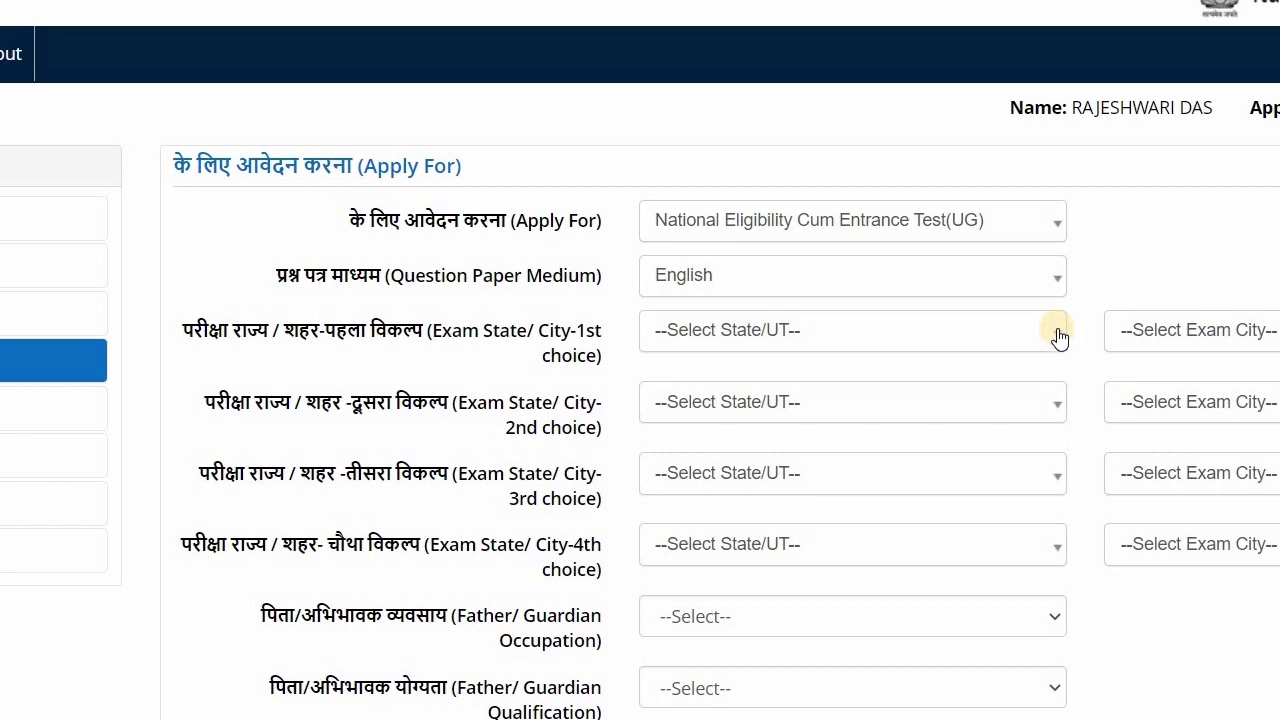
Set the 1st exam choice to DELHI (NCT) state with DELHI/NEW DELHI city.
click(1059, 337)
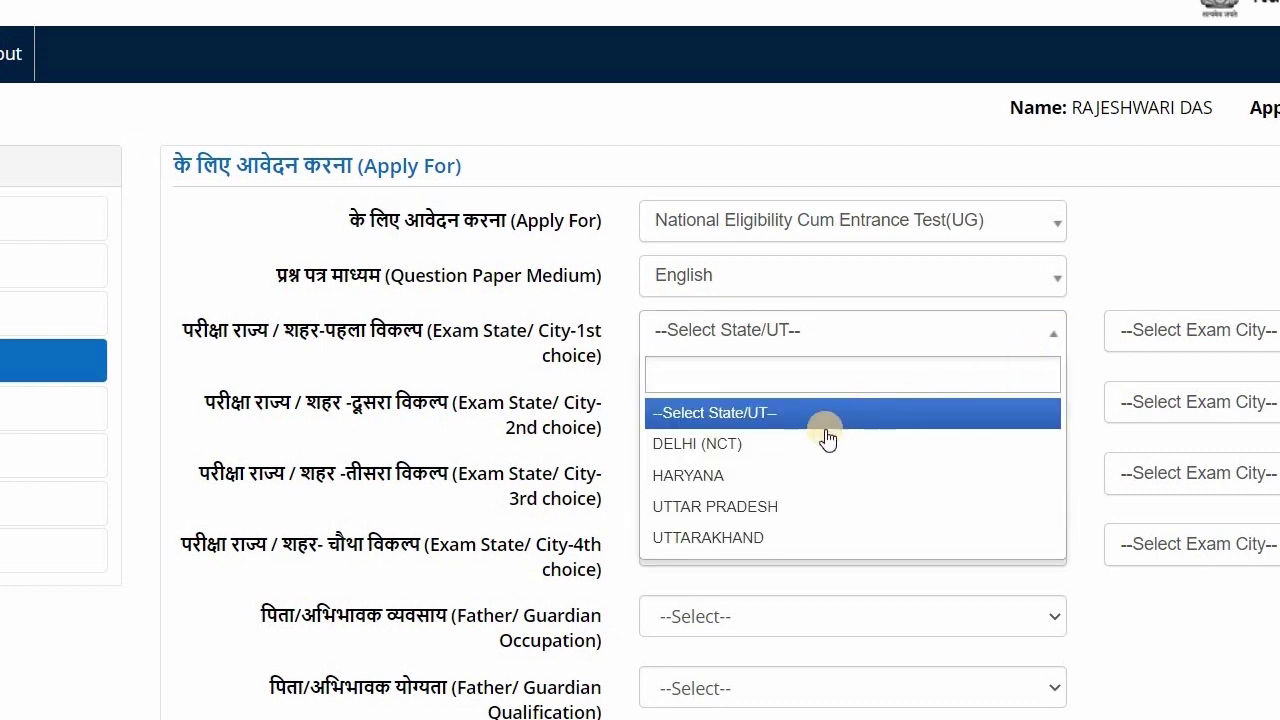
click(745, 449)
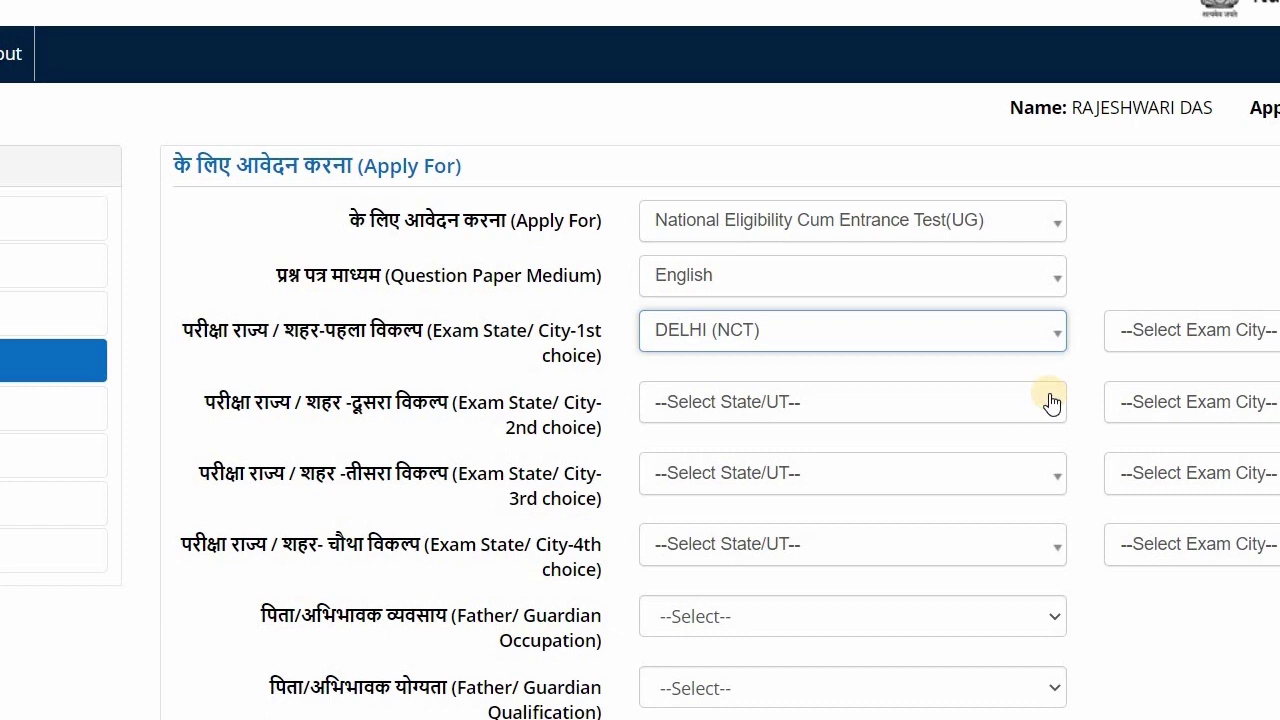
click(1198, 331)
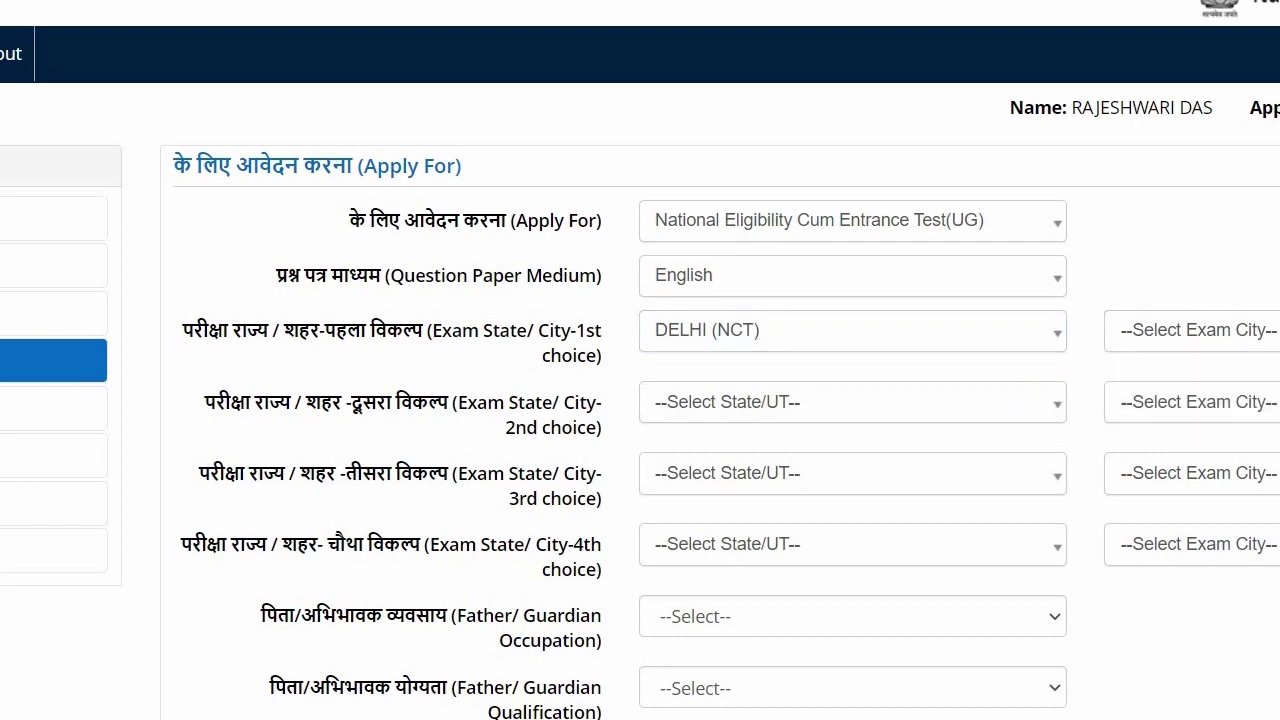
click(1198, 331)
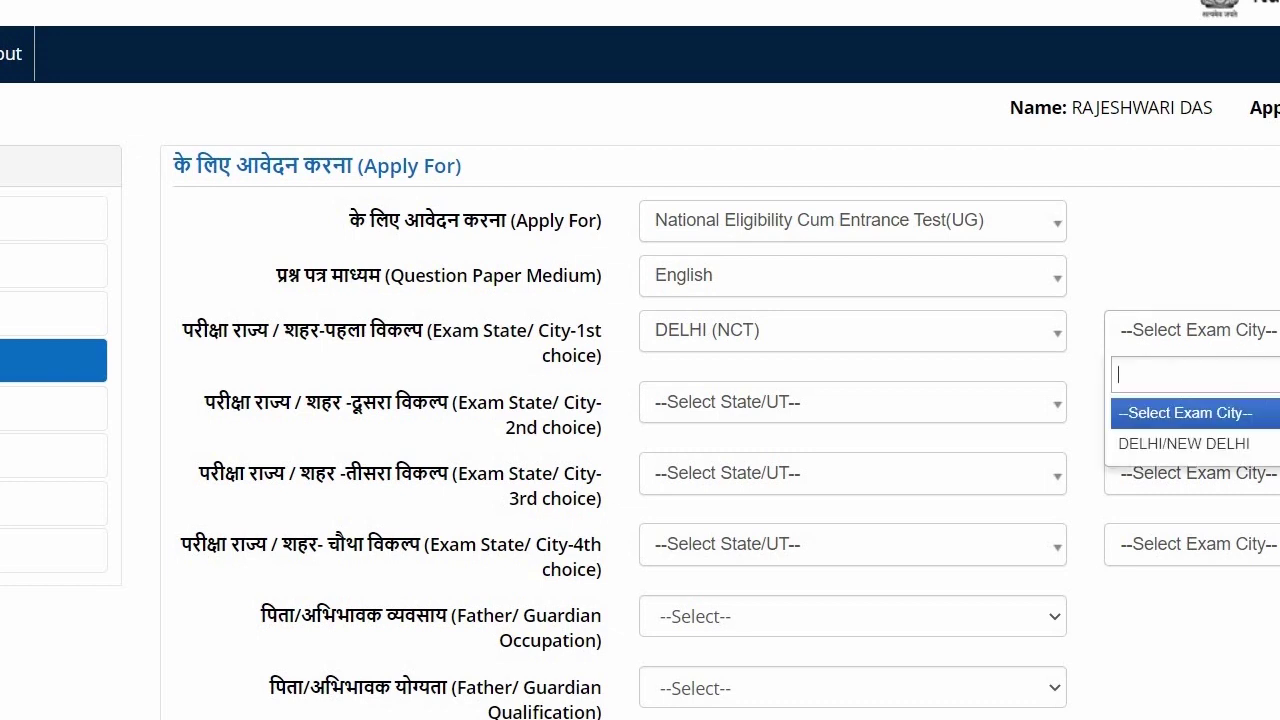
click(1257, 447)
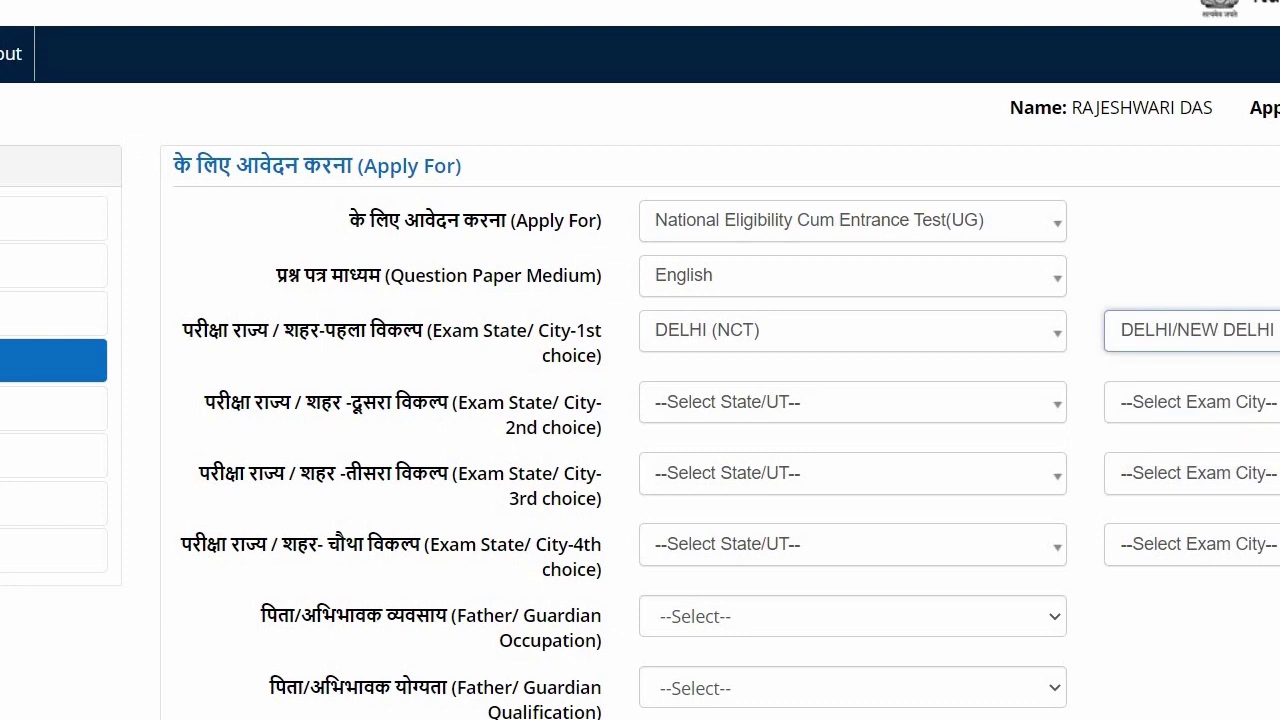
Set the 2nd exam choice to UTTAR PRADESH state with GHAZIABAD city.
click(1198, 402)
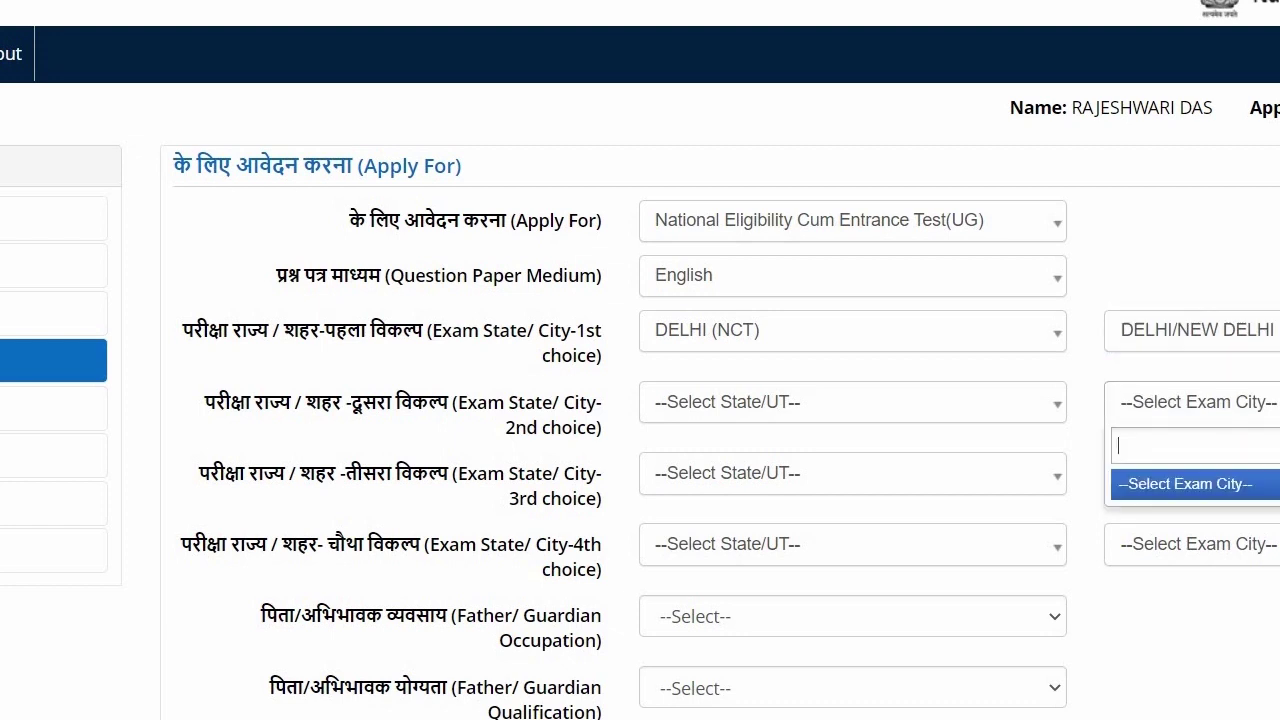
click(1240, 657)
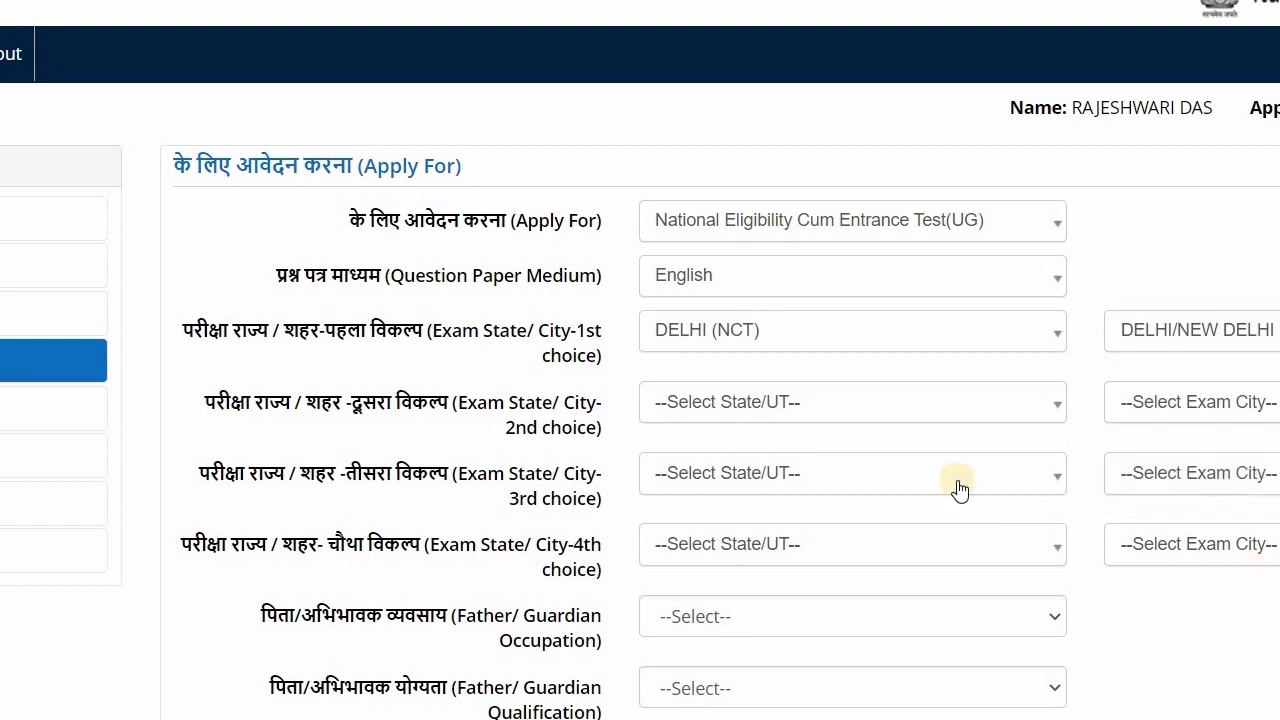
click(1056, 404)
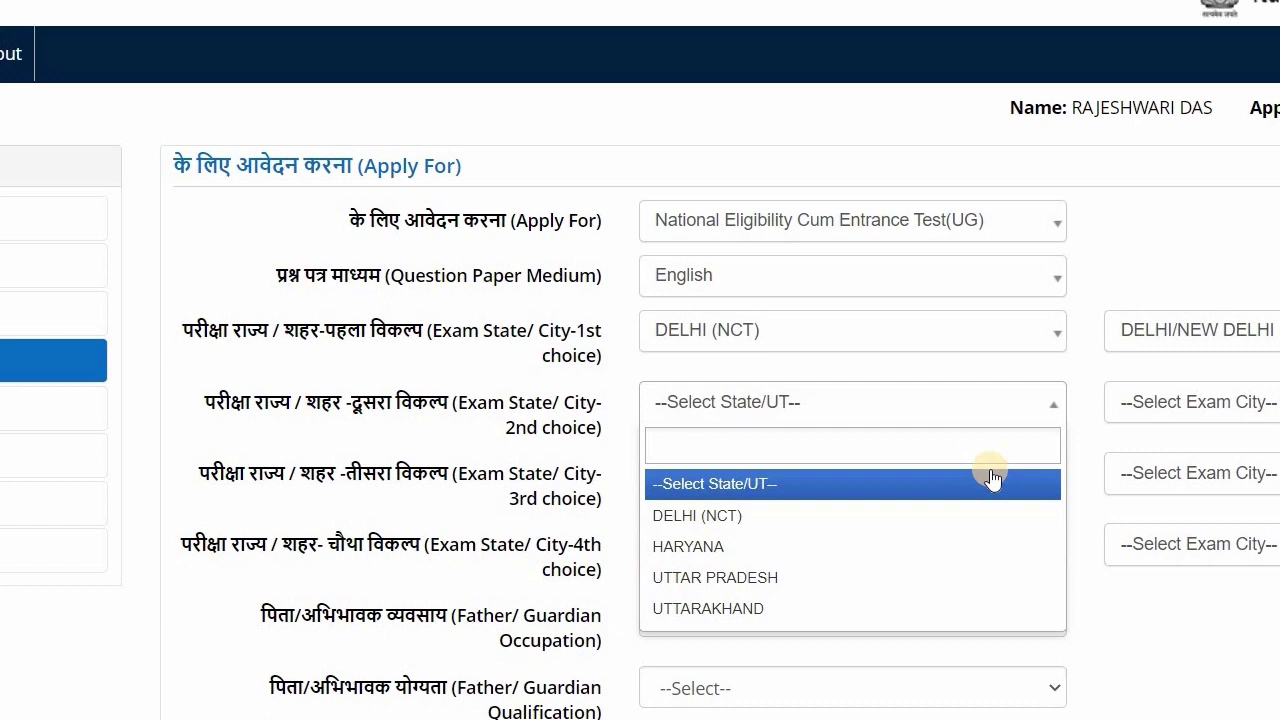
click(906, 577)
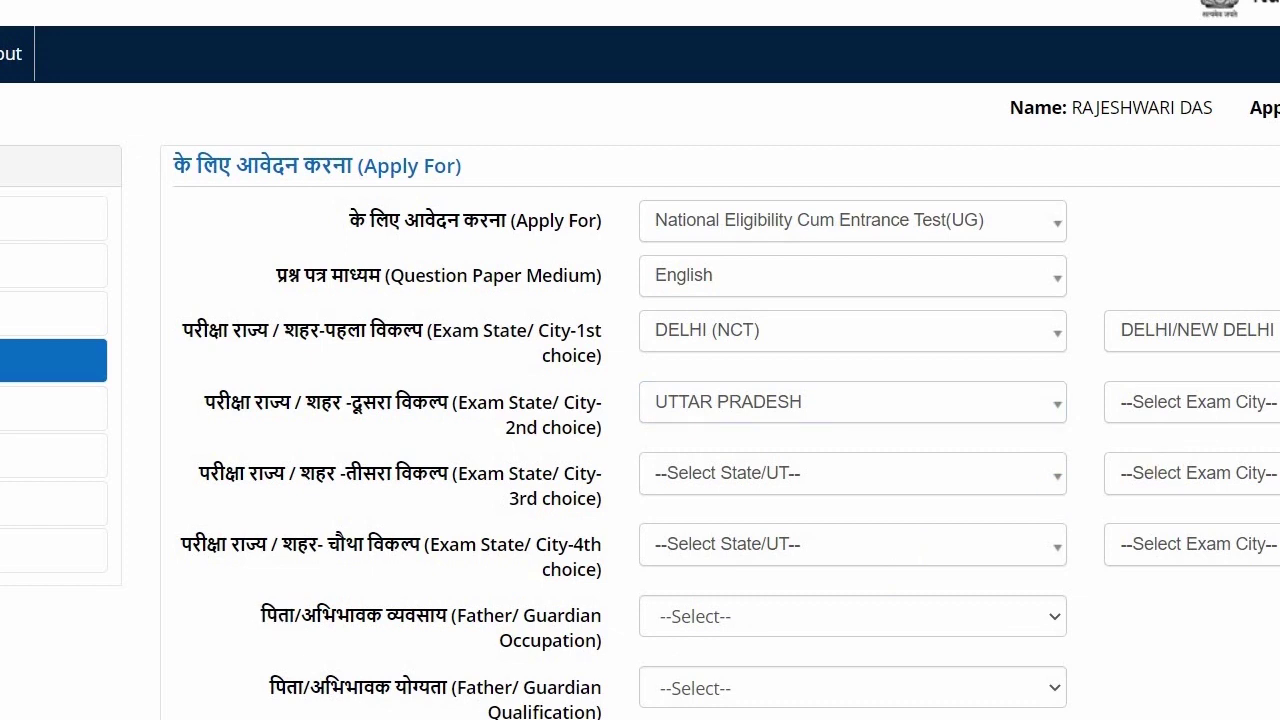
click(1230, 402)
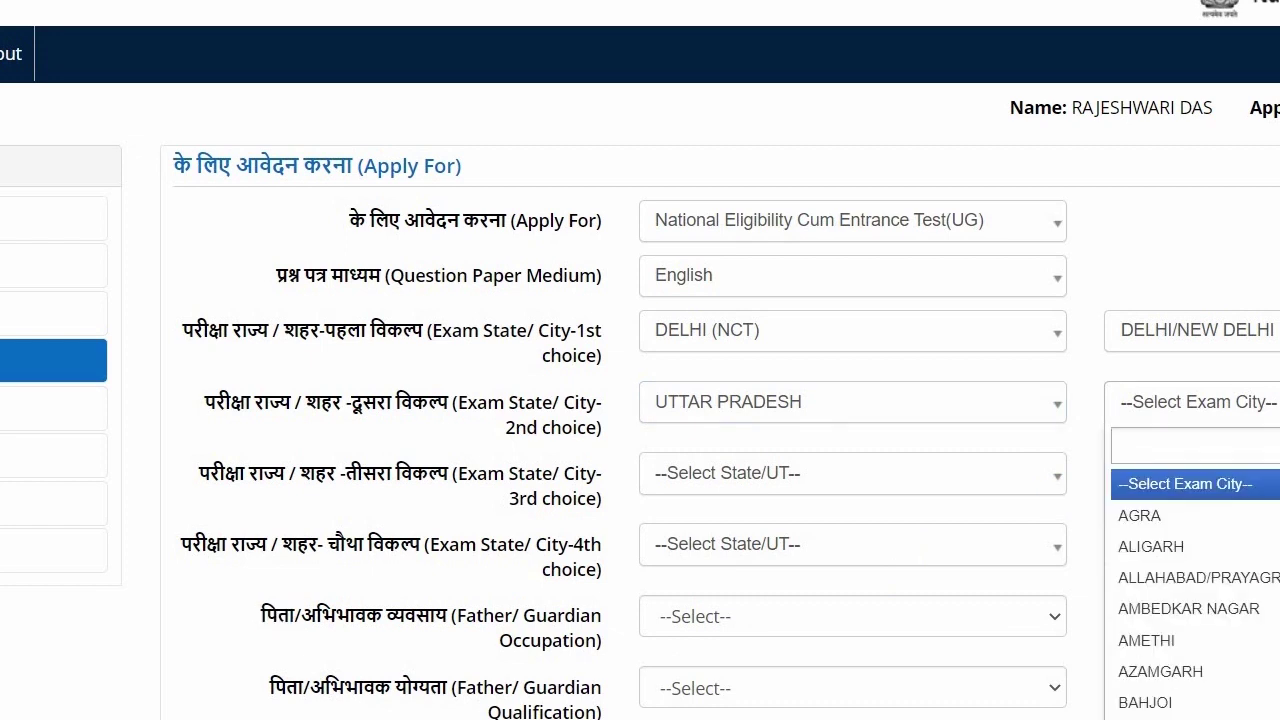
key(Down)
key(Down)
key(Down)
key(Down)
key(Down)
key(Down)
key(Down)
key(Down)
key(Down)
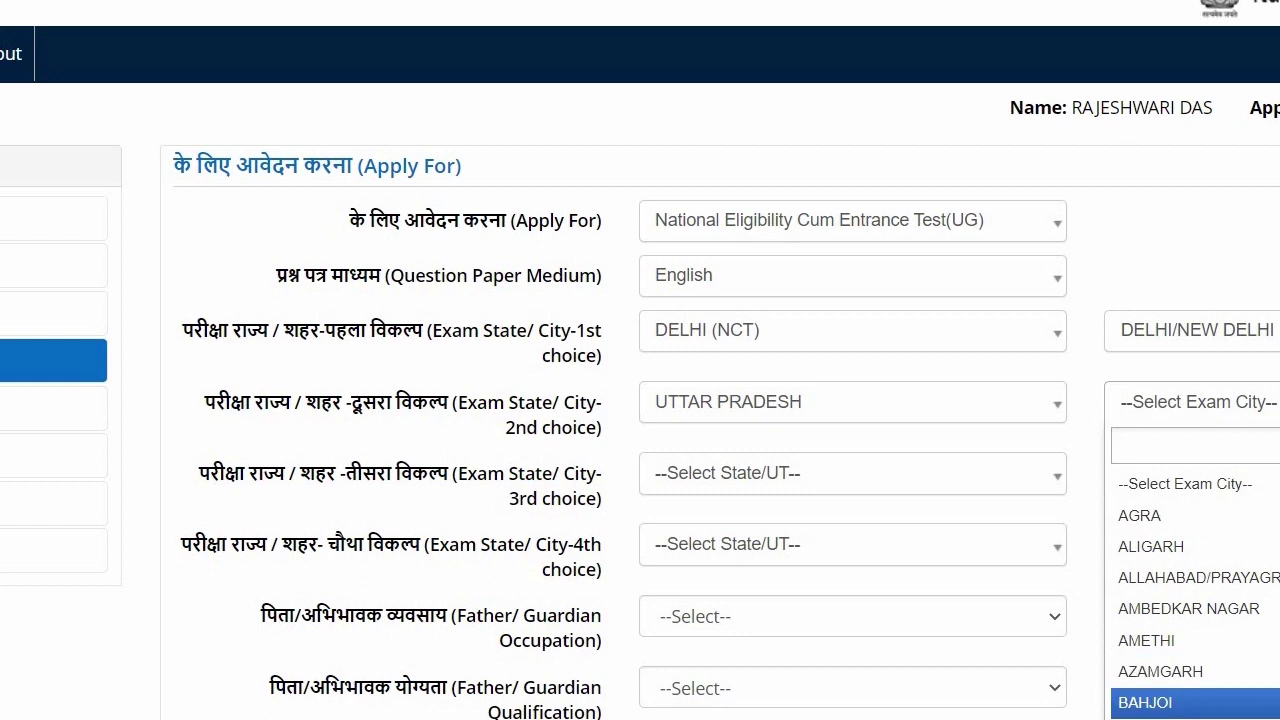
key(Down)
key(Down)
key(Down)
key(Down)
key(Down)
key(Down)
key(Down)
key(Down)
key(Down)
key(Down)
key(Down)
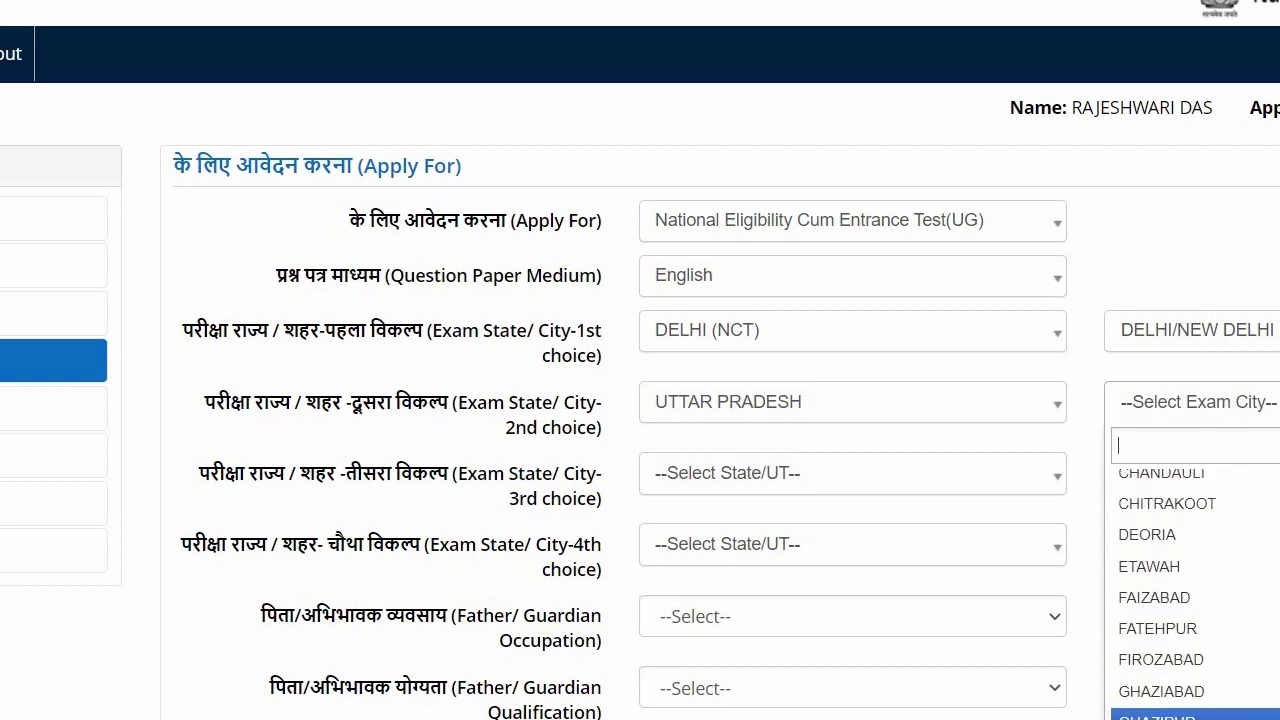
click(1228, 690)
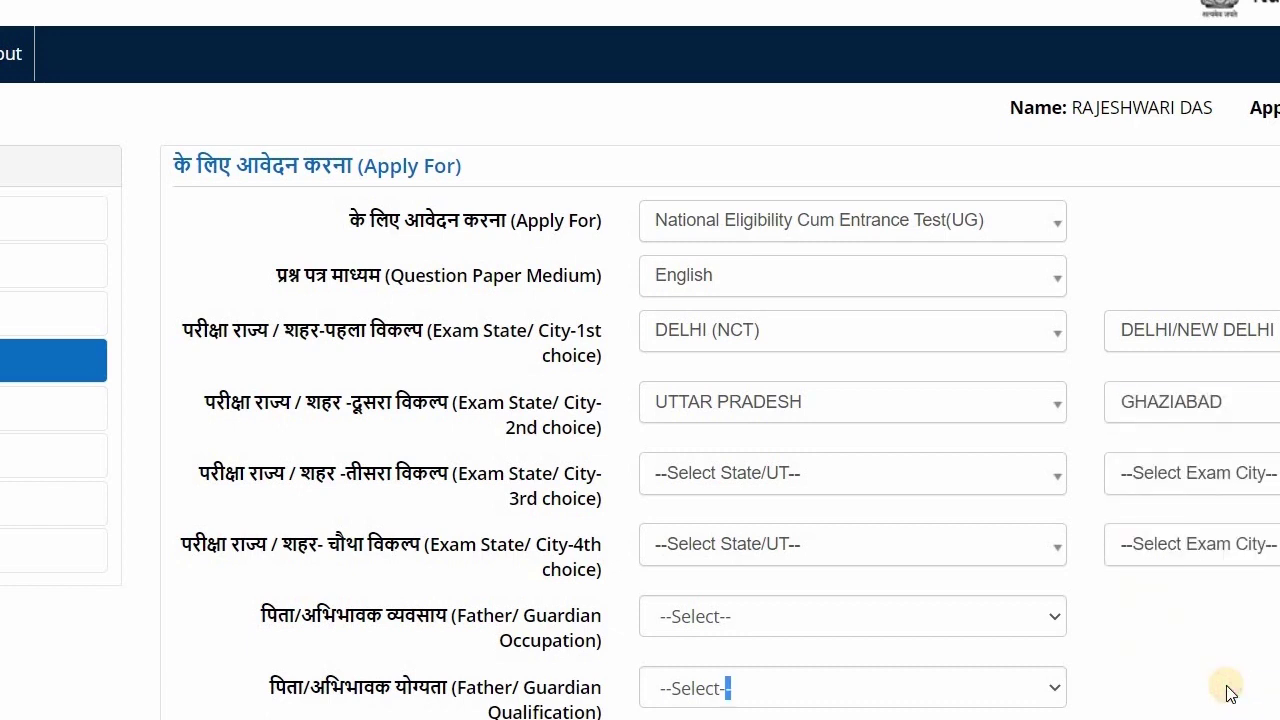
click(1057, 478)
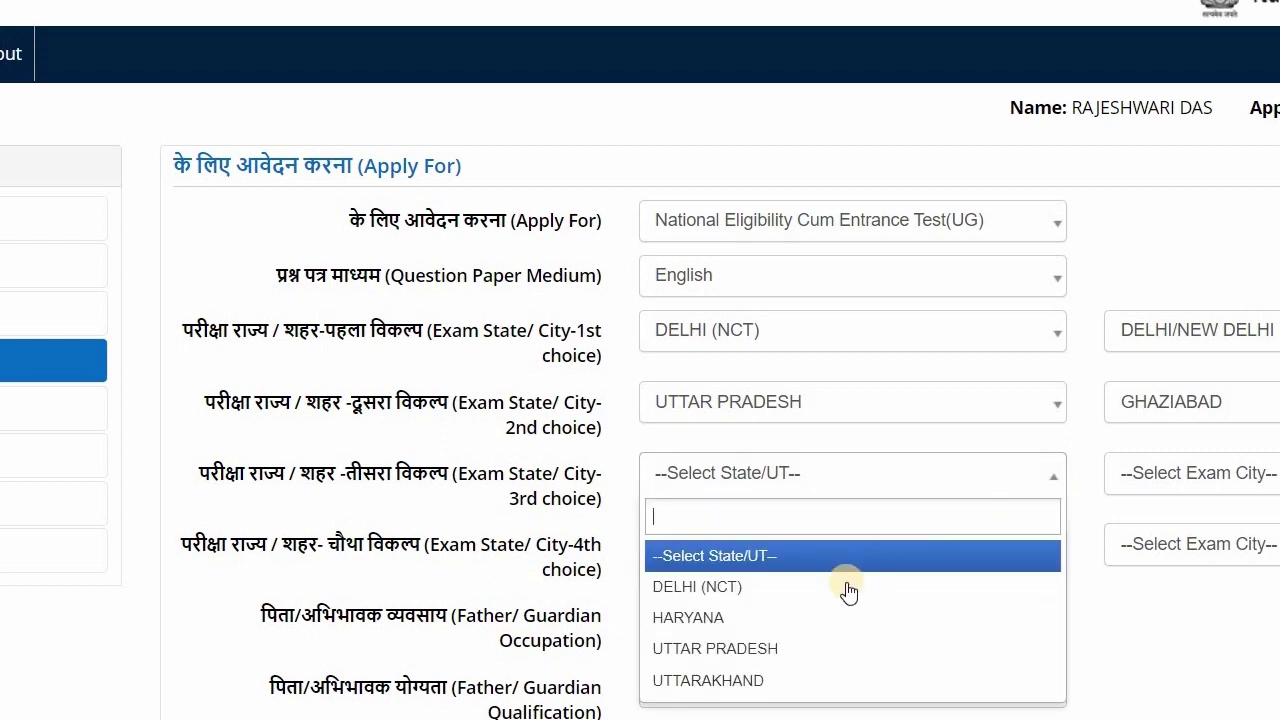
Set the 3rd exam choice to UTTAR PRADESH state with MEERUT city.
click(789, 649)
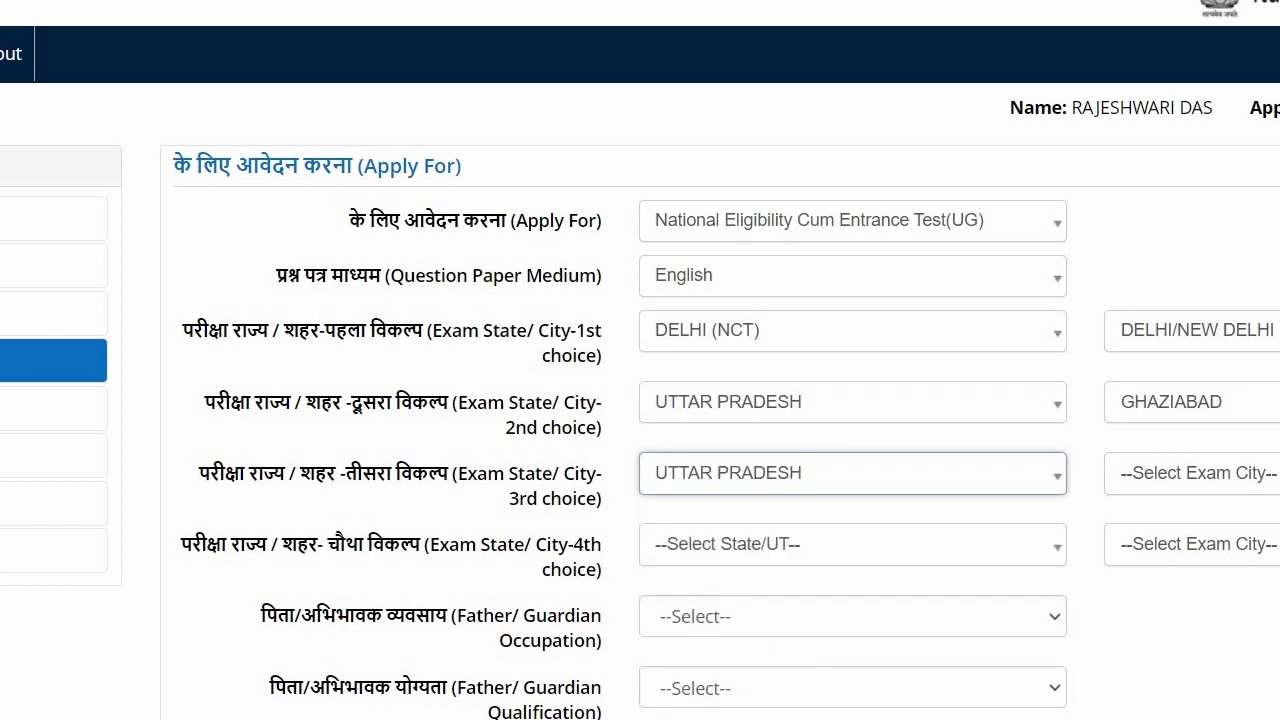
click(1240, 473)
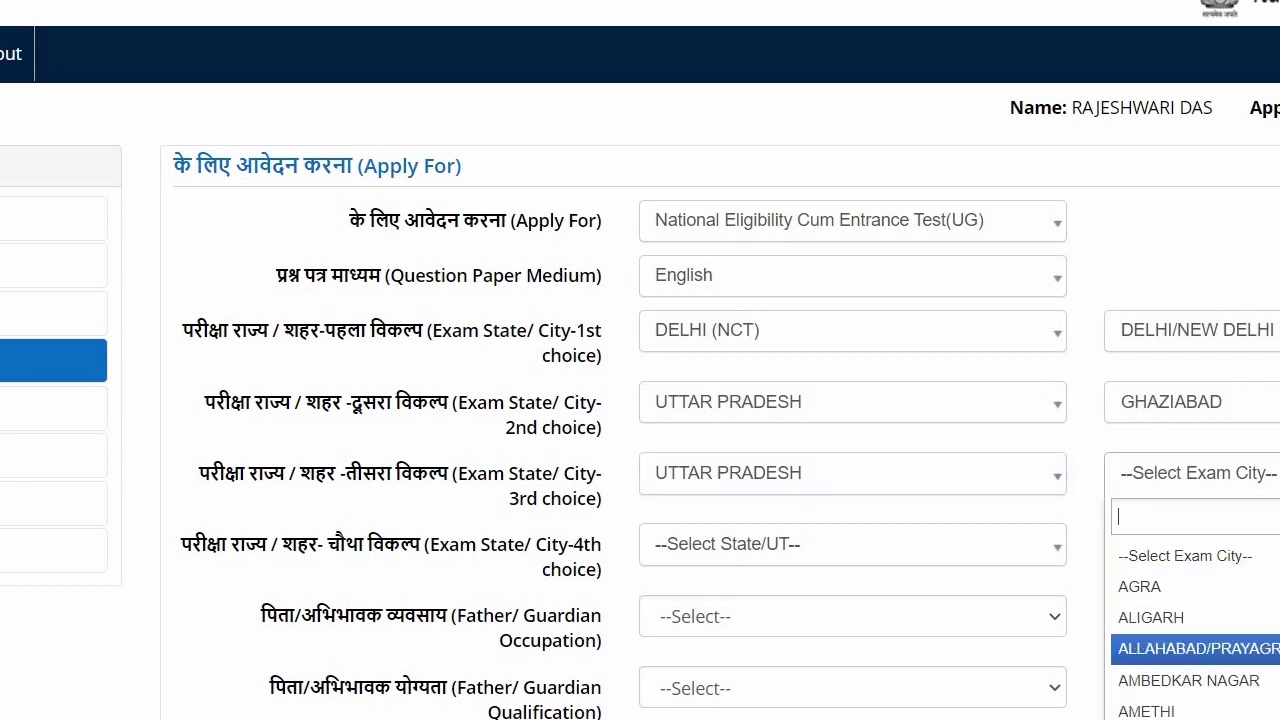
scroll(1195, 620, down, 1)
scroll(1195, 620, down, 5)
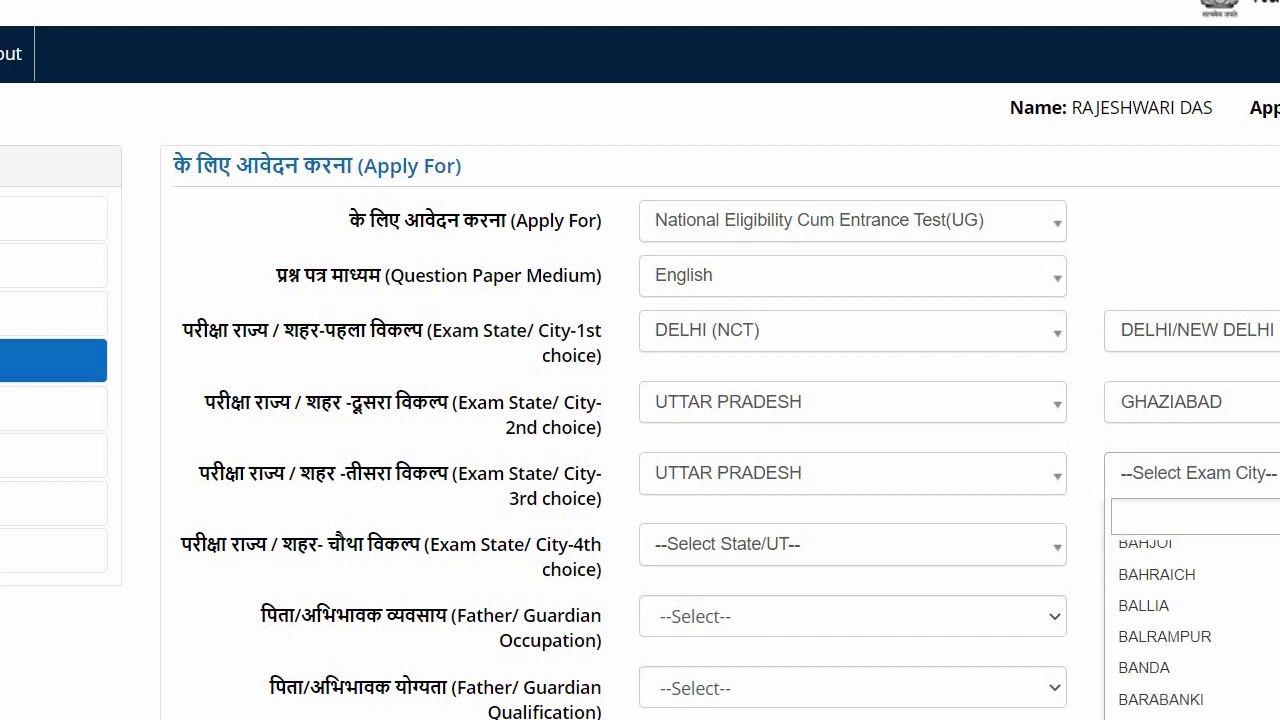
scroll(1195, 620, down, 5)
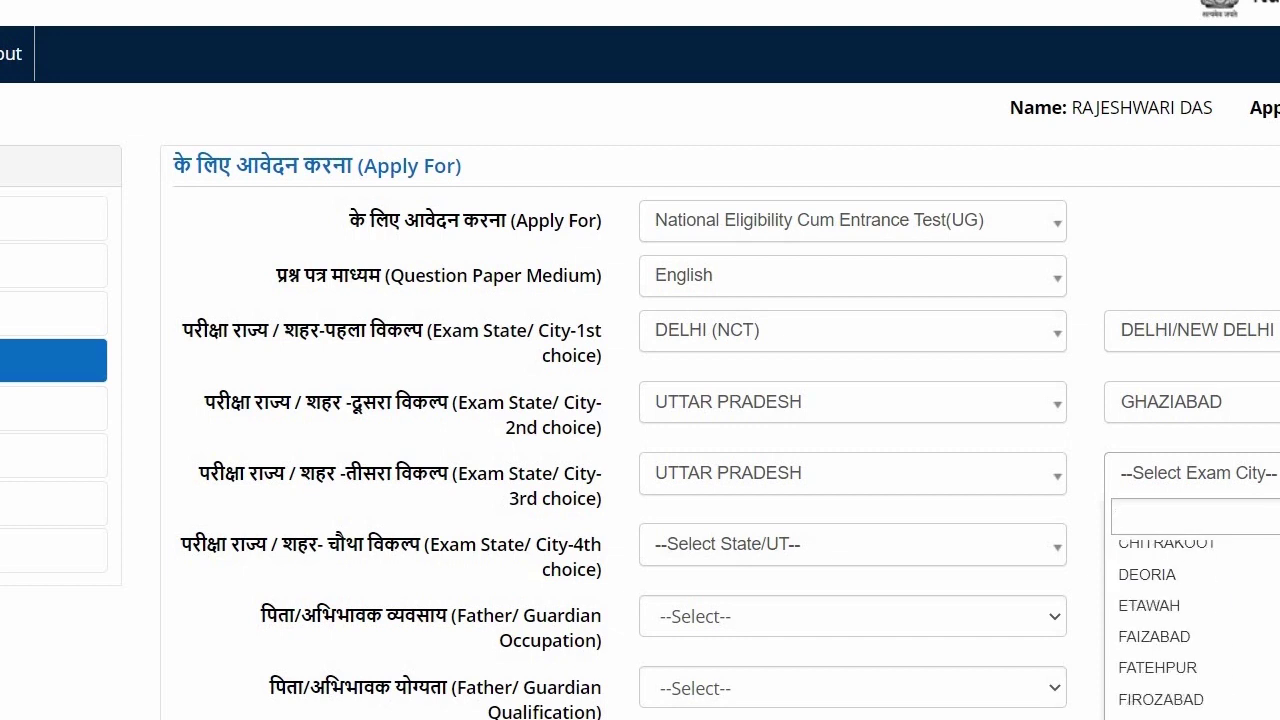
scroll(1195, 620, down, 3)
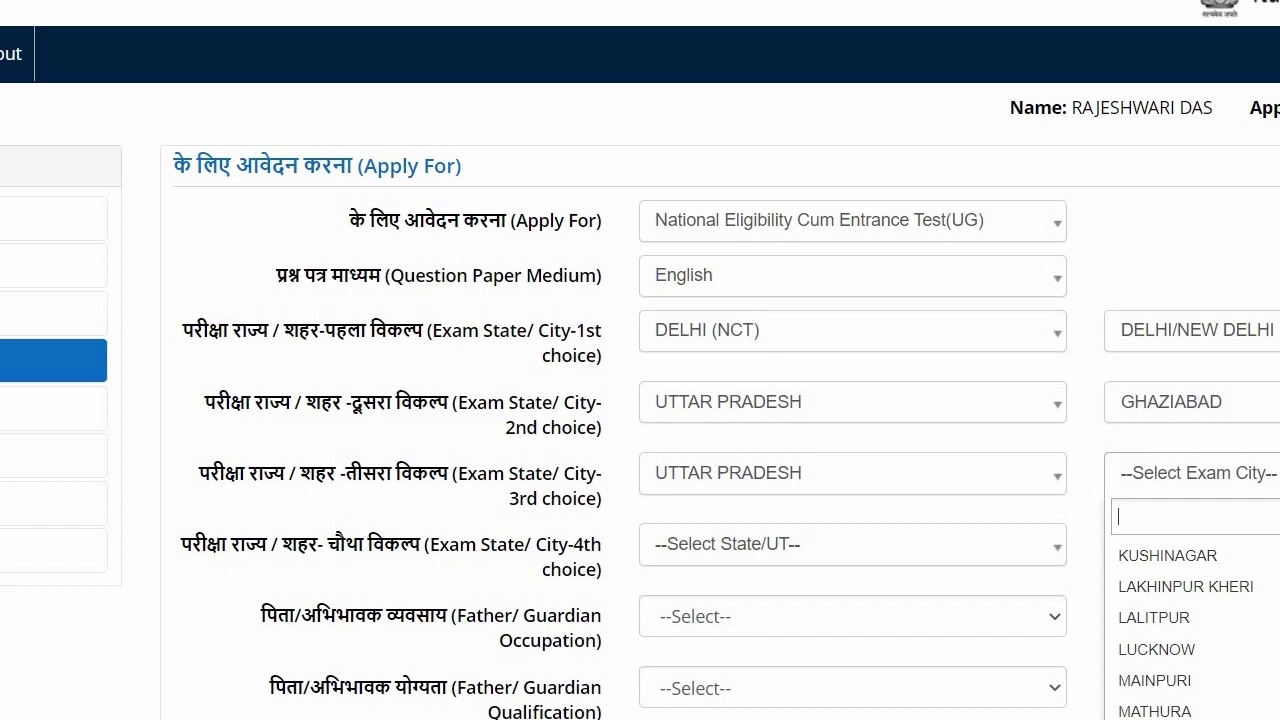
click(1160, 719)
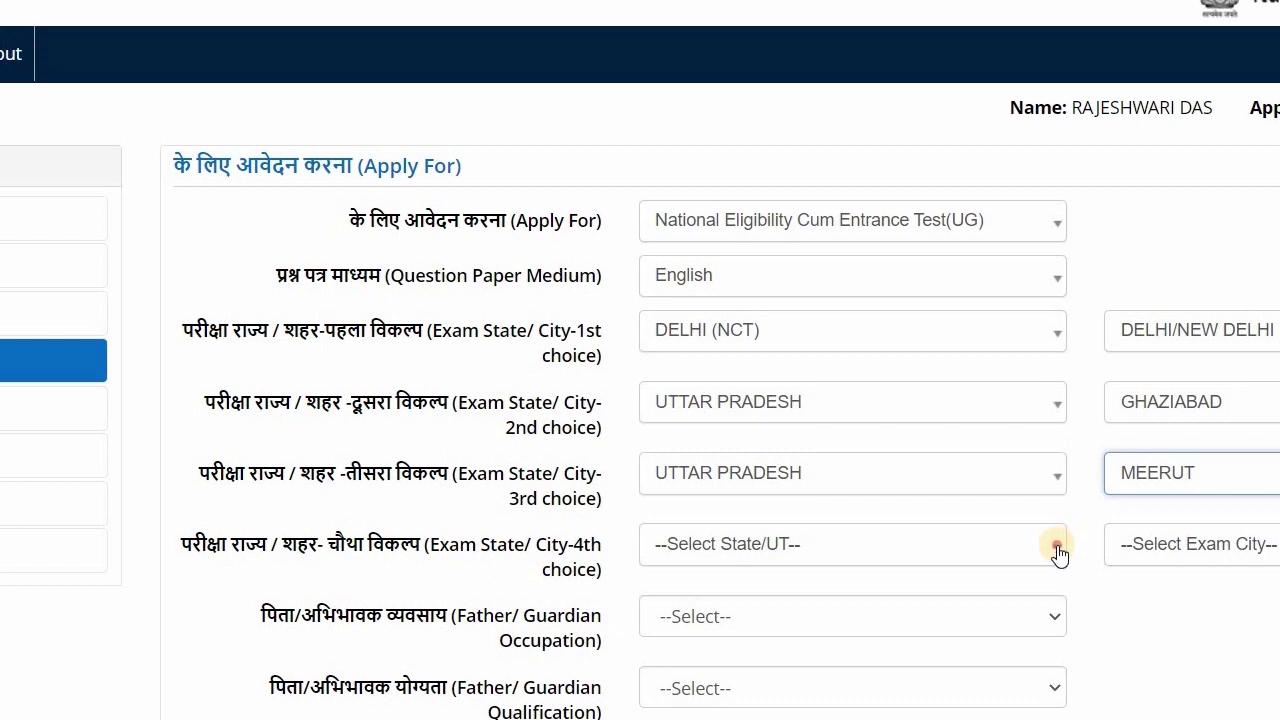
Set the 4th exam choice to UTTAR PRADESH state with NOIDA/GREATER NOIDA city.
click(1059, 547)
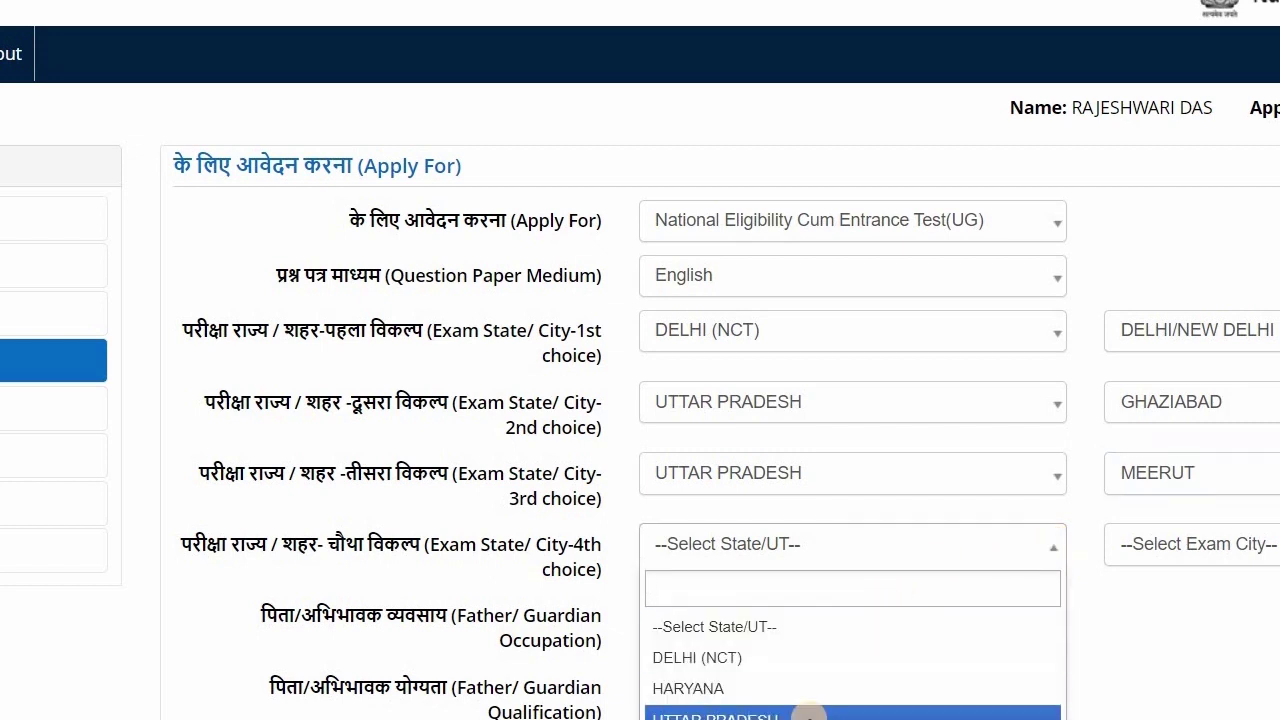
click(812, 715)
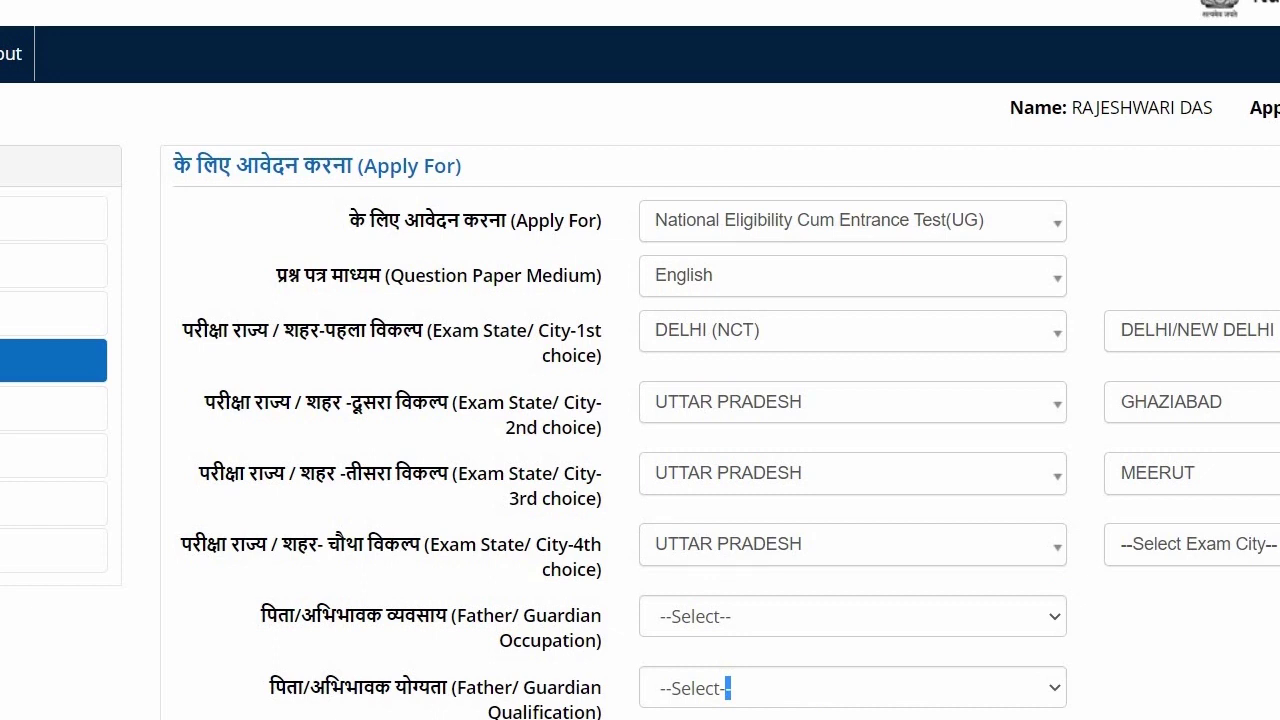
click(1190, 544)
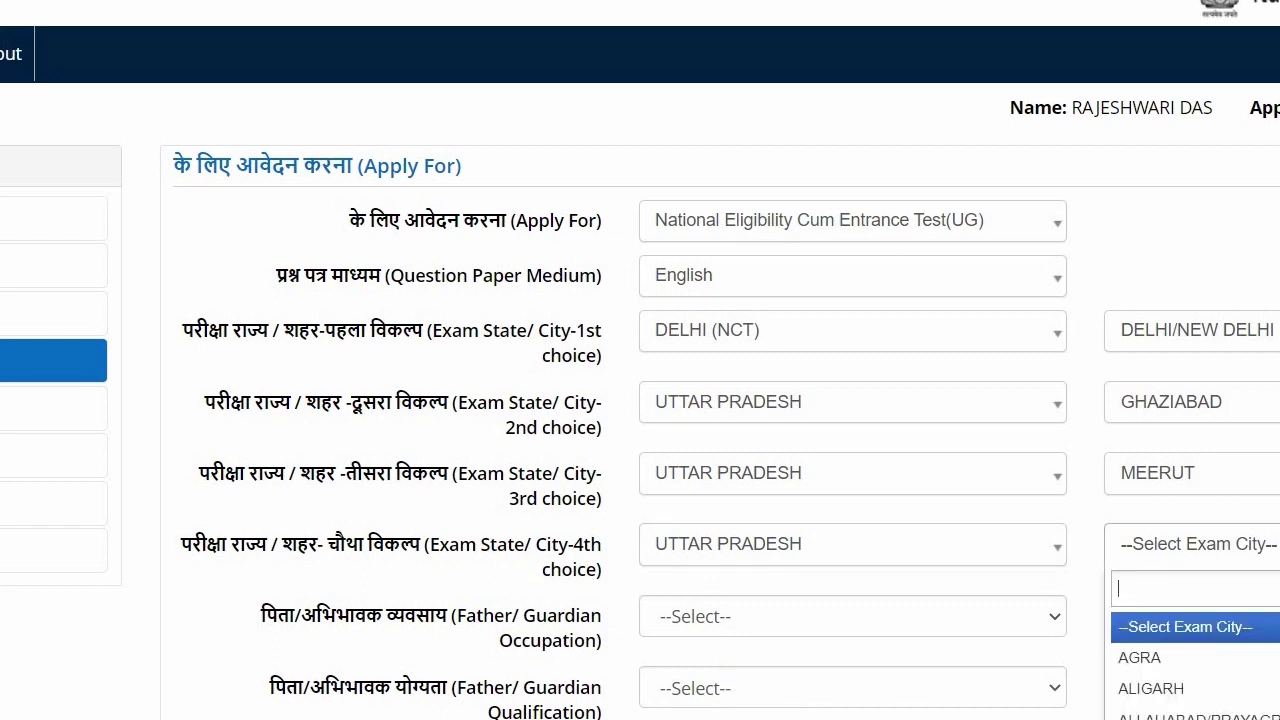
scroll(1195, 660, down, 1)
scroll(1195, 660, down, 6)
scroll(1195, 660, down, 4)
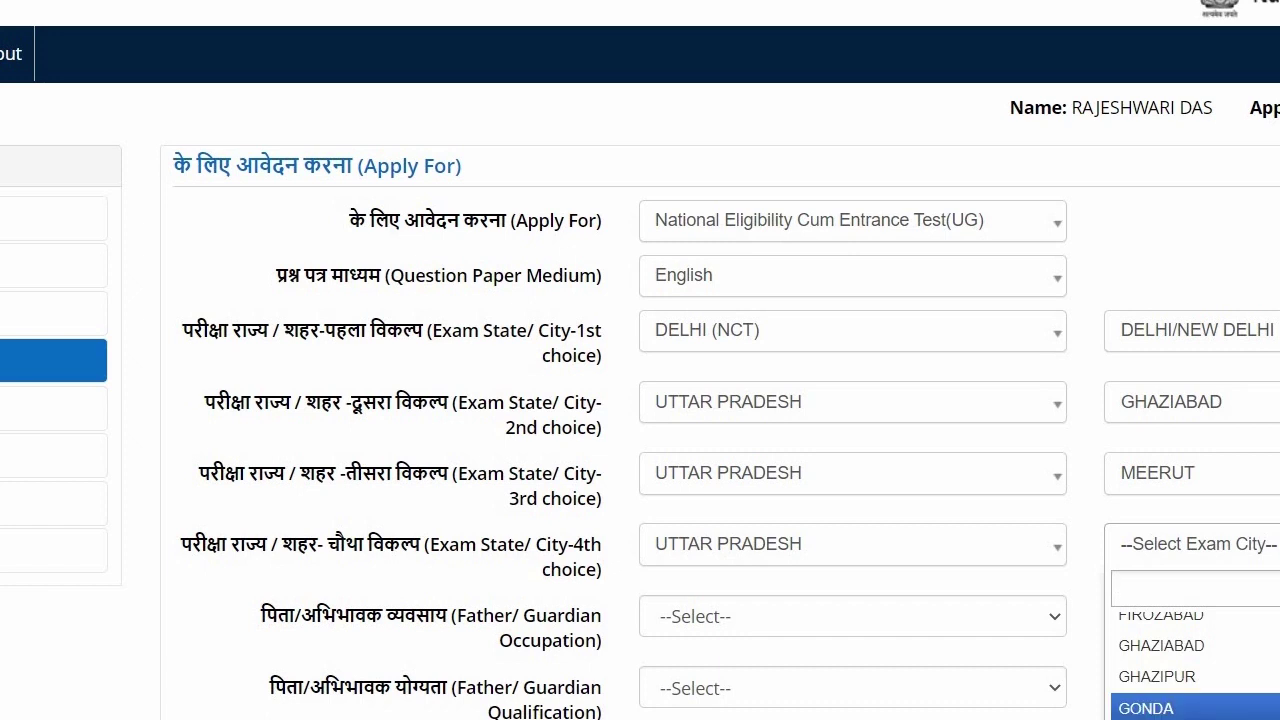
key(Up)
key(Up)
key(Up)
key(Up)
key(Up)
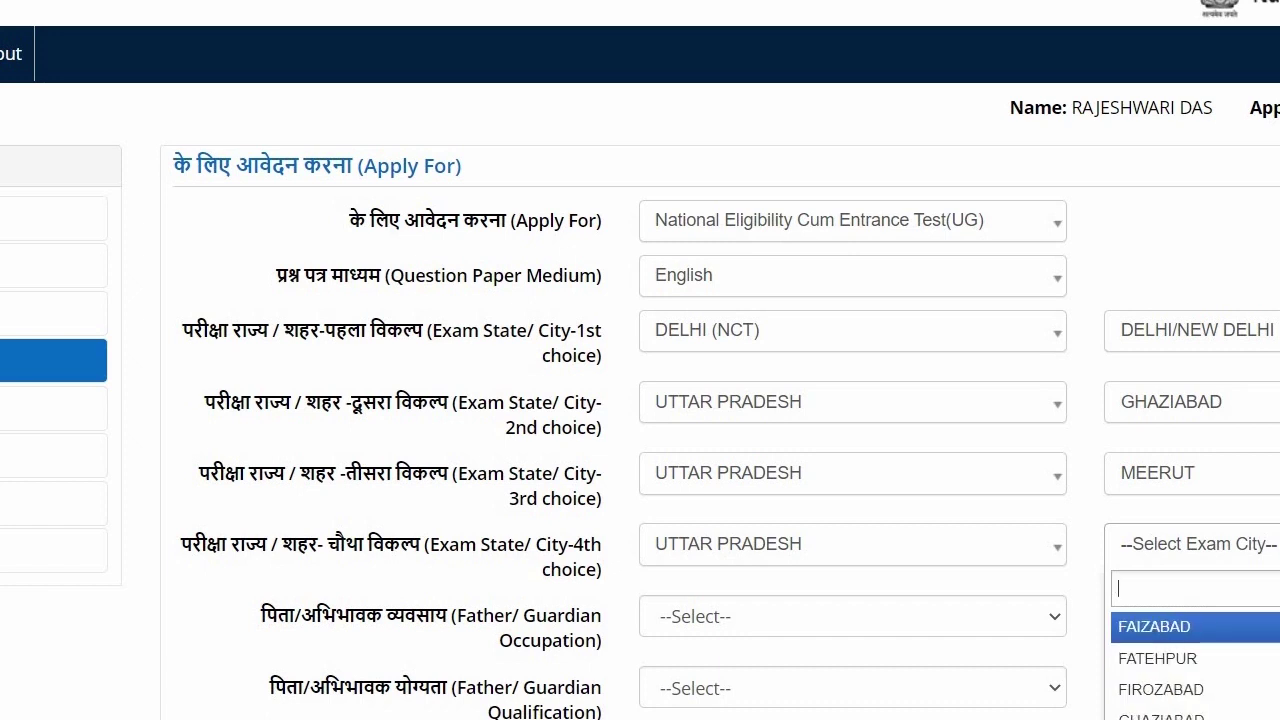
scroll(1195, 660, down, 6)
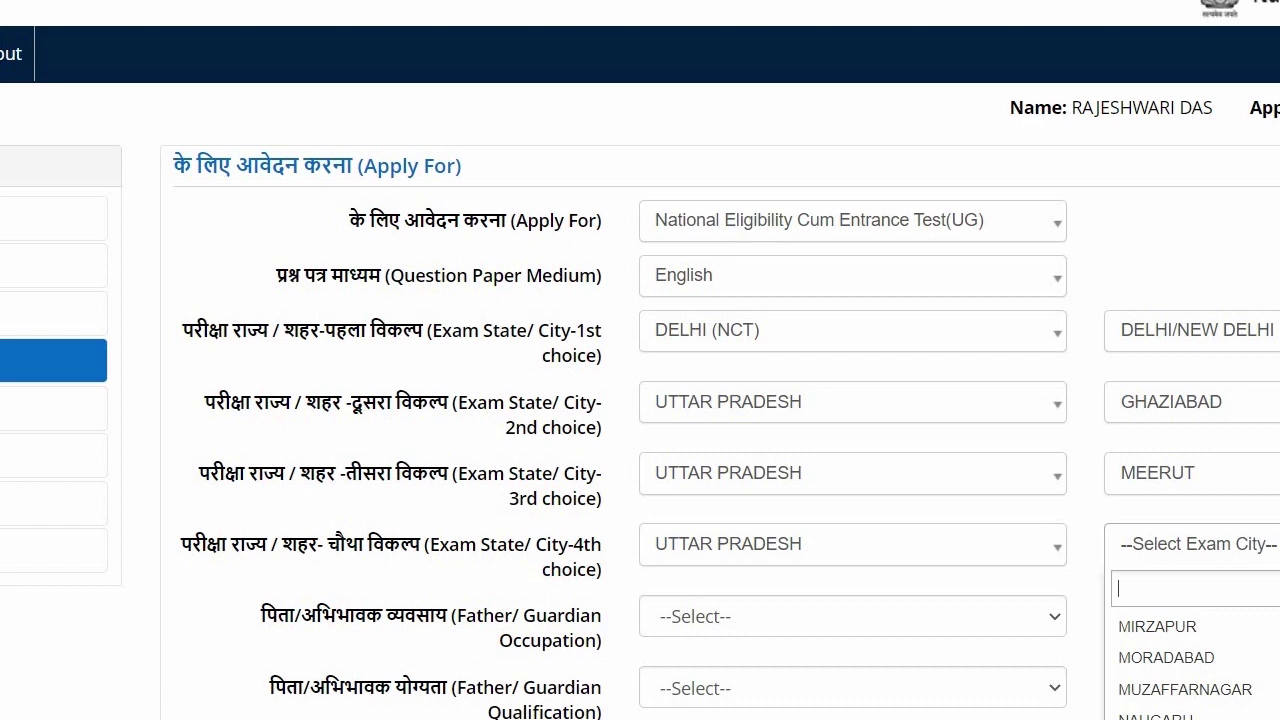
click(1165, 718)
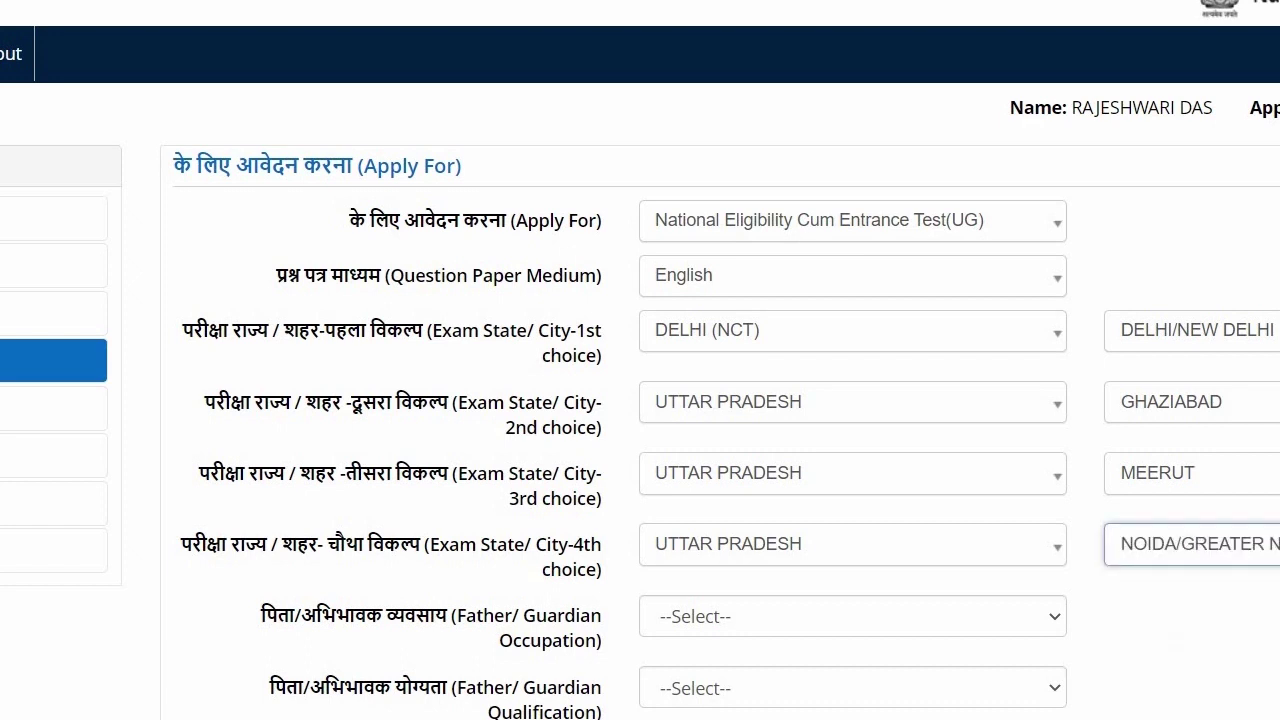
Select MEDICAL as father/guardian occupation and POST GRADUATE as qualification.
click(1056, 622)
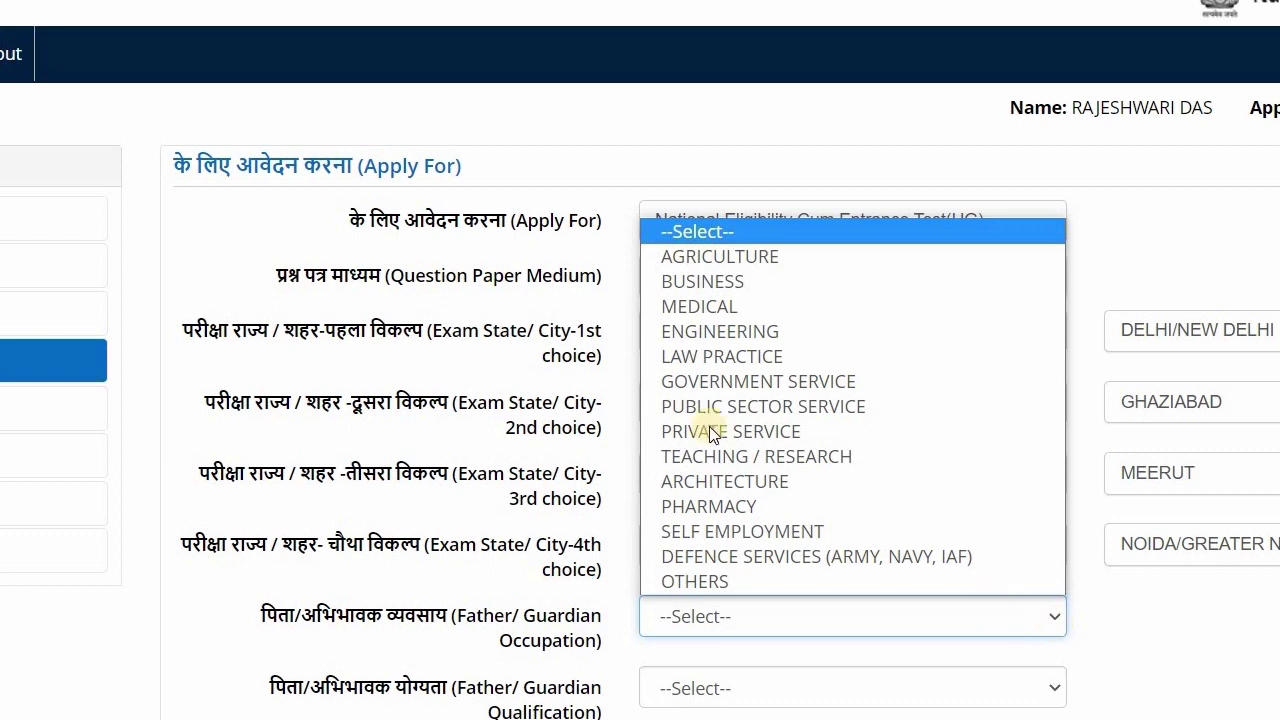
click(744, 306)
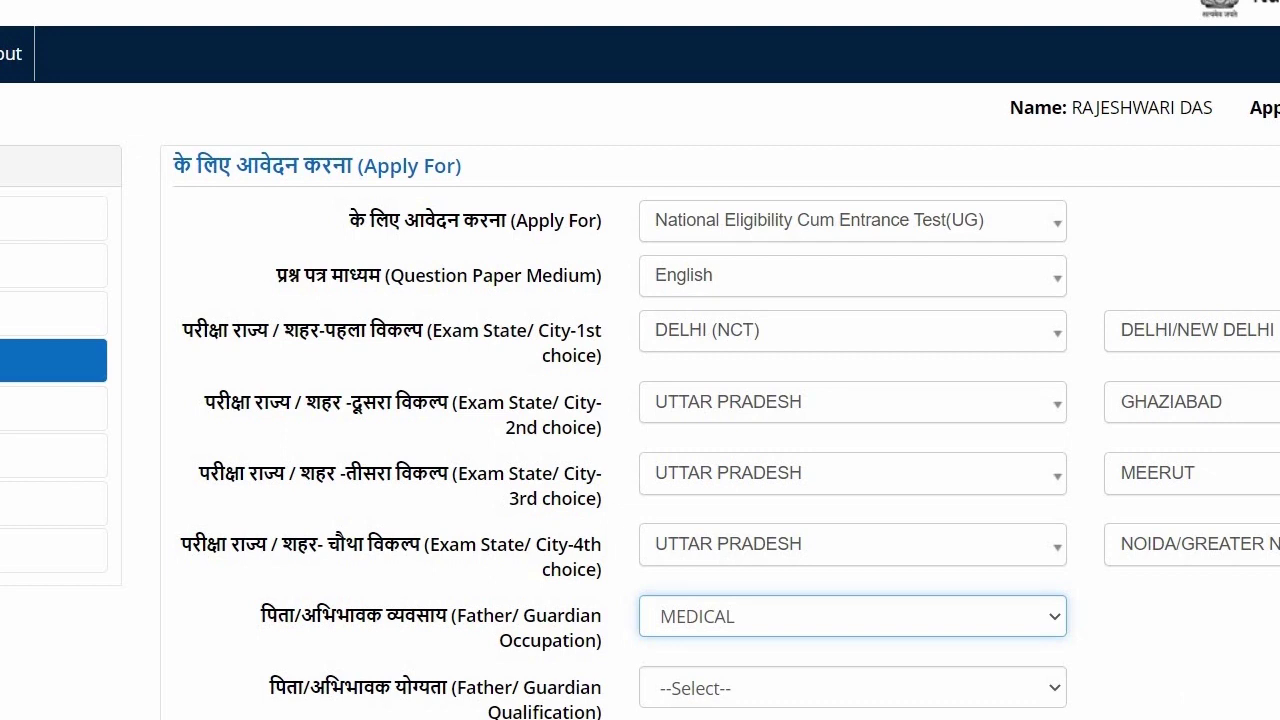
scroll(1260, 598, down, 2)
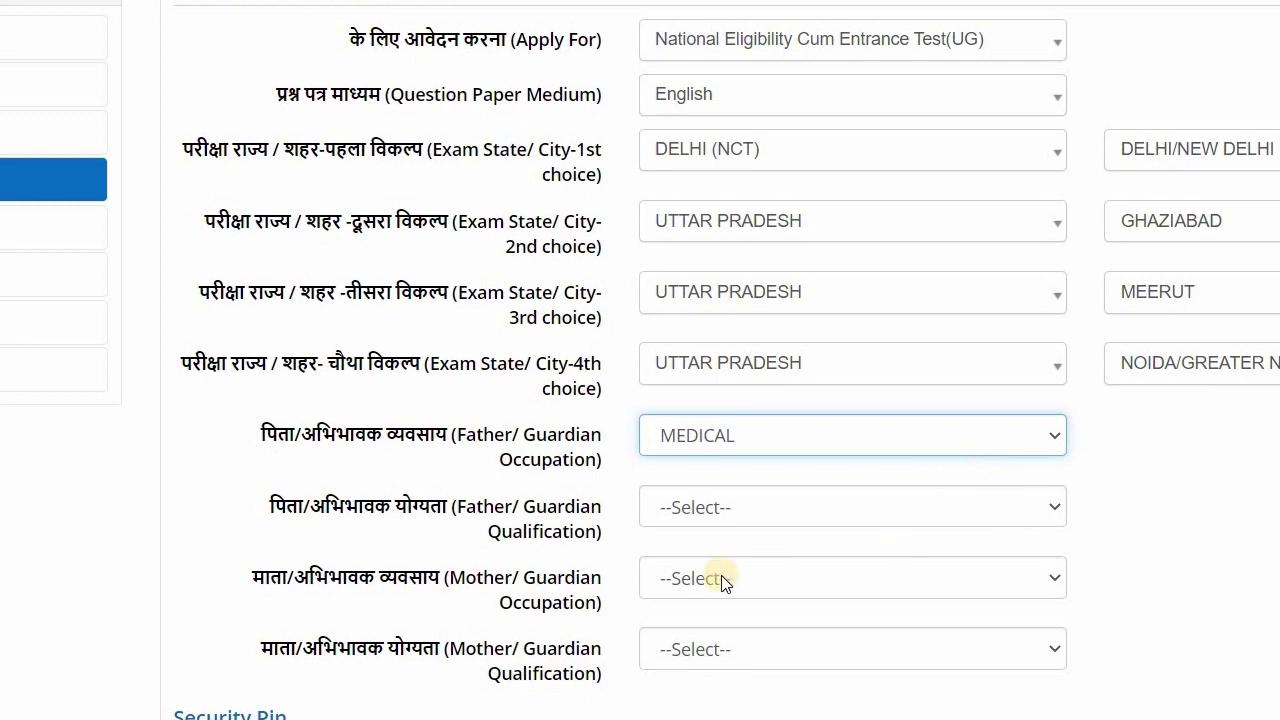
click(1057, 509)
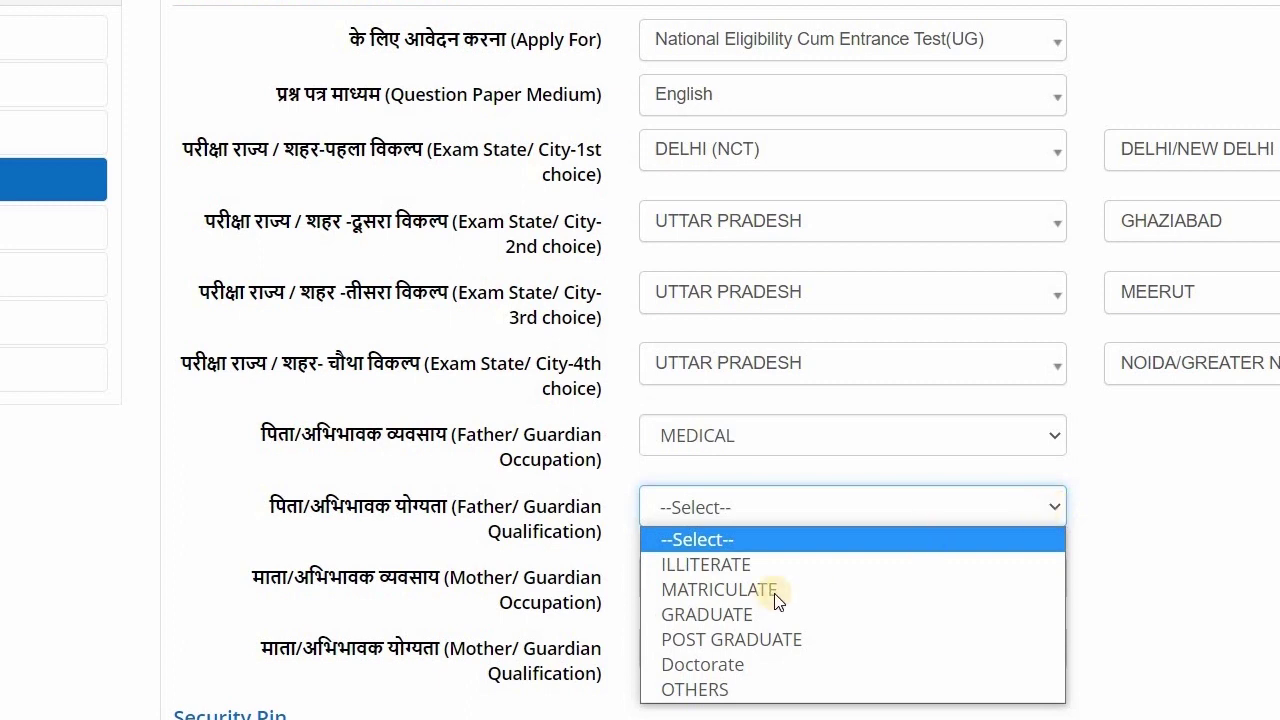
click(777, 645)
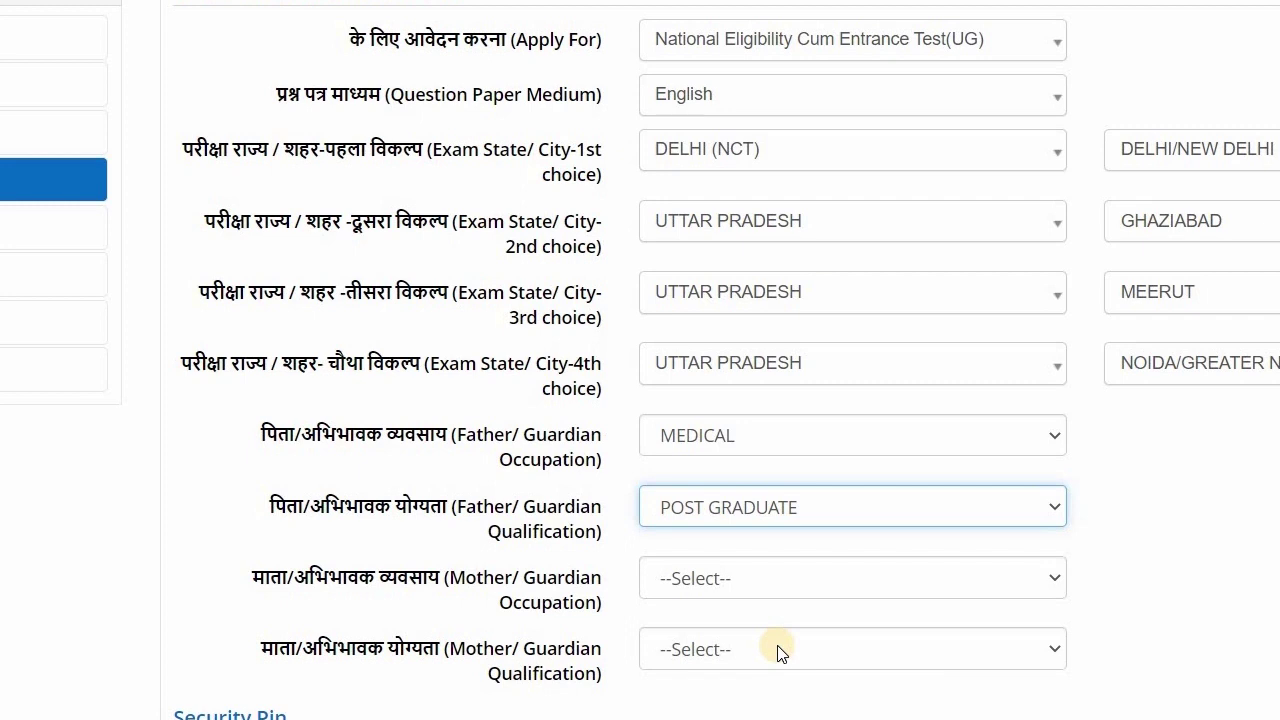
Select OTHERS (INCLUDING HOUSE WIFE) as mother/guardian occupation and GRADUATE as qualification.
click(1051, 578)
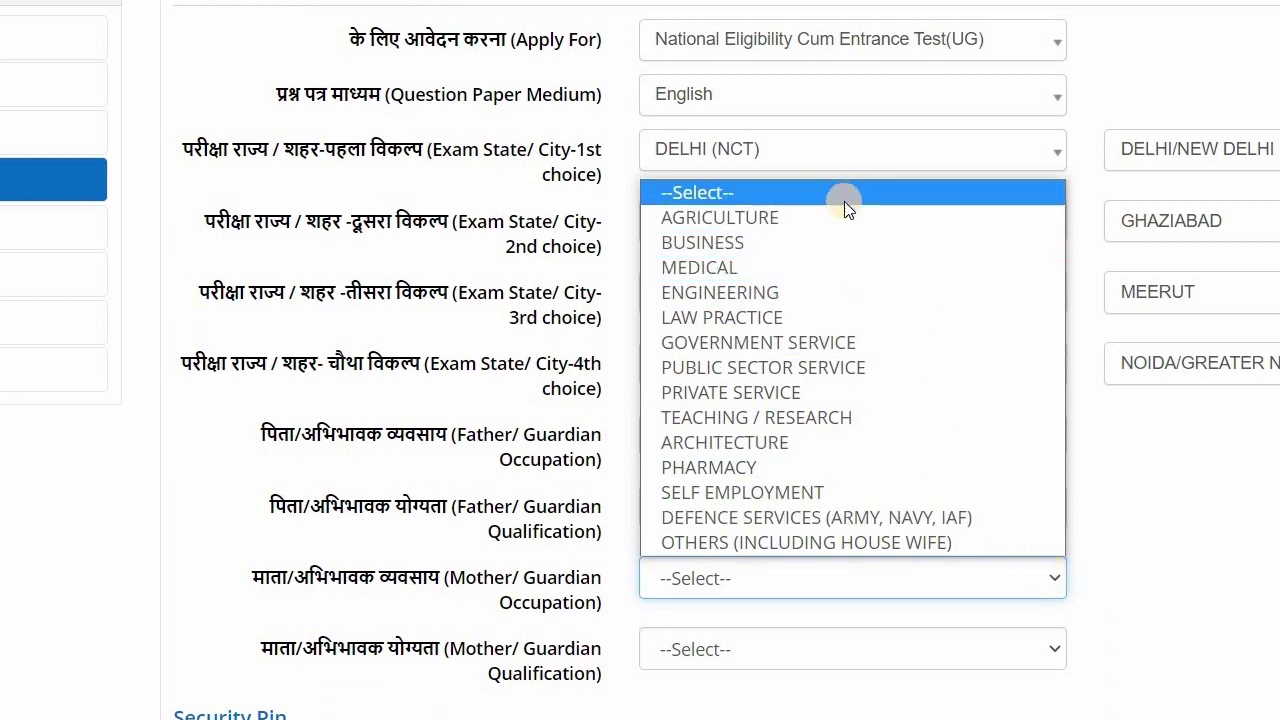
click(853, 542)
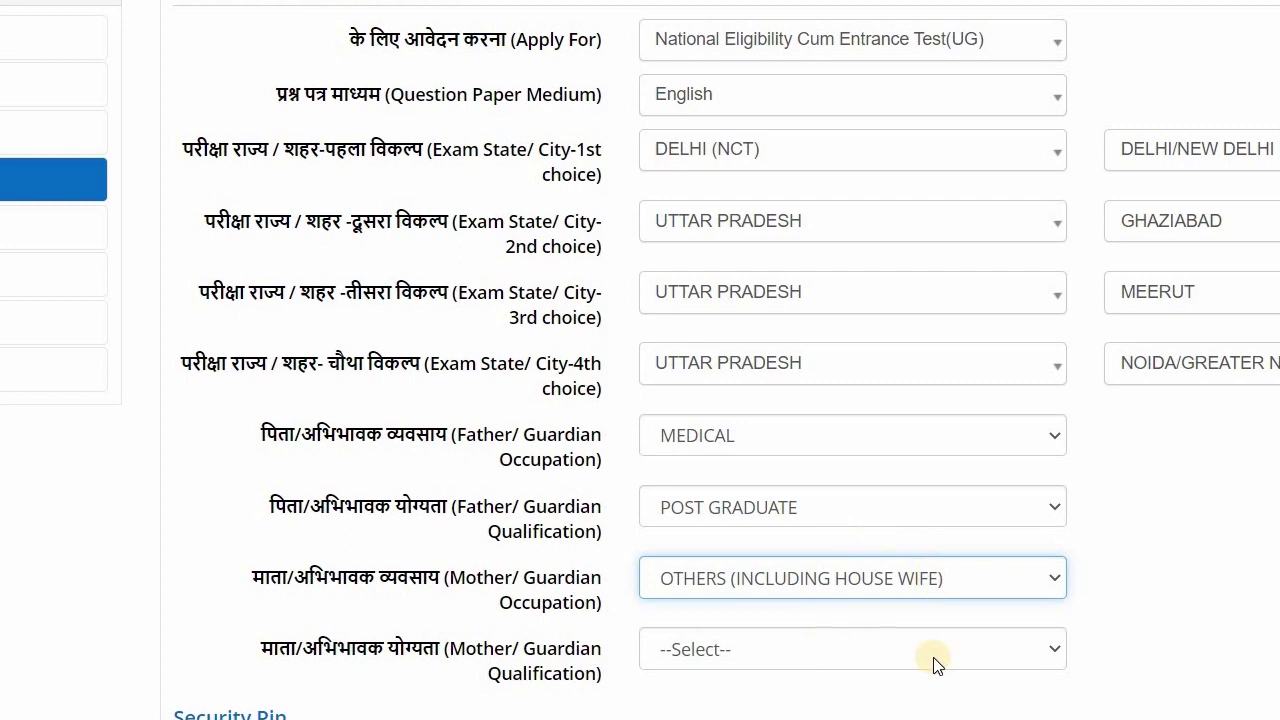
click(1052, 648)
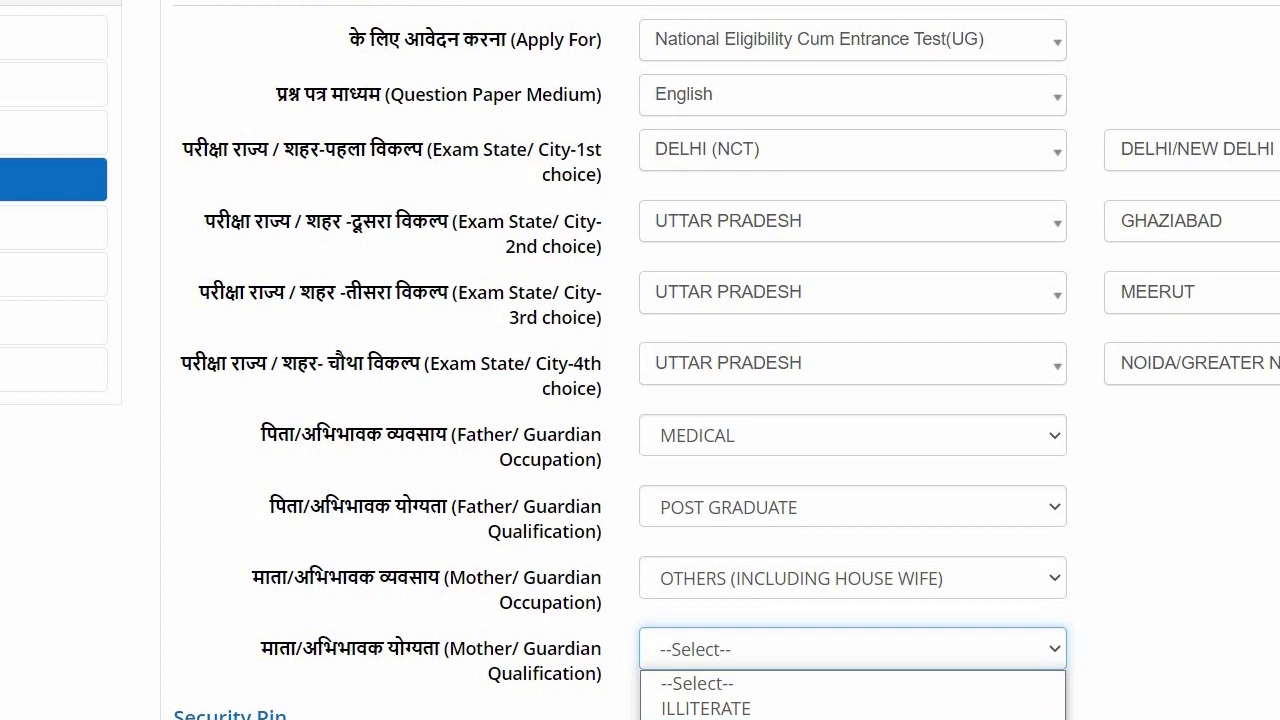
click(852, 718)
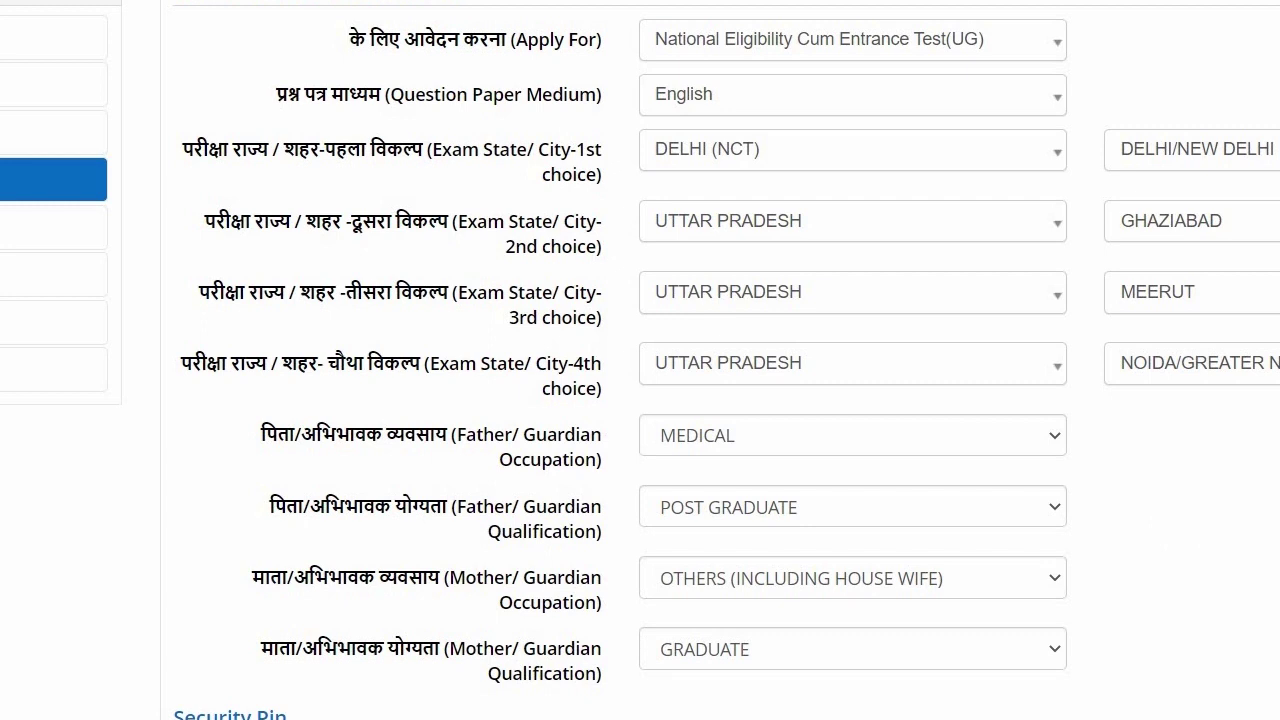
scroll(640, 360, down, 3)
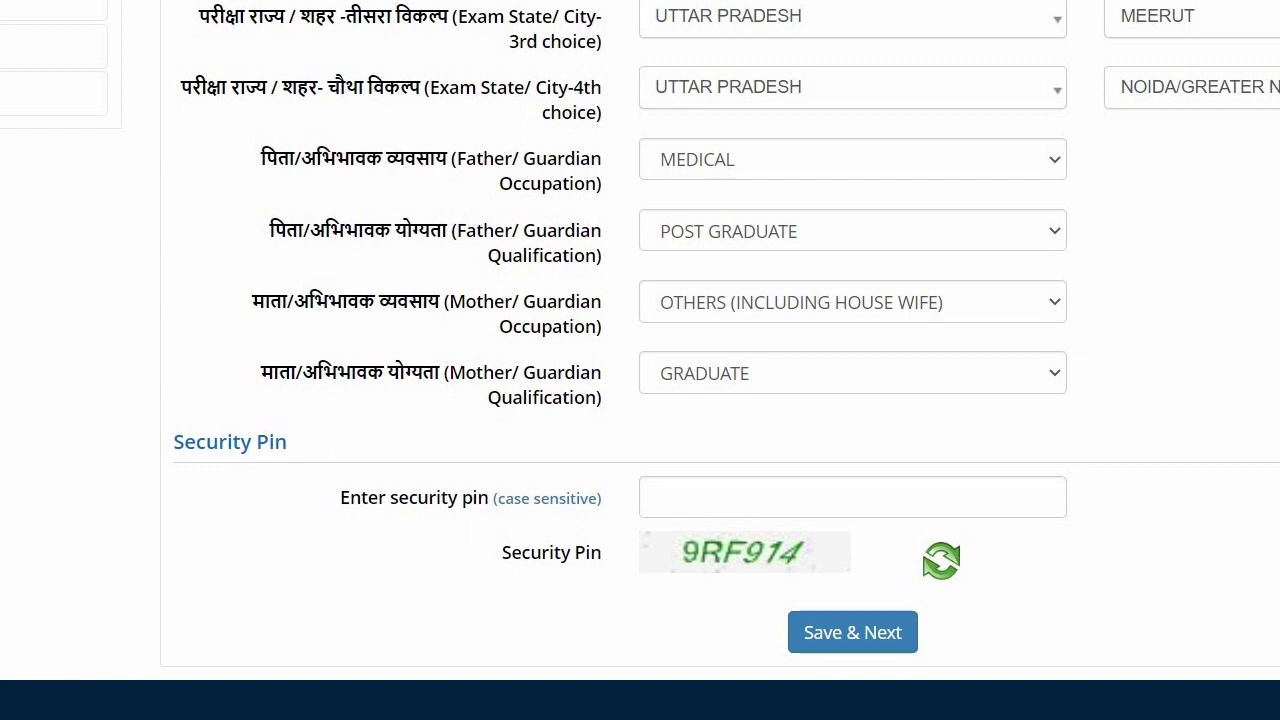
Enter the displayed captcha security pin and submit the page with Save & Next.
click(714, 497)
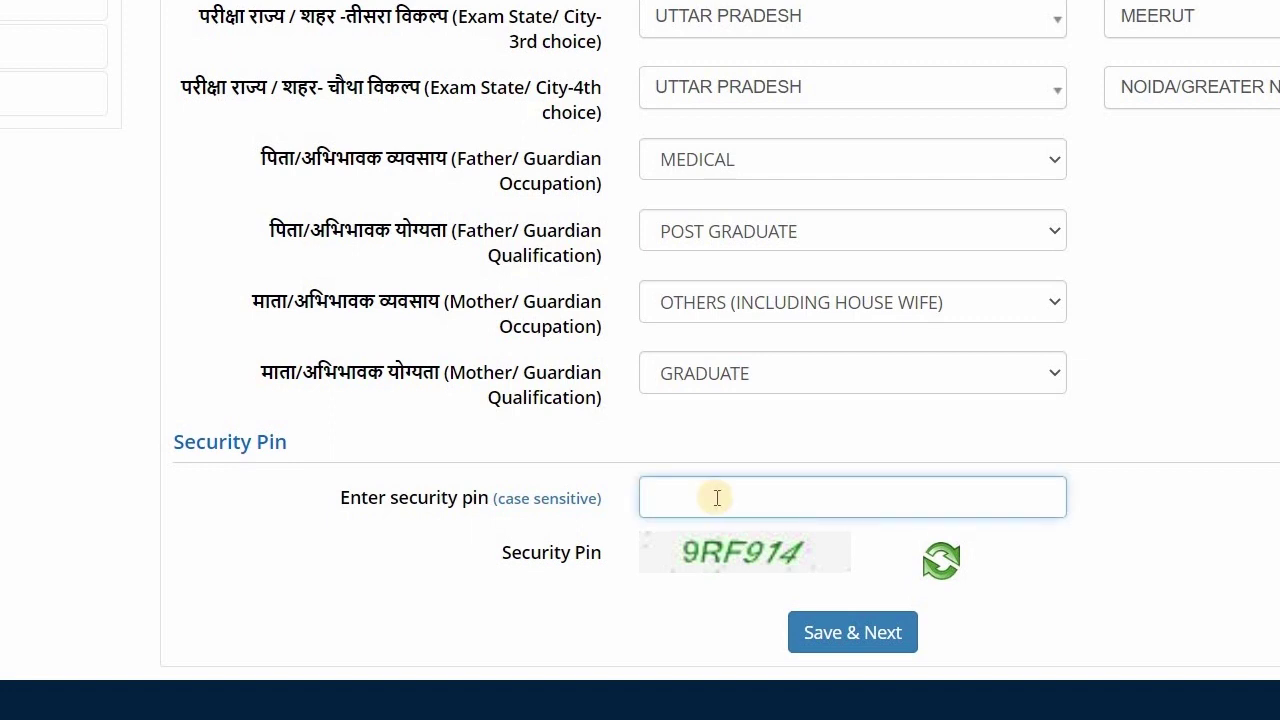
text(9RF914)
click(850, 638)
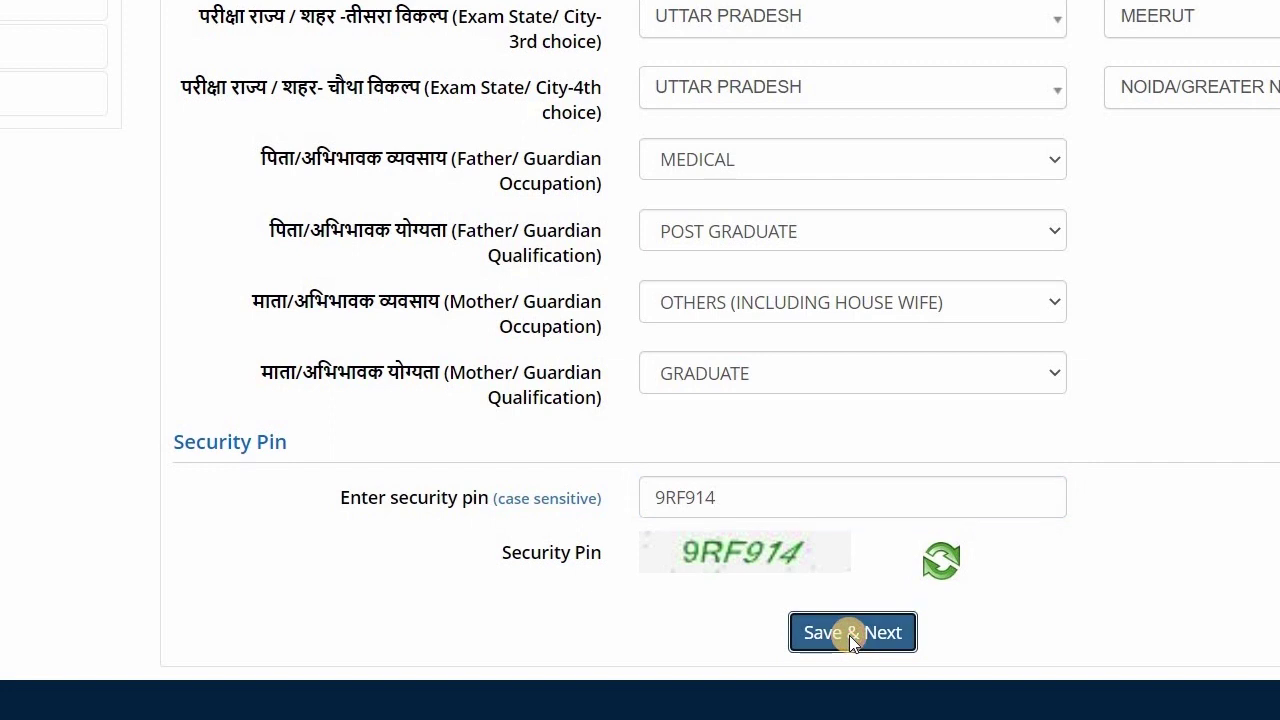
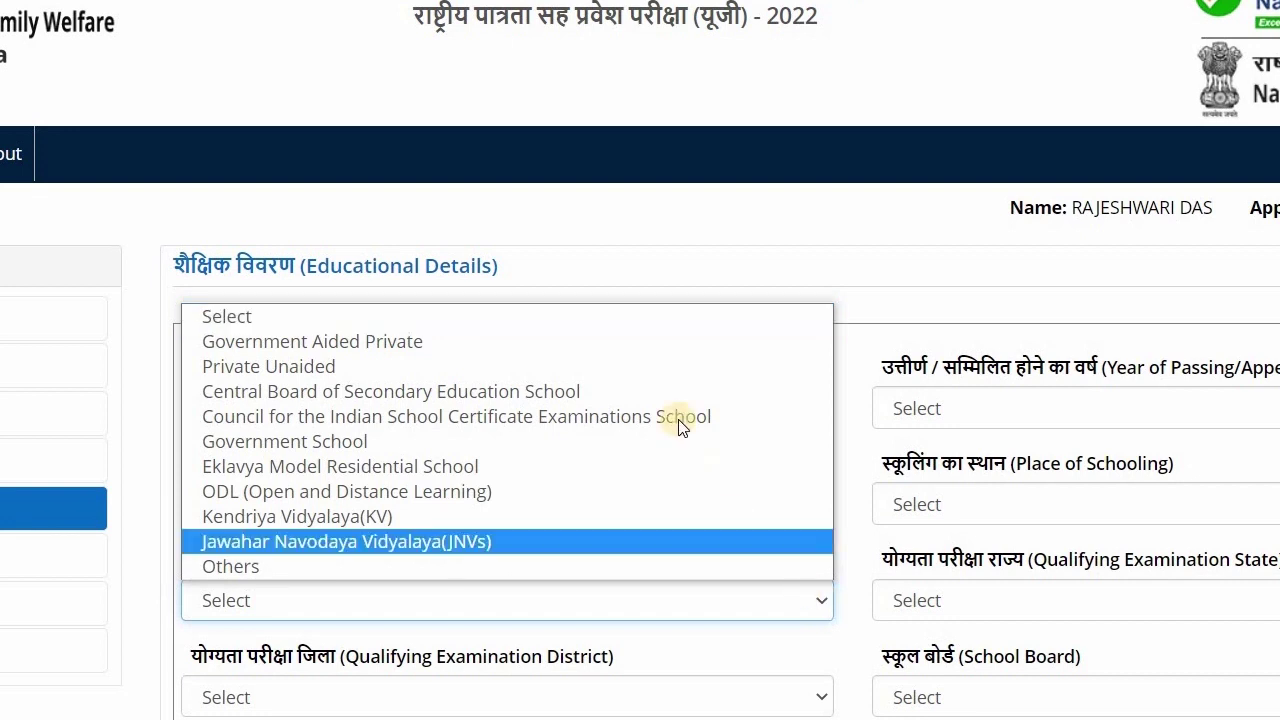
Choose Central Board of Secondary Education School as the 10th school type and check the empty District list.
click(567, 397)
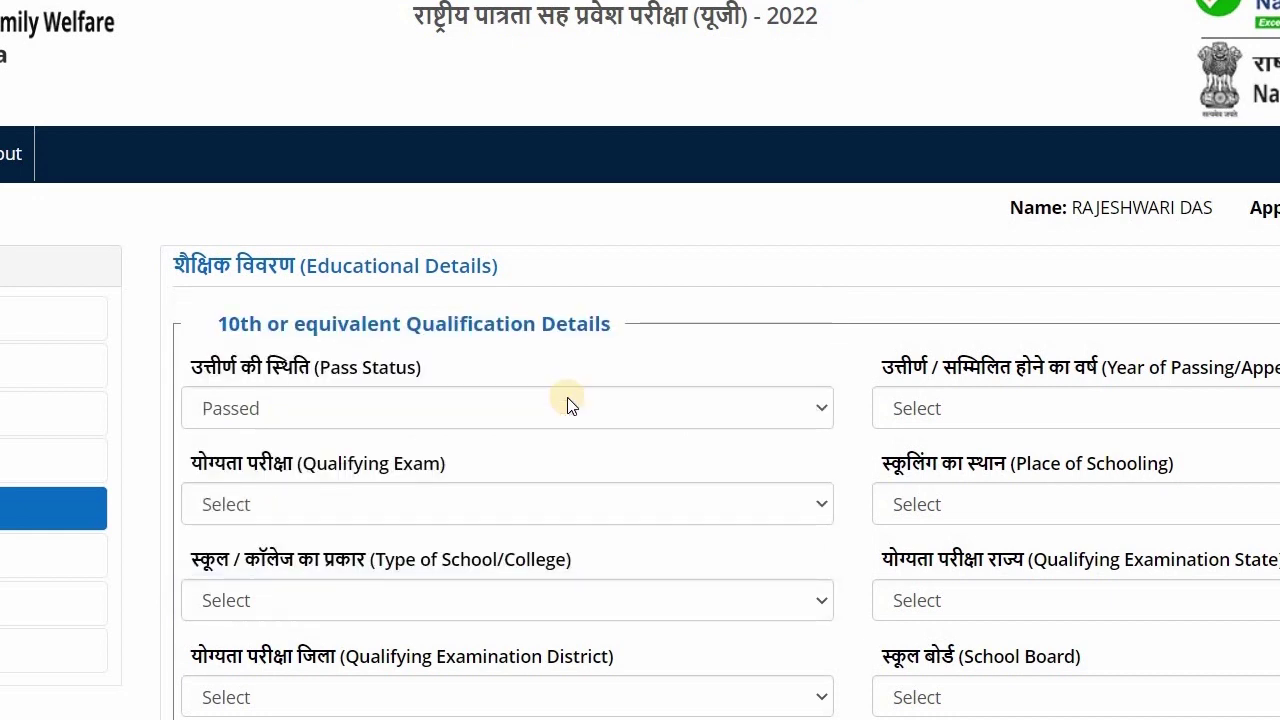
click(824, 597)
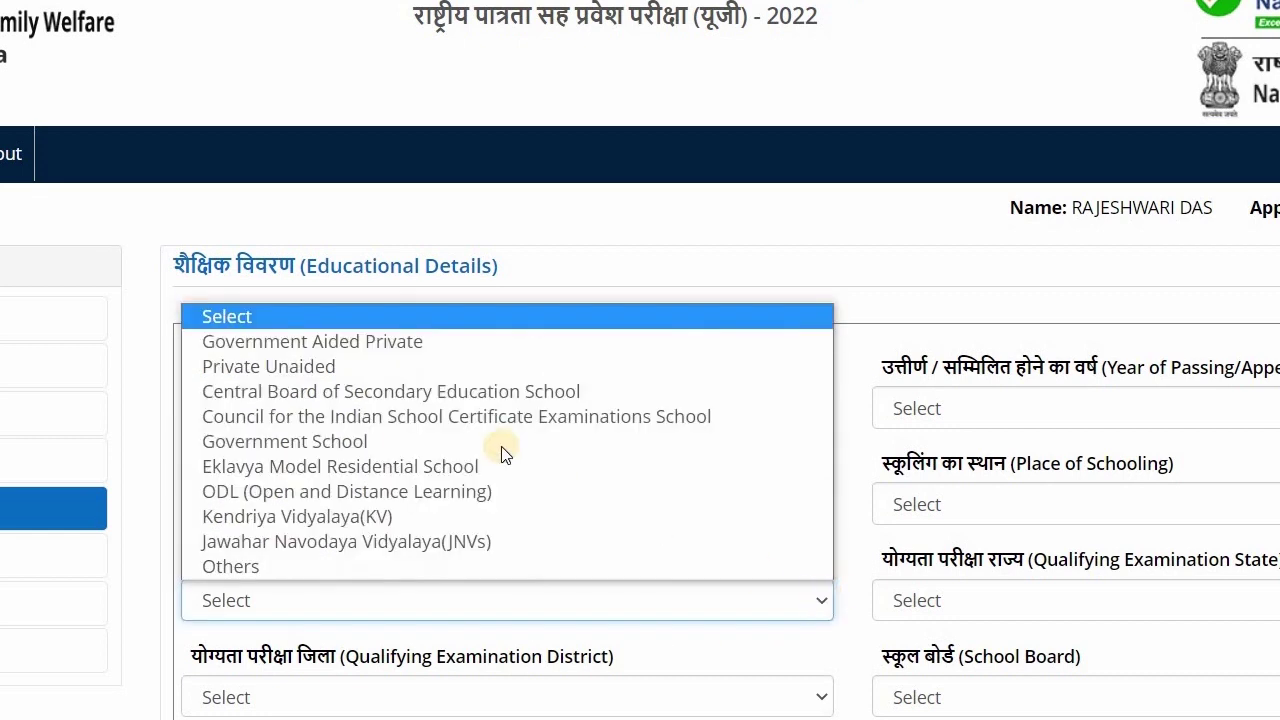
click(506, 393)
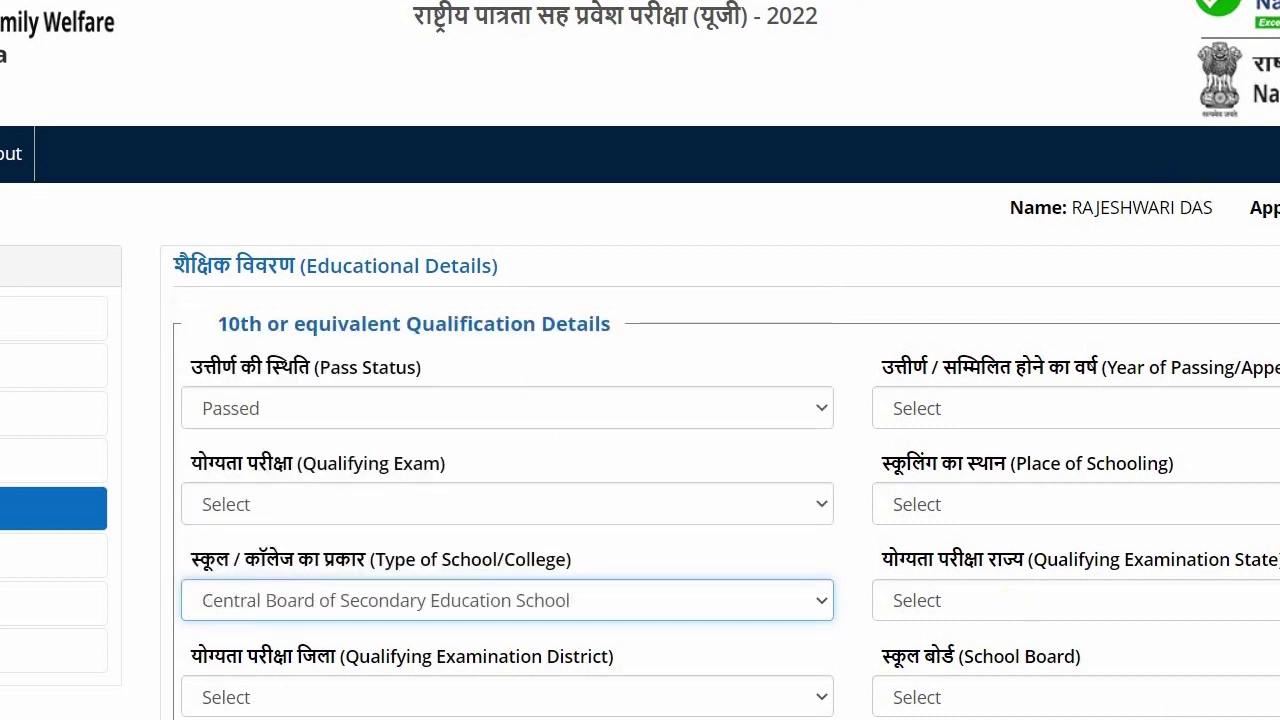
scroll(640, 360, down, 6)
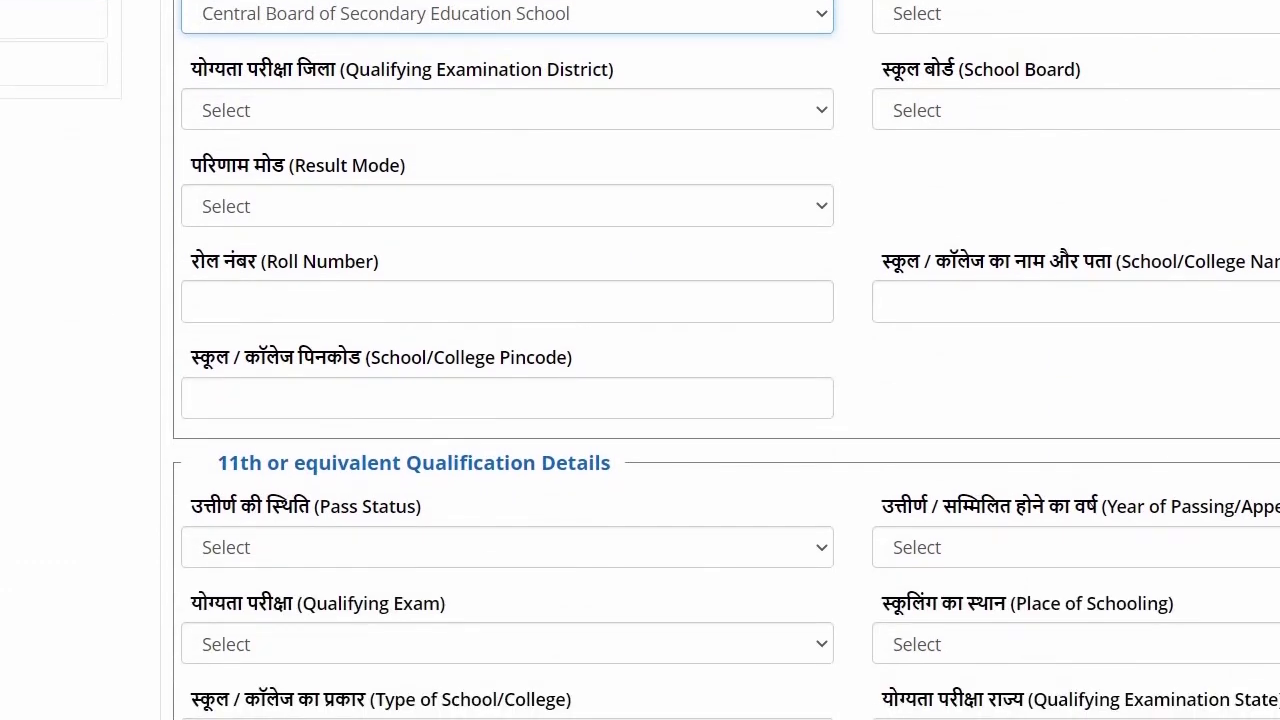
click(820, 93)
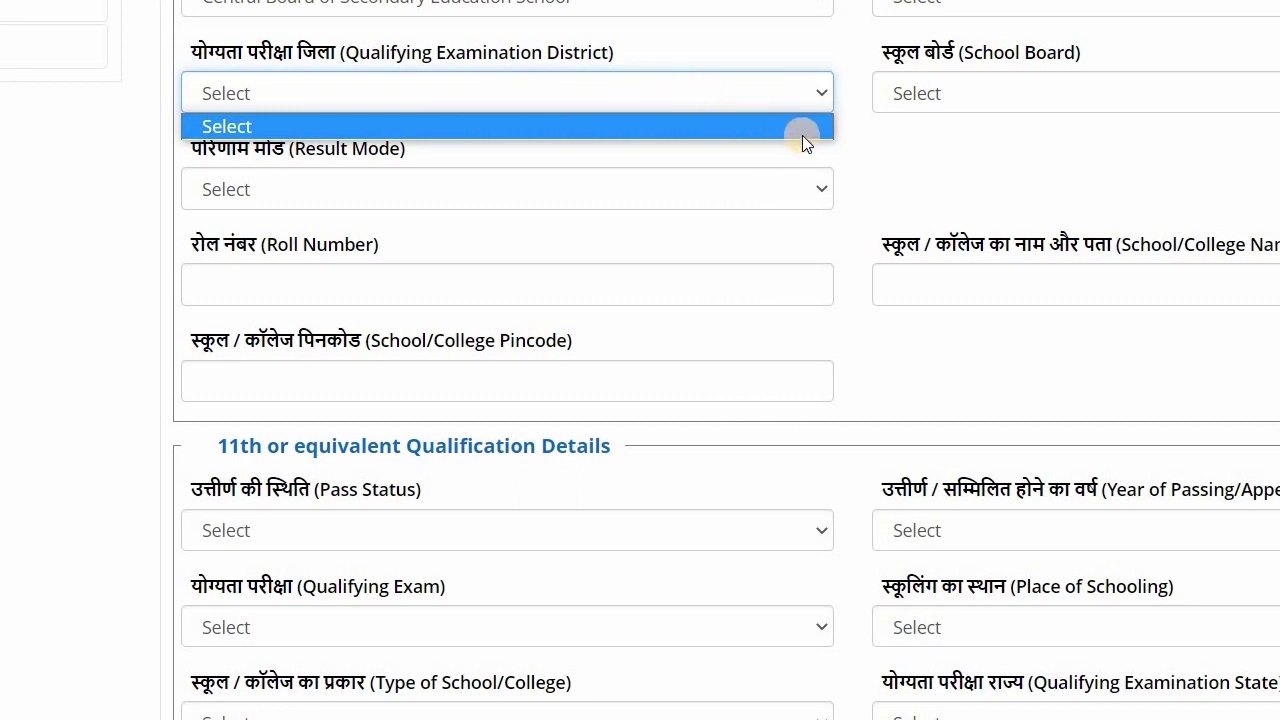
click(908, 146)
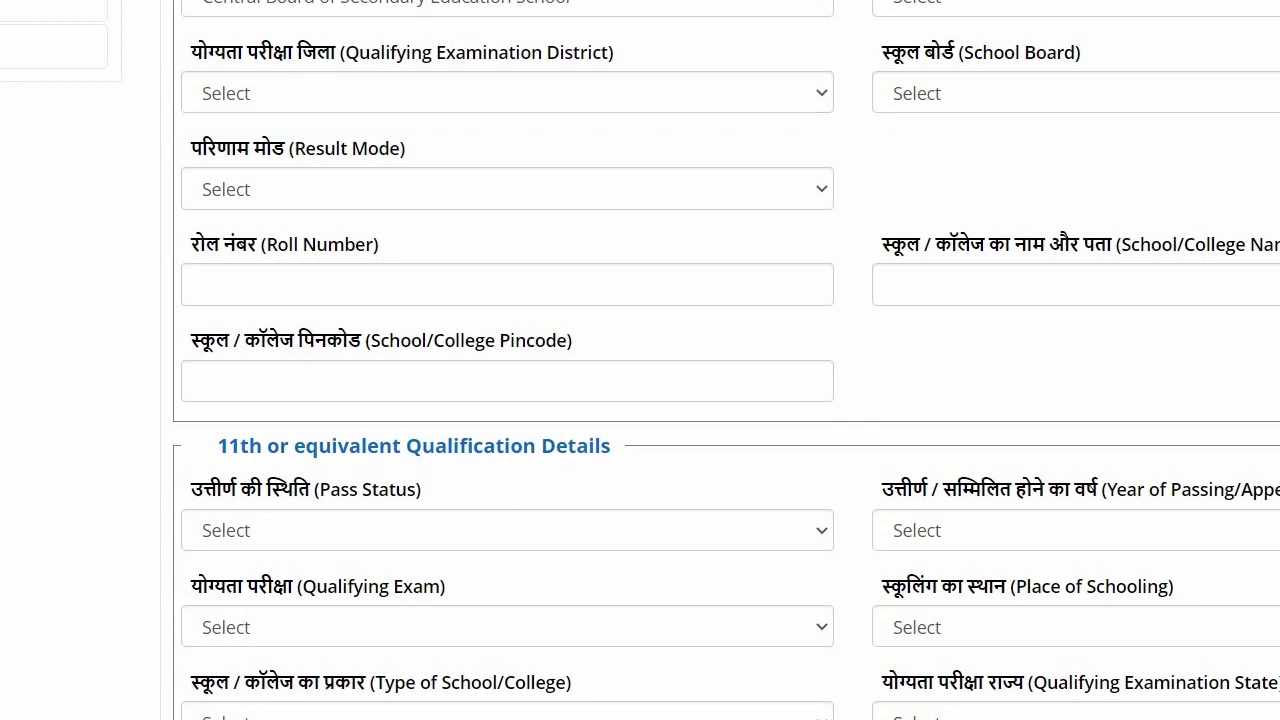
scroll(640, 360, up, 5)
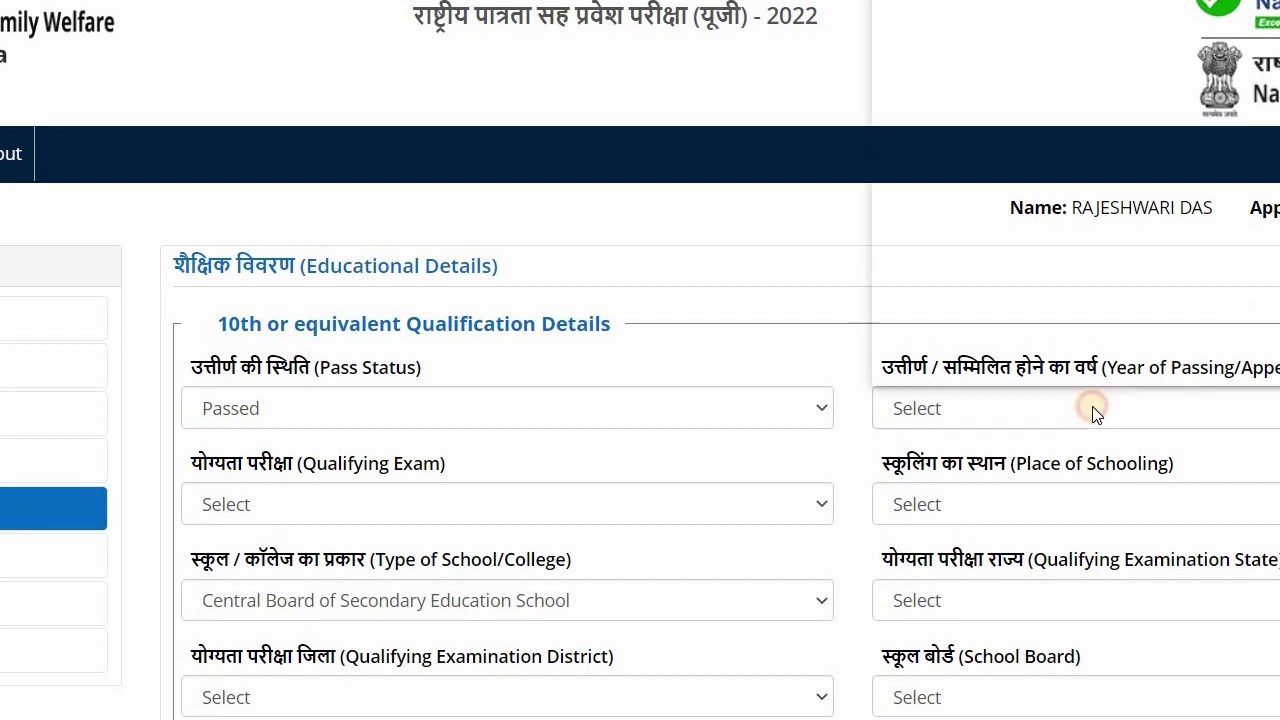
Set the 10th Year of Passing to 2017 and Place of Schooling to Urban.
click(1092, 410)
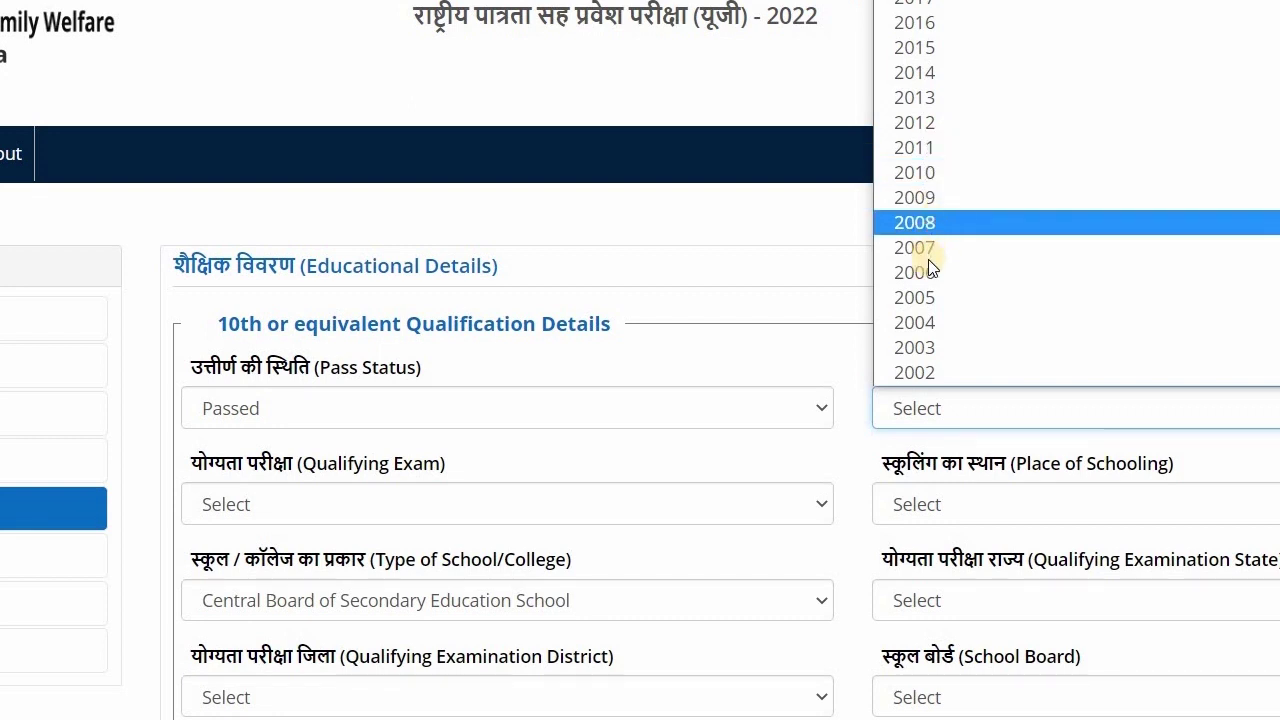
key(Down)
key(Down)
key(Down)
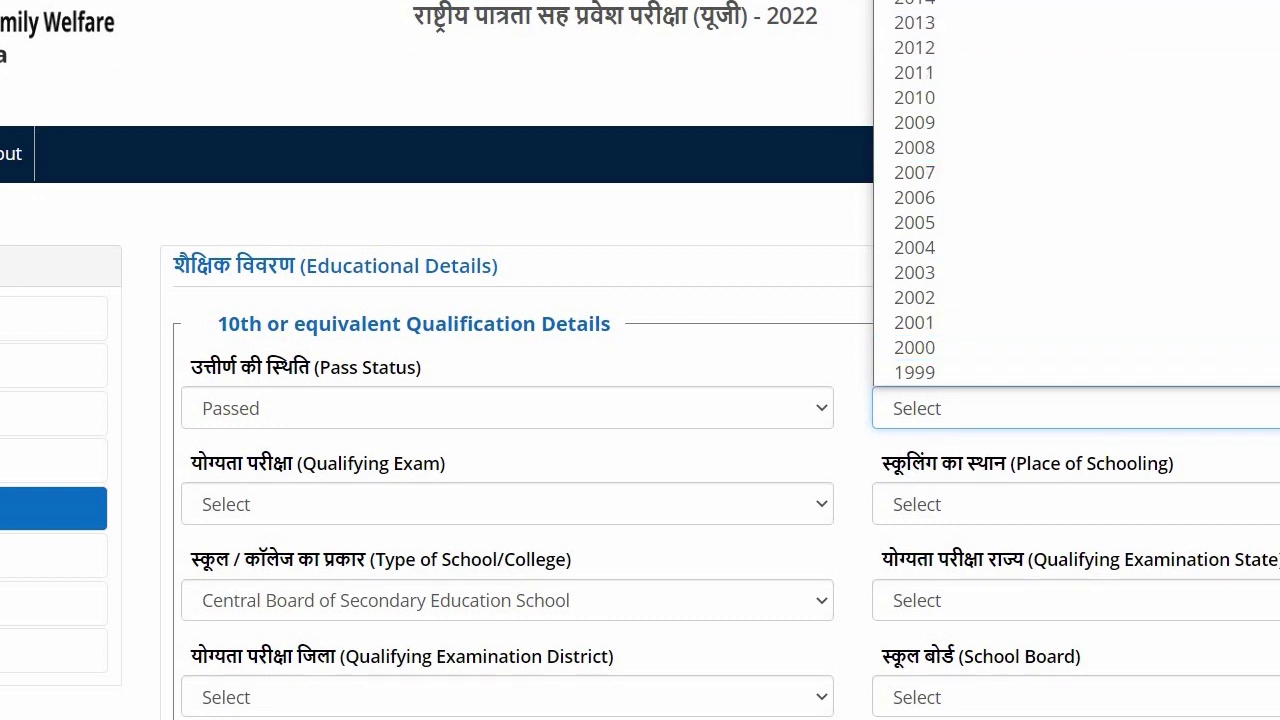
click(1000, 0)
click(990, 507)
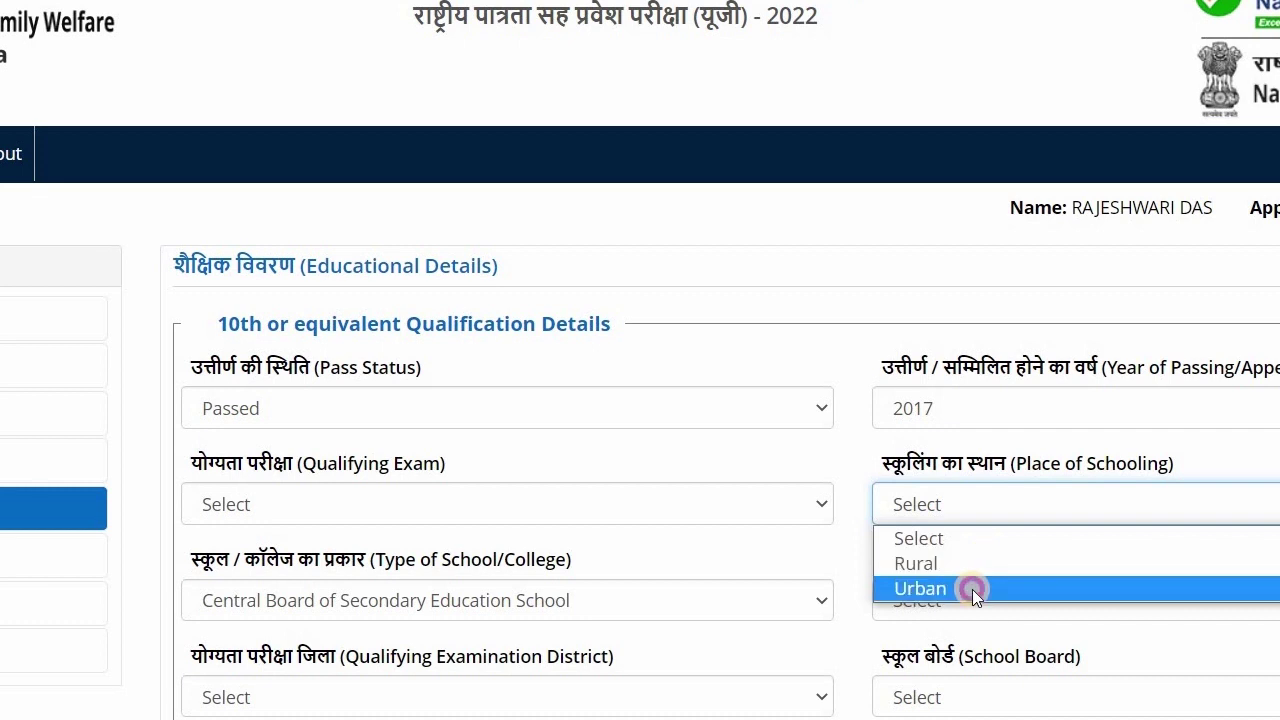
click(972, 589)
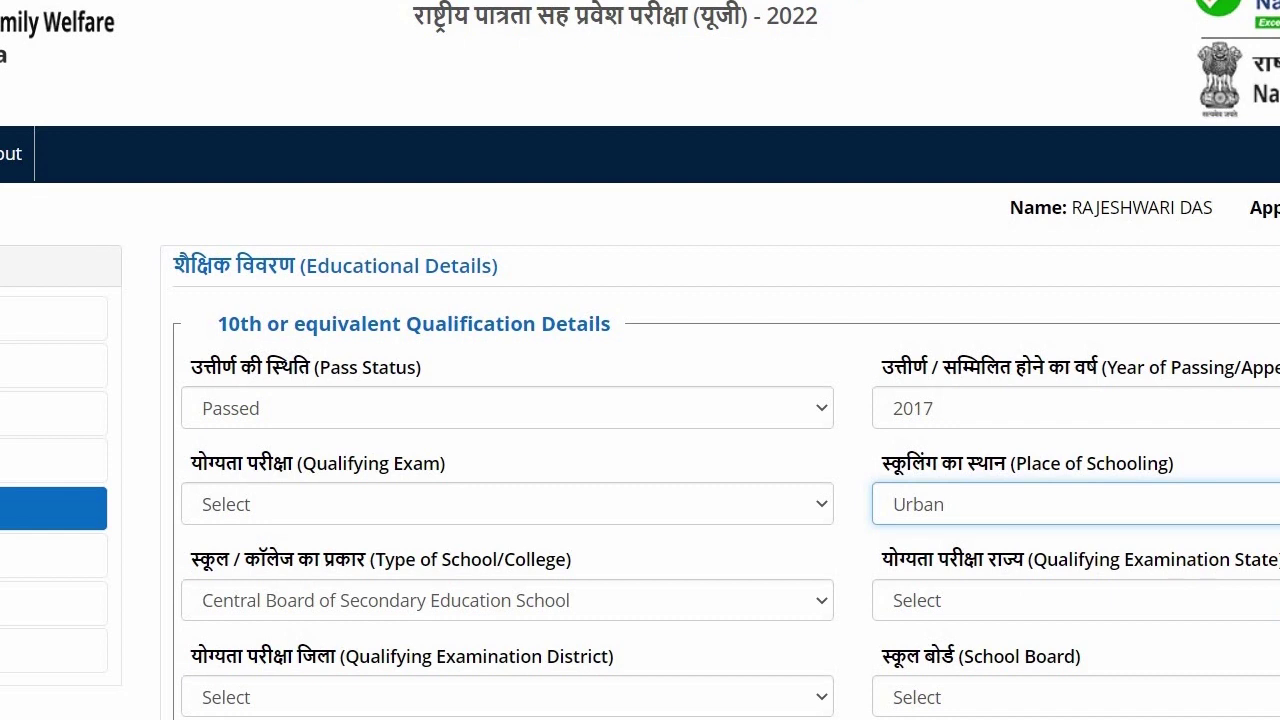
Set the 10th Qualifying Examination State to UTTAR PRADESH and School Board to CENTRAL BOARD OF SECONDARY EDUCATION.
click(1270, 600)
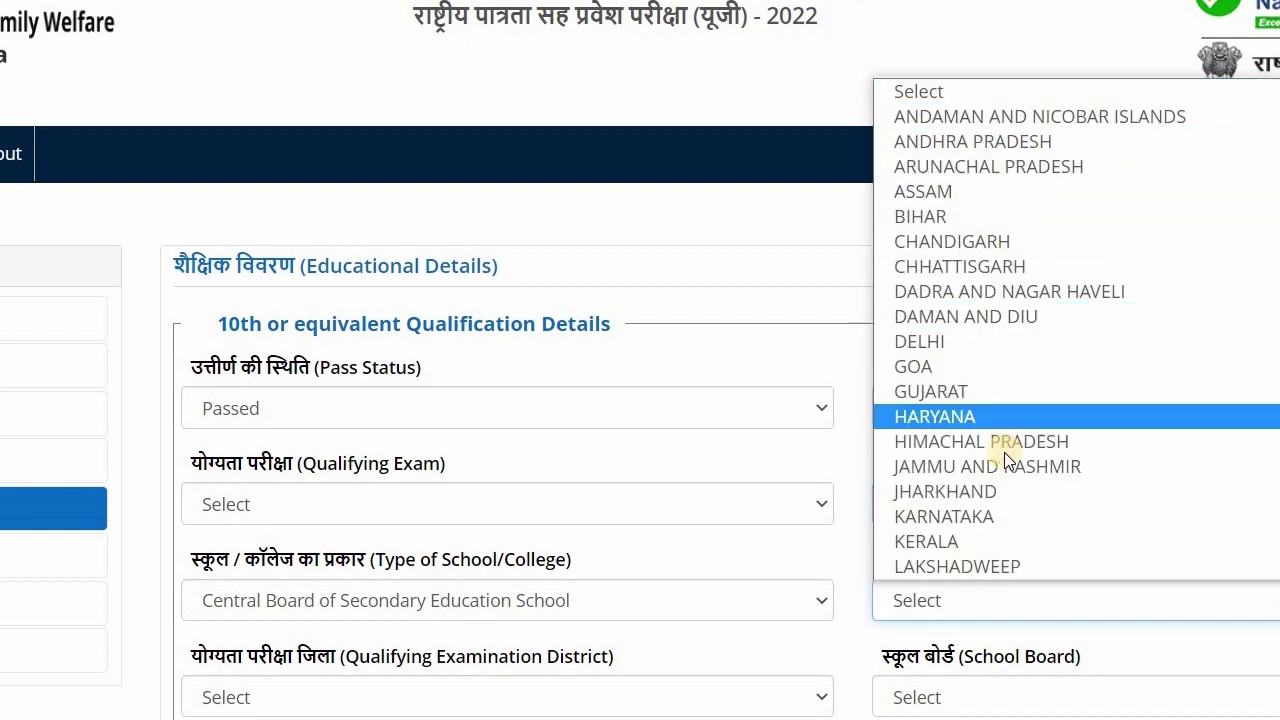
key(Down)
key(Down)
key(Down)
key(Down)
key(Down)
key(Down)
key(Down)
key(Down)
key(Down)
key(Down)
key(Down)
key(Down)
key(Down)
key(Down)
key(Down)
key(Down)
key(Down)
key(Down)
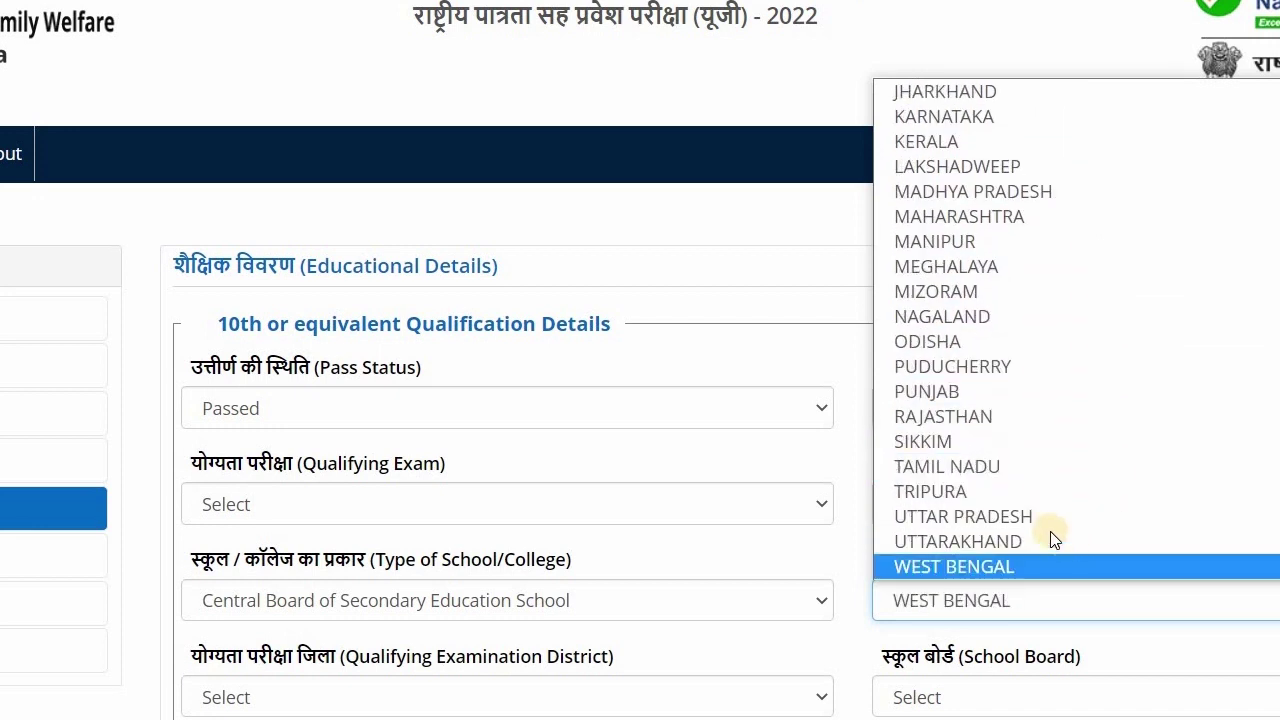
click(1022, 515)
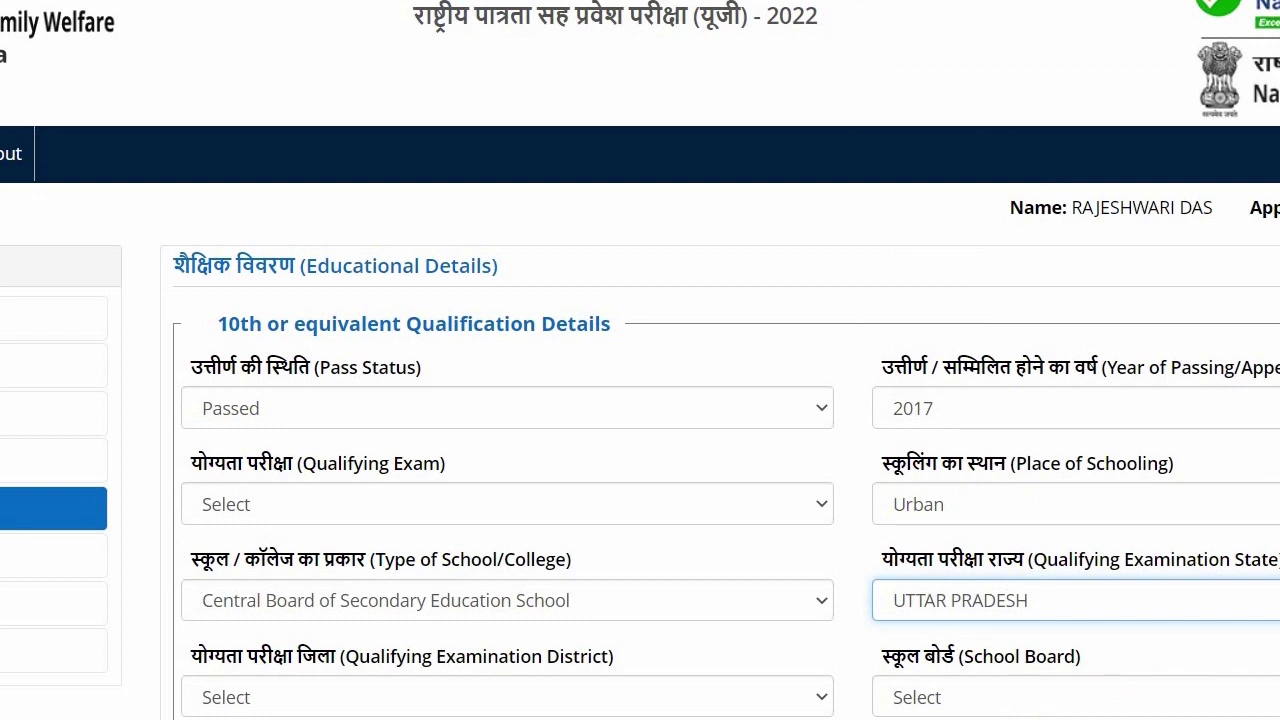
click(1060, 700)
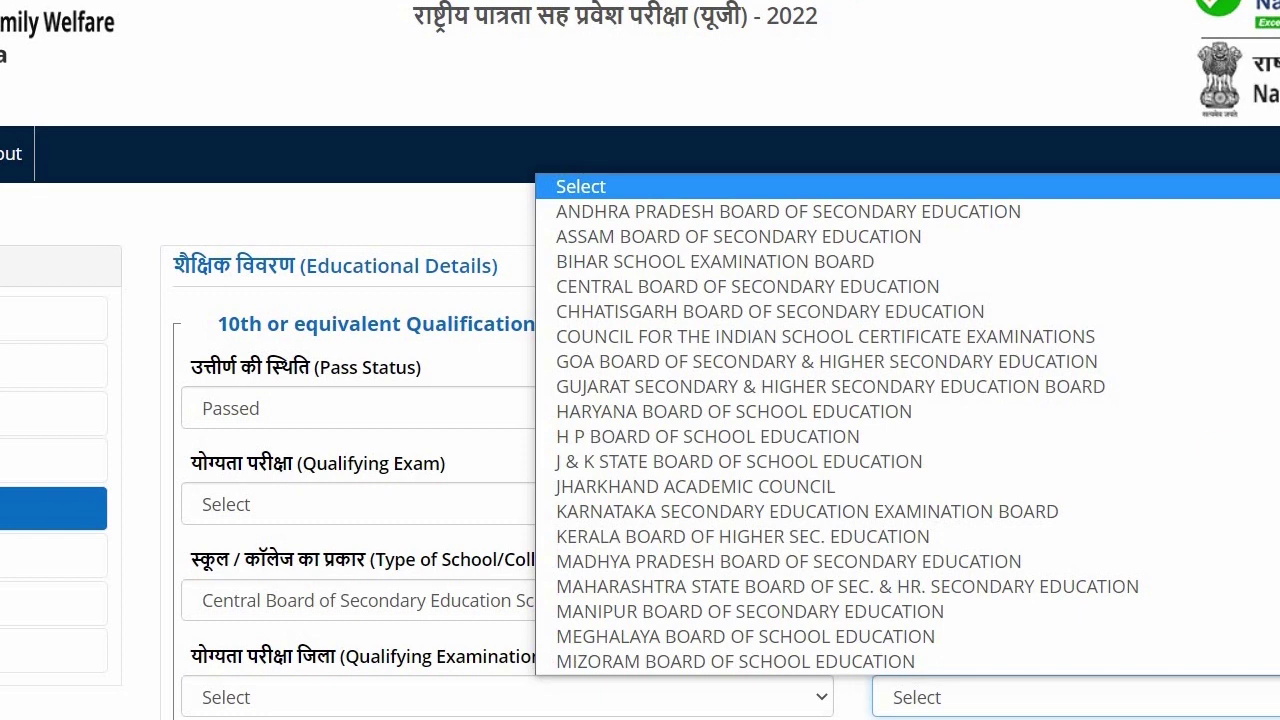
click(941, 284)
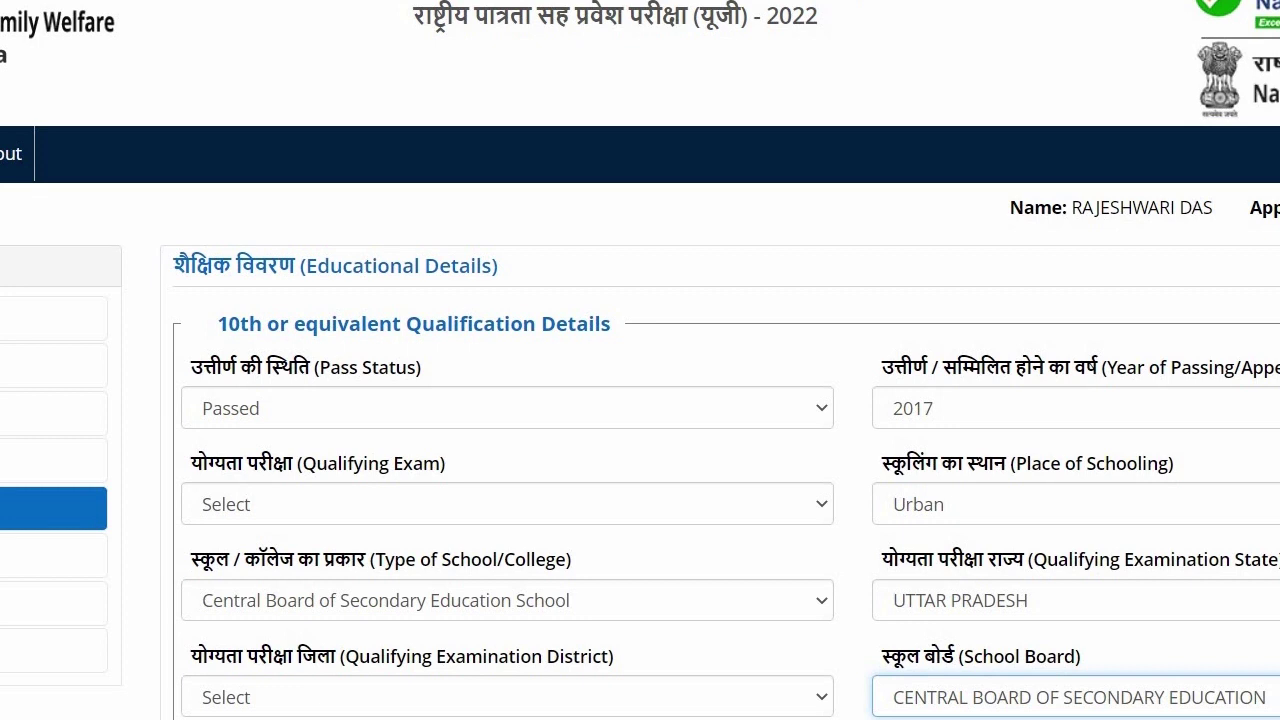
Recheck the empty District list and set the 10th Result Mode to Percentage.
scroll(640, 360, down, 5)
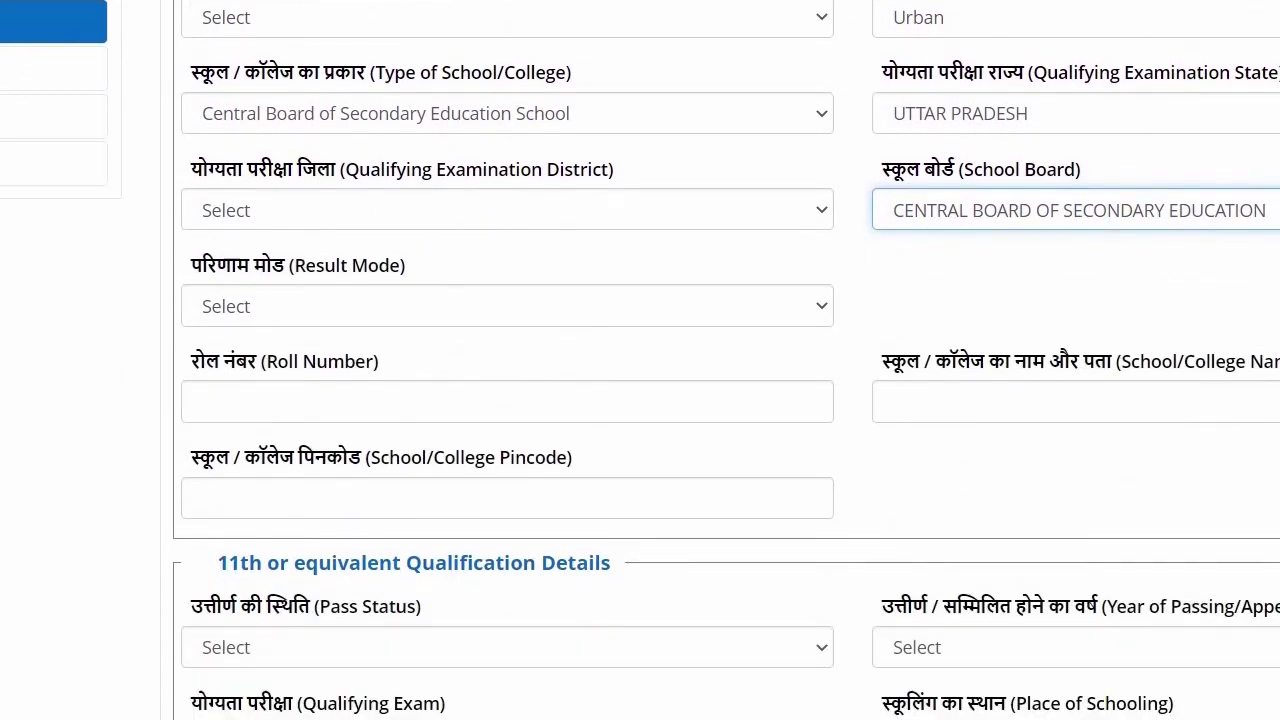
scroll(640, 360, down, 2)
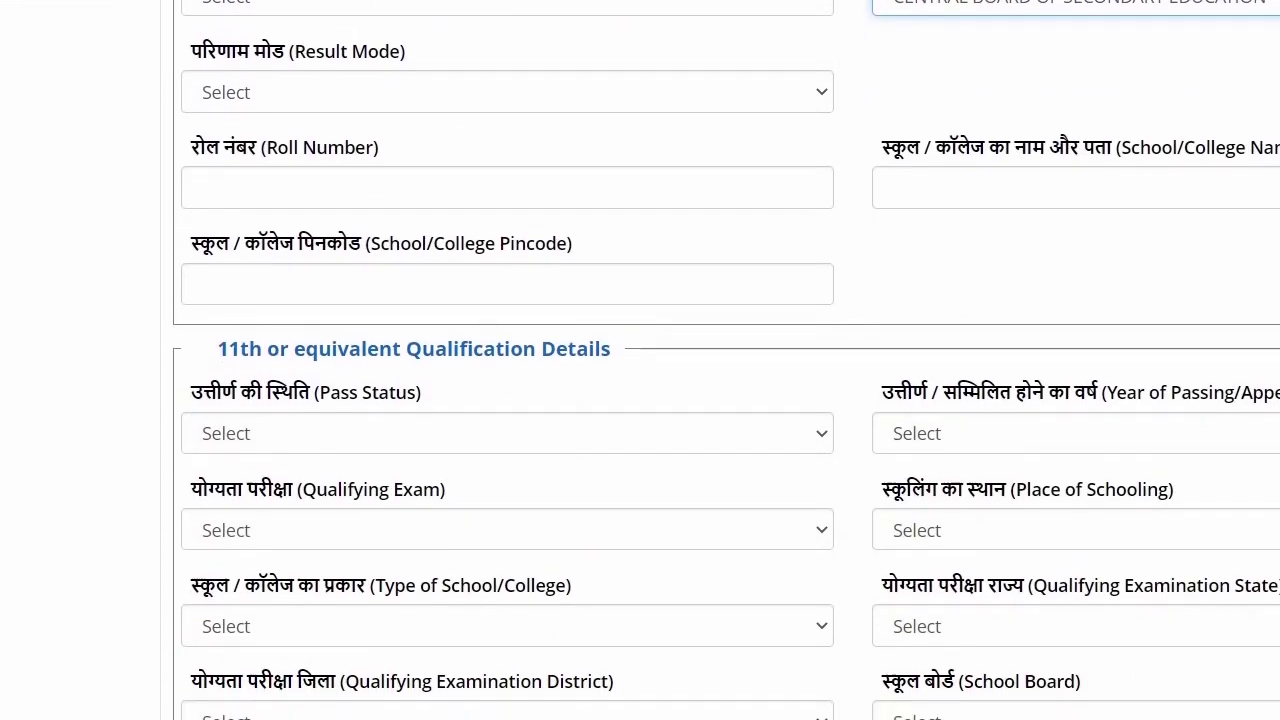
scroll(726, 360, up, 1)
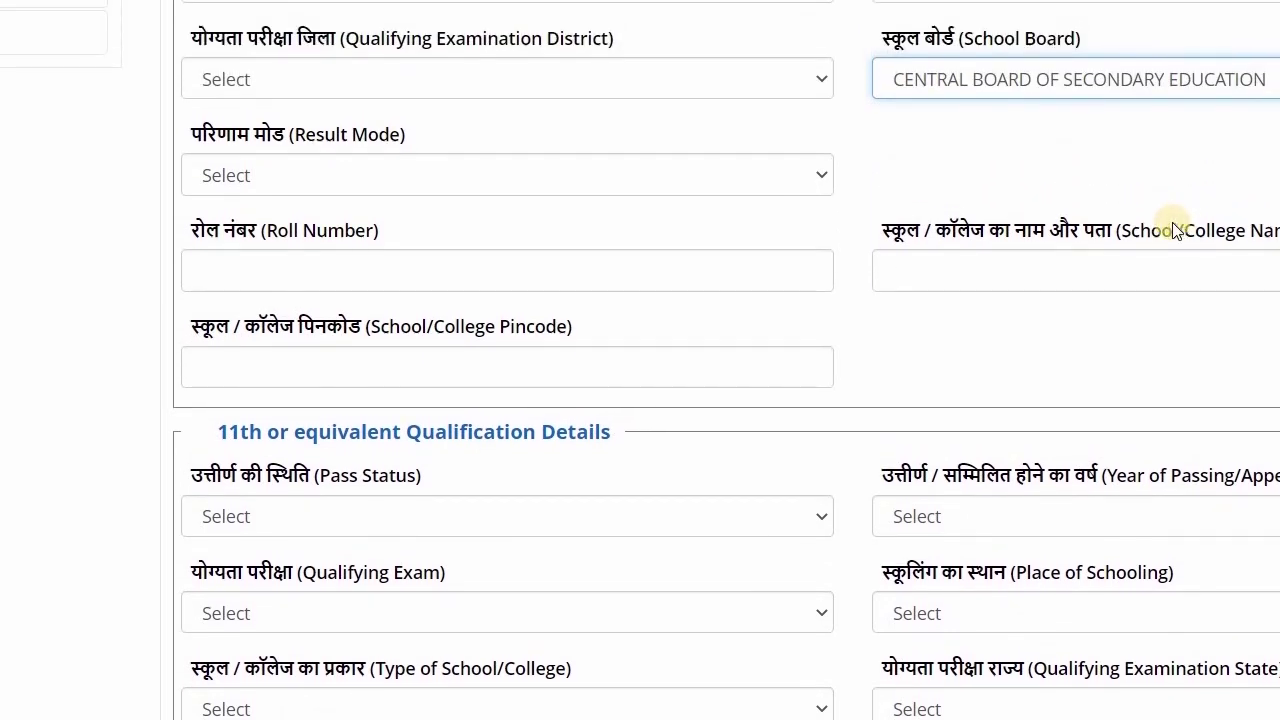
click(822, 82)
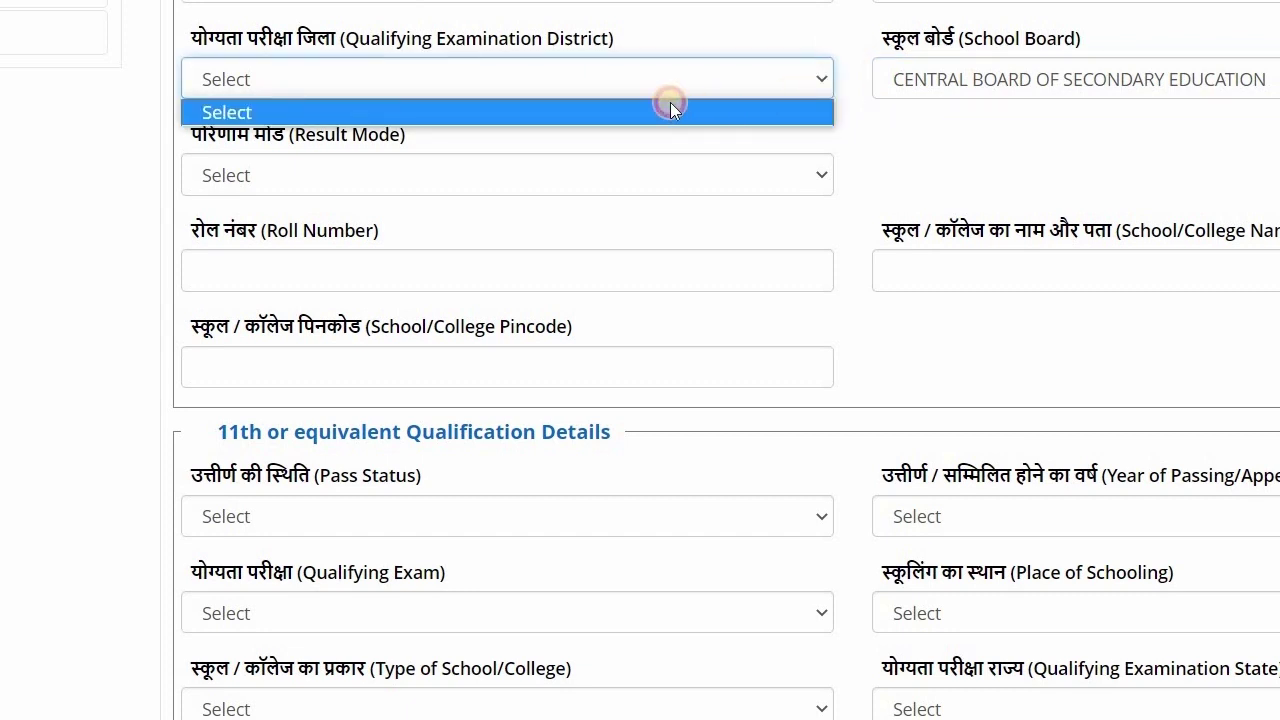
click(671, 106)
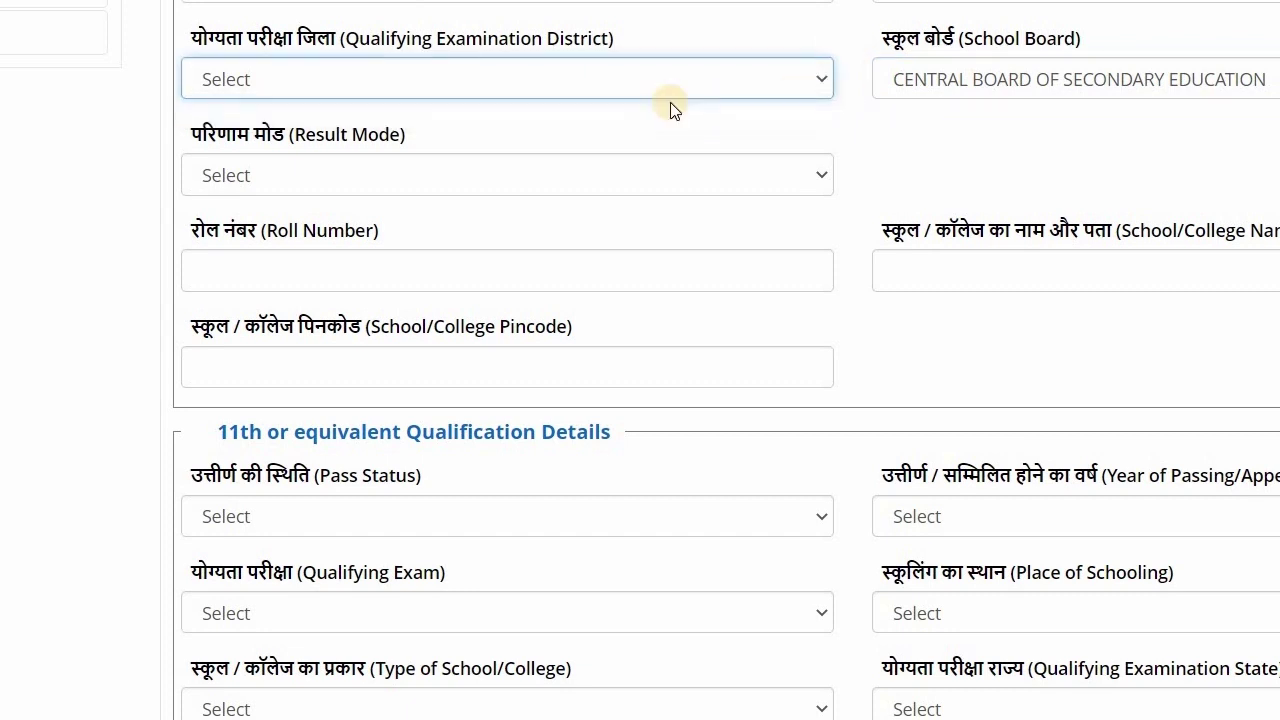
click(824, 176)
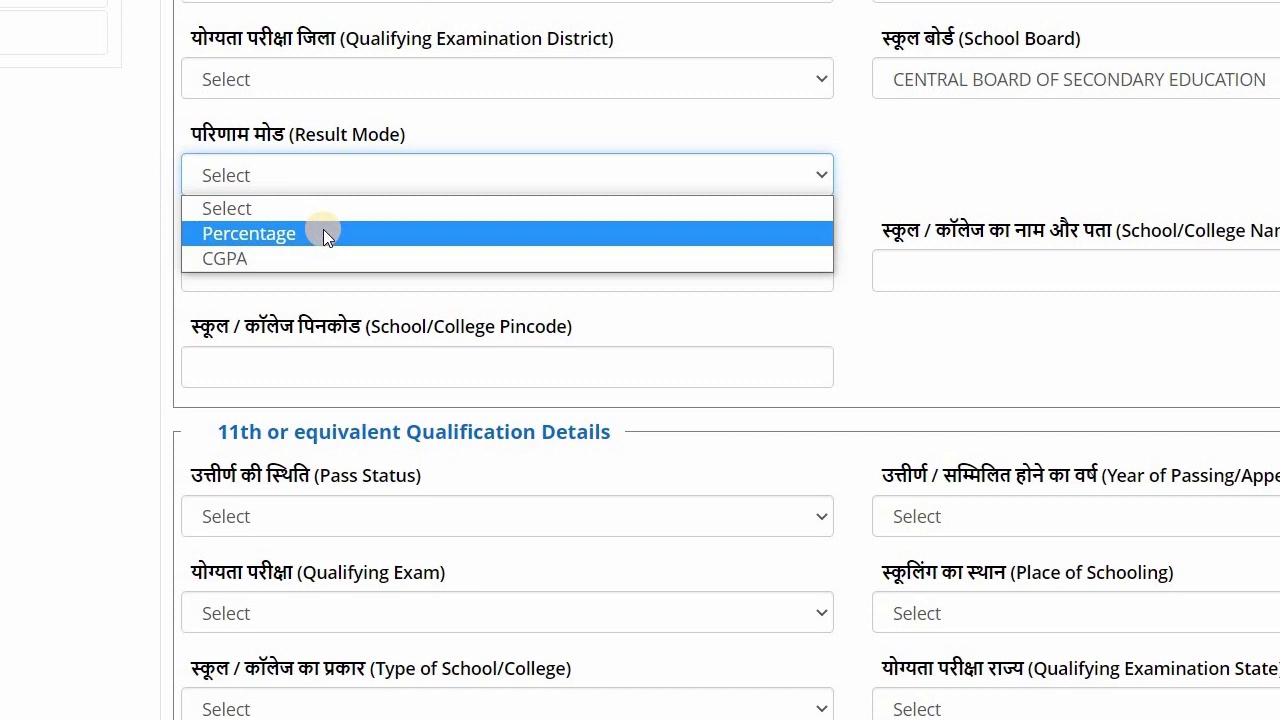
click(323, 230)
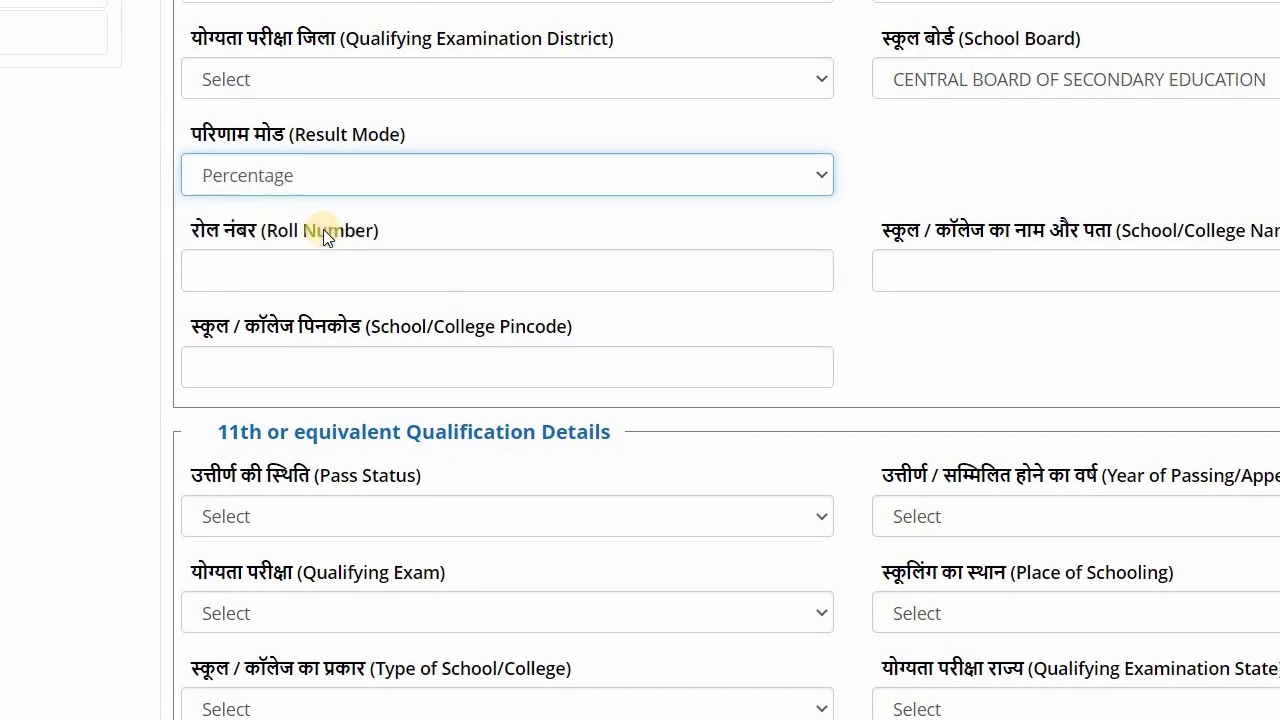
Enter the 10th roll number and fill the school name, address and pincode from the autofill suggestion.
click(416, 277)
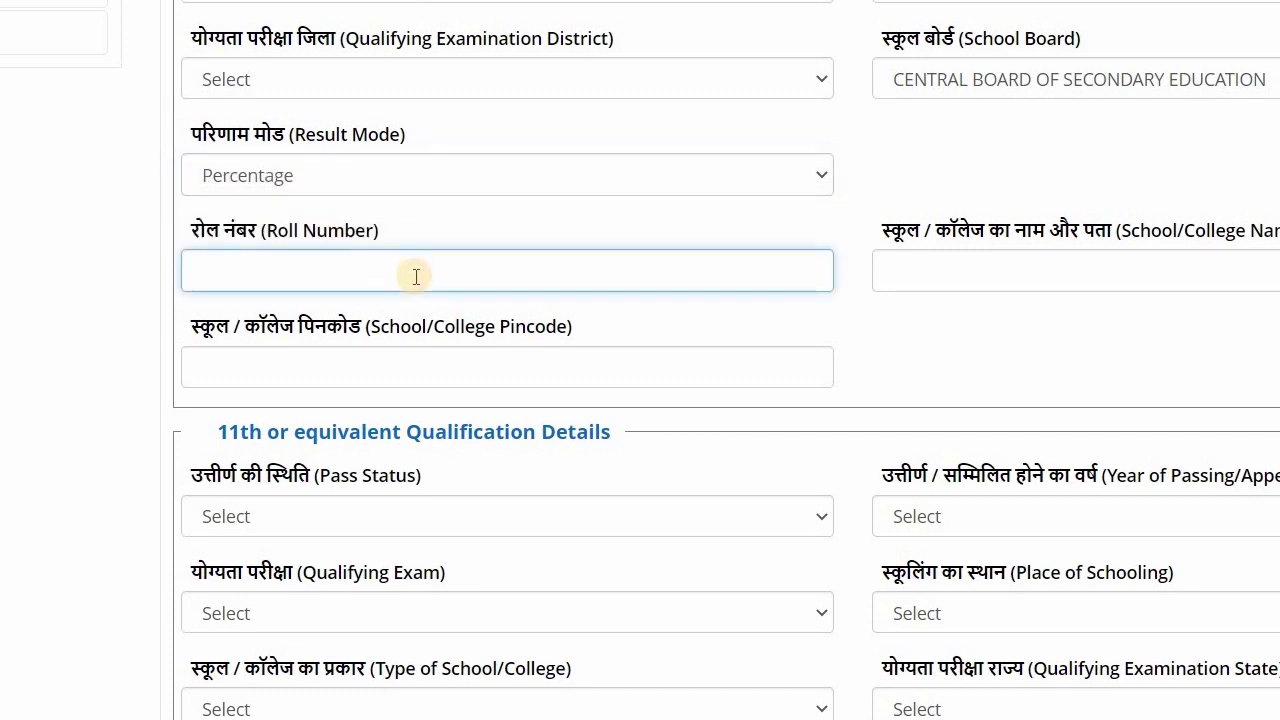
text(87654321)
click(955, 280)
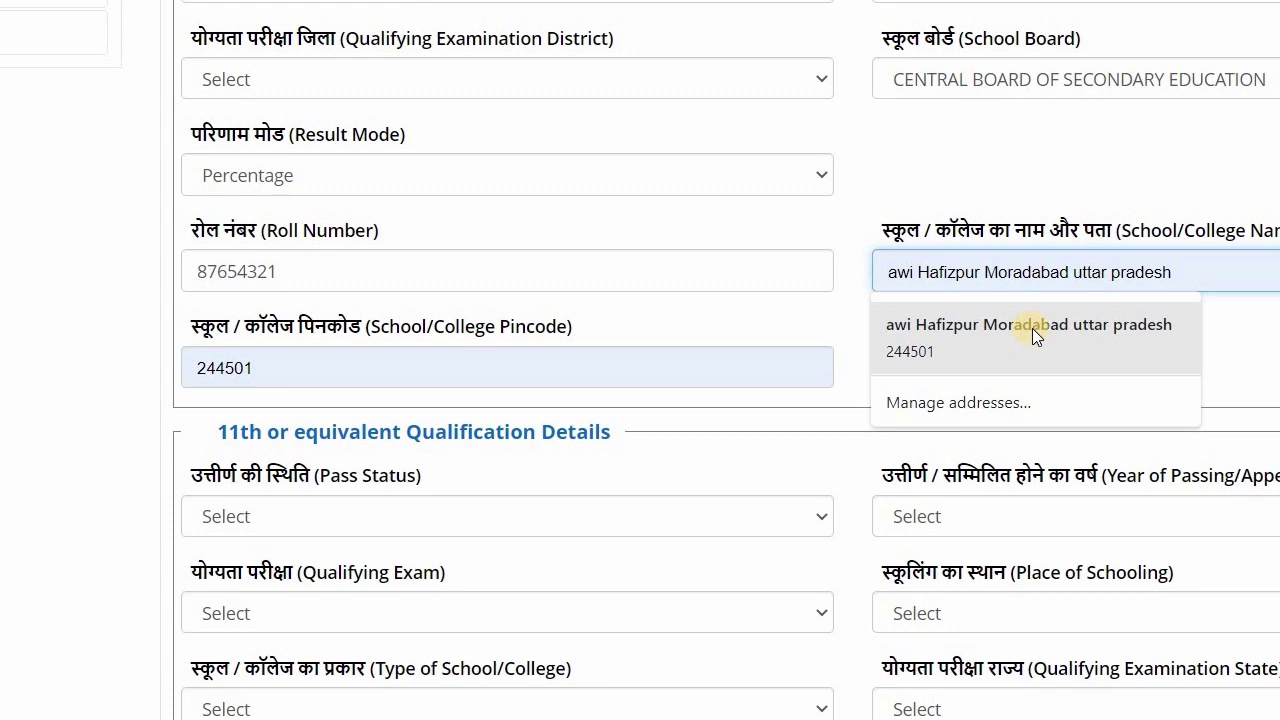
click(1048, 325)
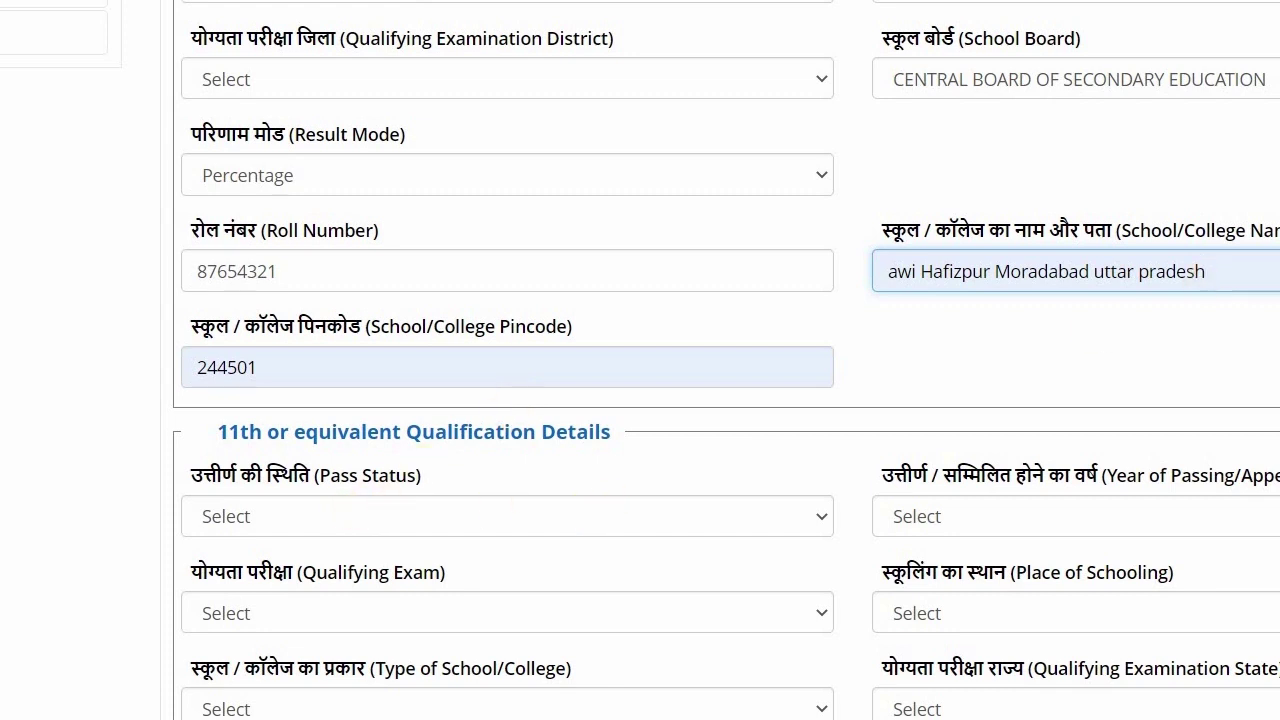
scroll(623, 224, down, 3)
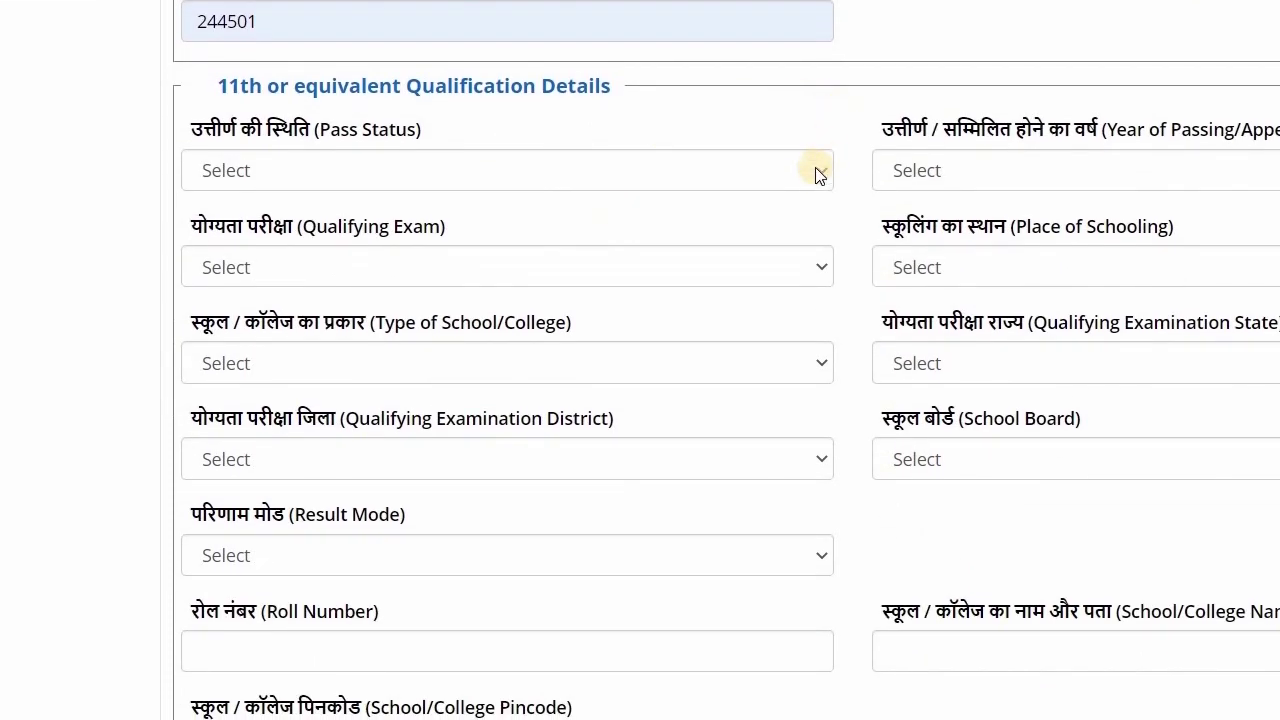
Mark the 11th qualification as Passed with year of passing 2018.
click(821, 172)
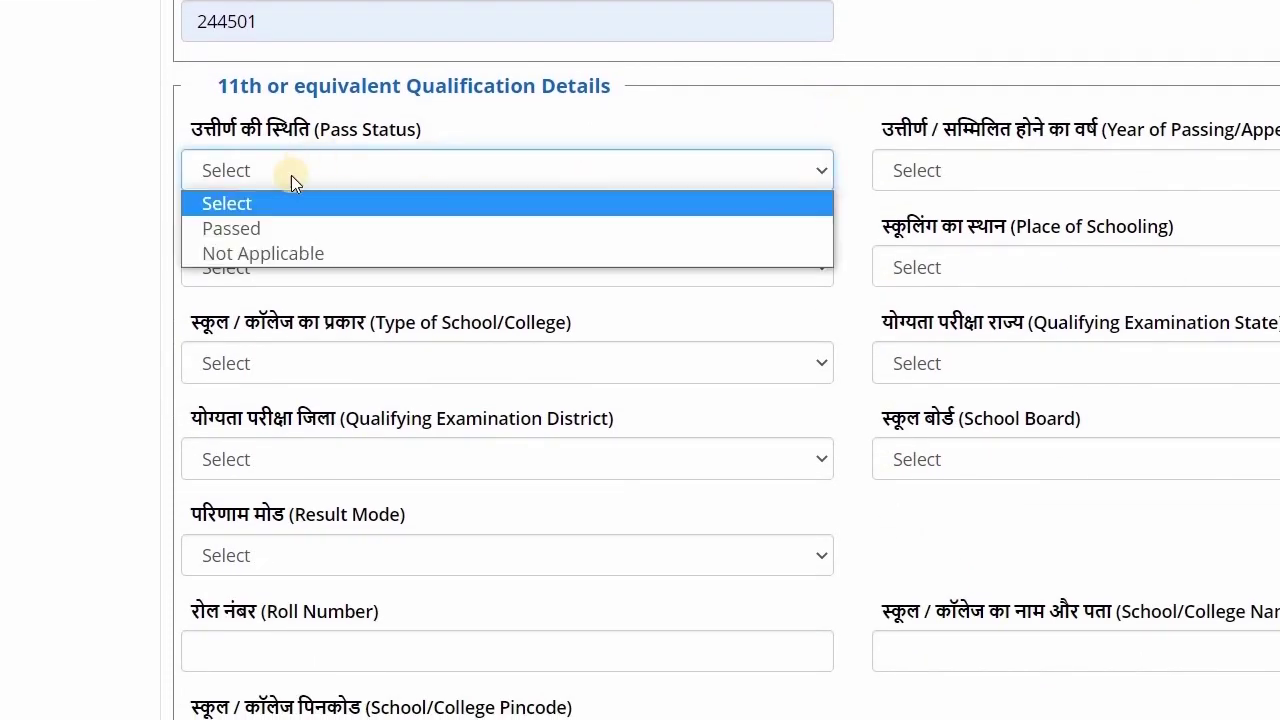
click(284, 232)
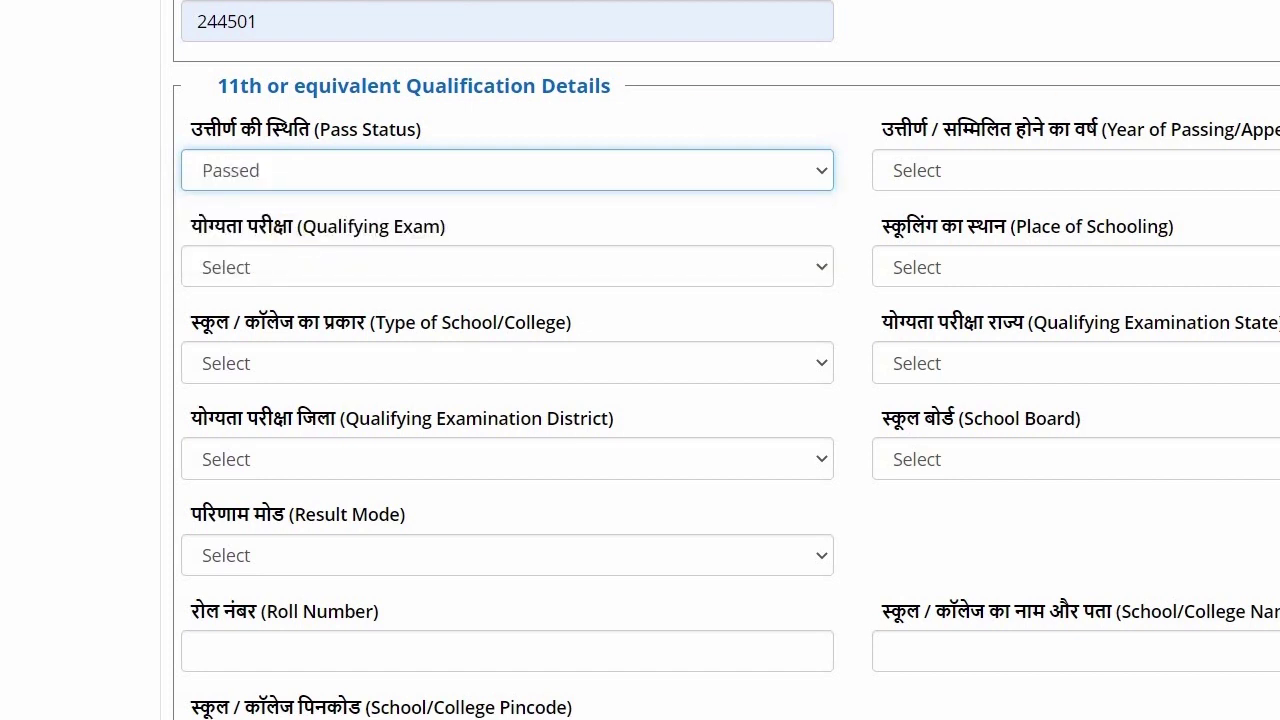
click(980, 170)
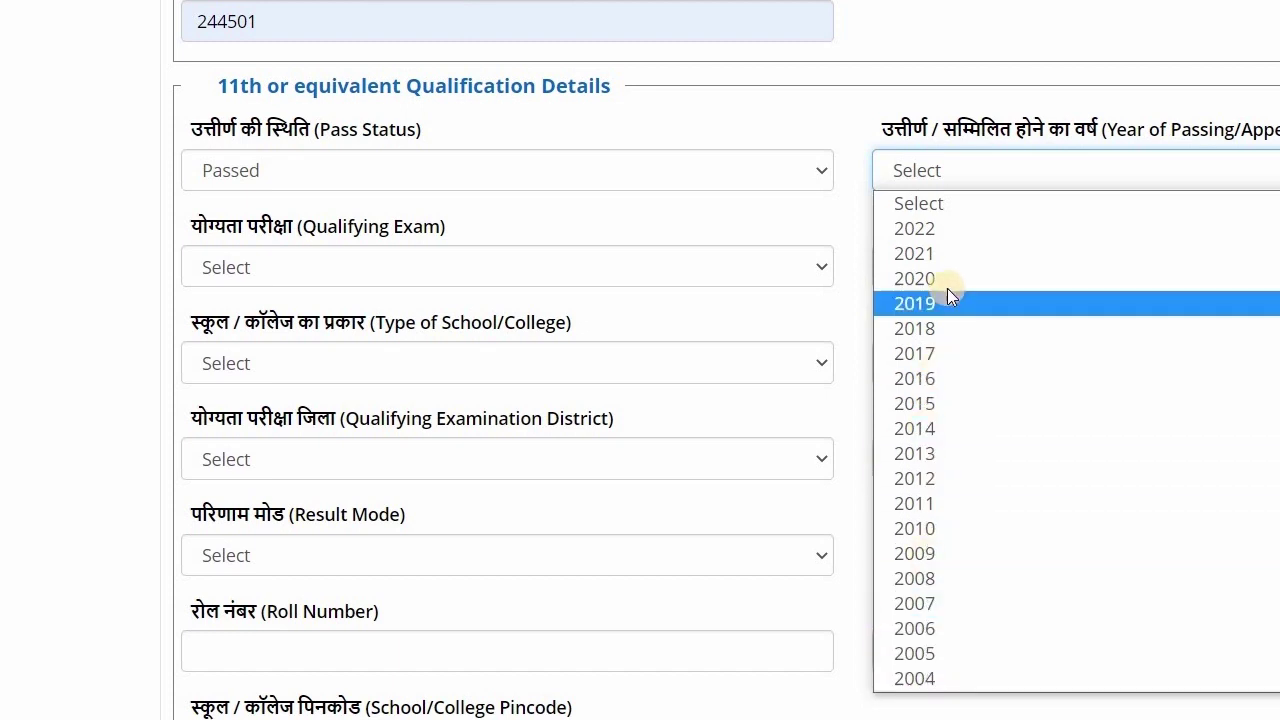
click(945, 324)
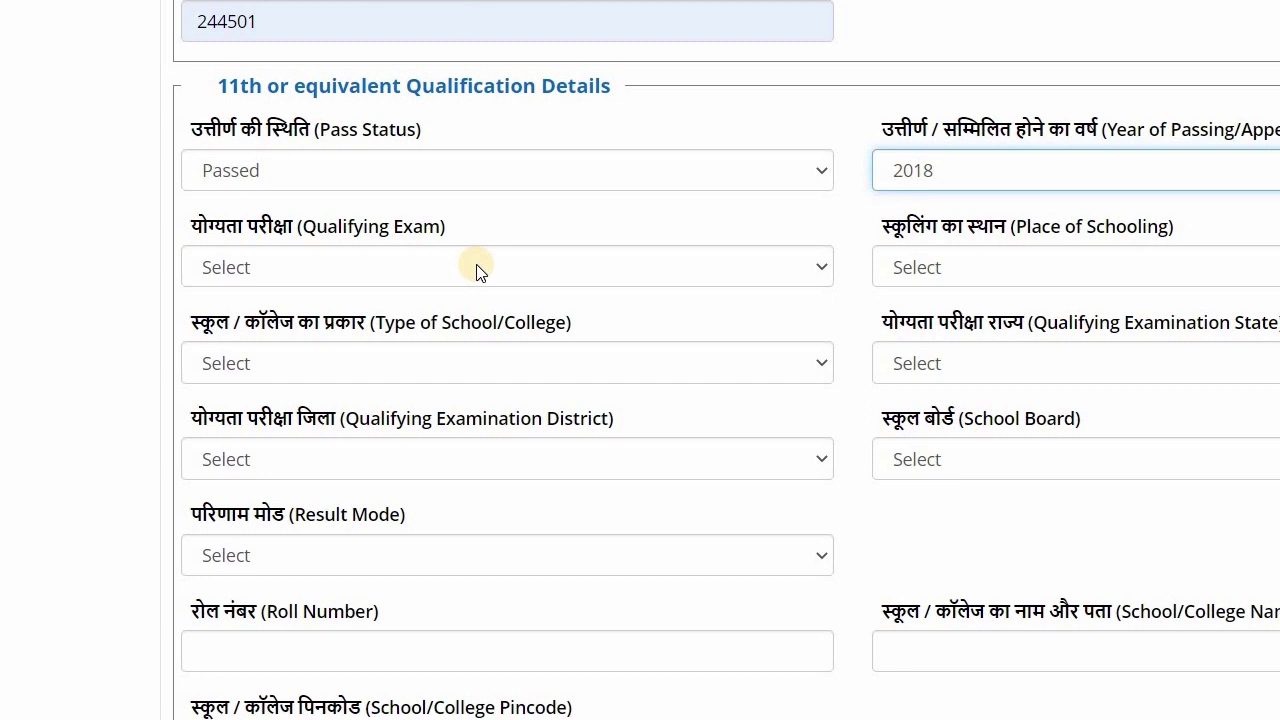
Set the 11th Qualifying Exam to 11th or Equivalent and Place of Schooling to Urban.
click(822, 267)
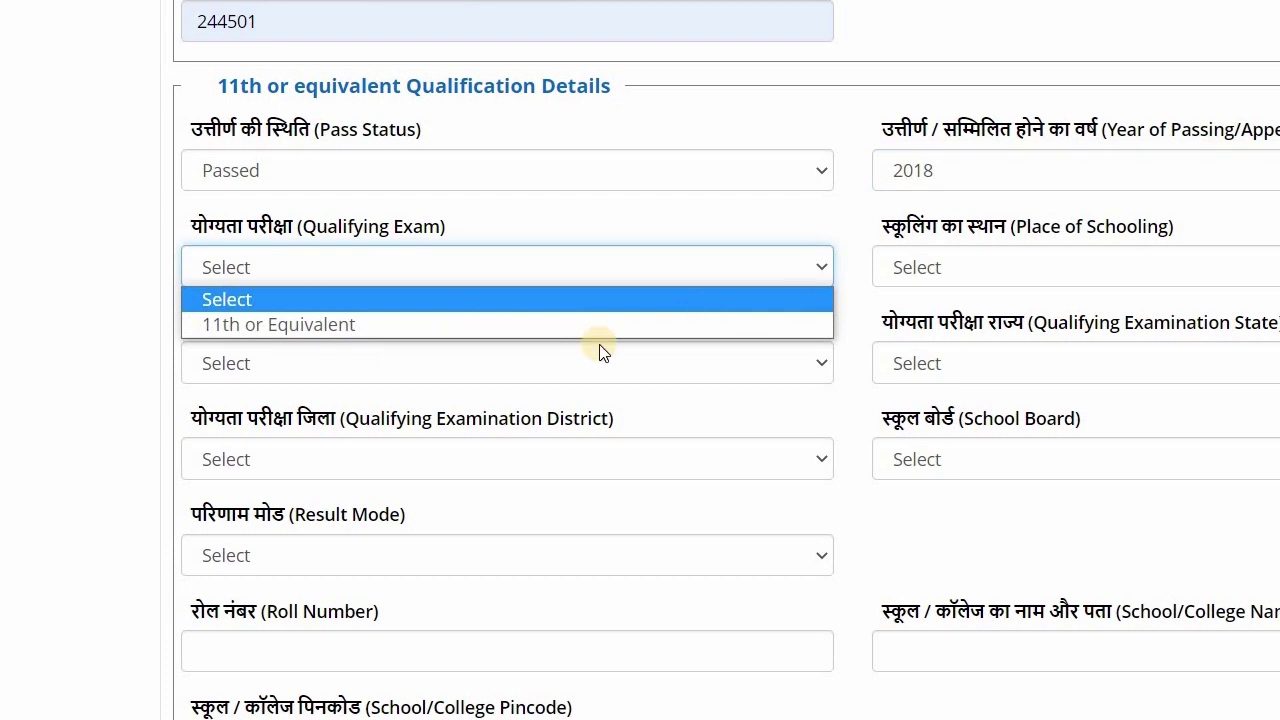
click(487, 324)
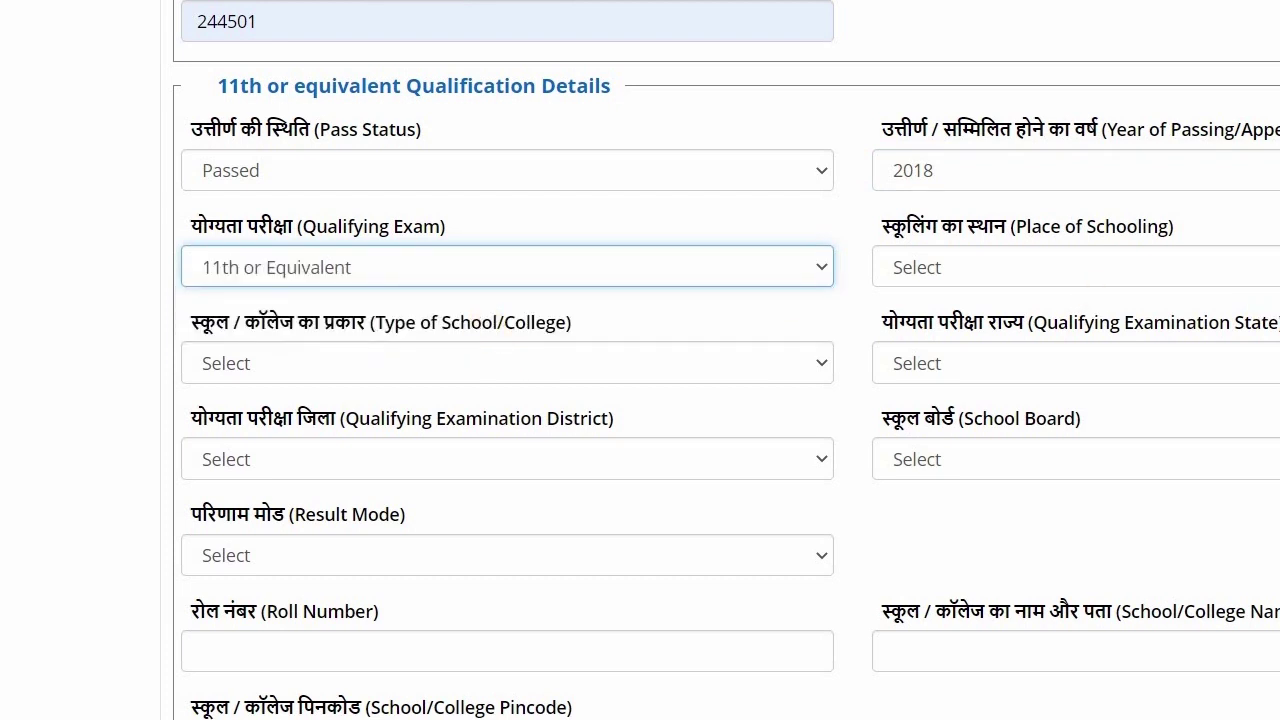
click(985, 267)
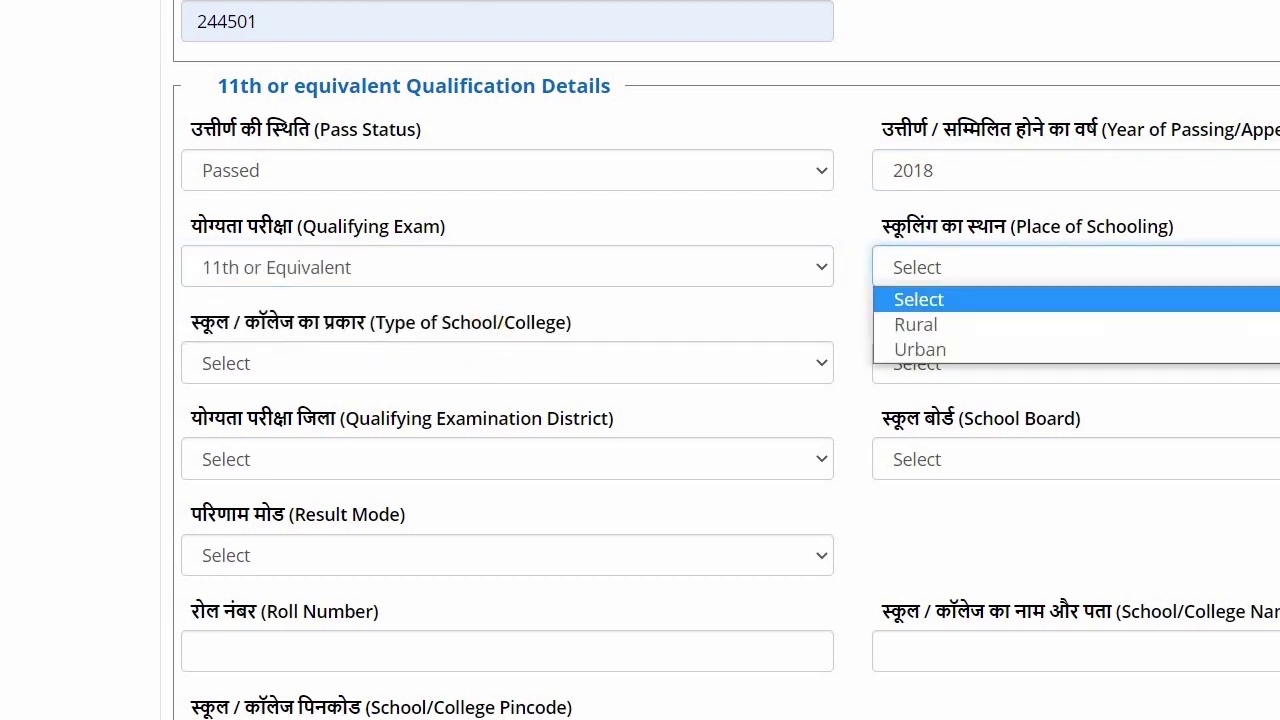
click(978, 350)
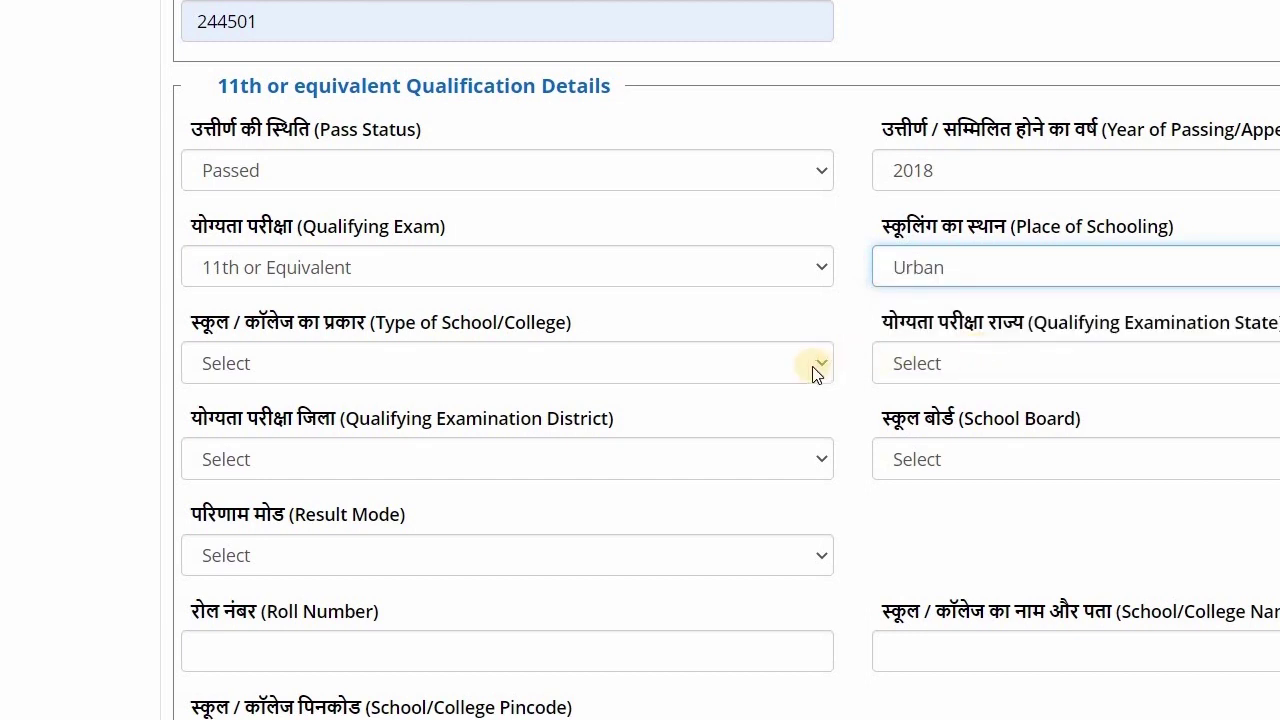
click(815, 366)
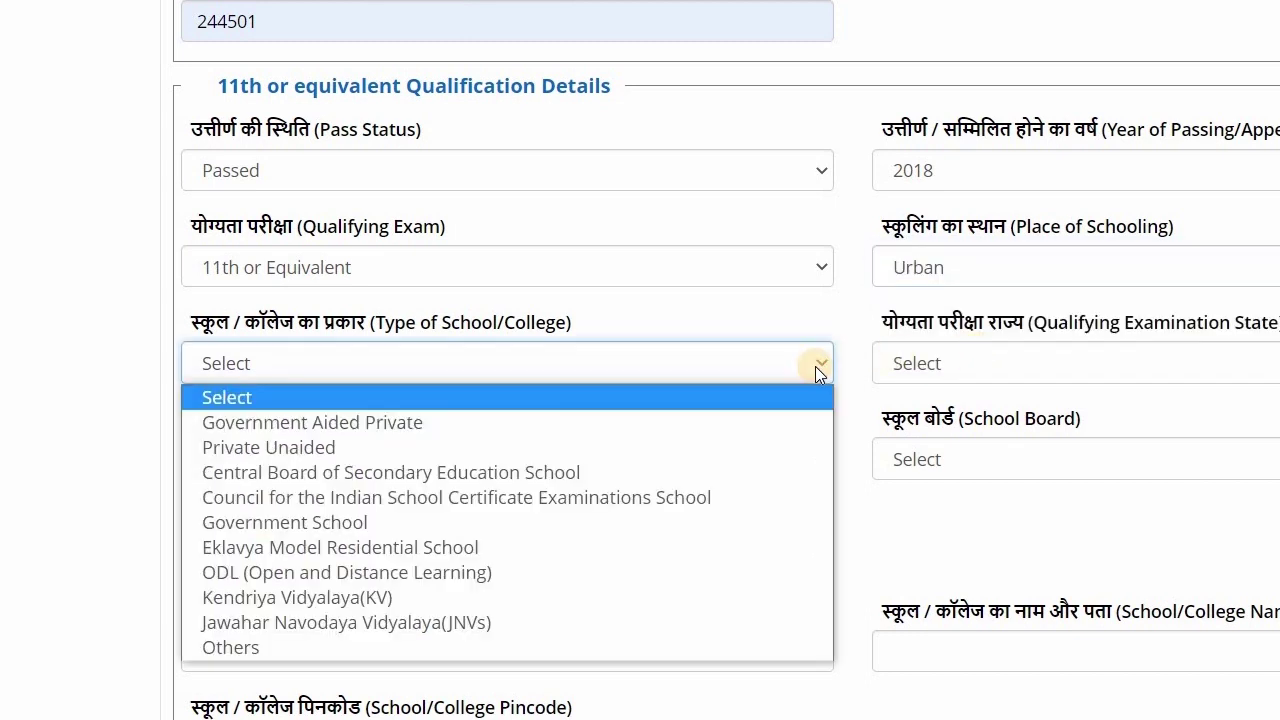
Set the 11th school type to Central Board of Secondary Education School and state to UTTAR PRADESH.
click(453, 472)
click(450, 462)
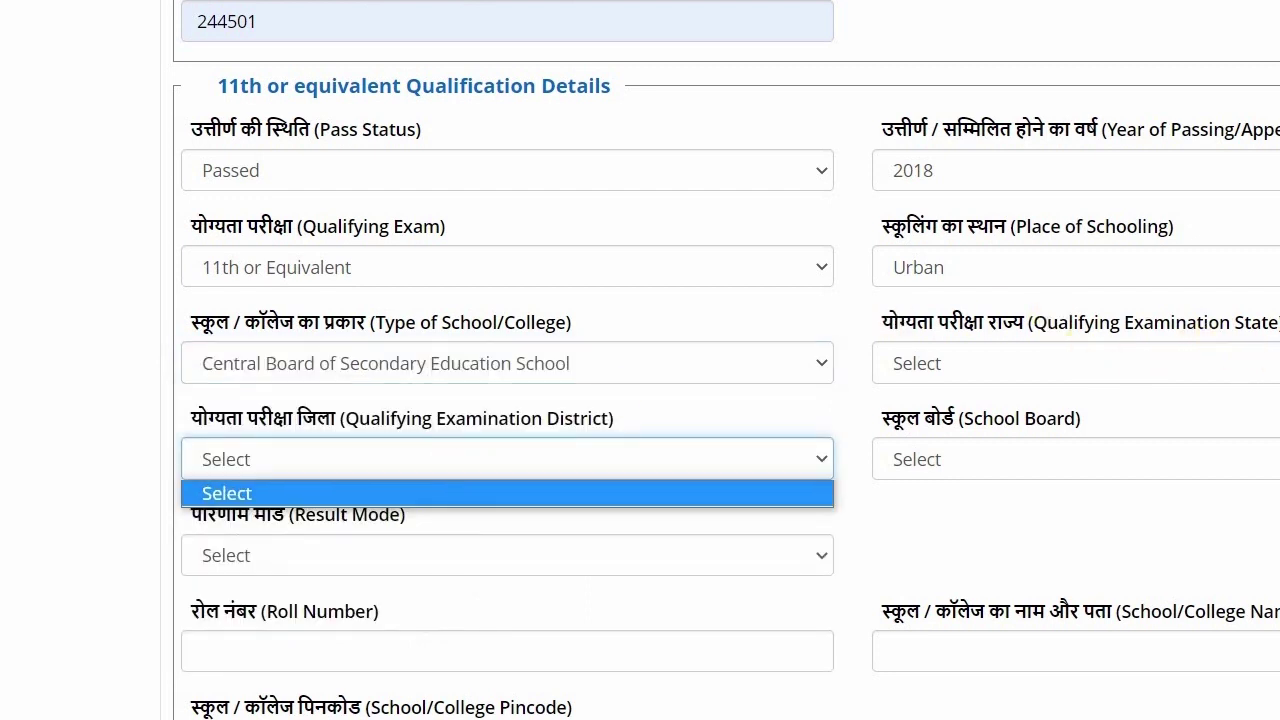
click(1050, 363)
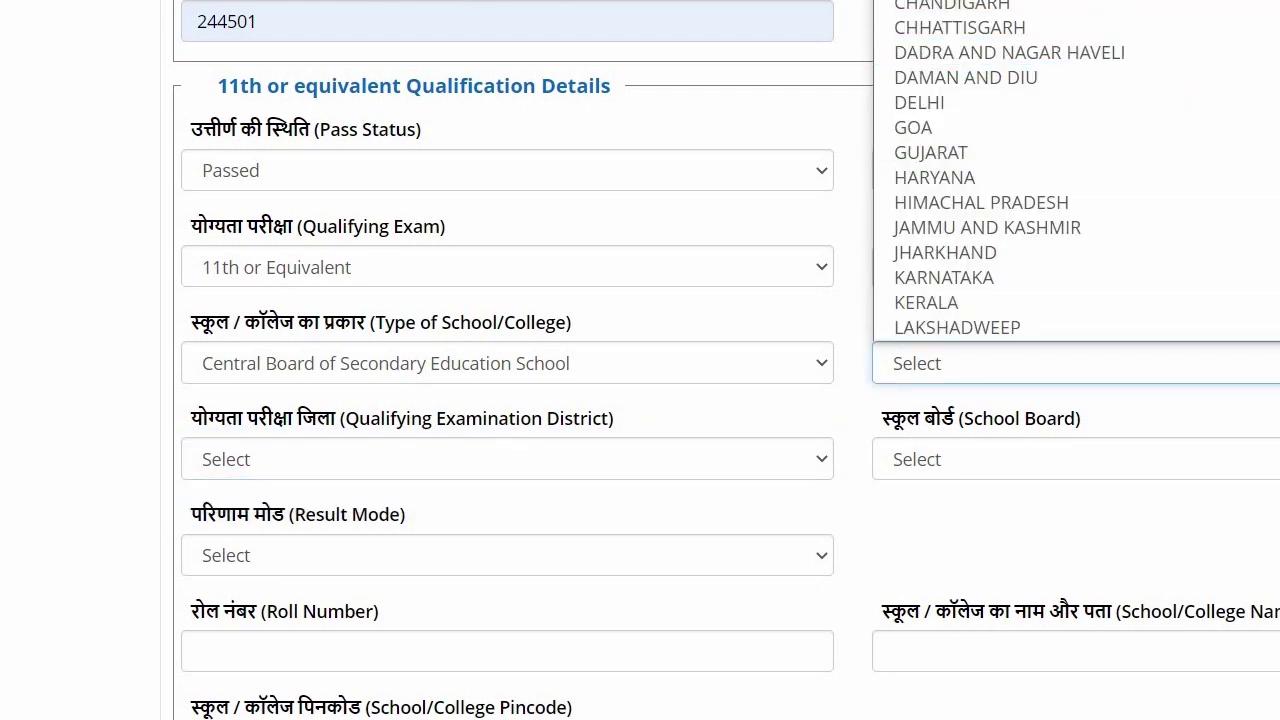
key(Down)
key(Down)
key(Down)
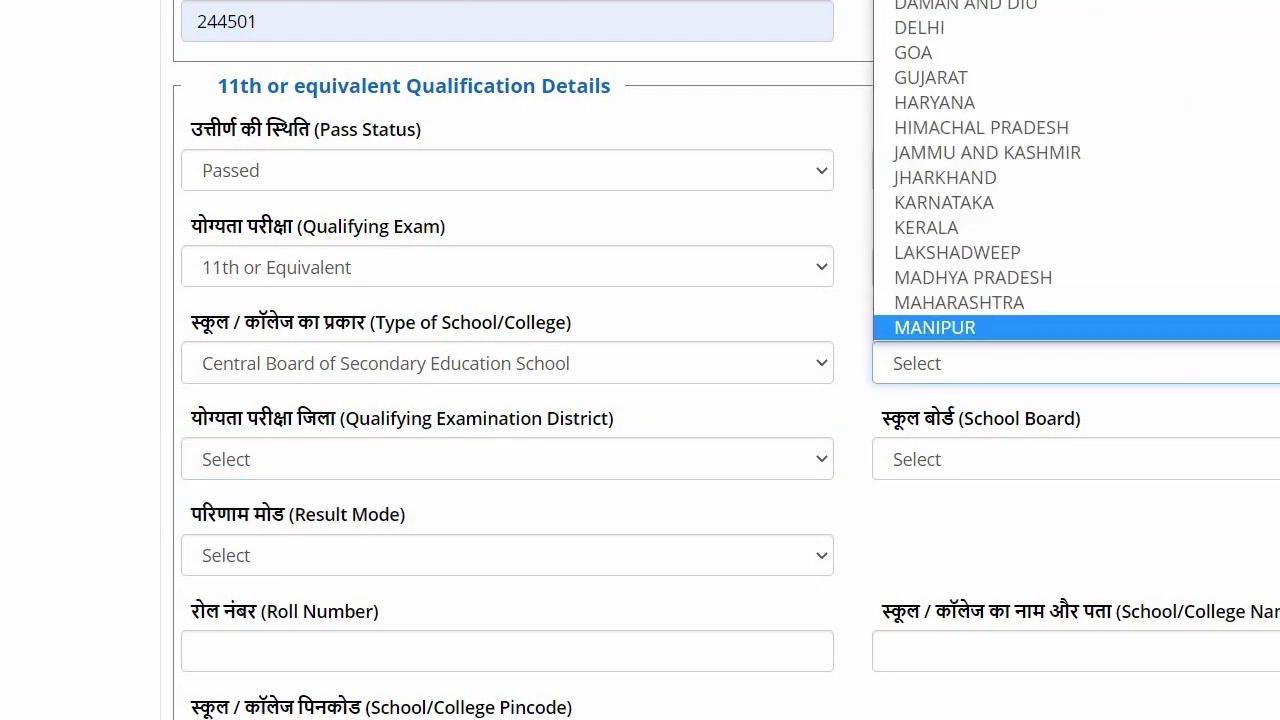
key(Down)
key(Down)
key(Down)
key(Down)
key(Down)
key(Down)
key(Down)
key(Down)
key(Down)
key(Down)
key(Down)
key(Down)
key(Down)
key(Down)
key(Down)
key(Down)
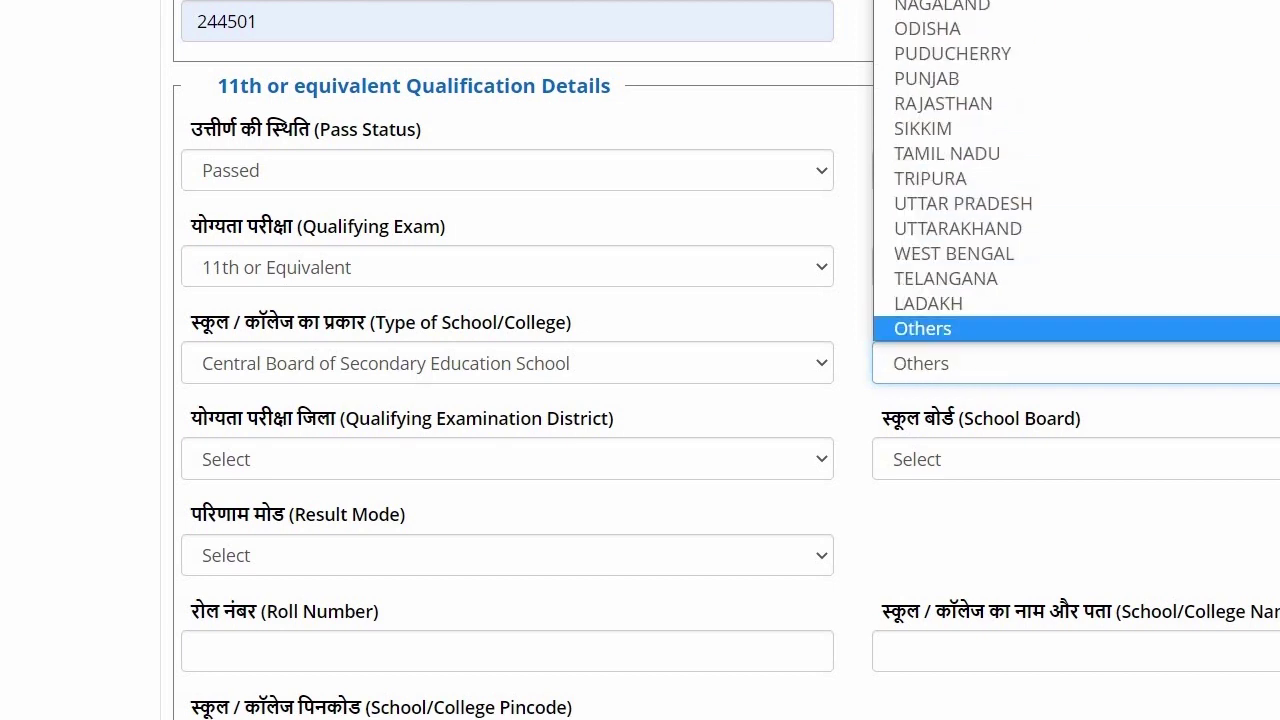
click(1080, 195)
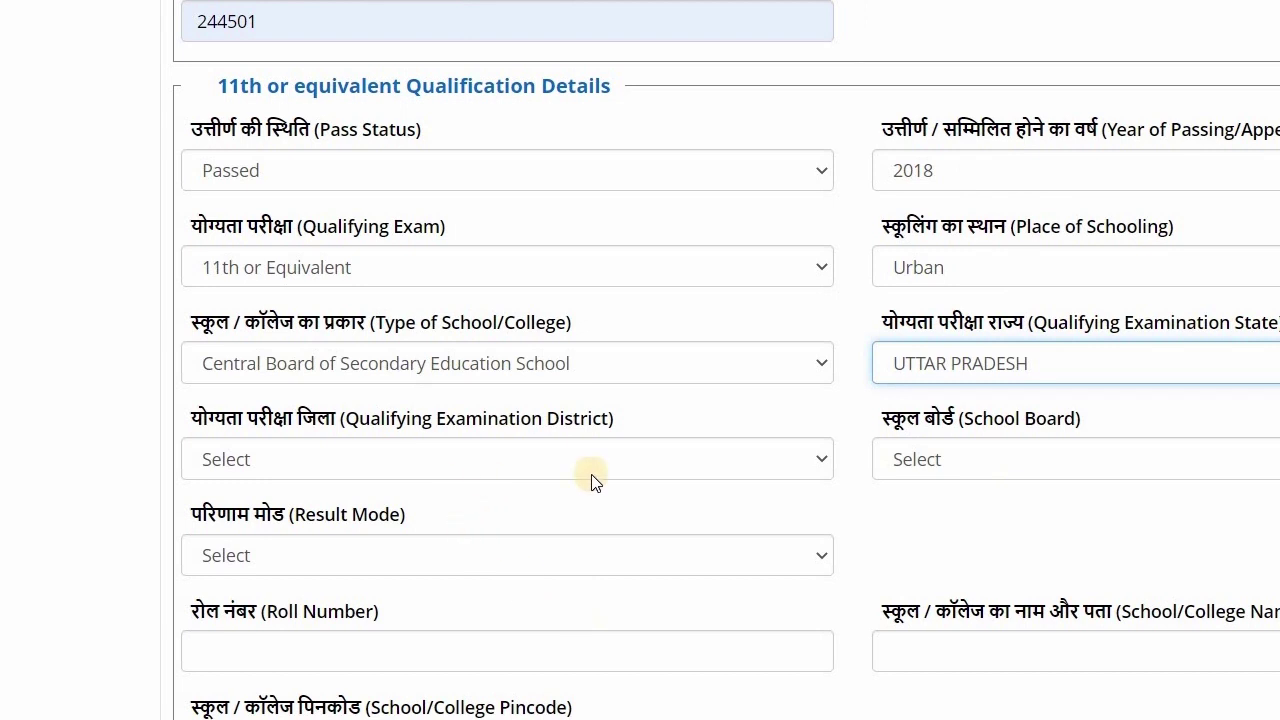
Set the 11th School Board to CENTRAL BOARD OF SECONDARY EDUCATION, leaving the empty District unset.
click(822, 460)
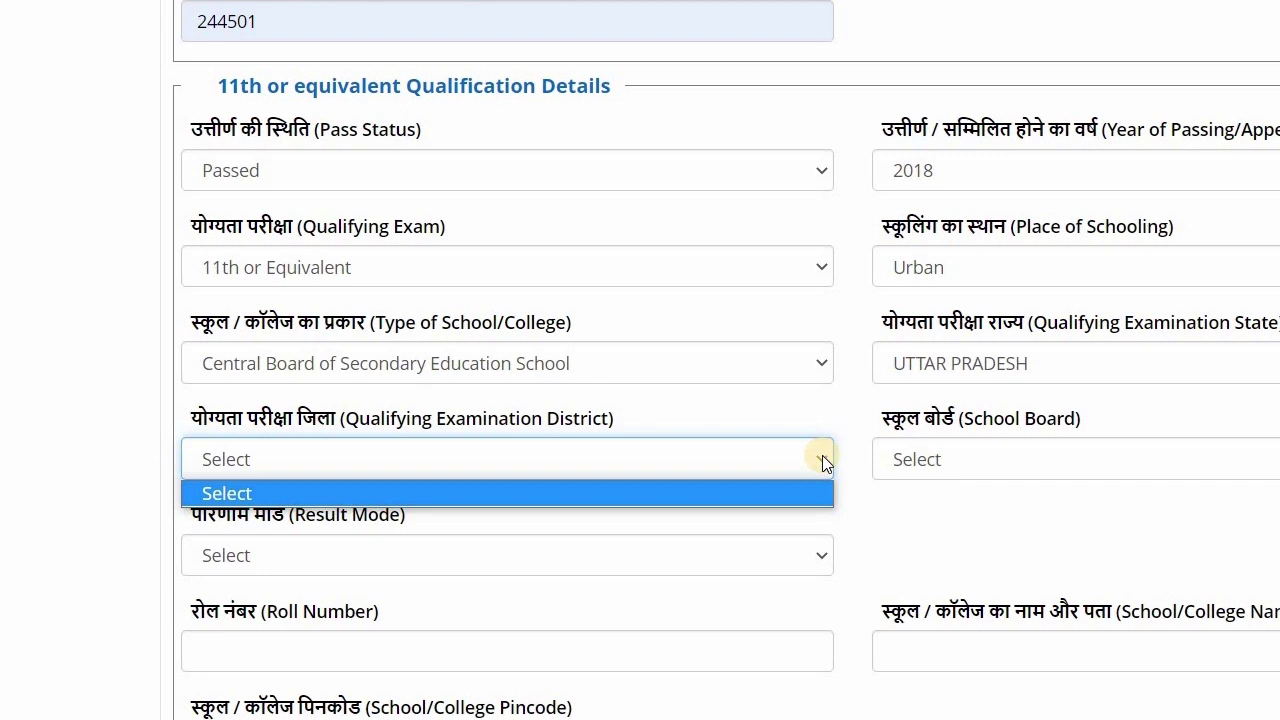
click(973, 515)
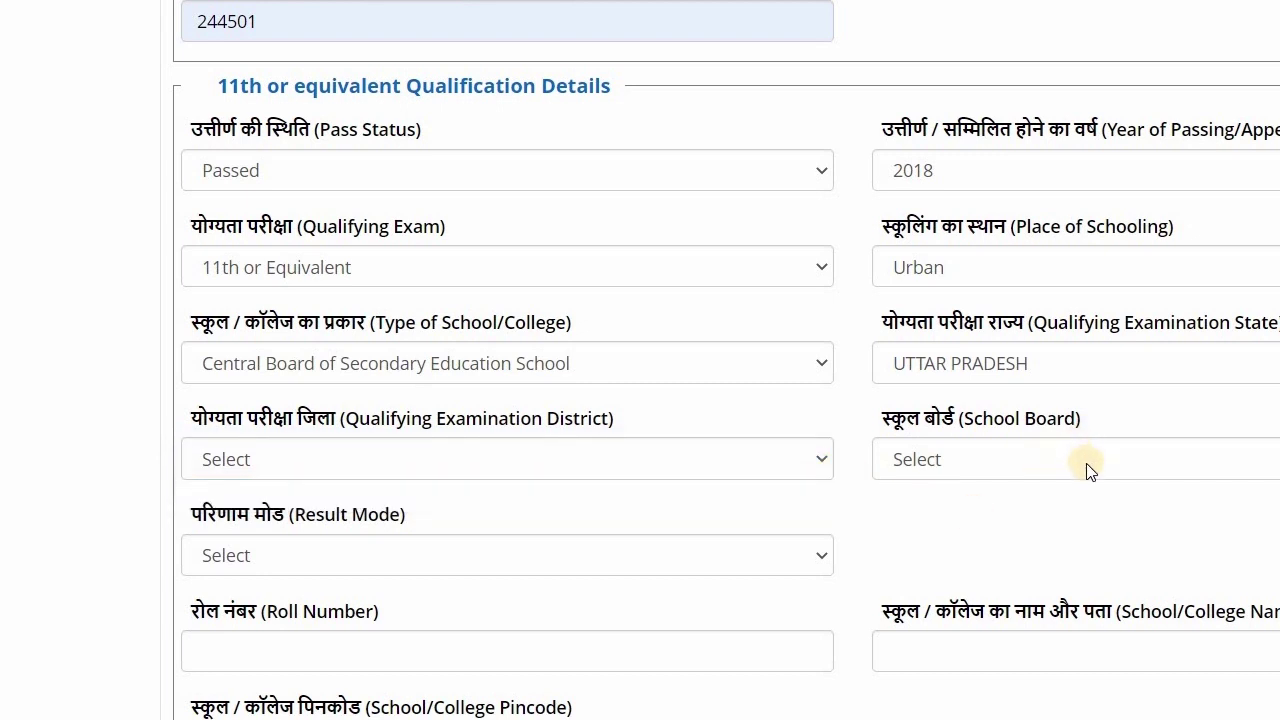
click(1086, 463)
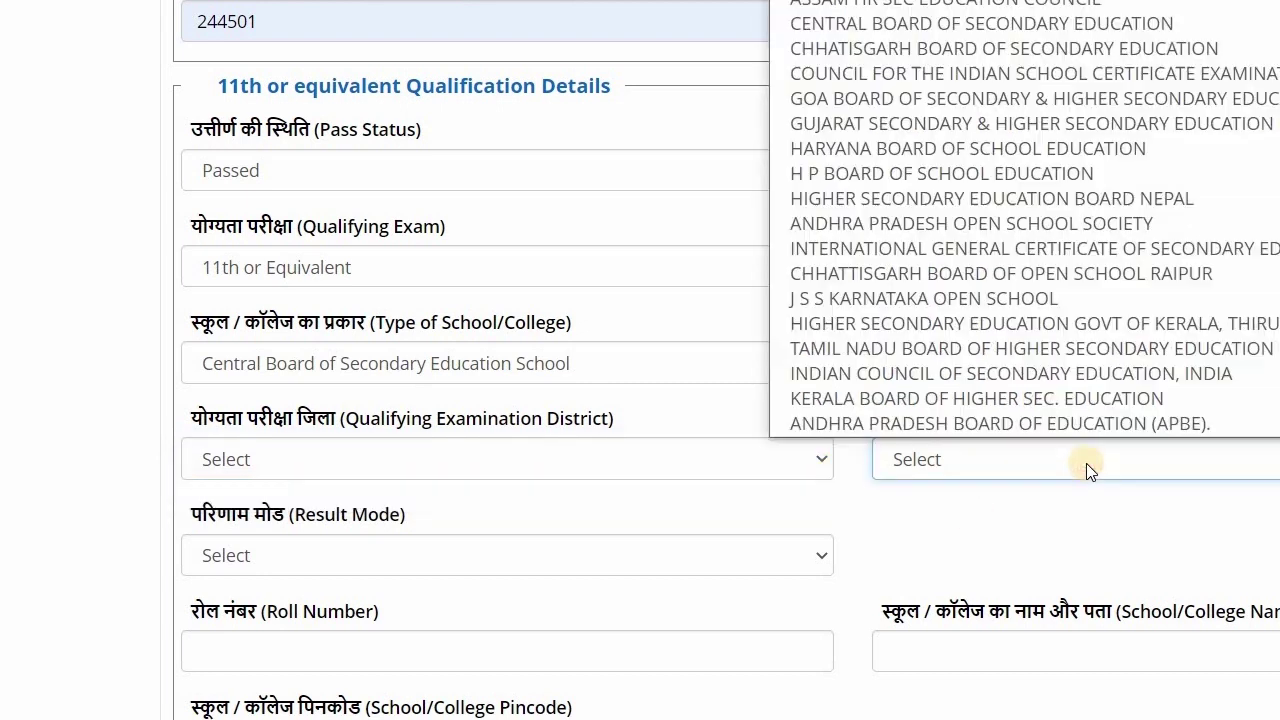
click(1068, 27)
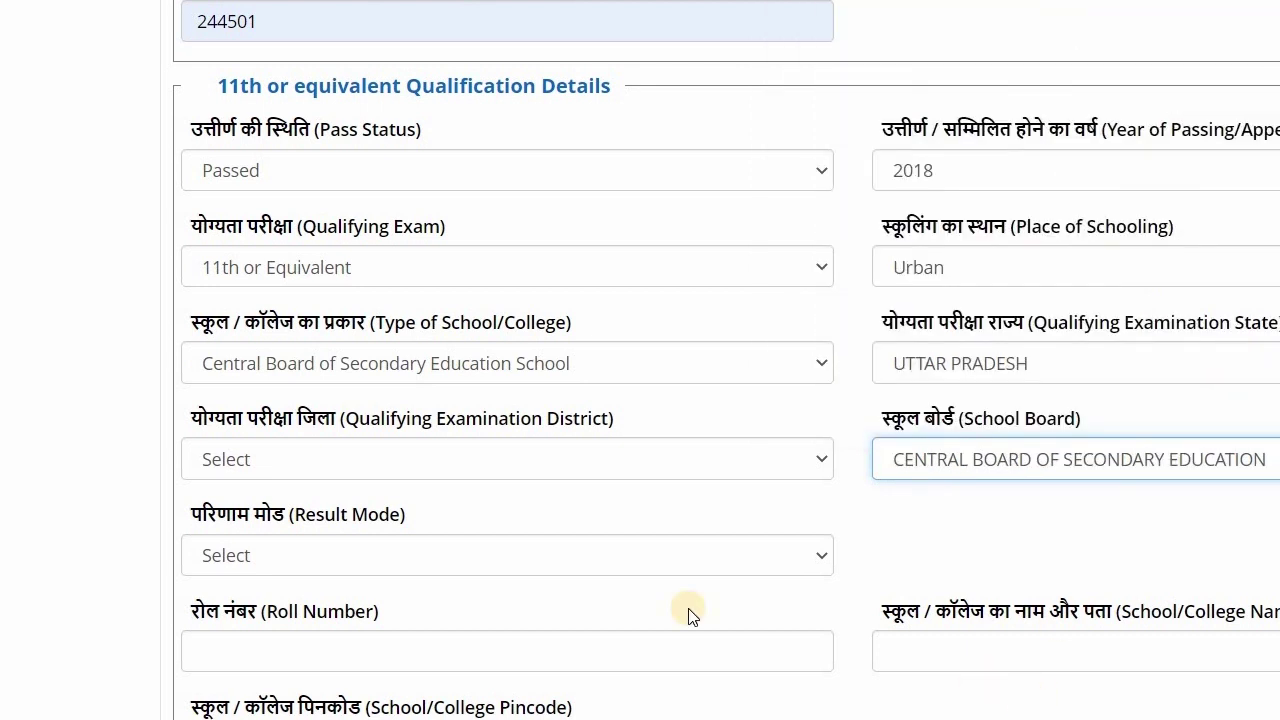
click(825, 460)
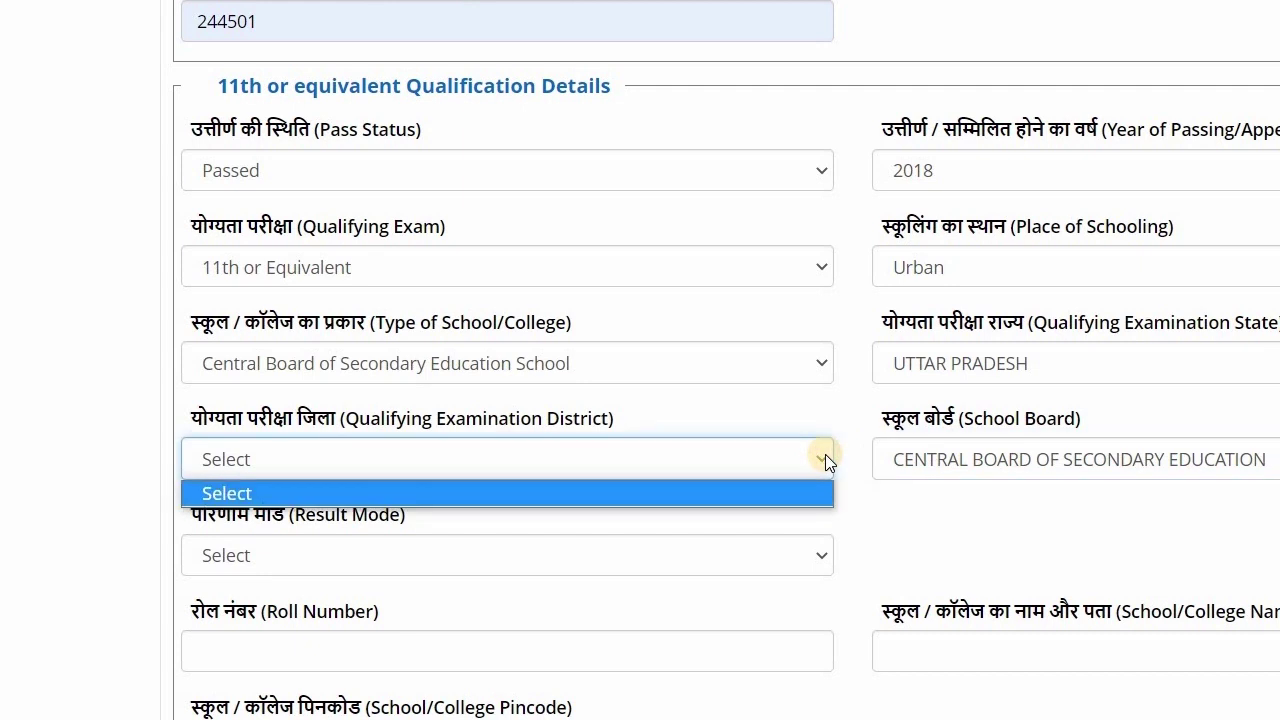
click(737, 492)
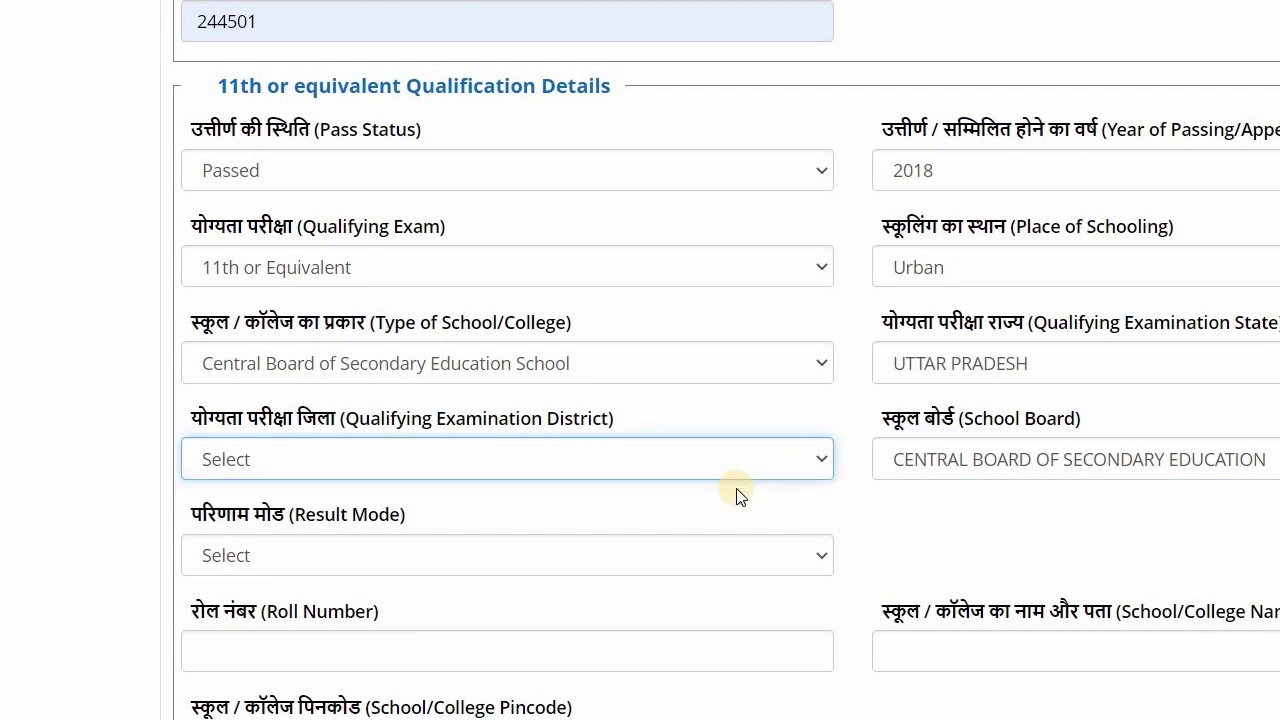
click(820, 553)
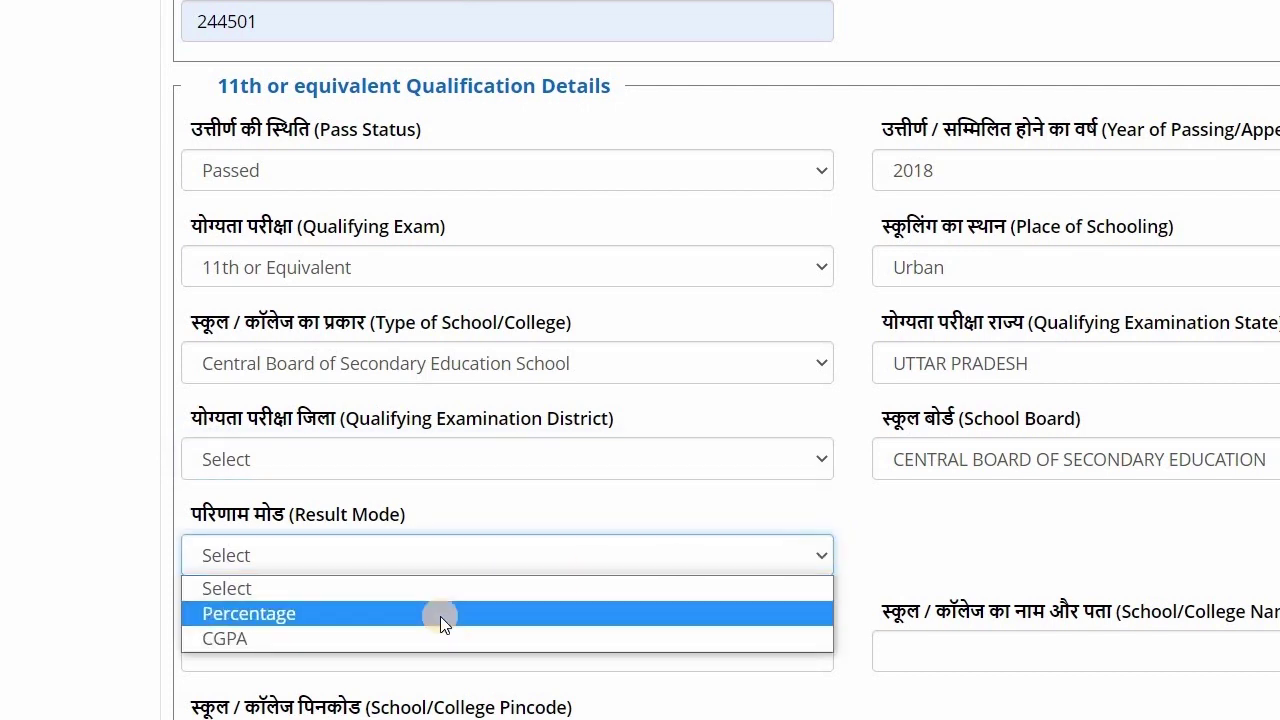
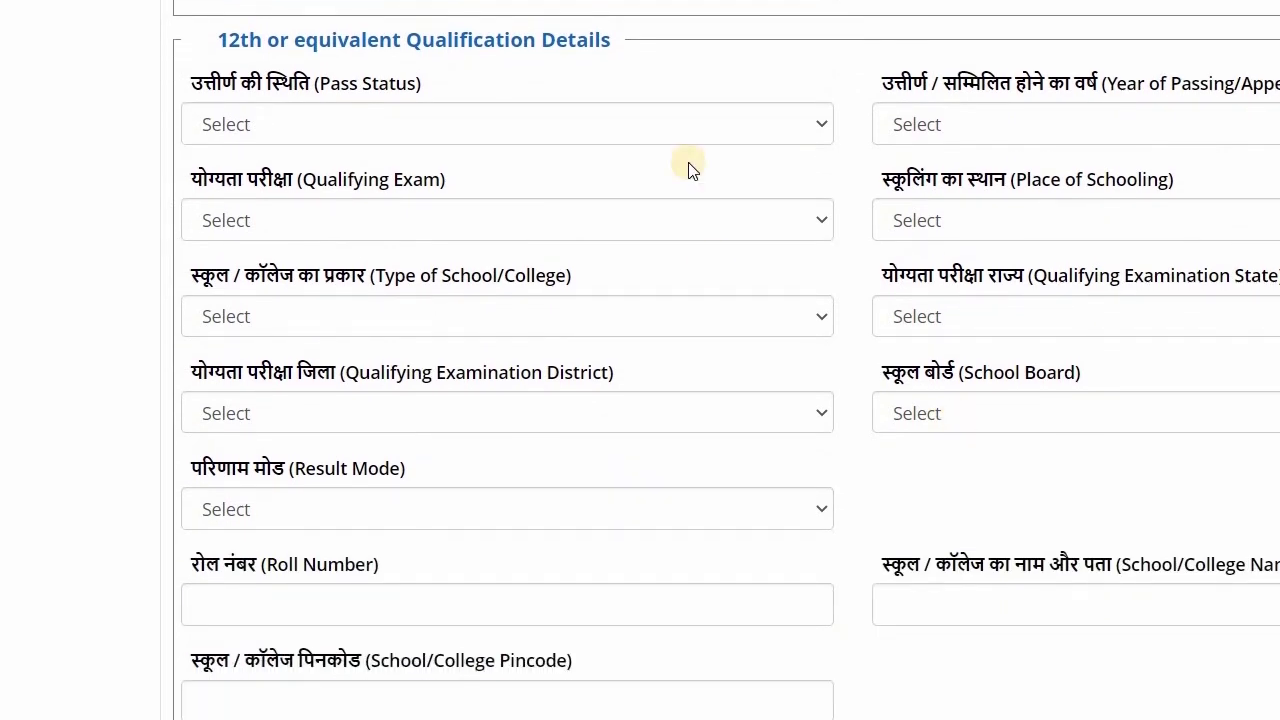
Set the 12th details to Passed, year 2020, Qualifying Exam CODE: 02 and Urban schooling.
click(817, 124)
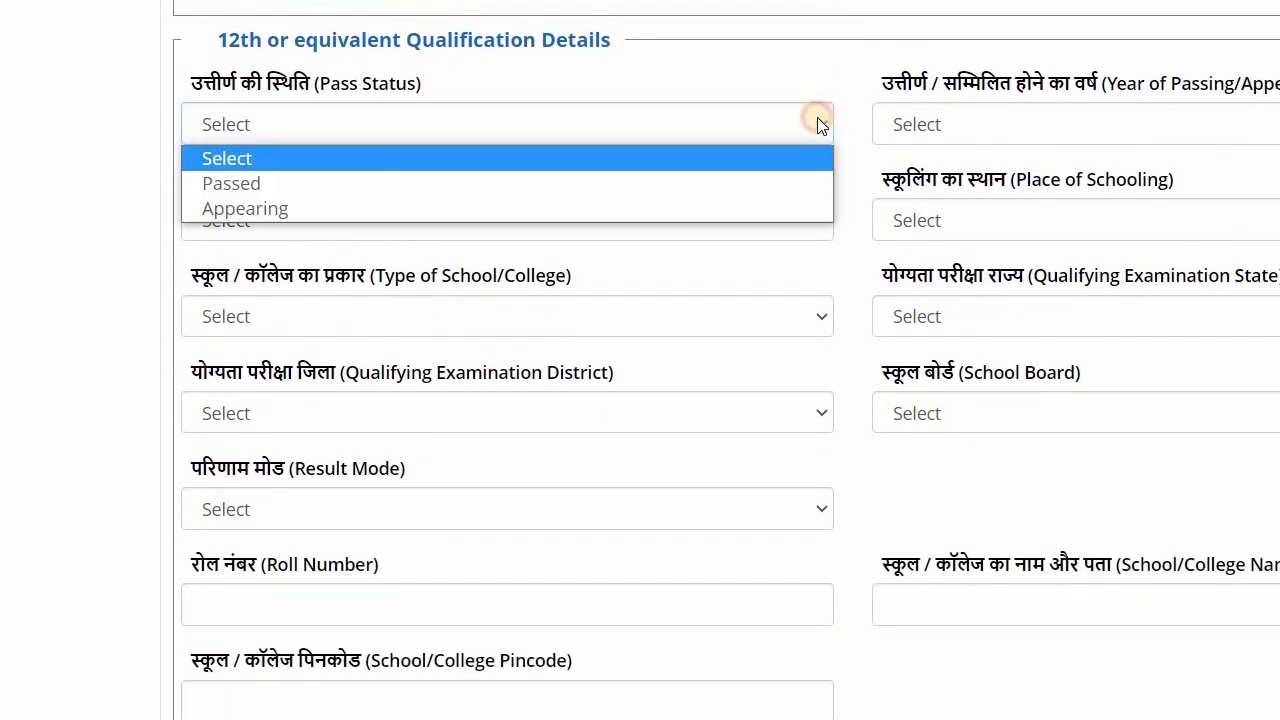
click(538, 183)
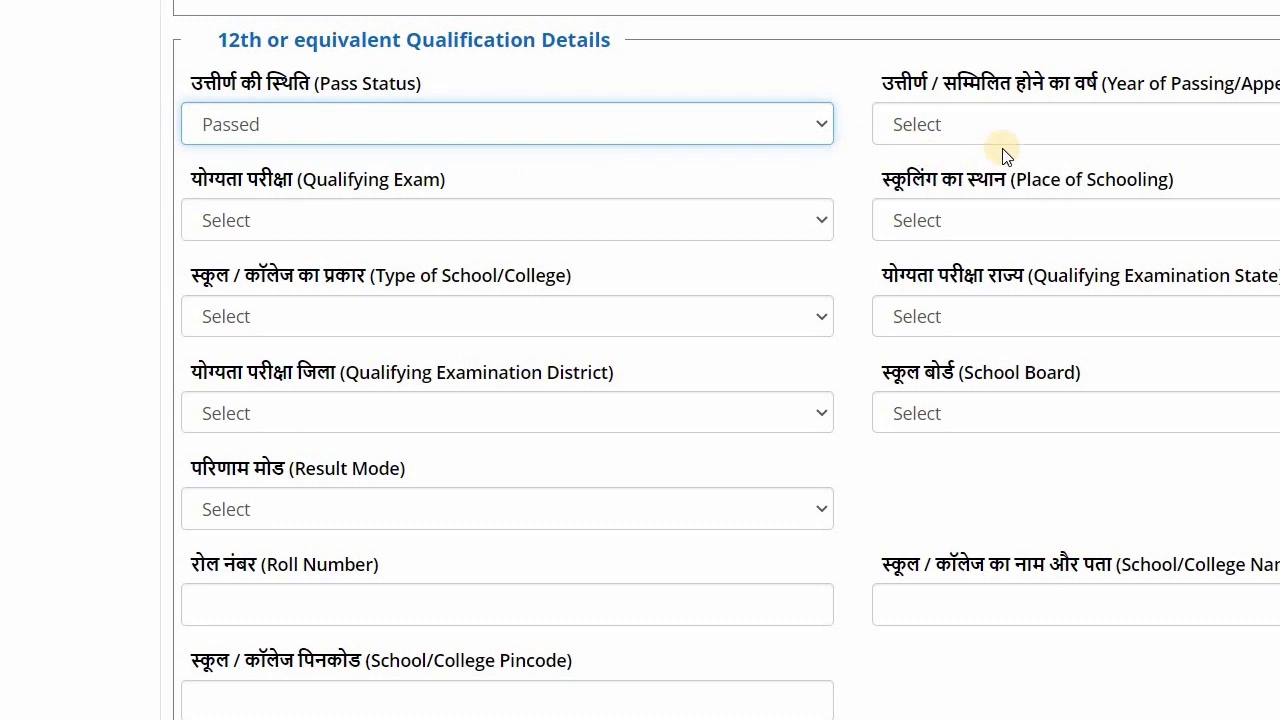
click(1078, 120)
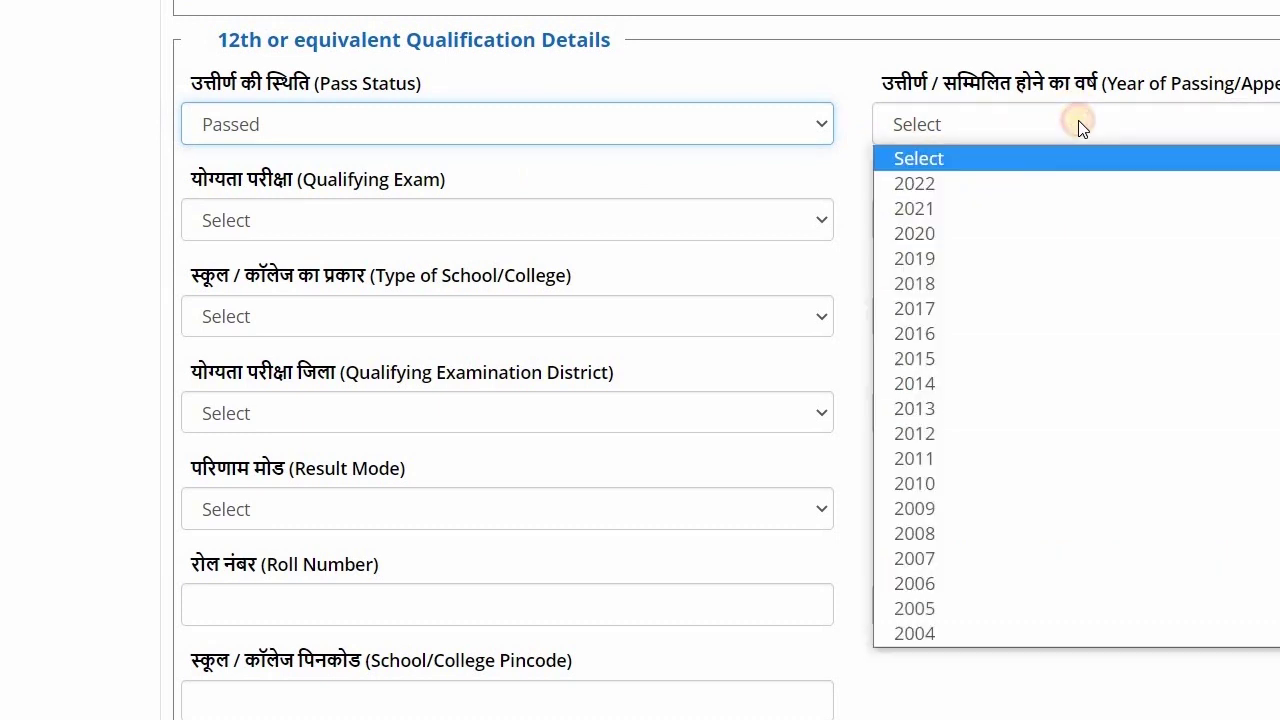
click(938, 234)
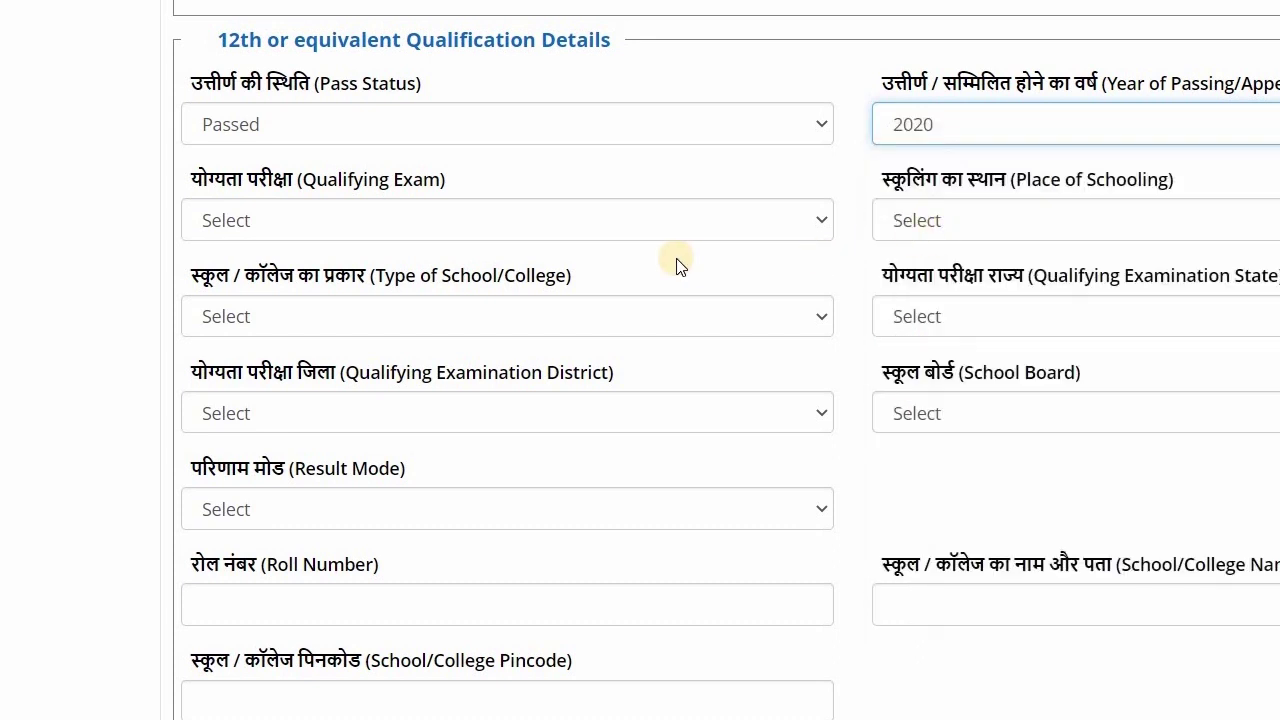
click(824, 220)
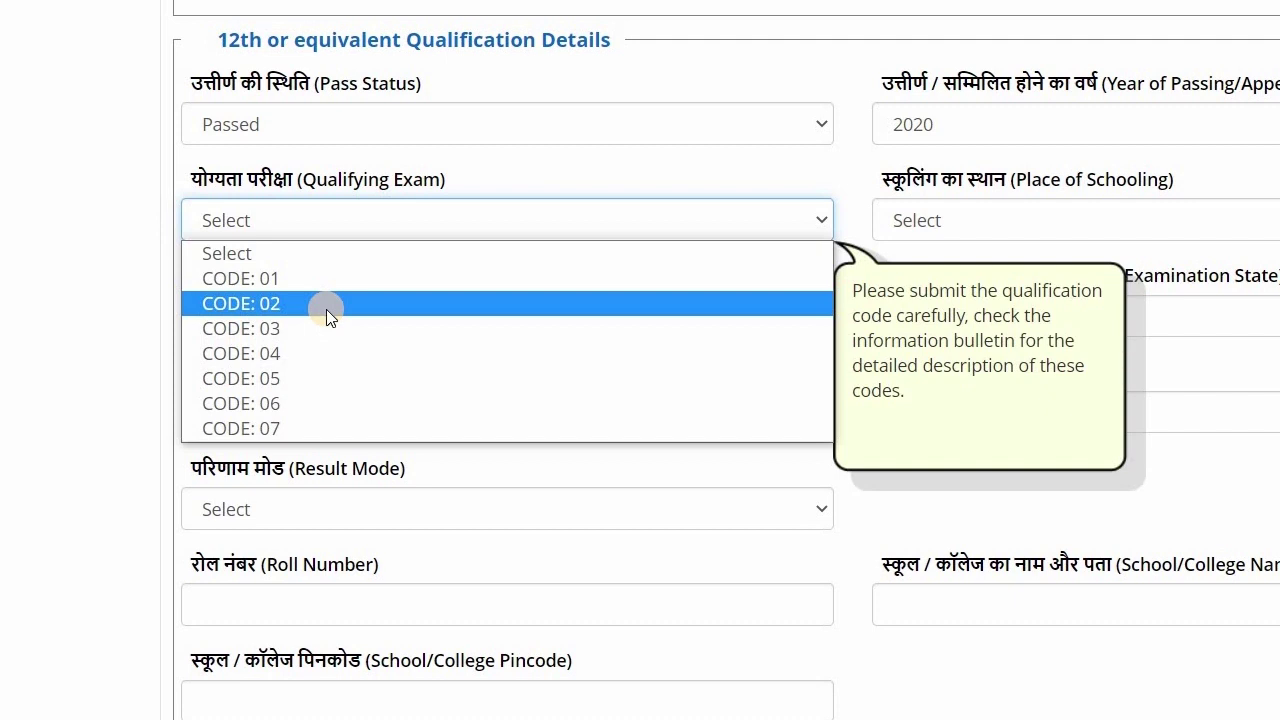
click(326, 306)
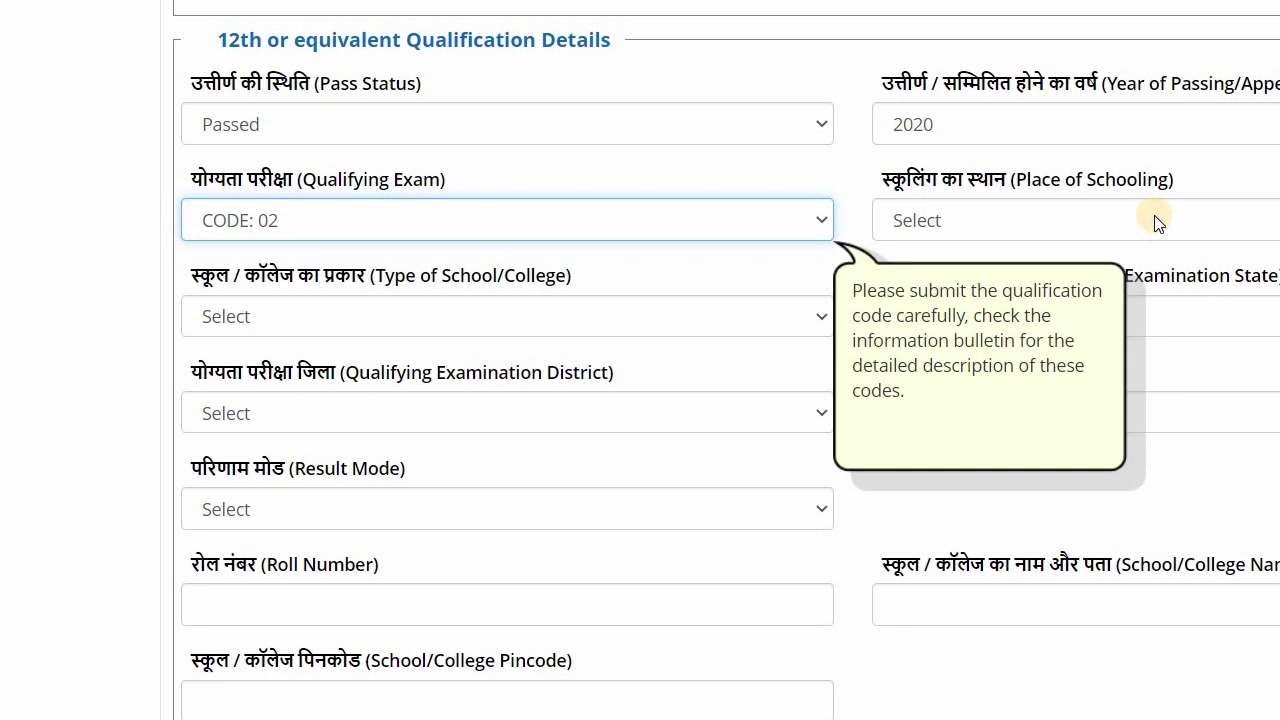
click(1094, 220)
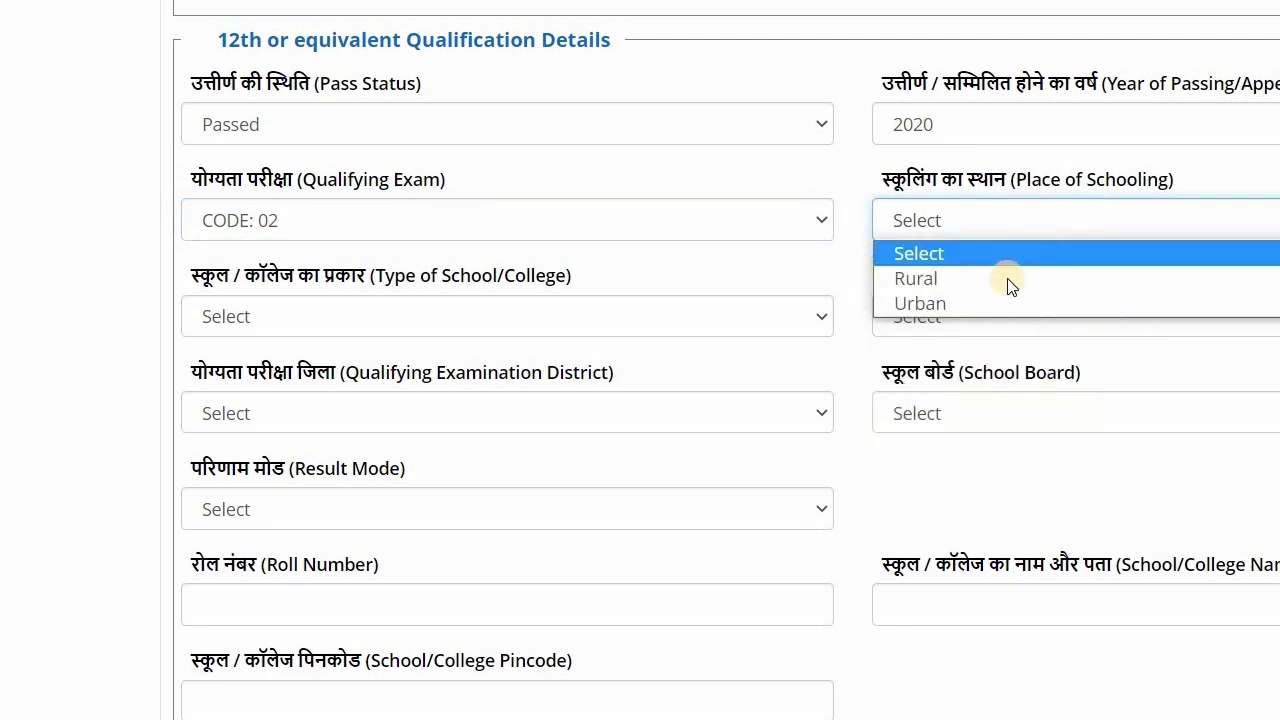
click(982, 303)
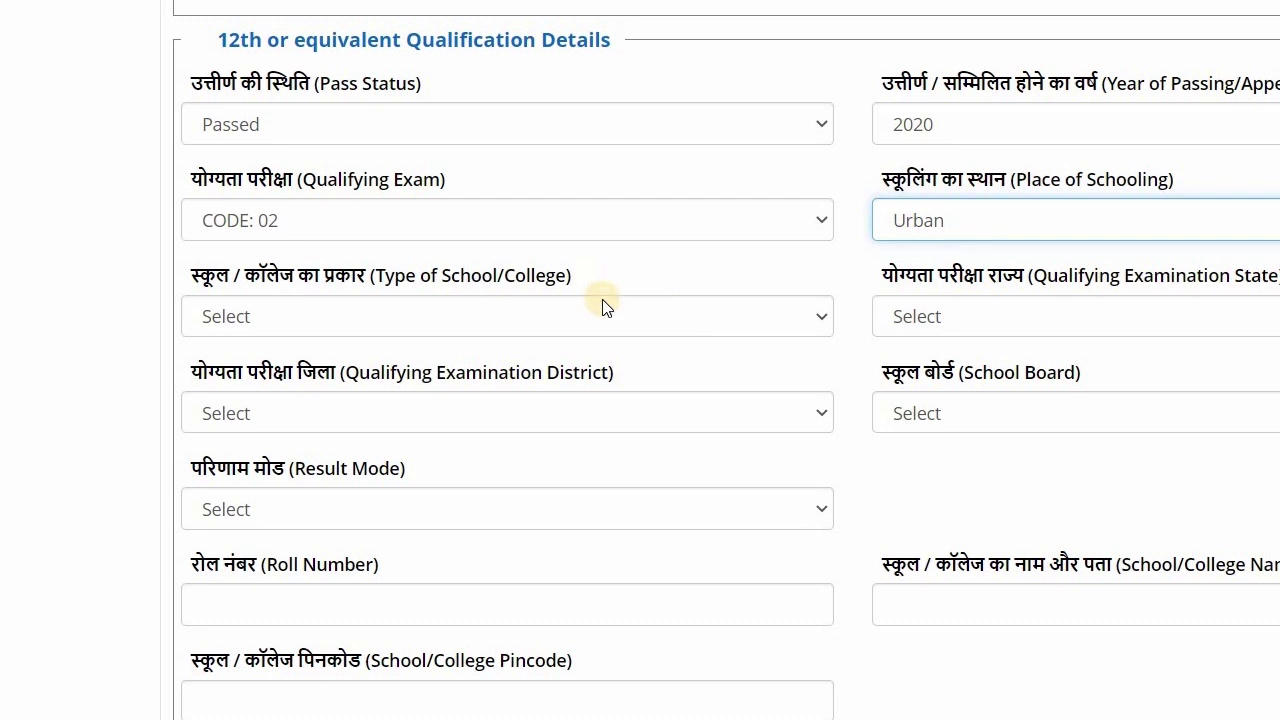
Set the 12th school type to Private Unaided and qualifying state to UTTAR PRADESH.
click(824, 316)
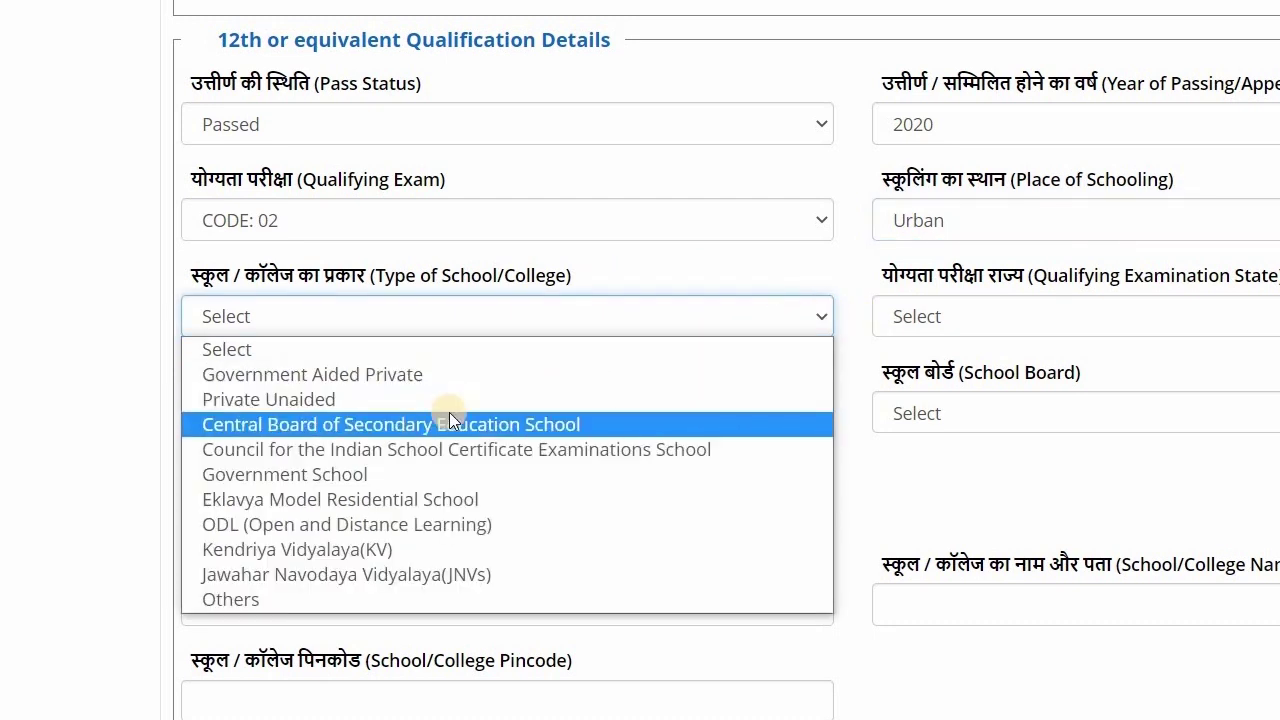
click(375, 407)
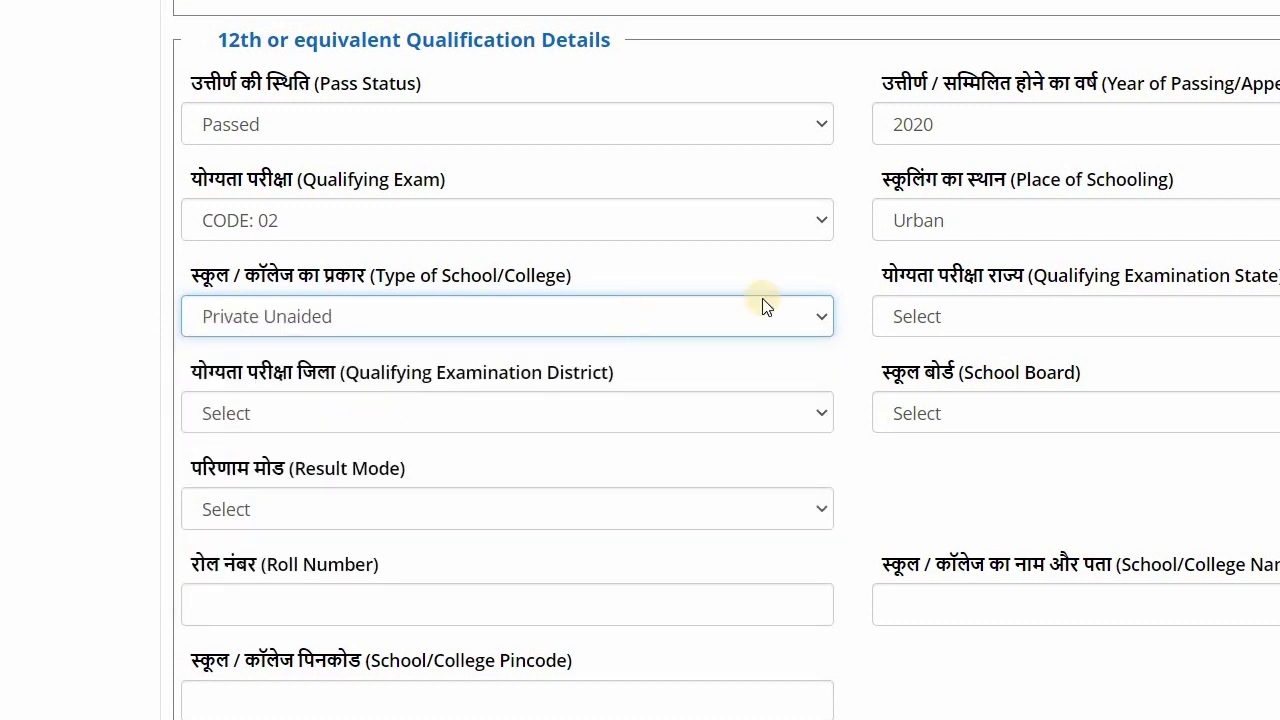
click(1031, 312)
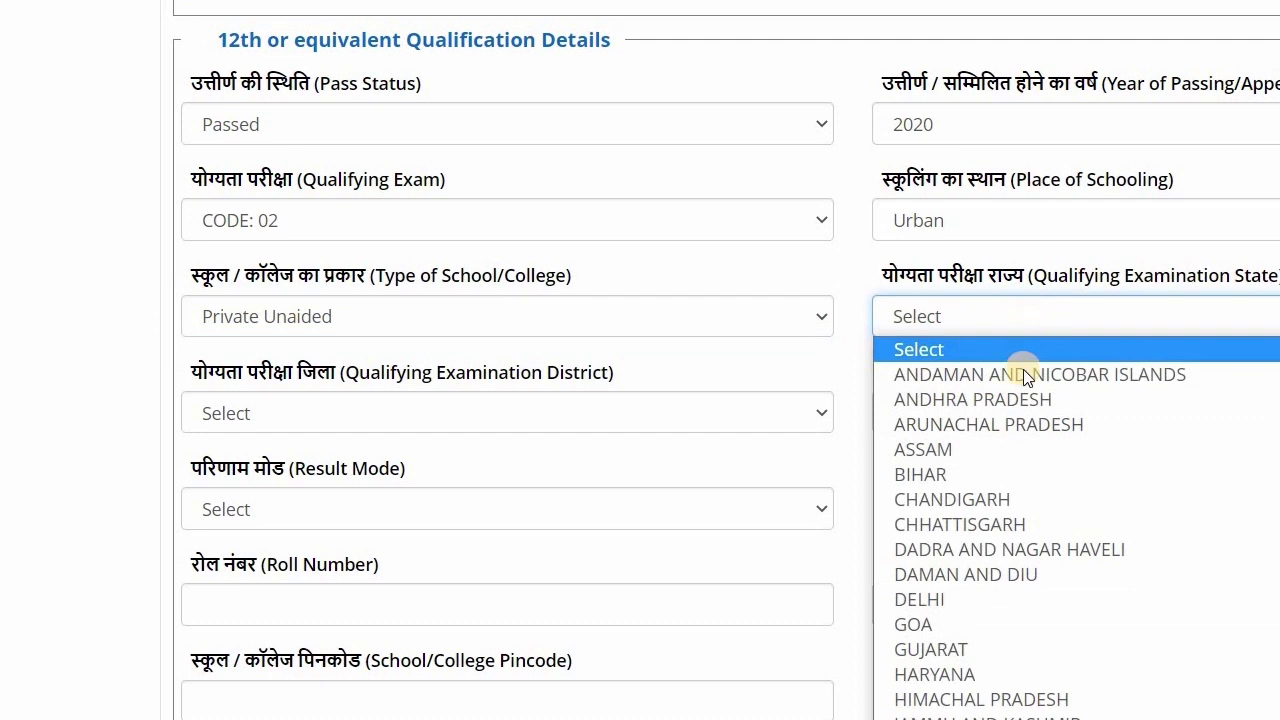
key(k)
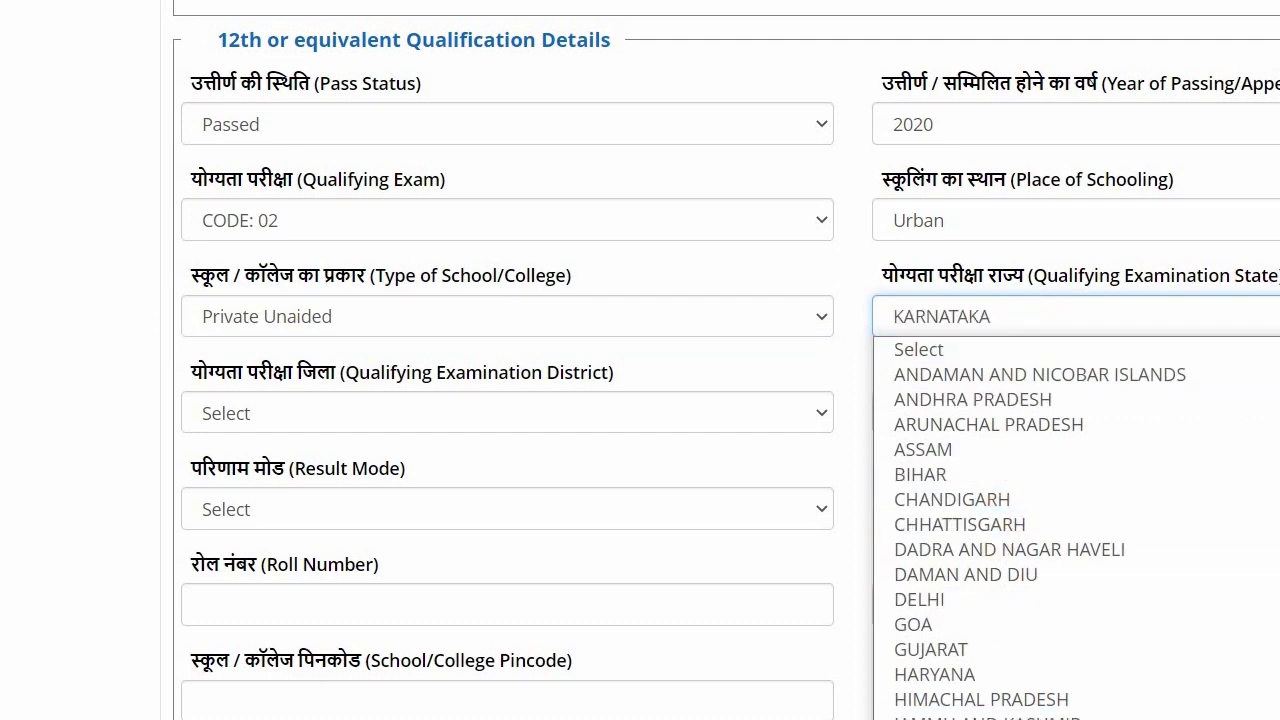
key(m)
key(t)
key(o)
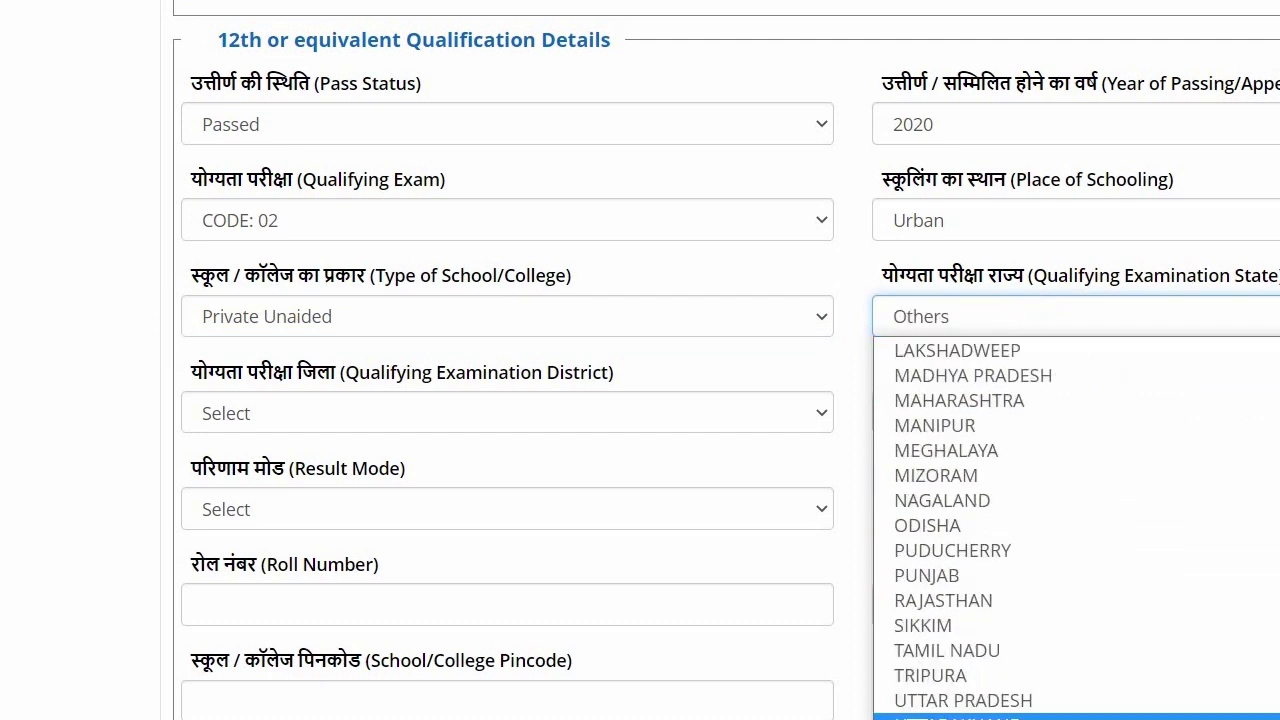
click(995, 700)
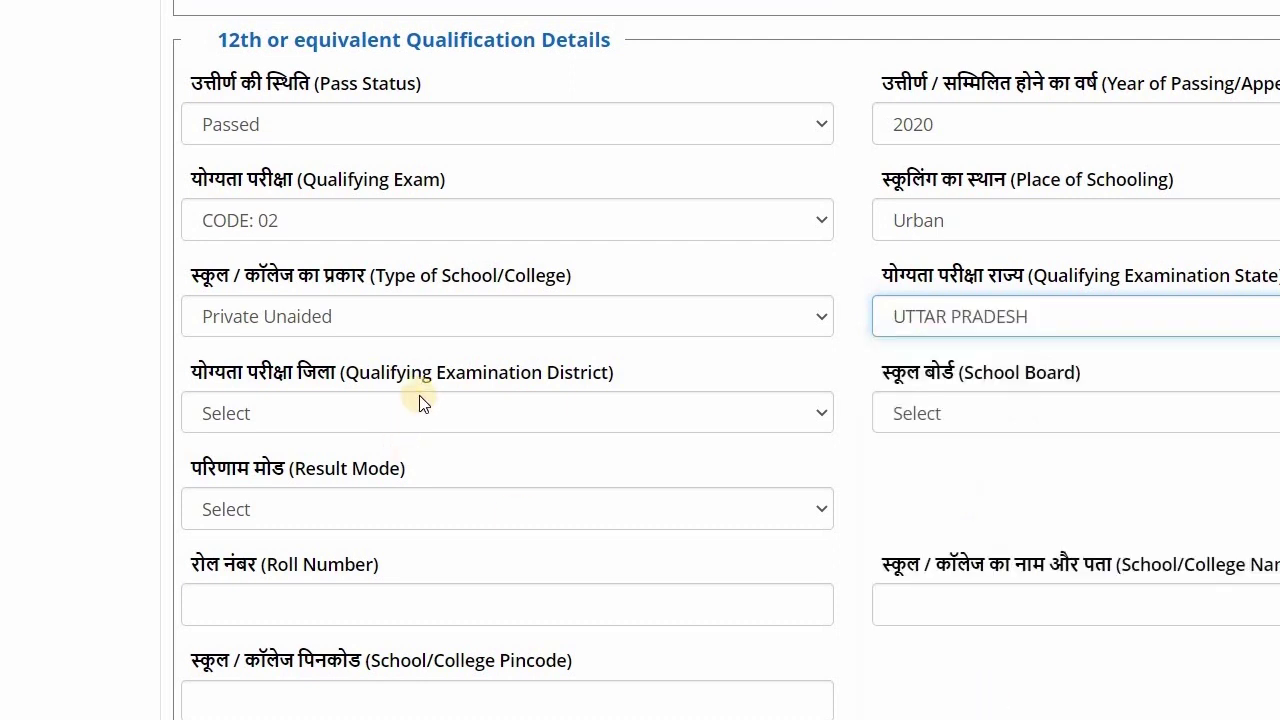
Browse the 12th District and School Board dropdowns without choosing anything yet.
click(819, 413)
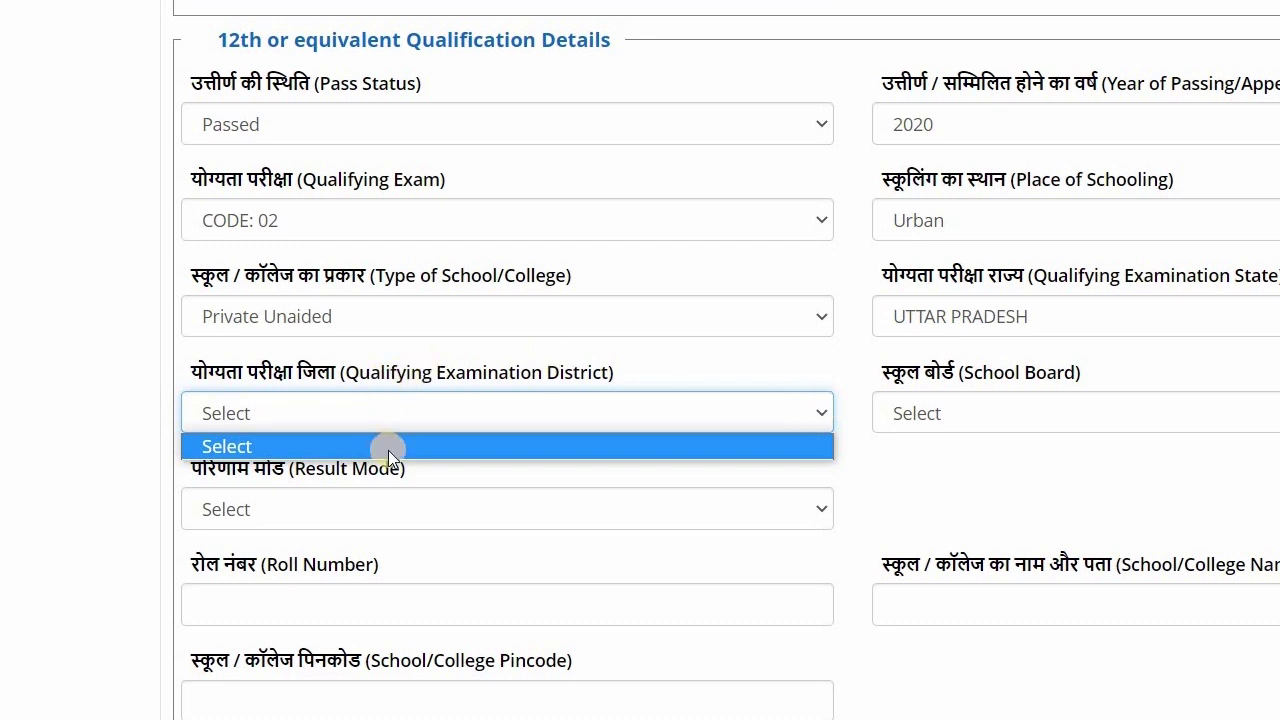
click(1166, 417)
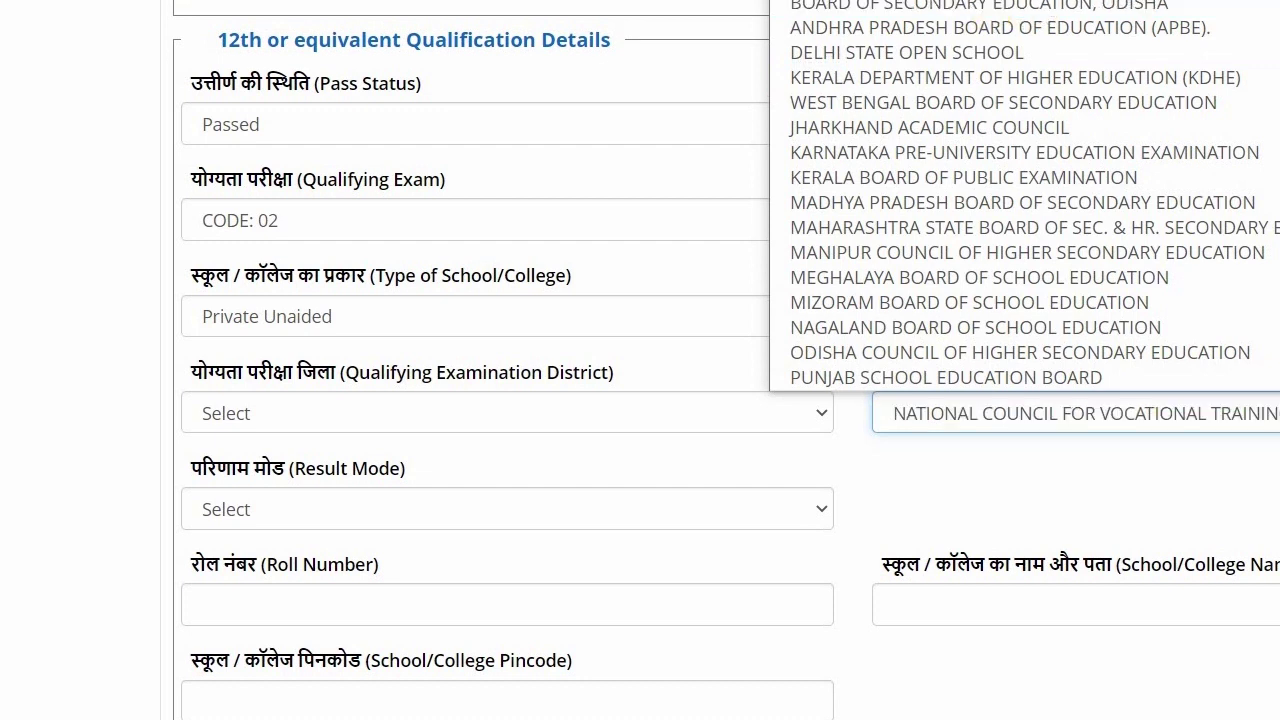
key(Down)
key(Down)
key(Down)
key(Down)
key(Down)
key(Down)
key(Down)
key(Down)
key(Down)
key(Down)
key(Down)
key(Down)
key(Down)
key(Down)
key(Down)
key(Down)
key(Down)
key(Down)
key(Down)
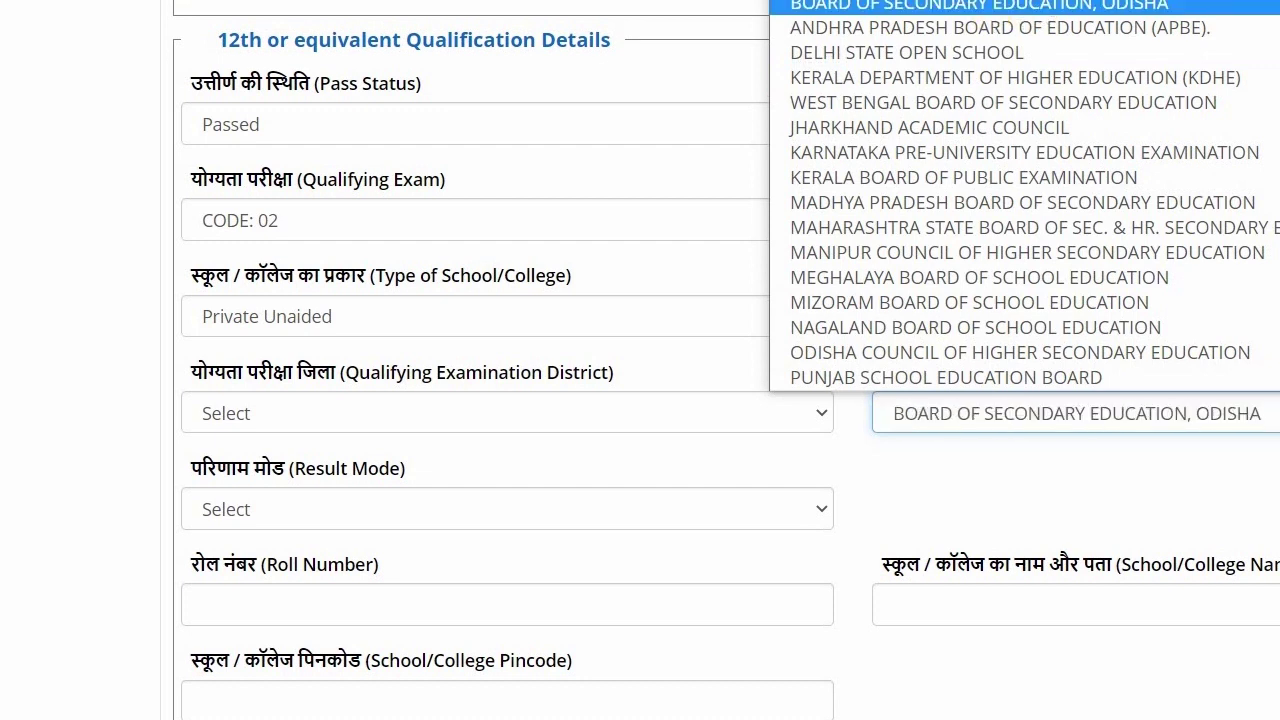
key(Down)
key(Down)
key(Down)
key(Down)
key(Down)
key(Down)
key(Down)
key(Down)
key(Down)
key(Down)
key(Down)
key(Down)
key(Down)
key(Down)
key(Down)
key(Down)
key(Down)
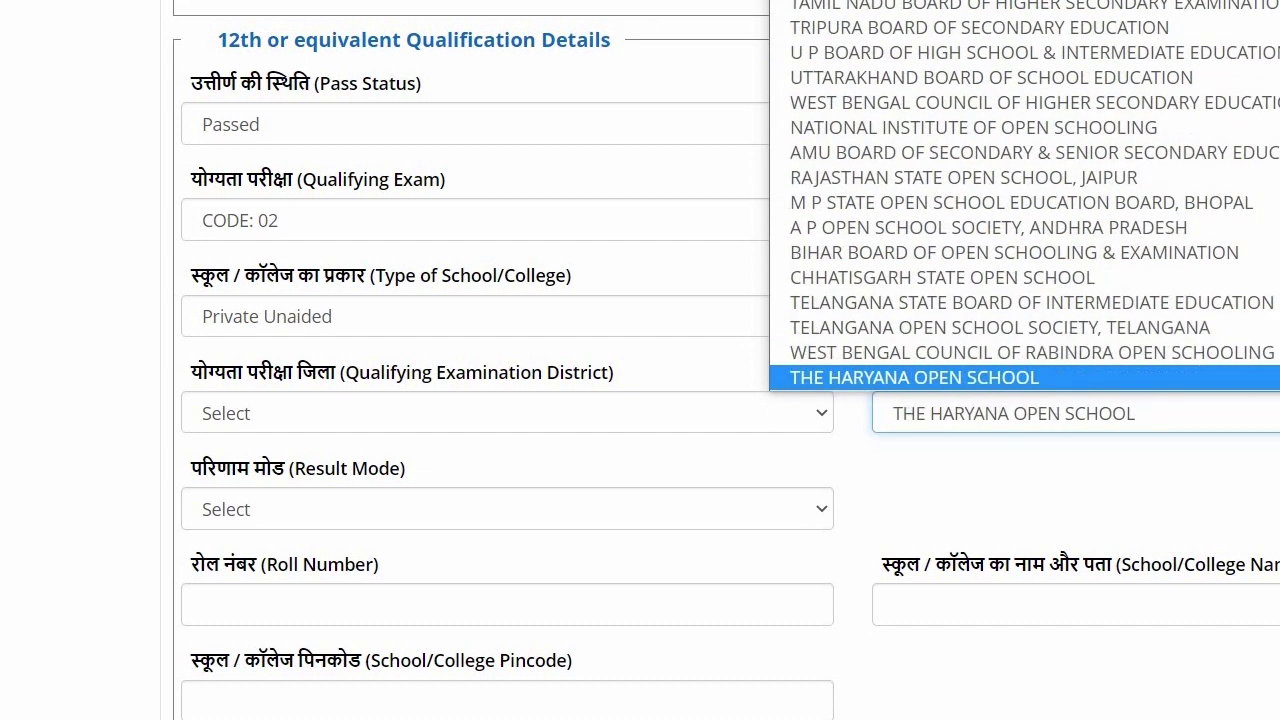
key(Up)
key(Up)
key(Up)
key(Up)
key(Up)
key(Up)
key(Up)
key(Up)
key(Up)
key(Up)
key(Up)
key(Up)
key(Up)
key(Up)
key(Up)
key(Up)
key(Up)
key(Up)
key(Up)
key(Up)
key(Up)
key(Up)
key(Up)
key(Up)
key(Up)
key(Up)
key(Up)
key(Up)
key(Up)
key(Up)
key(Up)
key(Up)
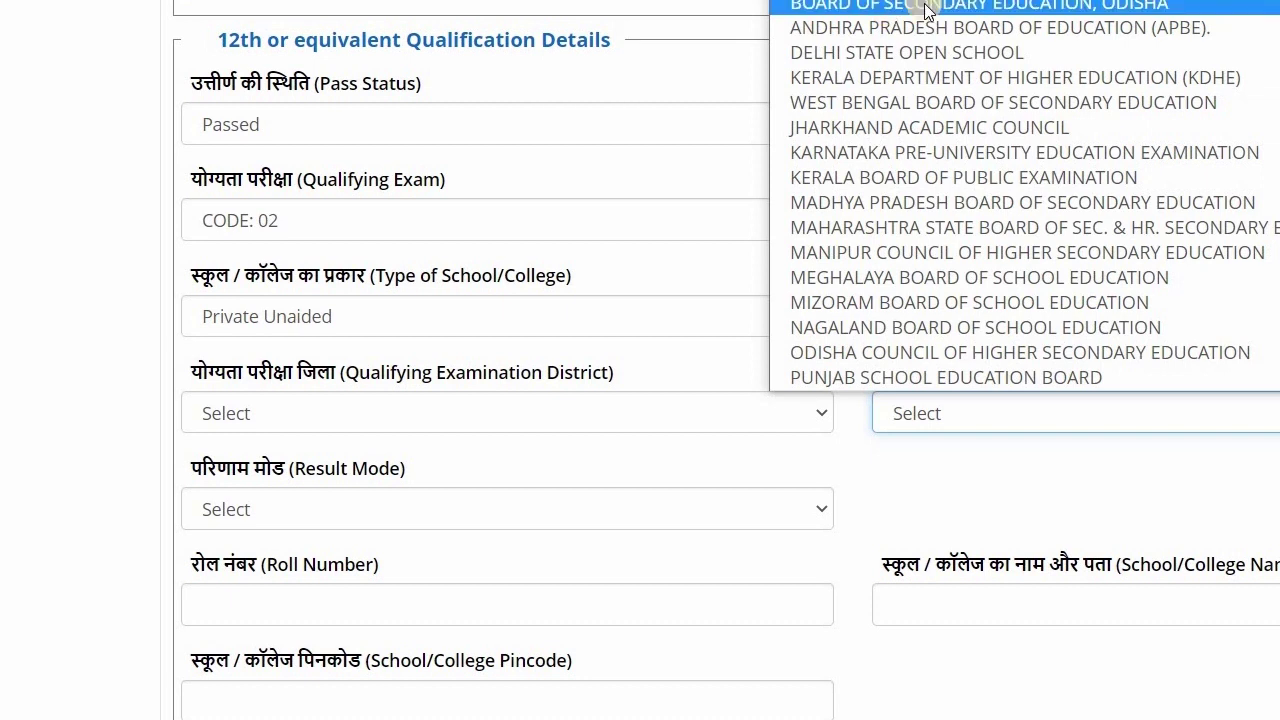
key(Down)
key(Down)
key(Down)
key(Down)
key(Down)
key(Down)
key(Down)
key(Down)
key(Down)
key(Down)
key(Down)
key(Down)
key(Down)
key(Down)
key(Down)
key(Down)
key(Down)
key(Down)
key(Down)
key(Down)
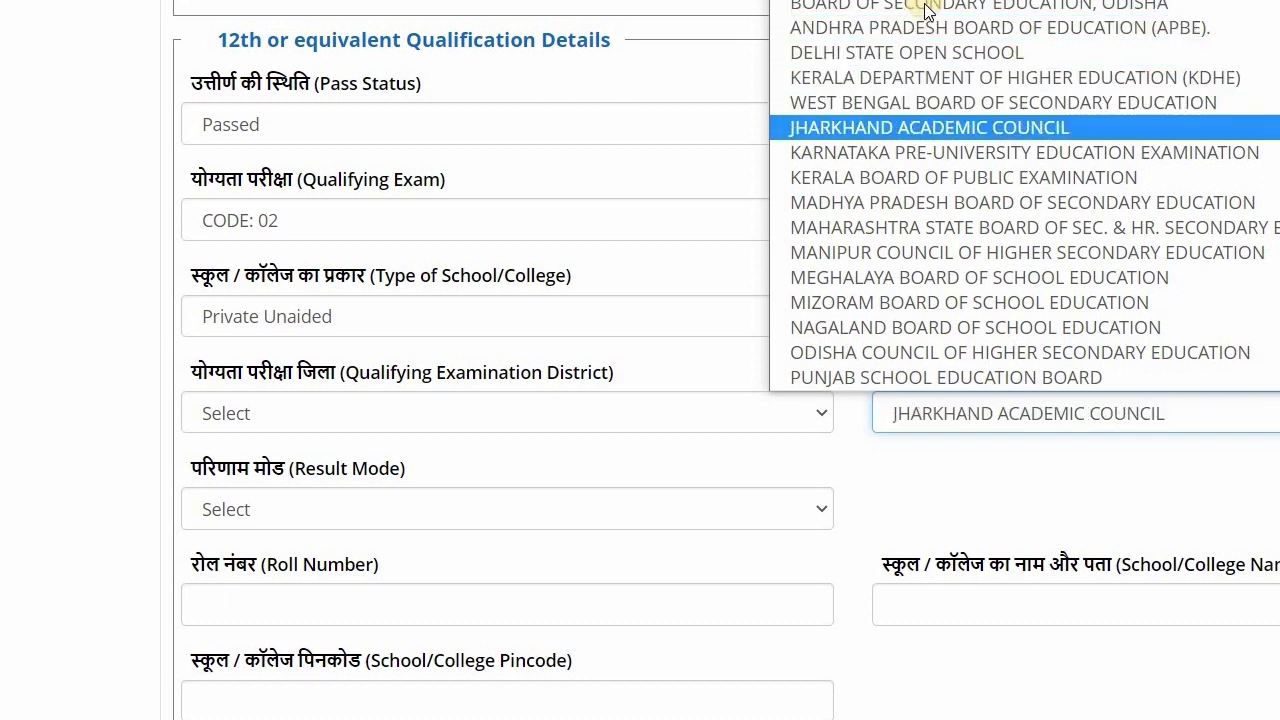
Set the 12th School Board to CENTRAL BOARD OF SECONDARY EDUCATION.
key(Down)
key(Down)
key(Down)
key(Down)
key(Down)
key(Down)
key(Down)
key(Down)
key(Down)
key(Down)
key(Down)
key(Down)
key(Down)
key(Escape)
scroll(925, 10, down, 3)
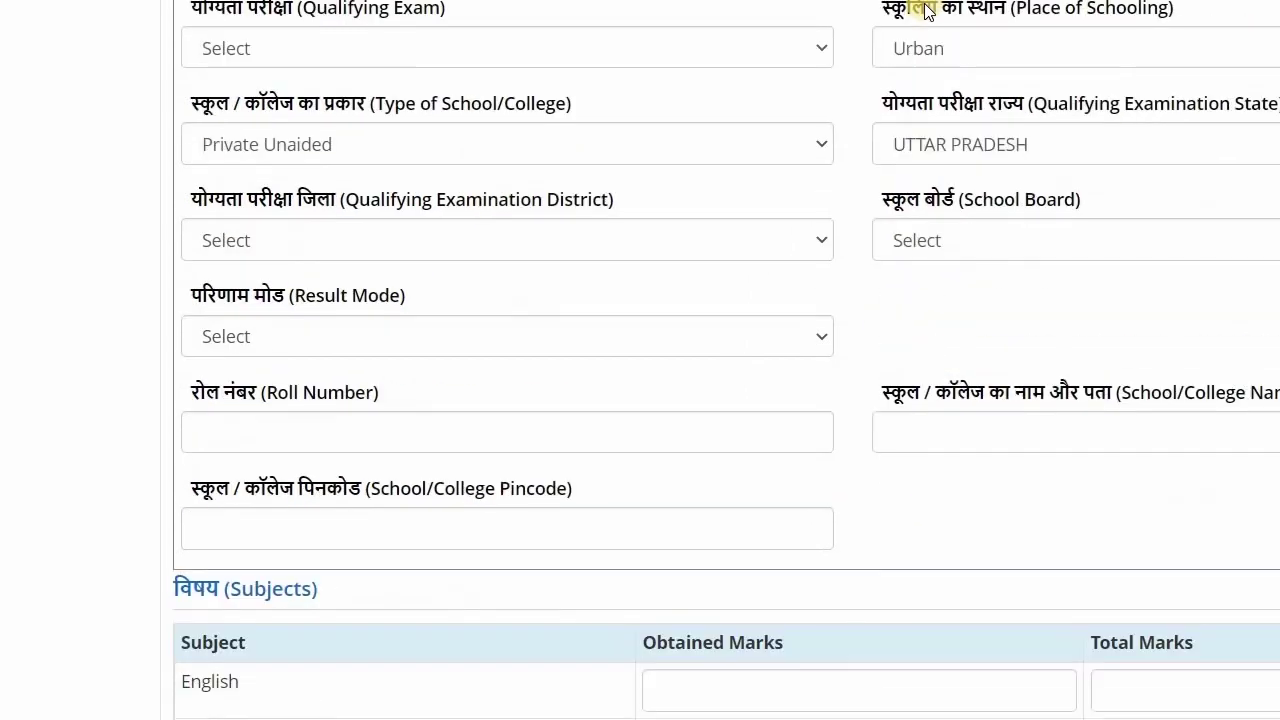
scroll(925, 10, up, 4)
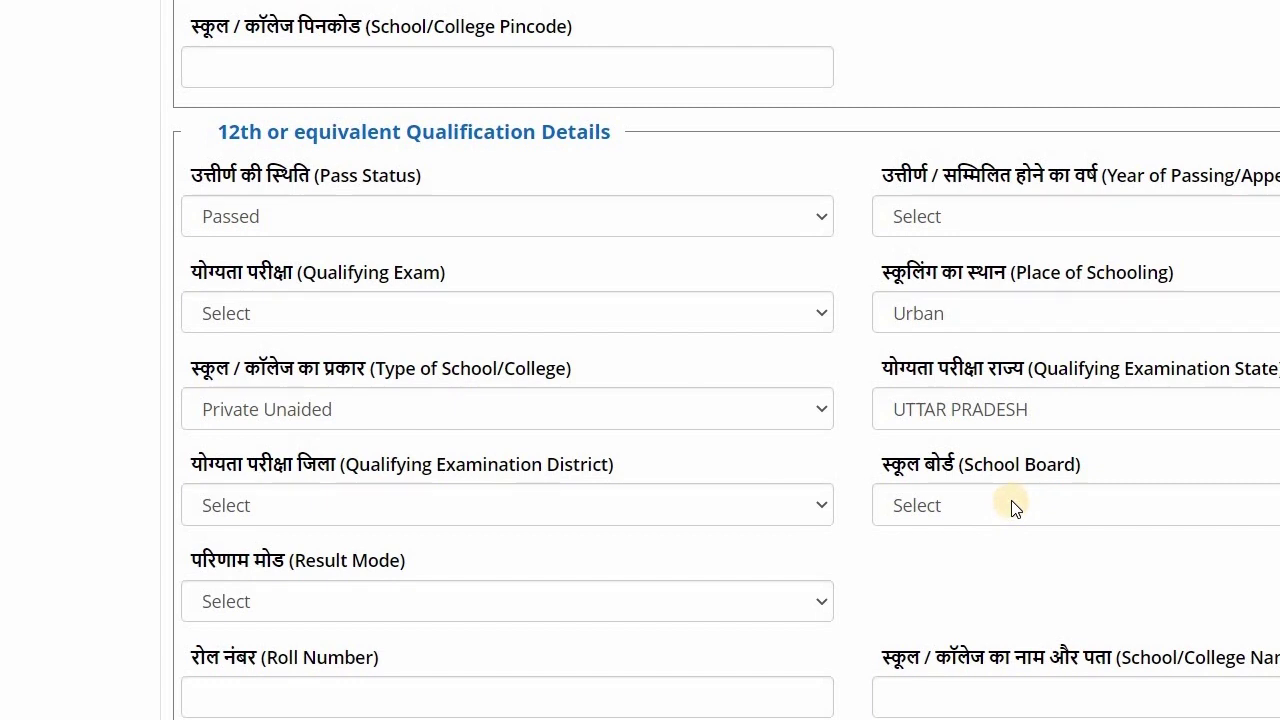
click(1011, 502)
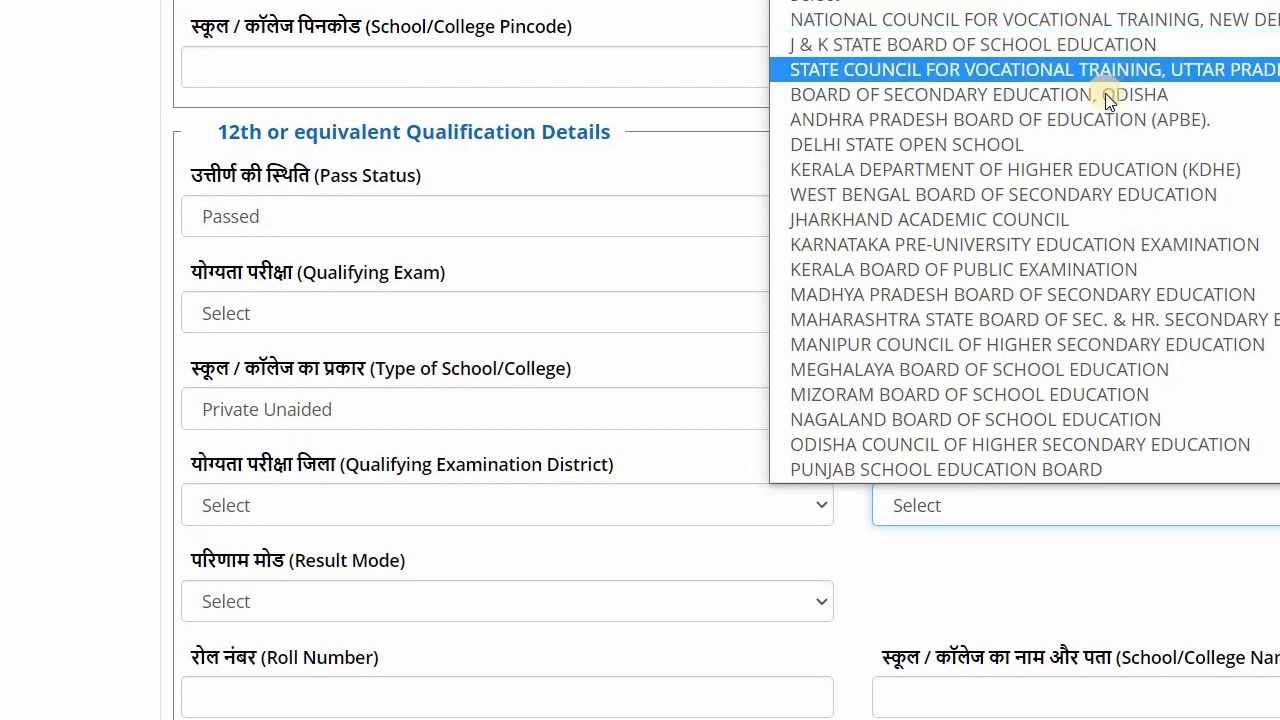
scroll(1066, 188, up, 1)
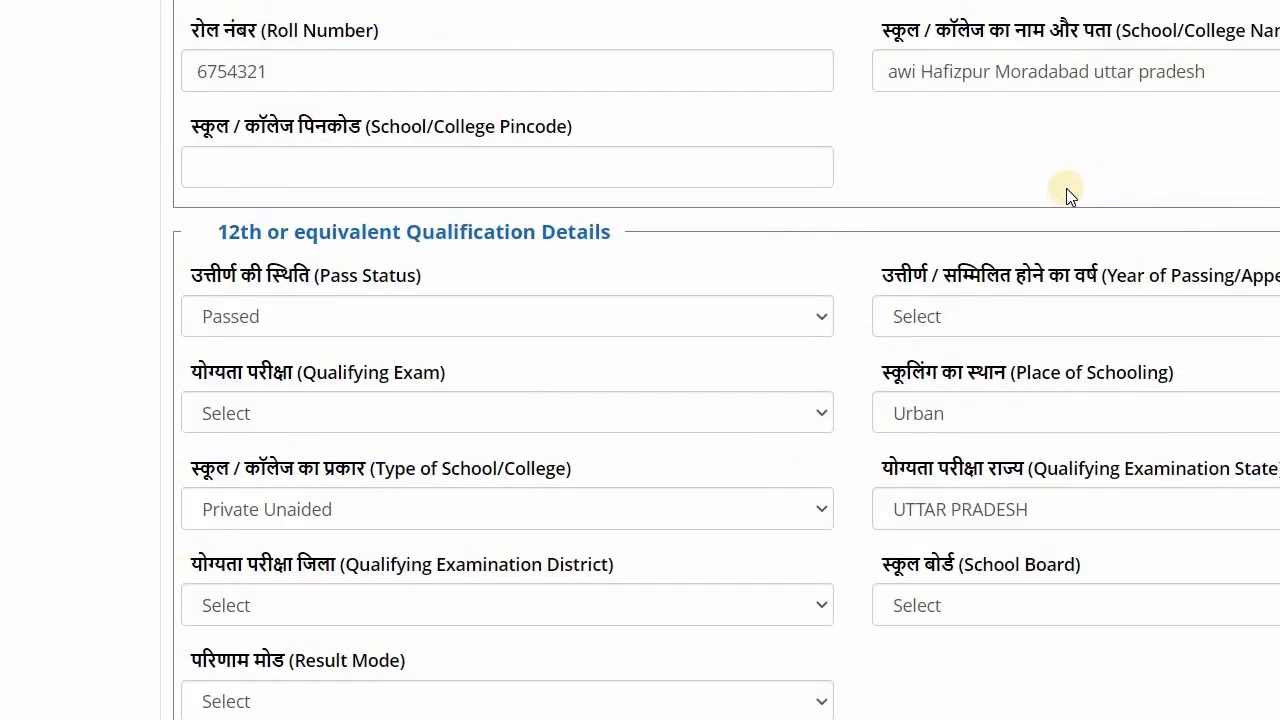
click(928, 612)
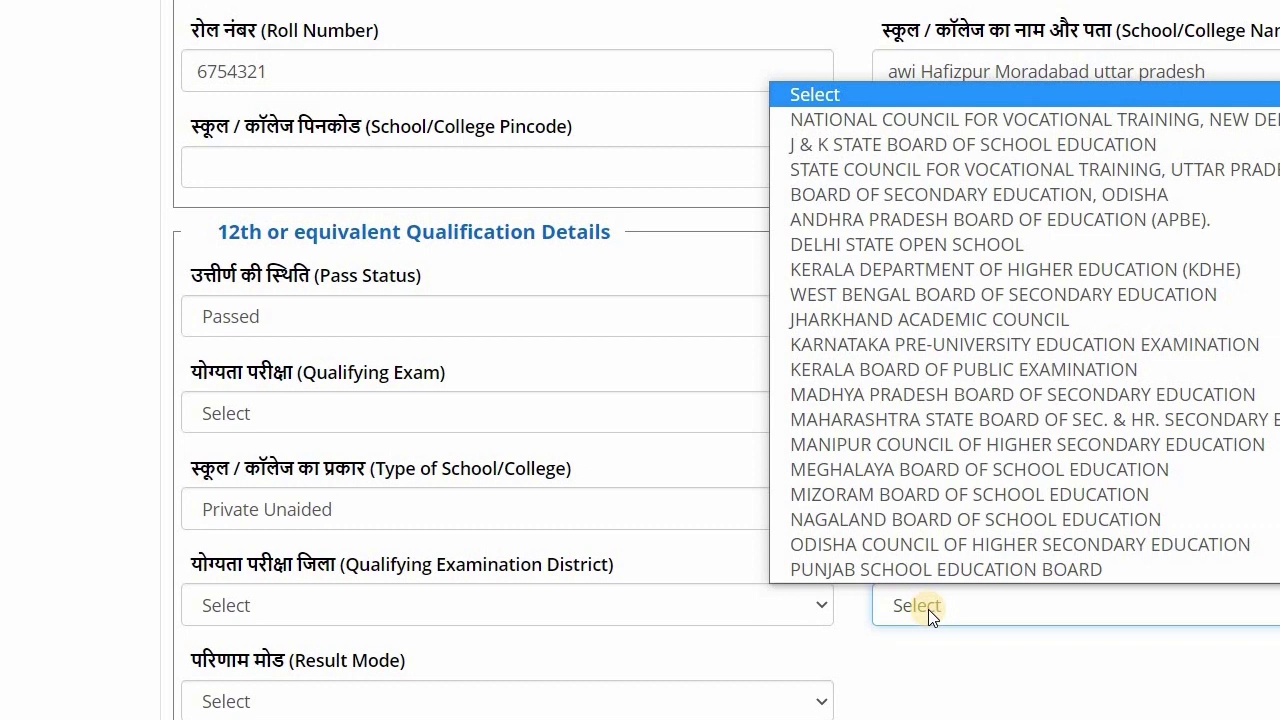
text(ce)
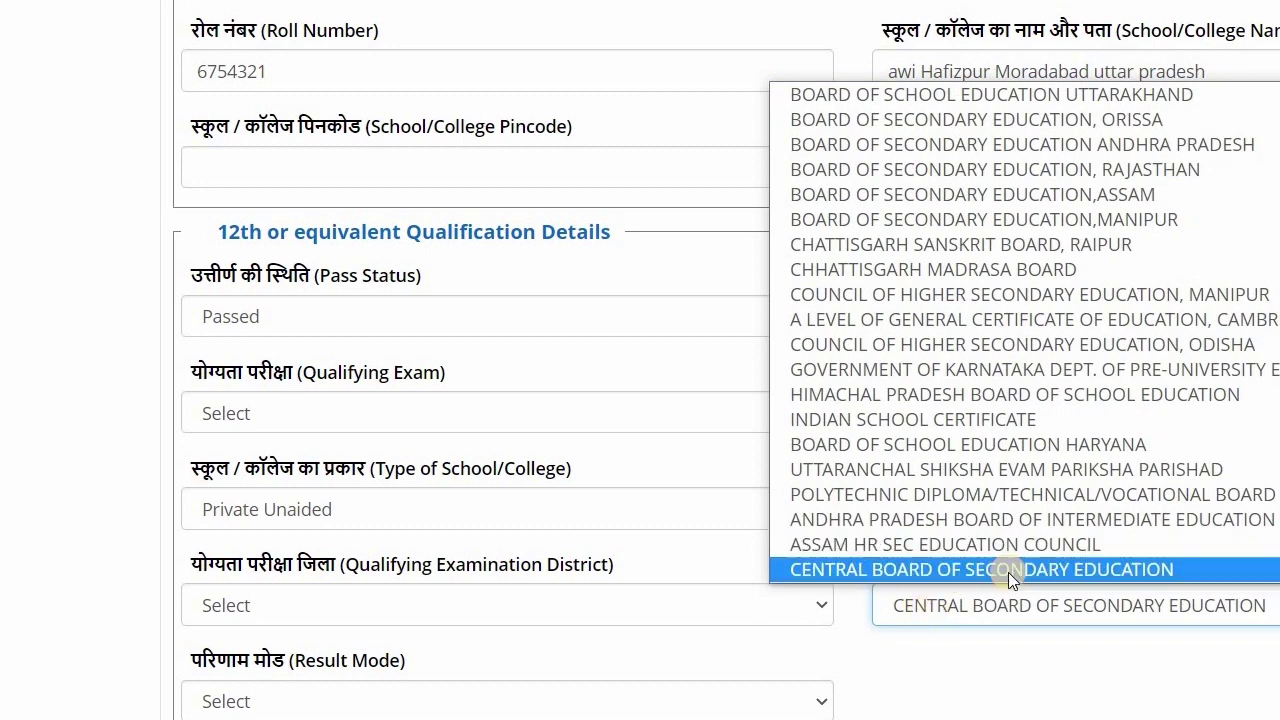
click(1008, 572)
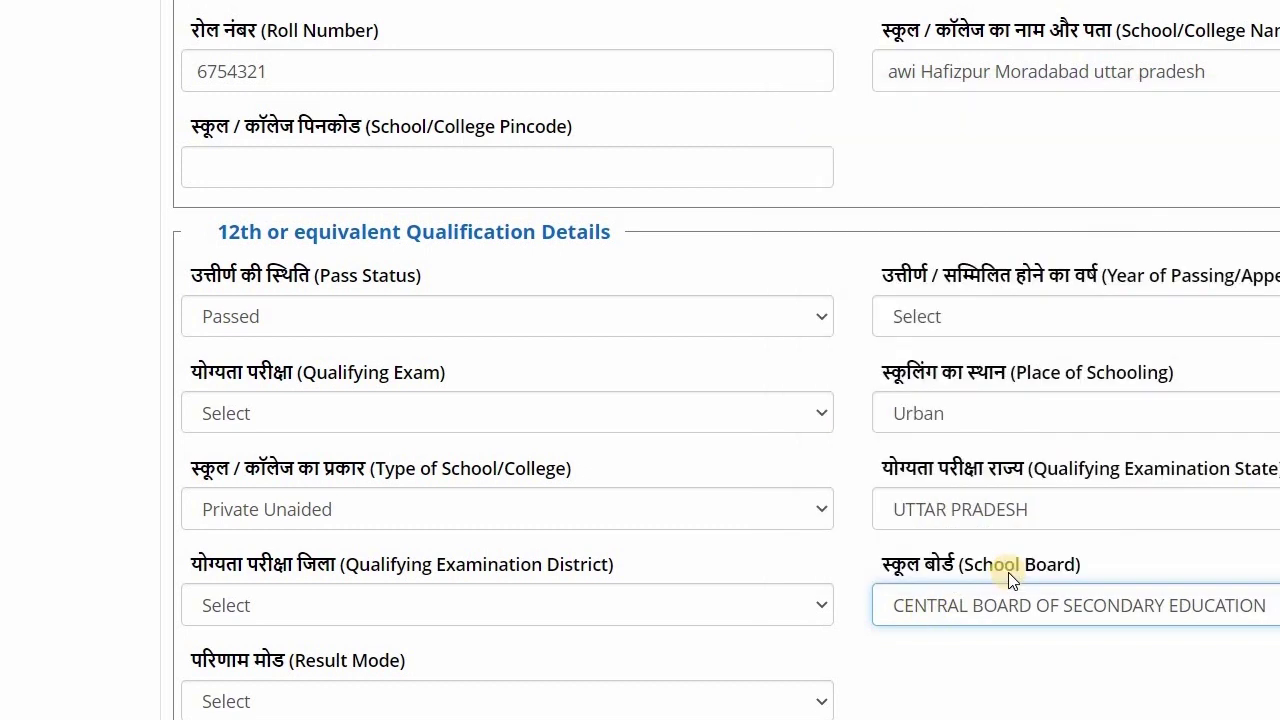
Pick MORADABAD from the 12th Qualifying Examination District list.
click(826, 609)
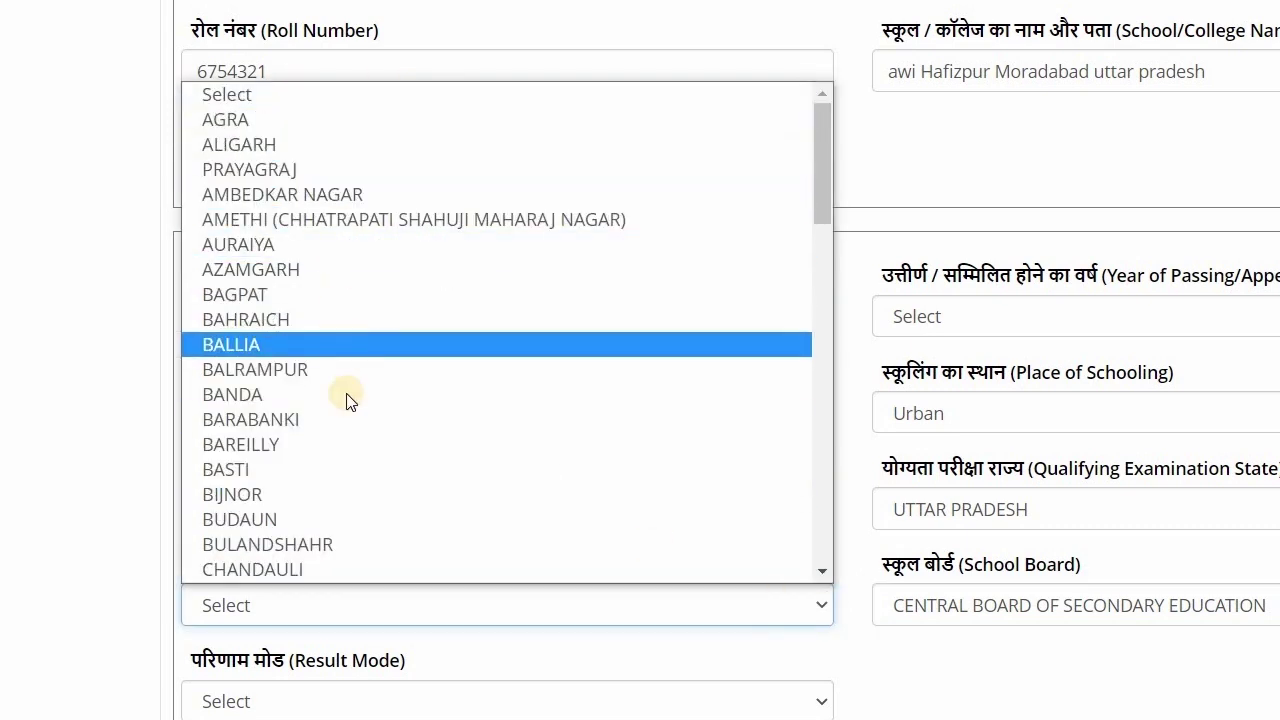
click(819, 573)
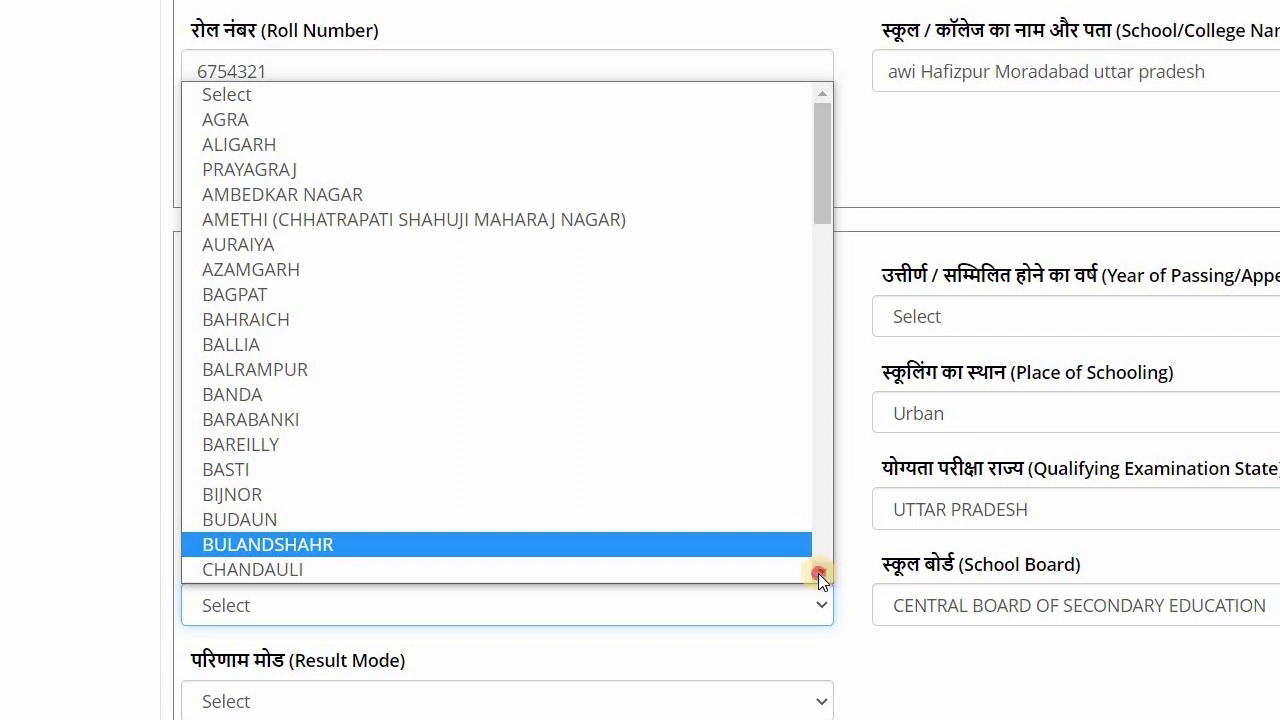
drag(818, 573, 818, 573)
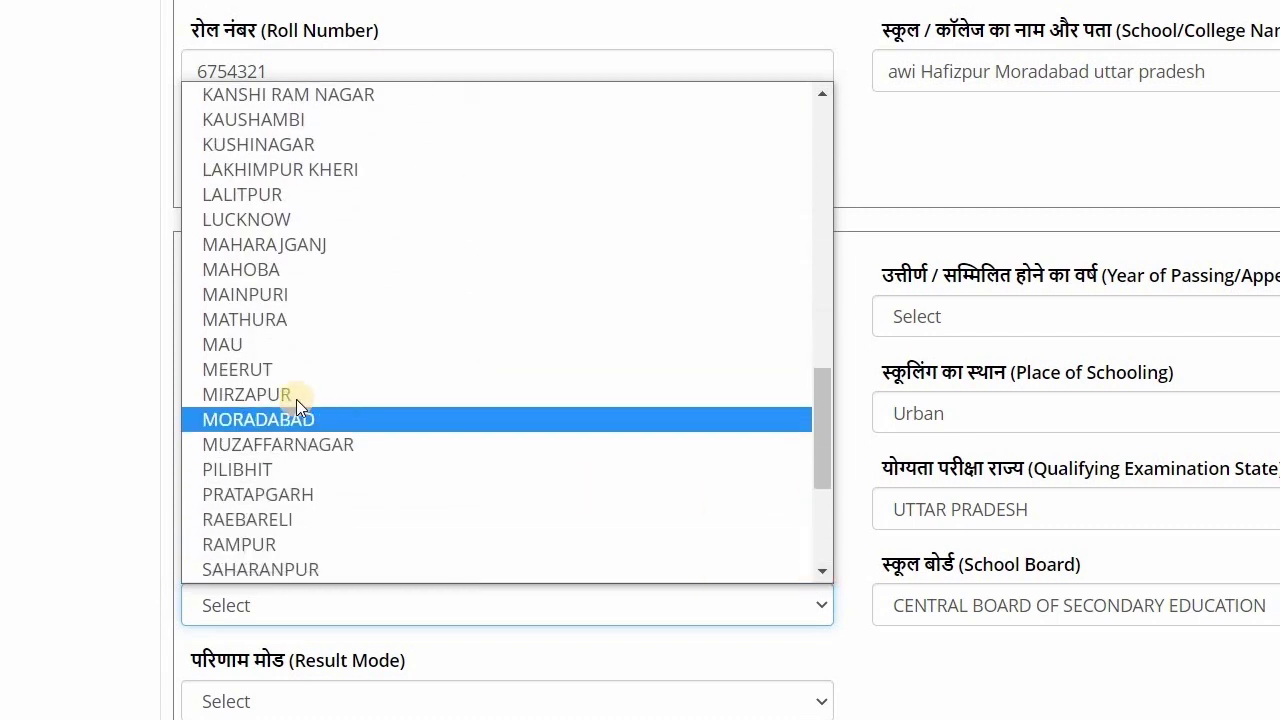
click(301, 419)
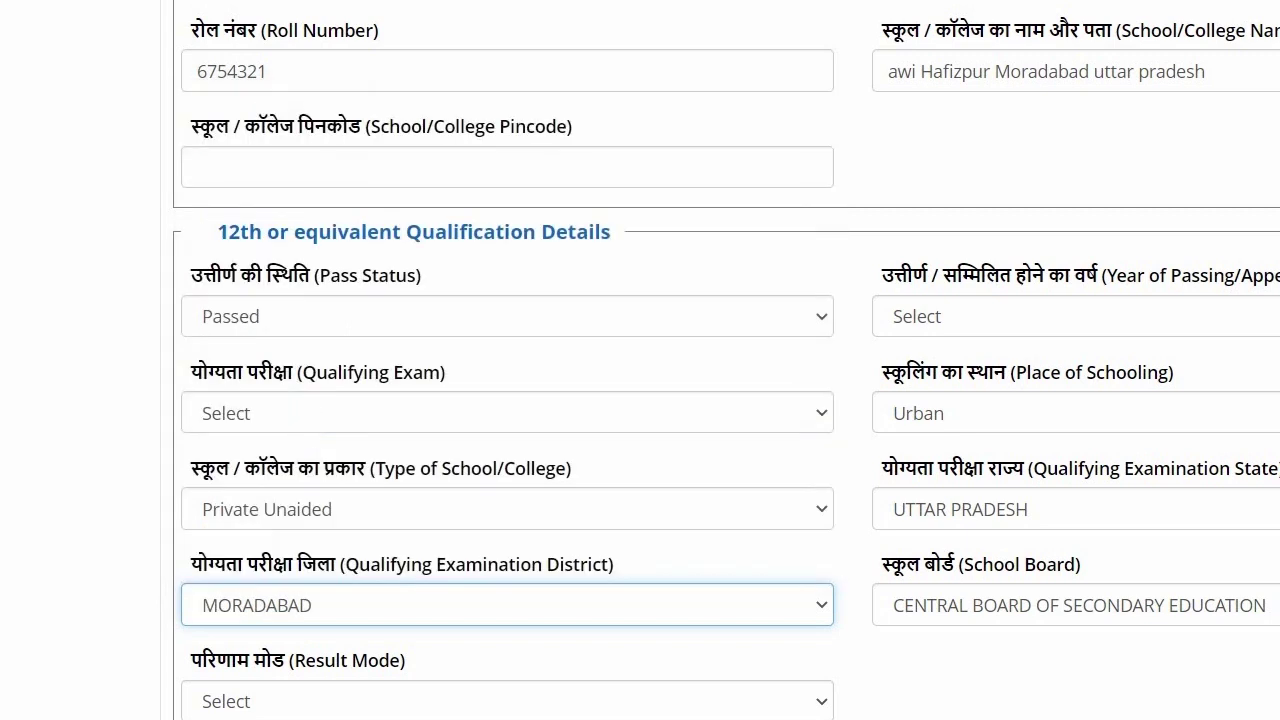
scroll(726, 360, down, 7)
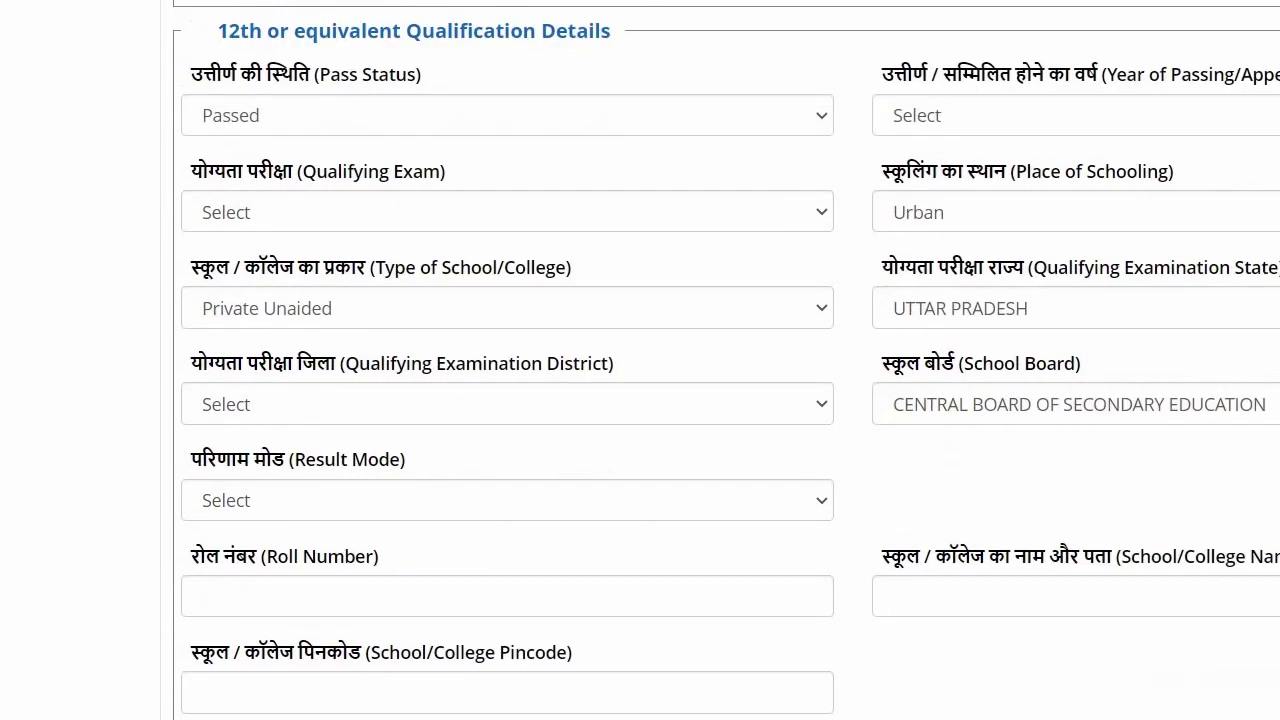
Set the 12th qualifying exam district to MORADABAD.
scroll(726, 360, up, 2)
scroll(1140, 472, up, 1)
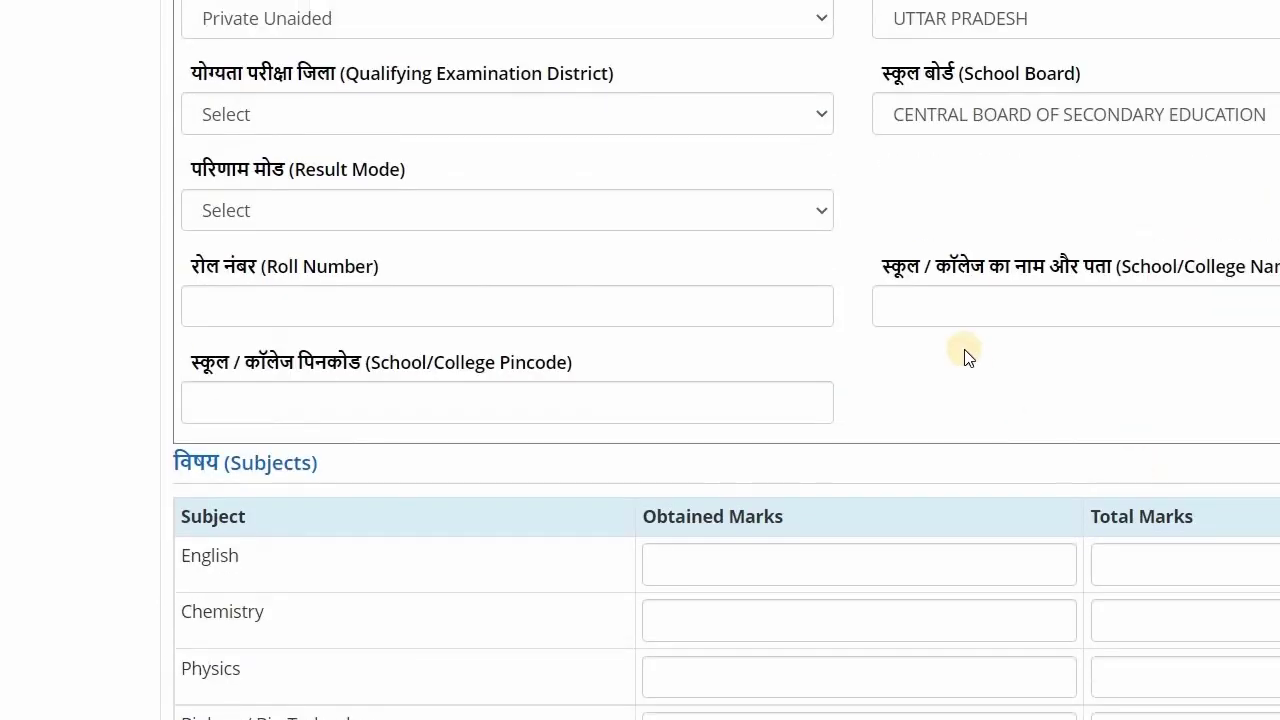
click(820, 114)
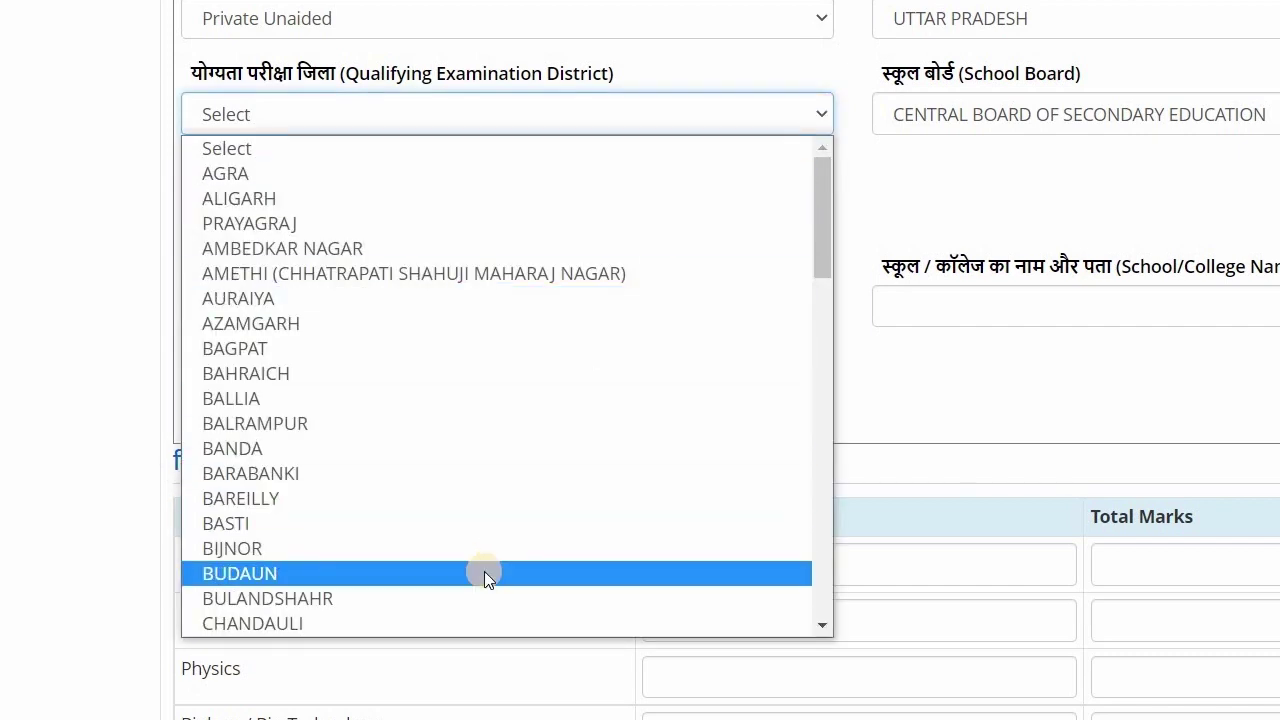
key(m)
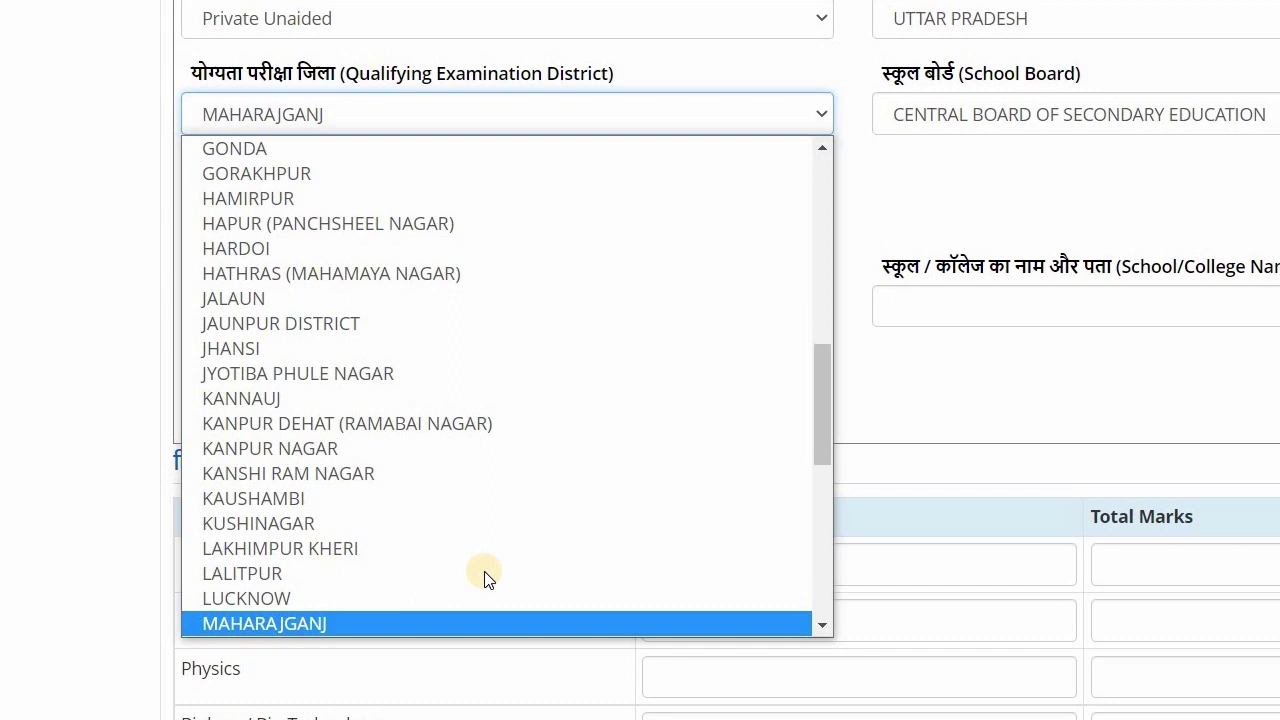
key(r)
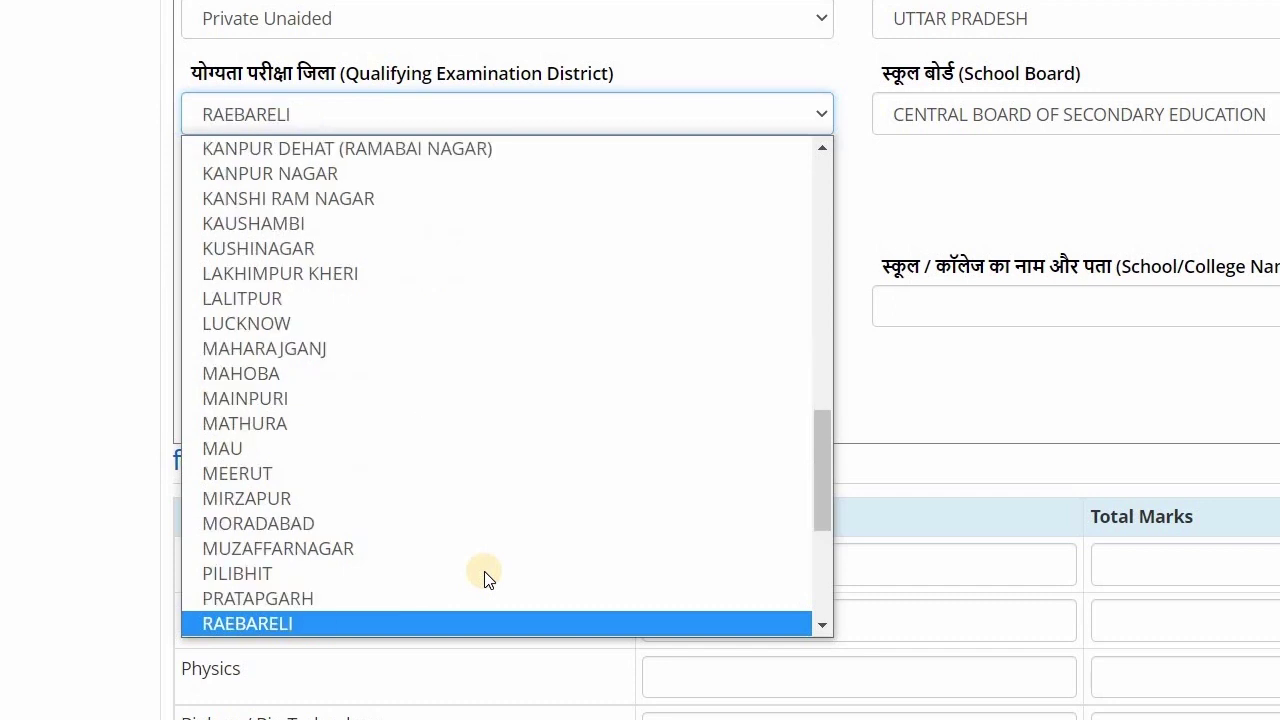
key(Down)
key(Down)
key(Down)
key(Down)
key(Up)
key(Up)
key(Up)
key(Up)
key(Up)
key(Up)
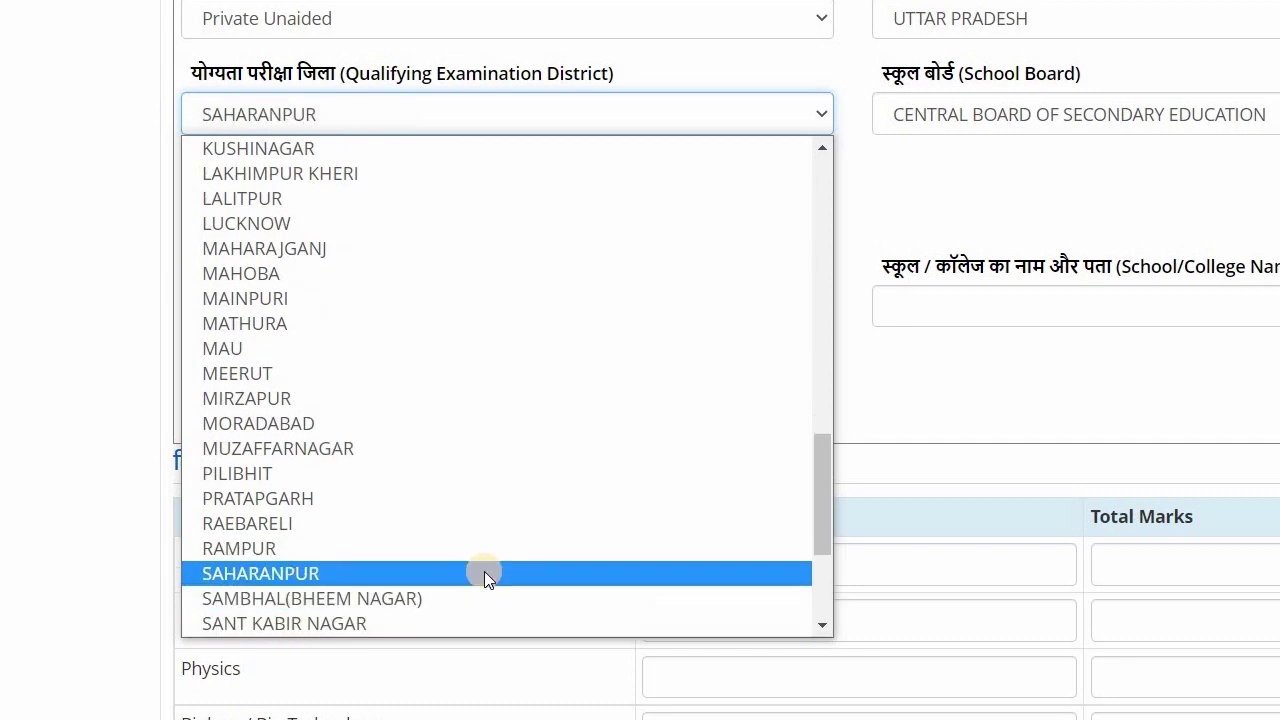
key(Up)
key(Up)
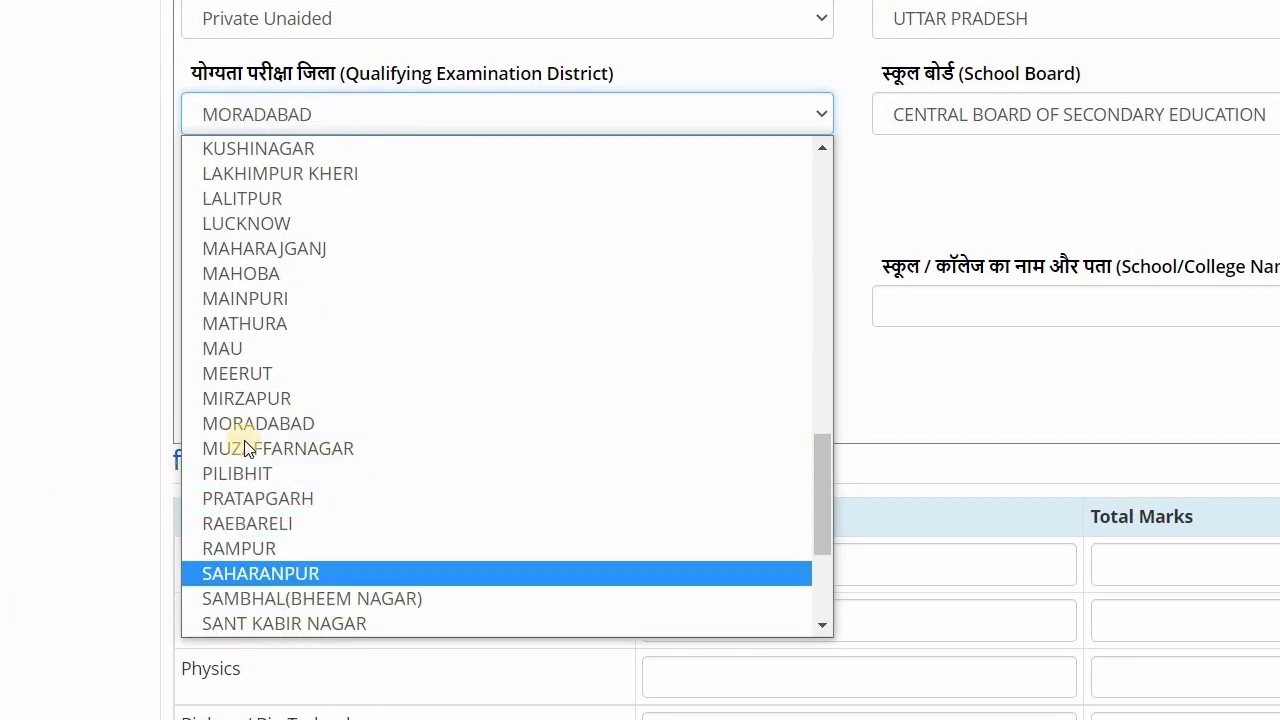
click(261, 427)
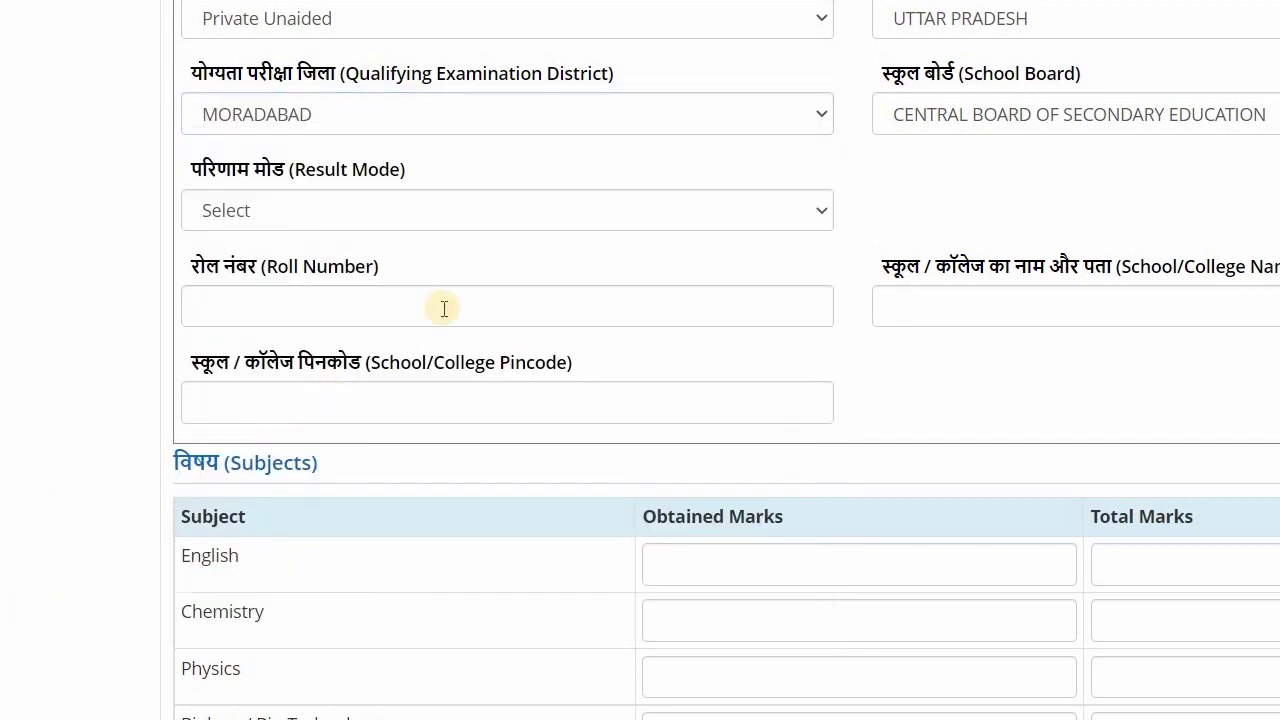
Set Result Mode to Percentage, enter the 12th roll number, and autofill the school address and pincode.
click(821, 216)
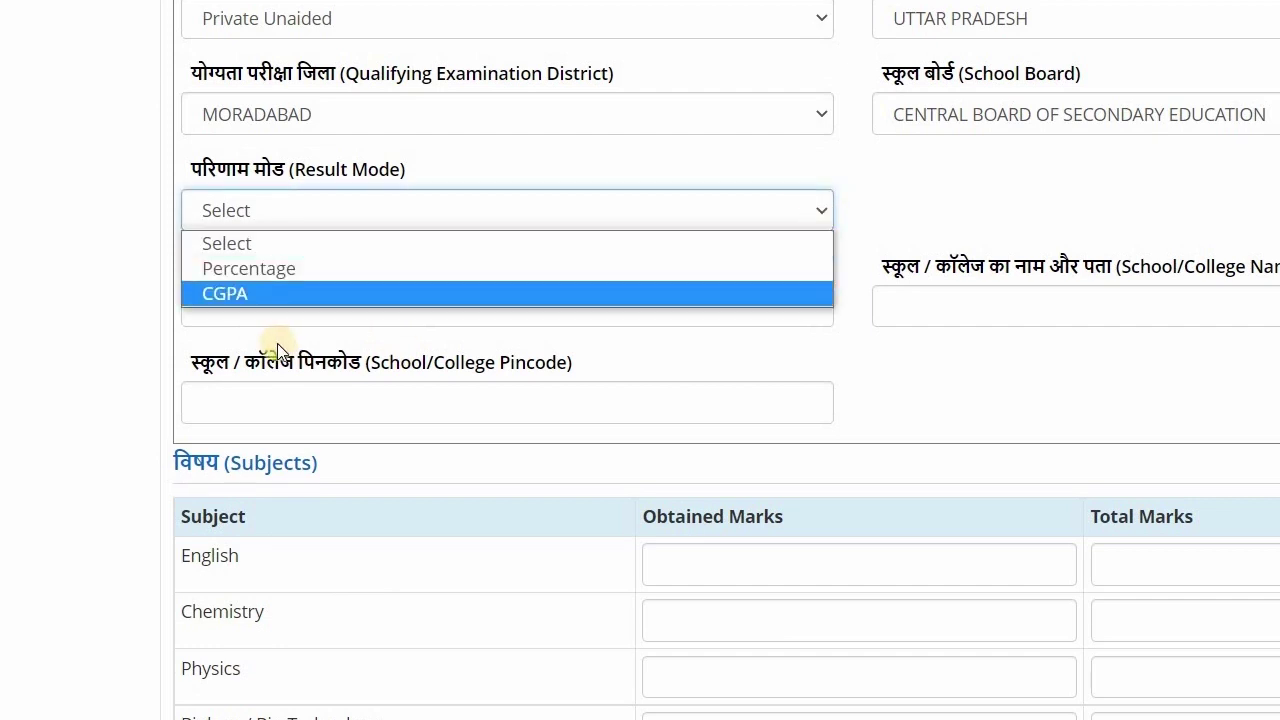
click(281, 266)
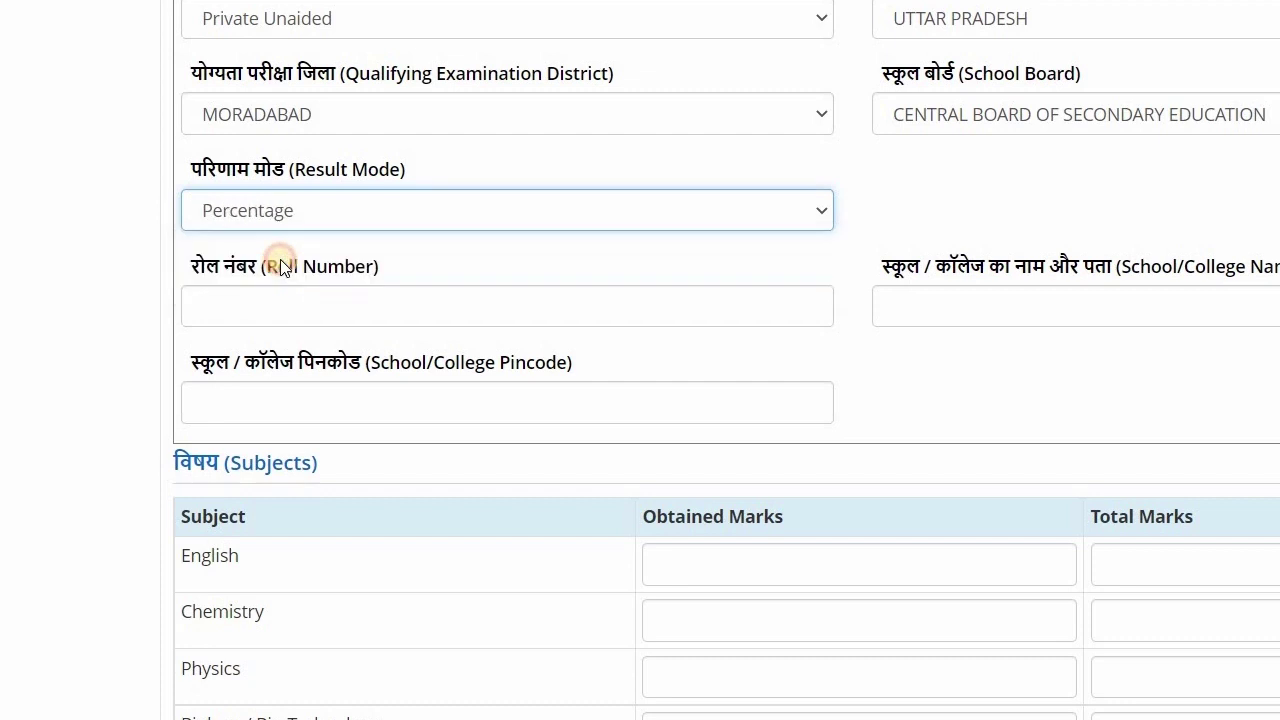
click(564, 294)
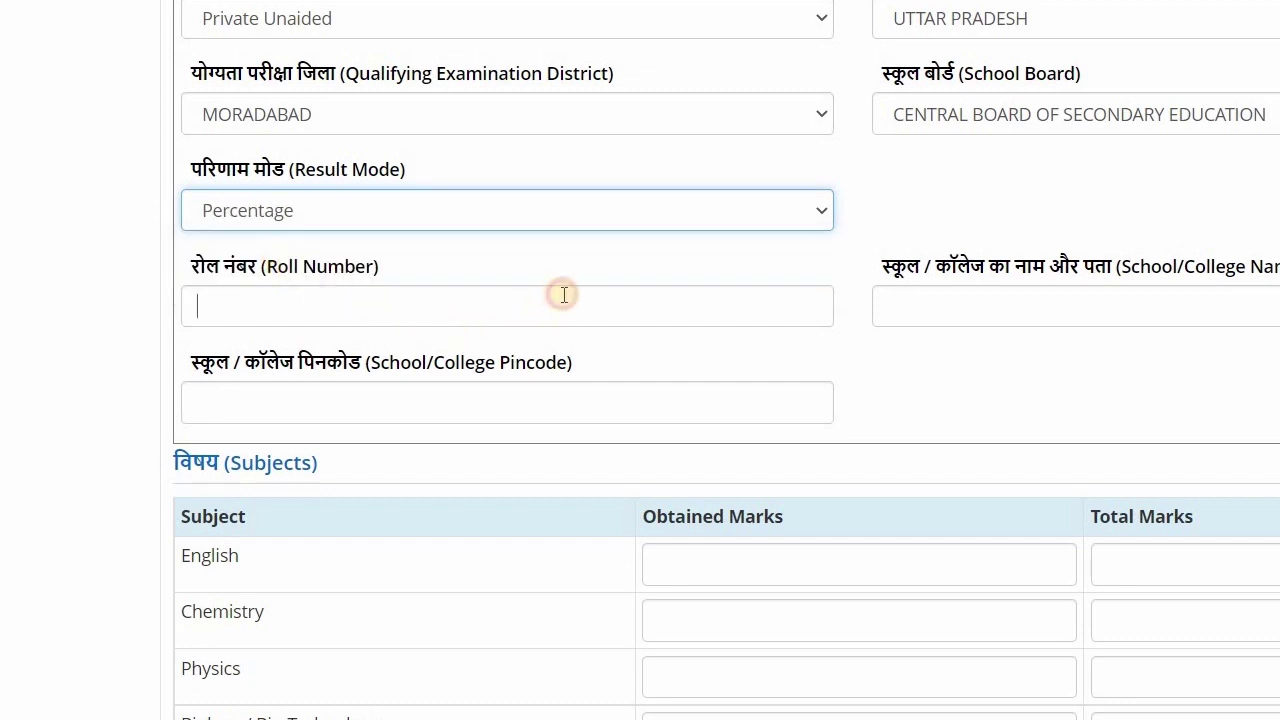
text(87654321)
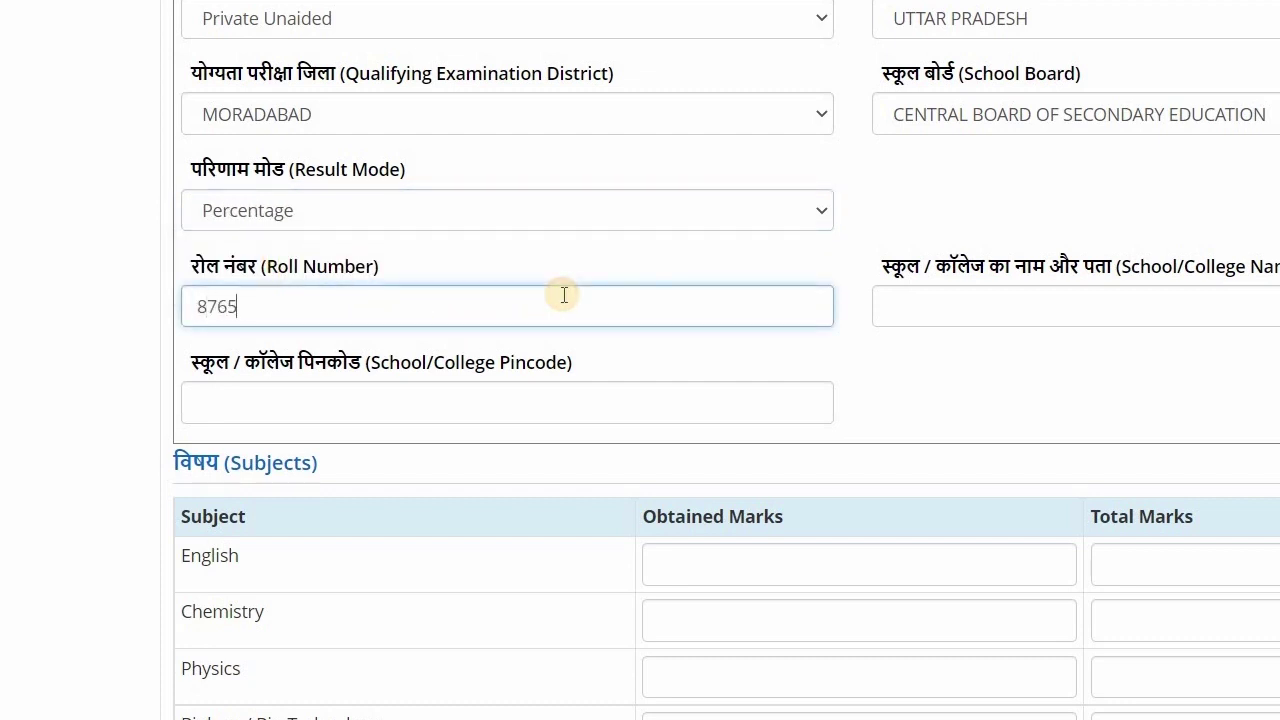
click(951, 302)
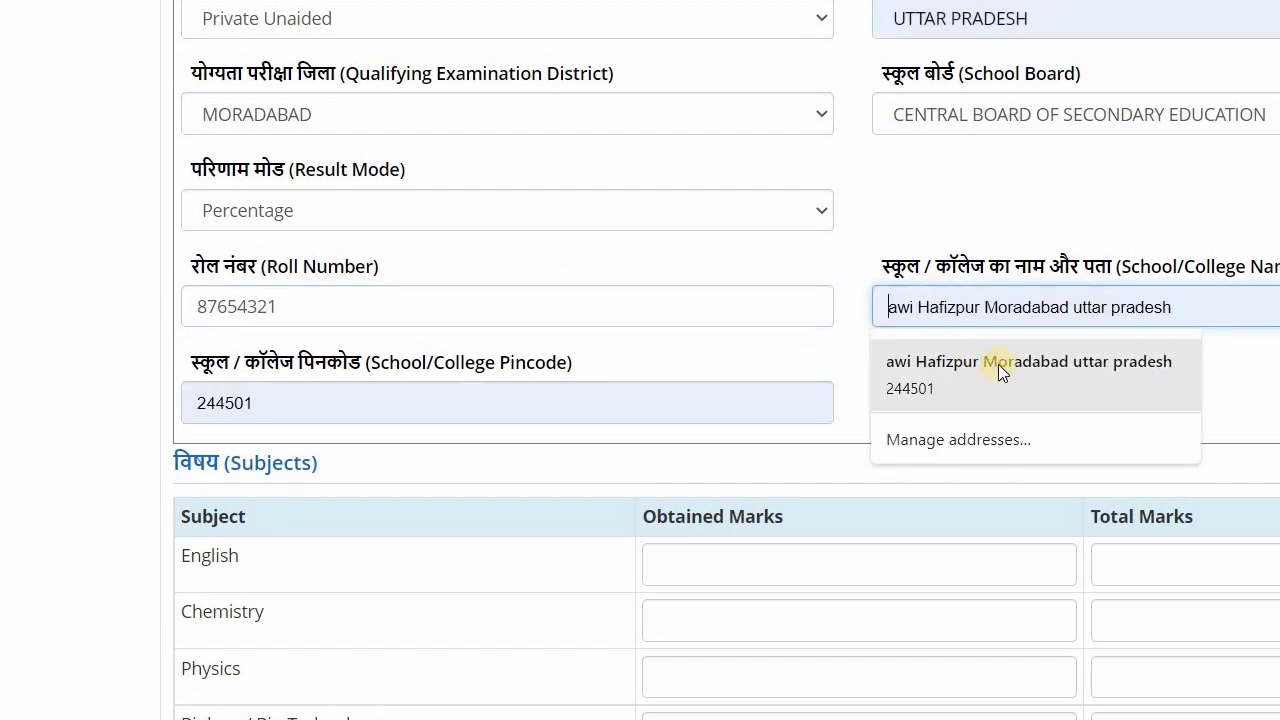
click(1000, 368)
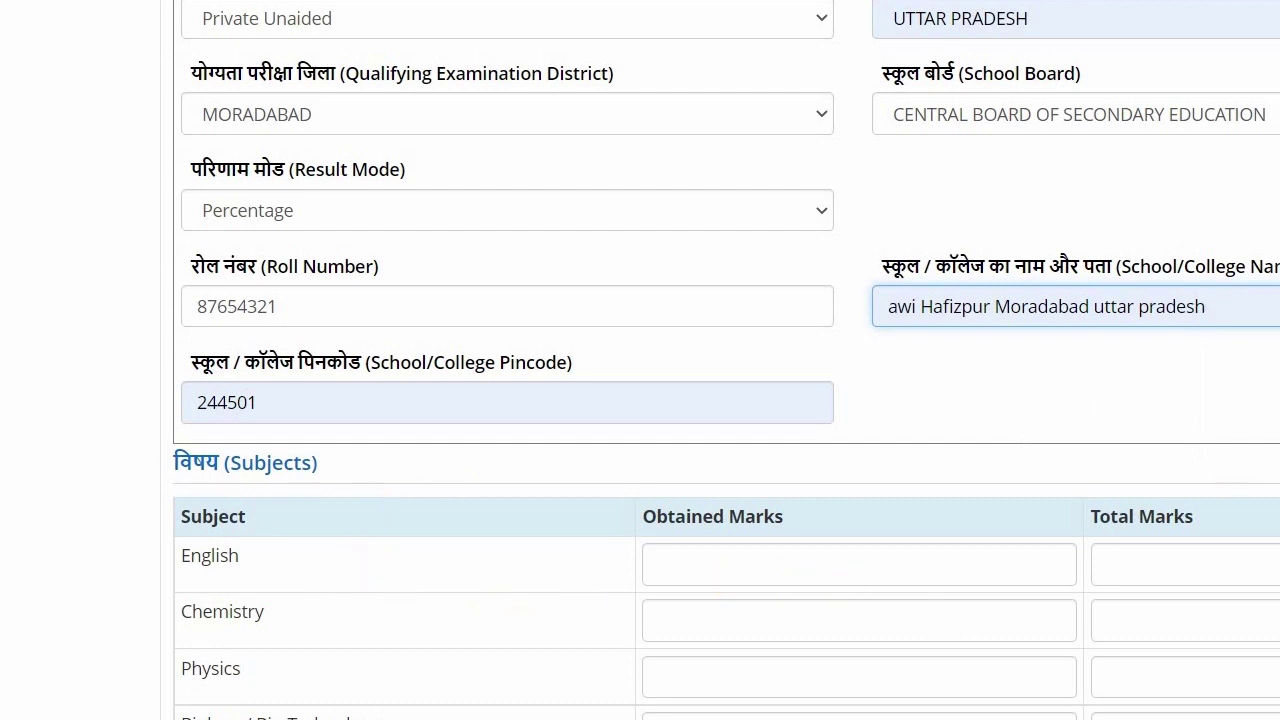
scroll(780, 209, down, 3)
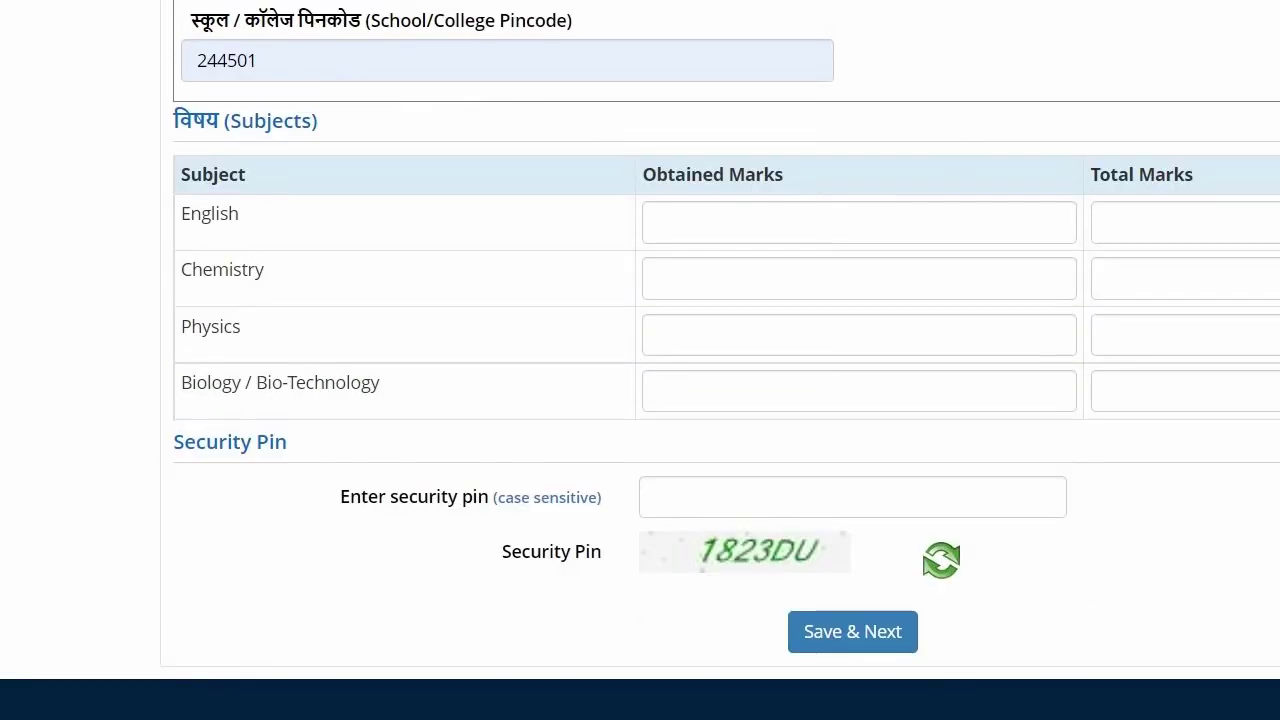
Enter English 80/100 and Chemistry 75/100 in the Subjects table.
click(780, 209)
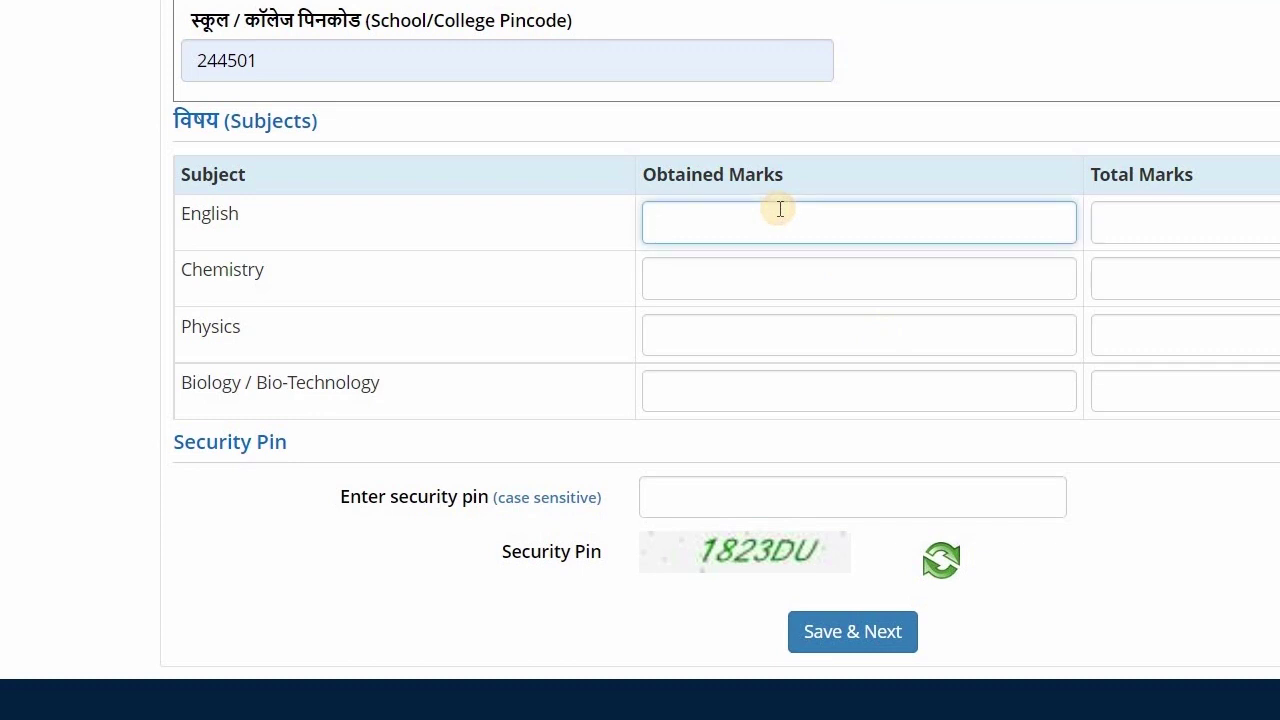
scroll(780, 209, up, 4)
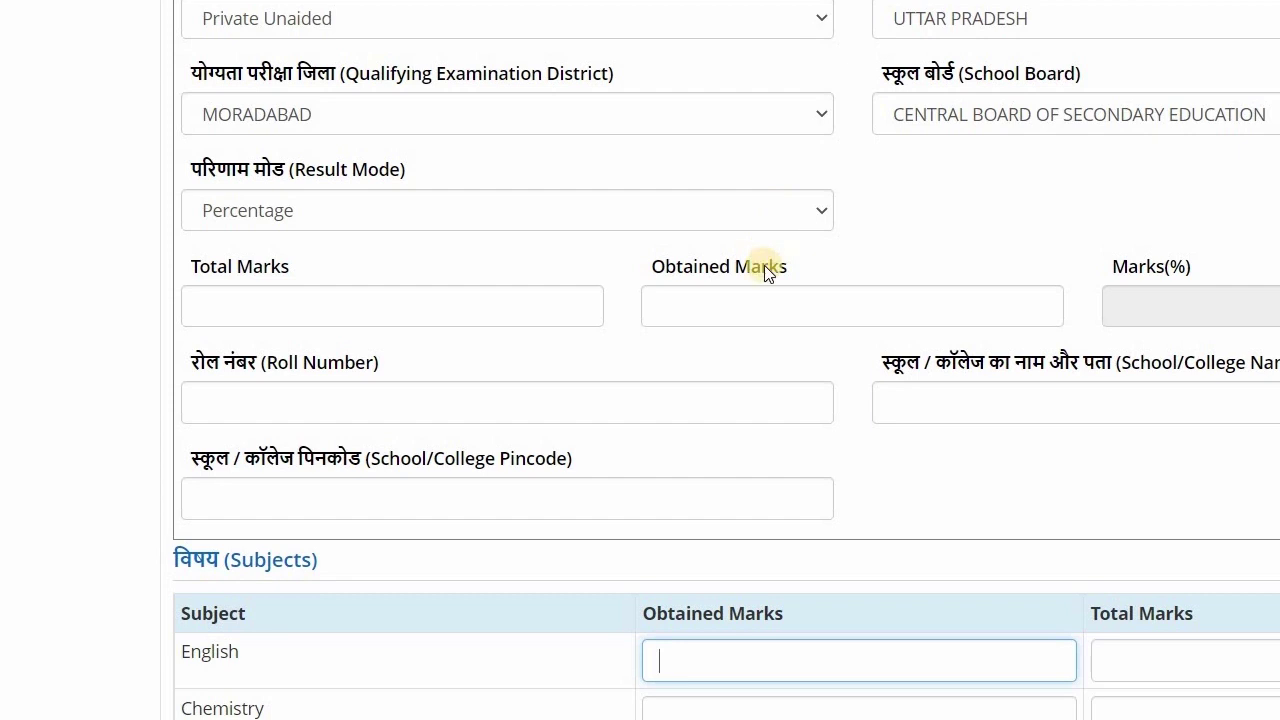
text(80)
click(1126, 662)
text(100)
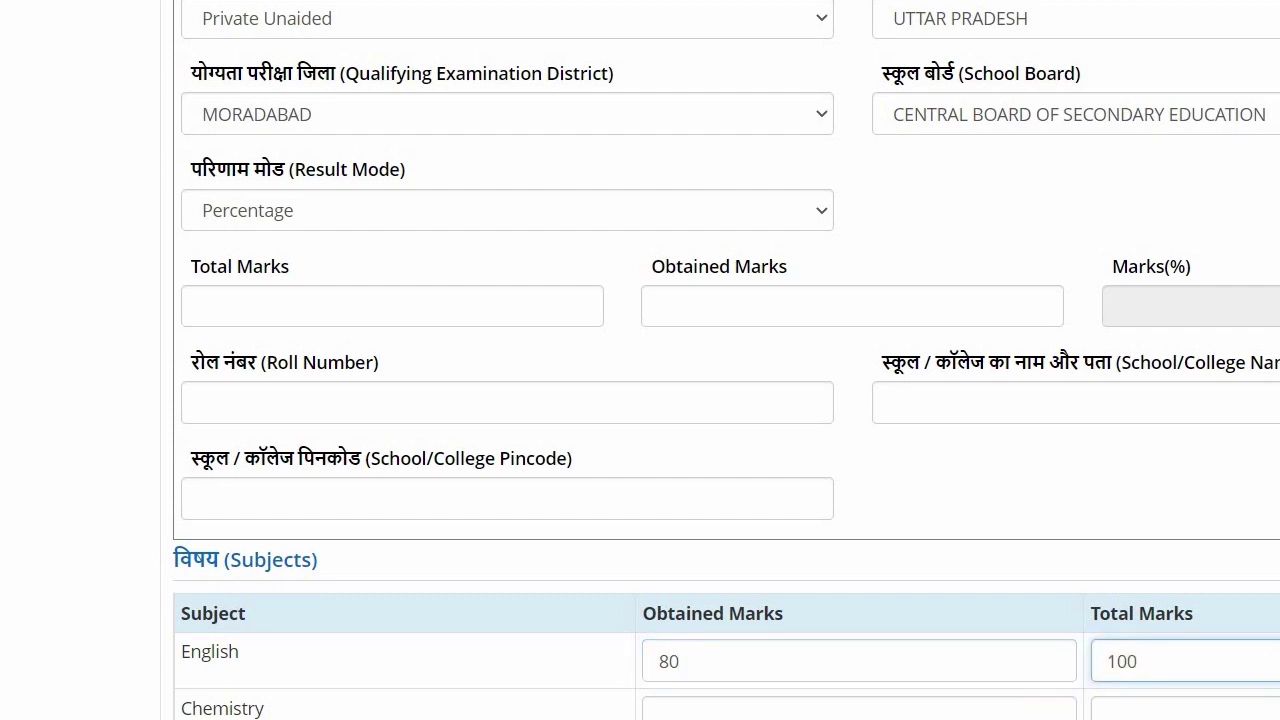
scroll(726, 365, down, 4)
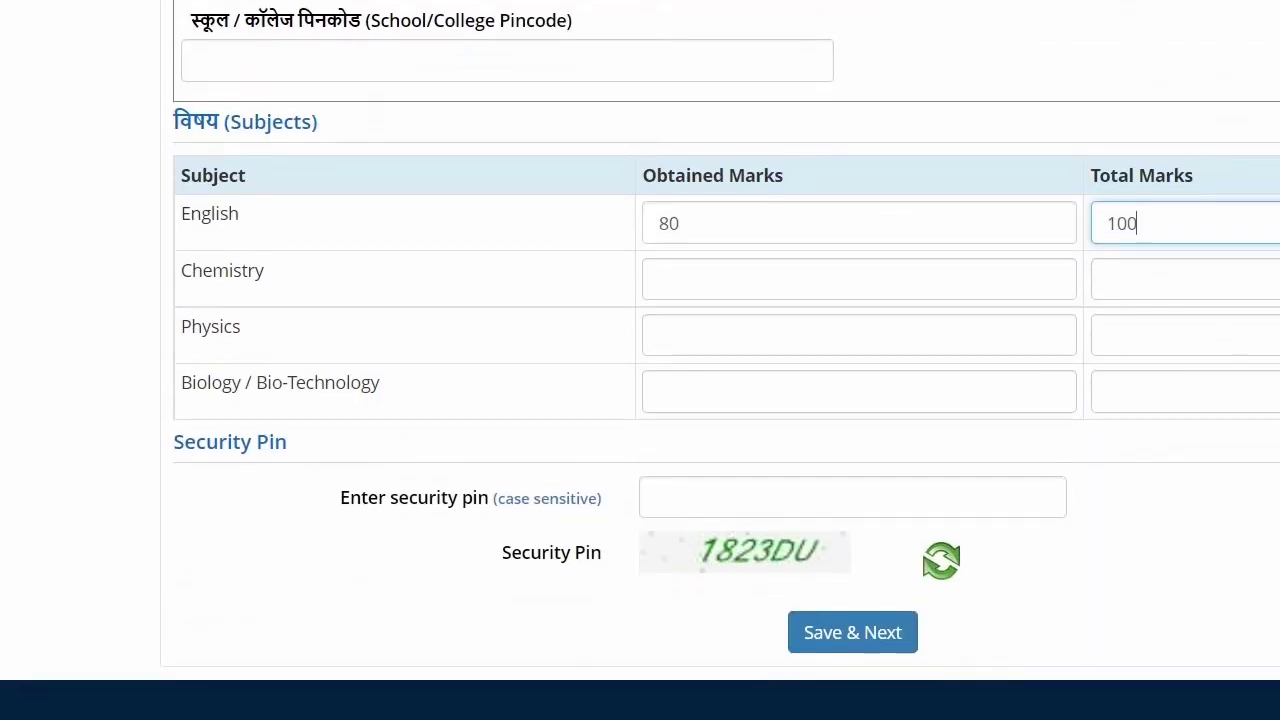
click(853, 279)
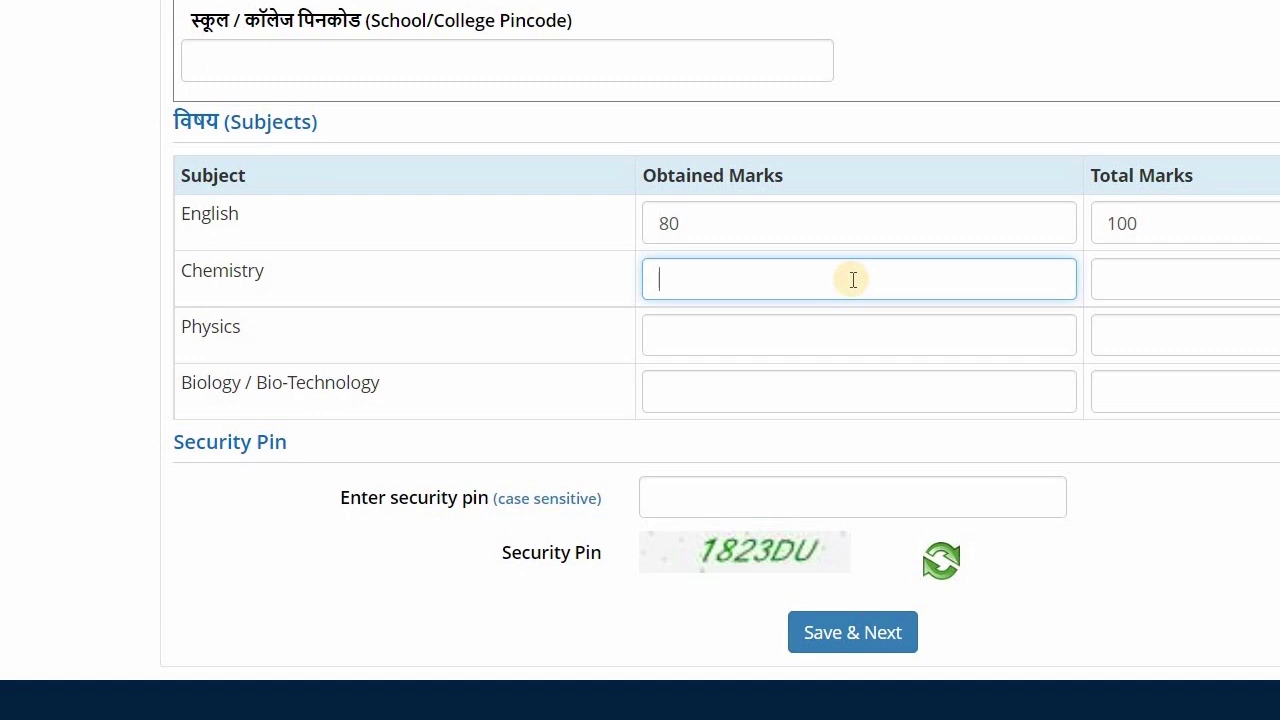
text(8)
key(BackSpace)
text(75)
click(1147, 267)
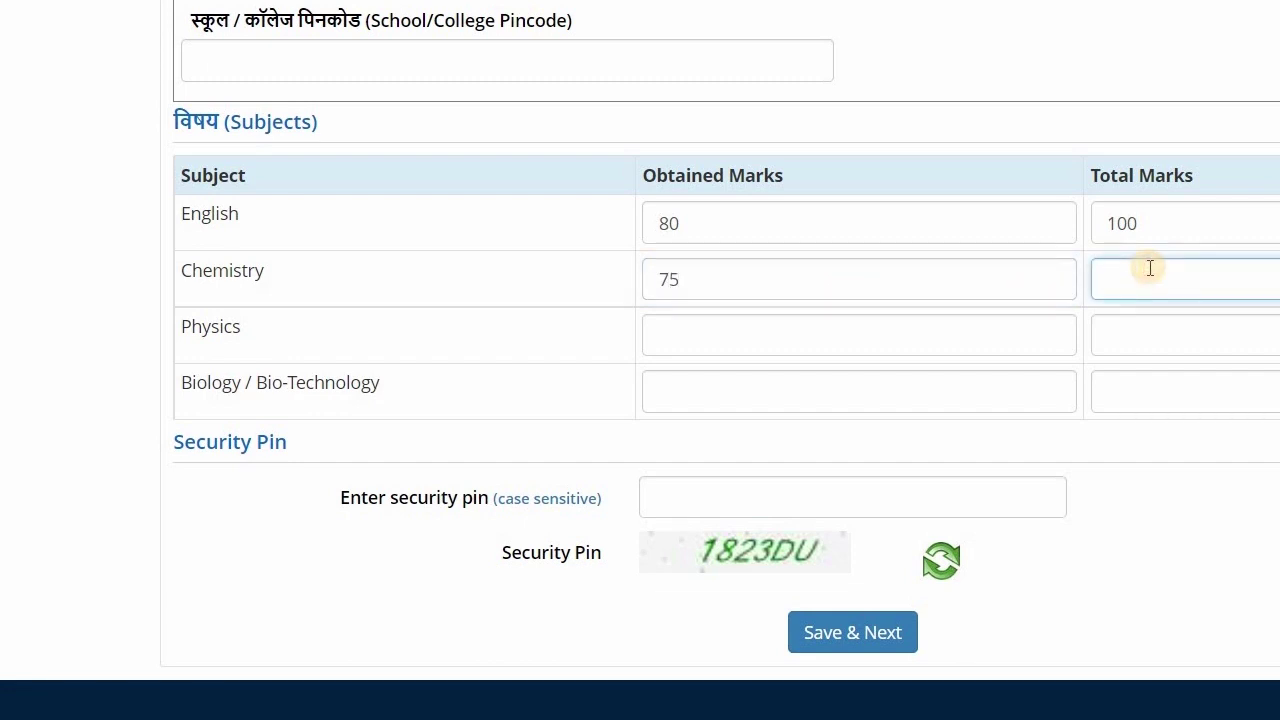
text(100)
Enter Physics 70/100 and Biology 75/100 in the Subjects table.
click(767, 346)
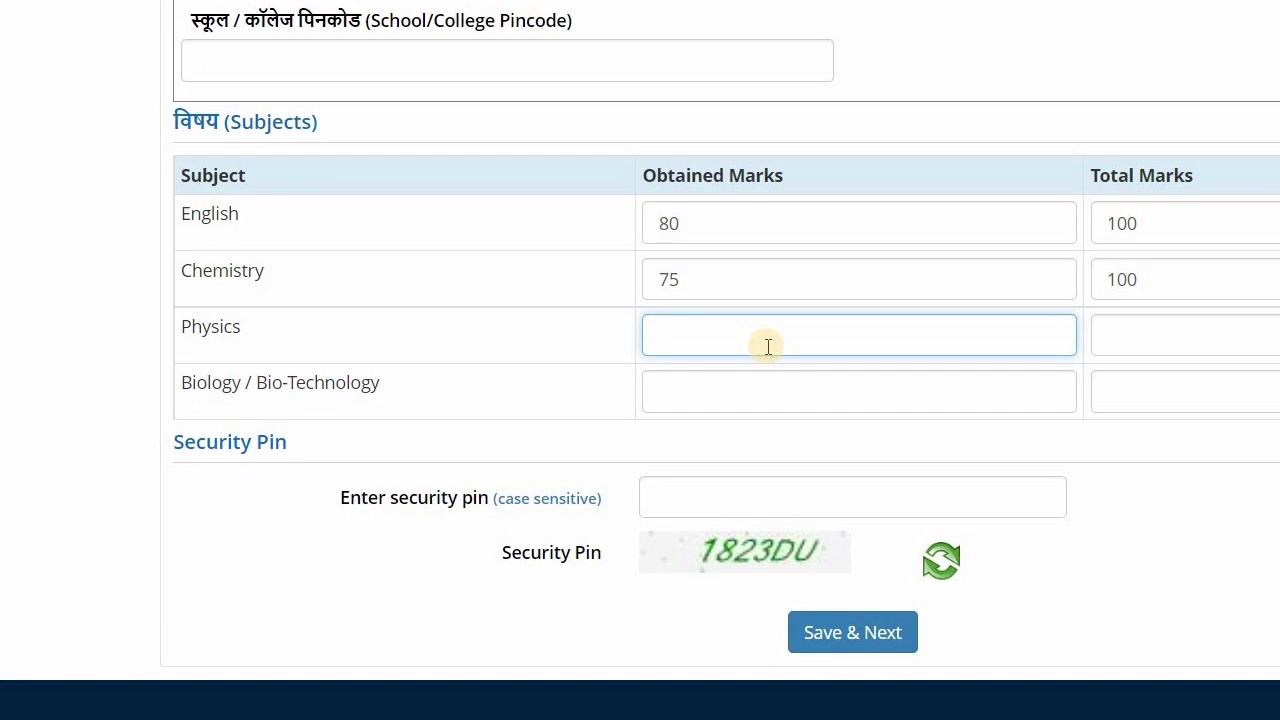
text(70)
click(730, 388)
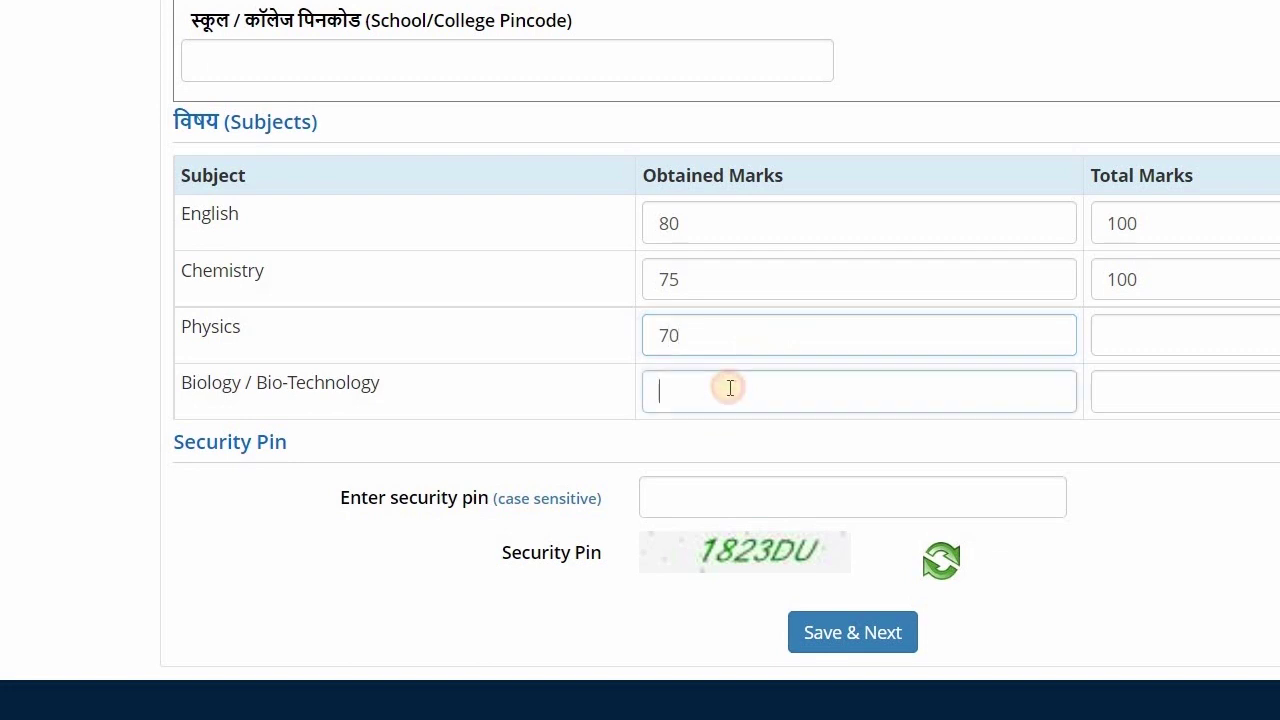
text(75)
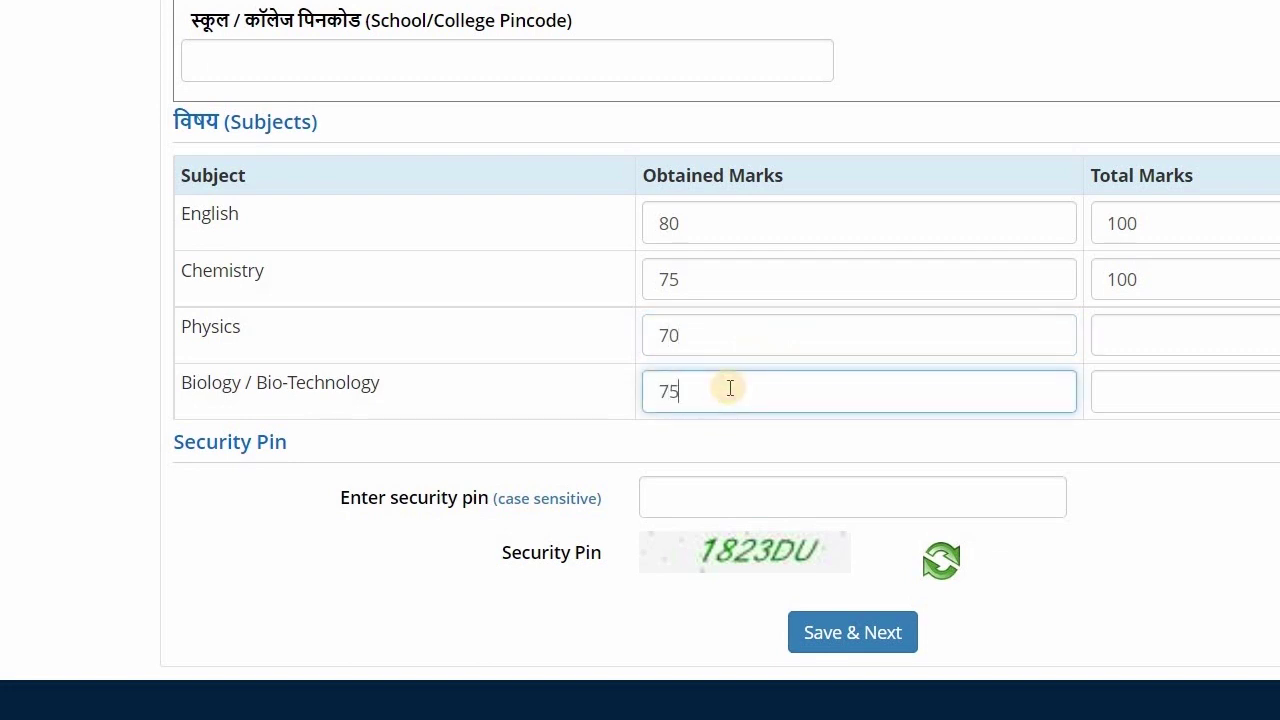
click(713, 494)
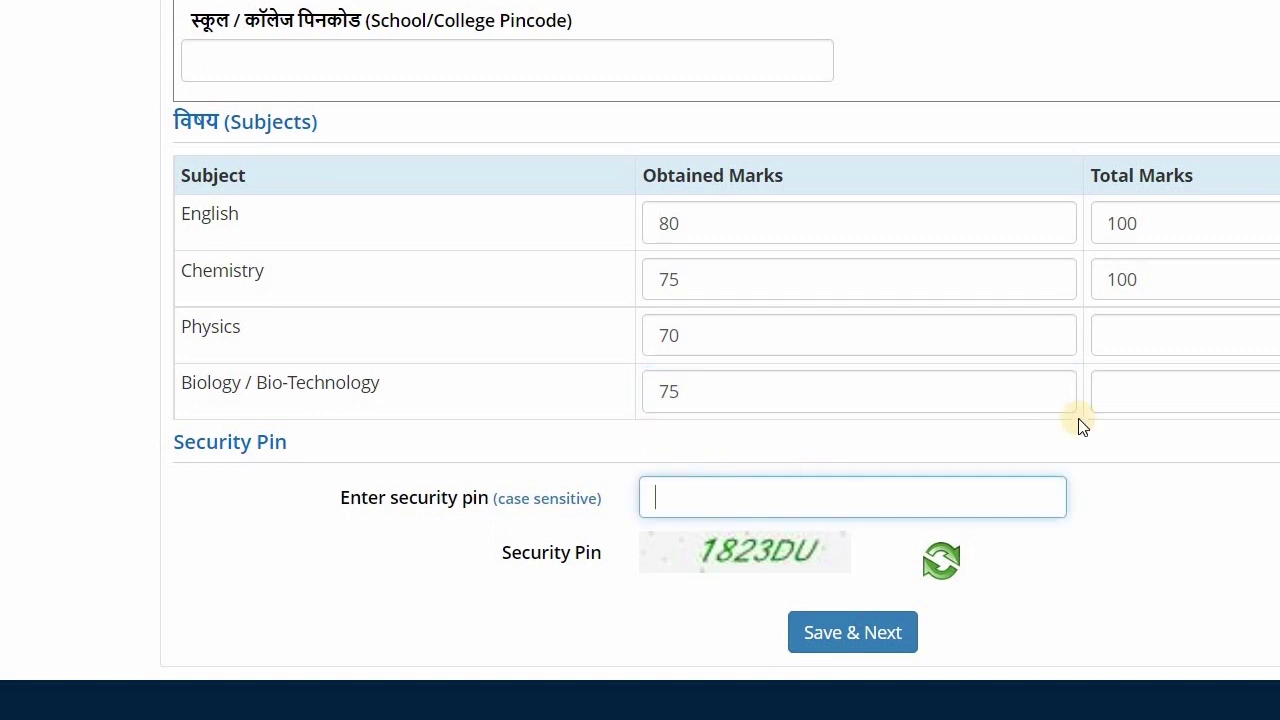
click(1158, 324)
text(100)
click(1137, 399)
text(100)
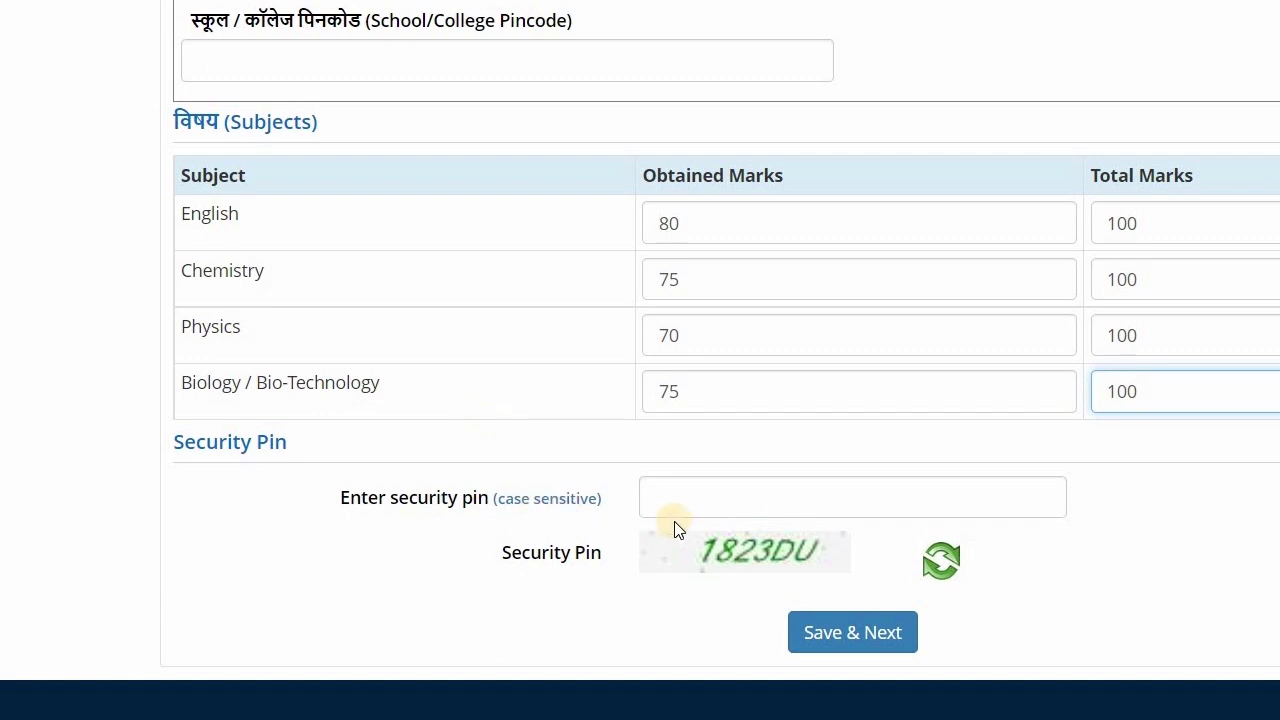
Enter the security pin and submit the educational details with Save & Next, confirming Yes until accepted.
click(693, 501)
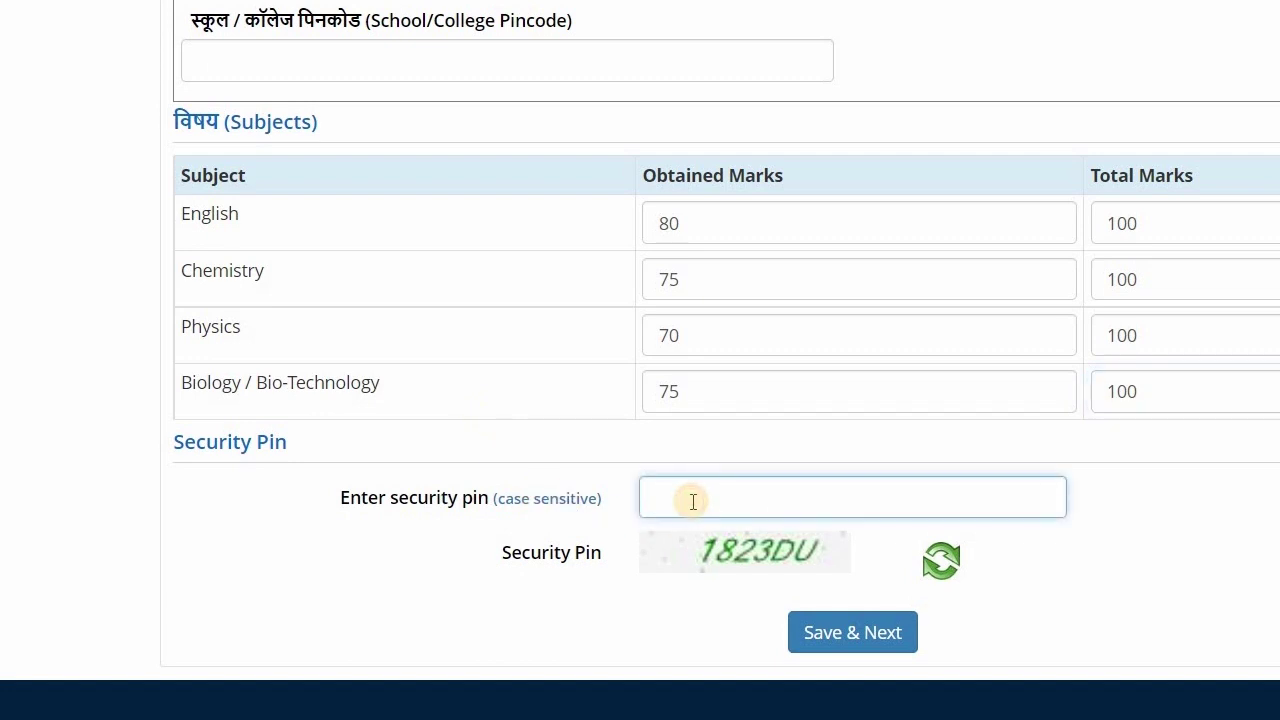
text(1823DU)
click(867, 632)
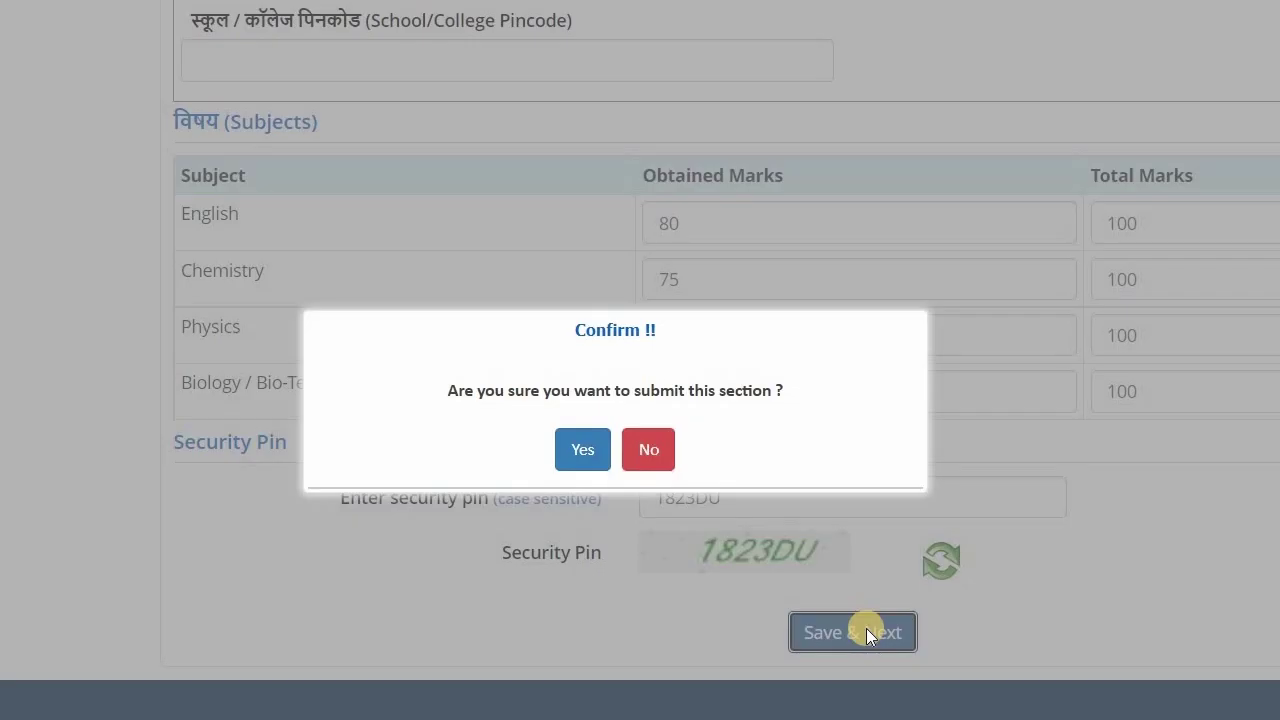
click(584, 451)
click(583, 451)
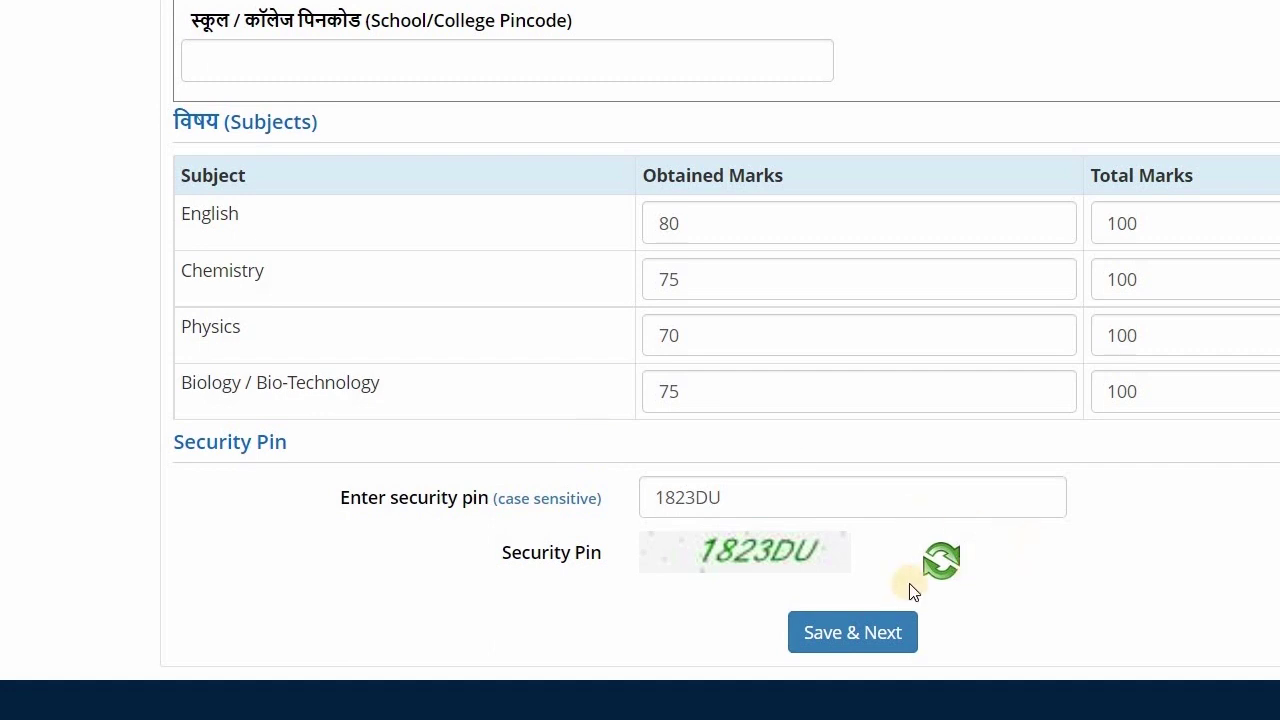
click(860, 636)
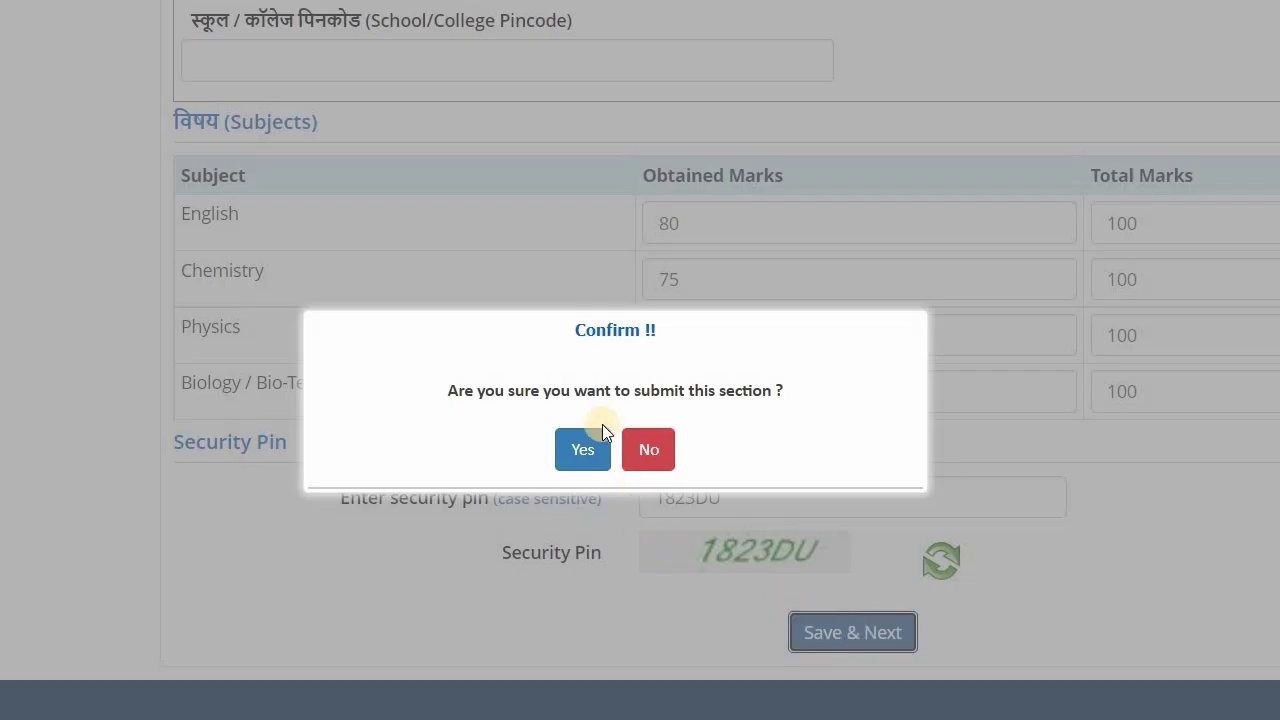
click(588, 446)
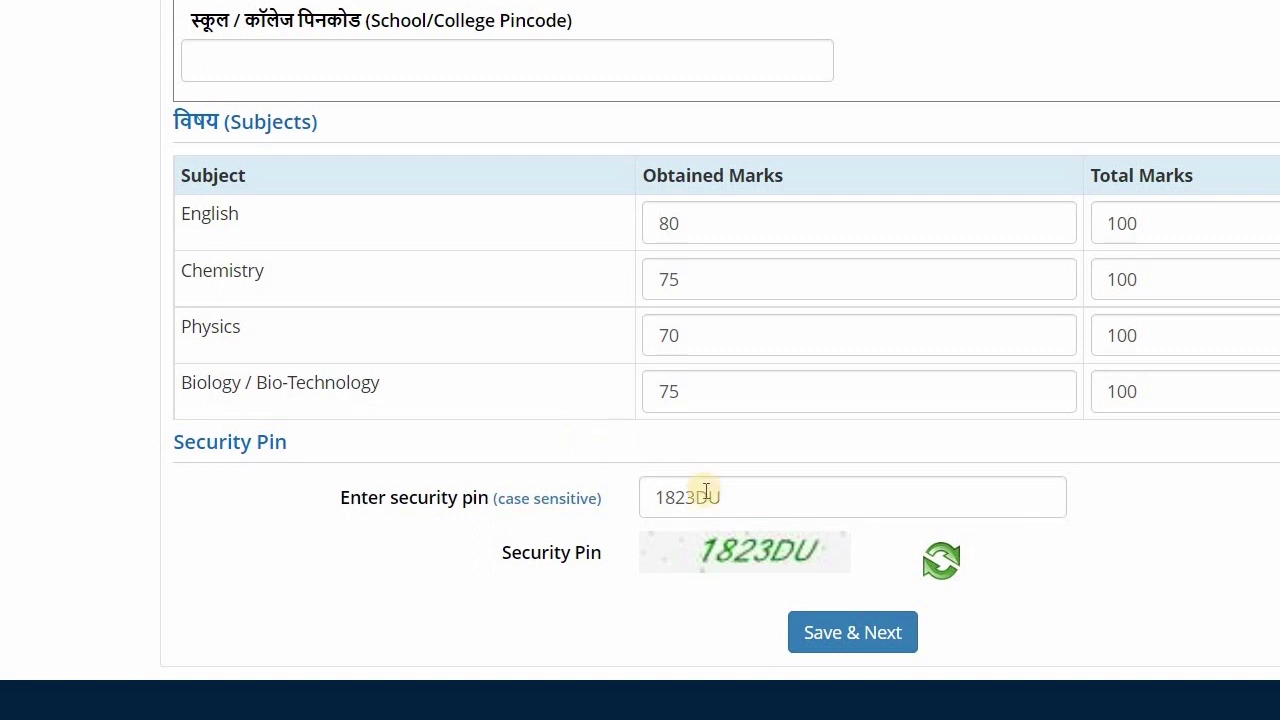
click(856, 640)
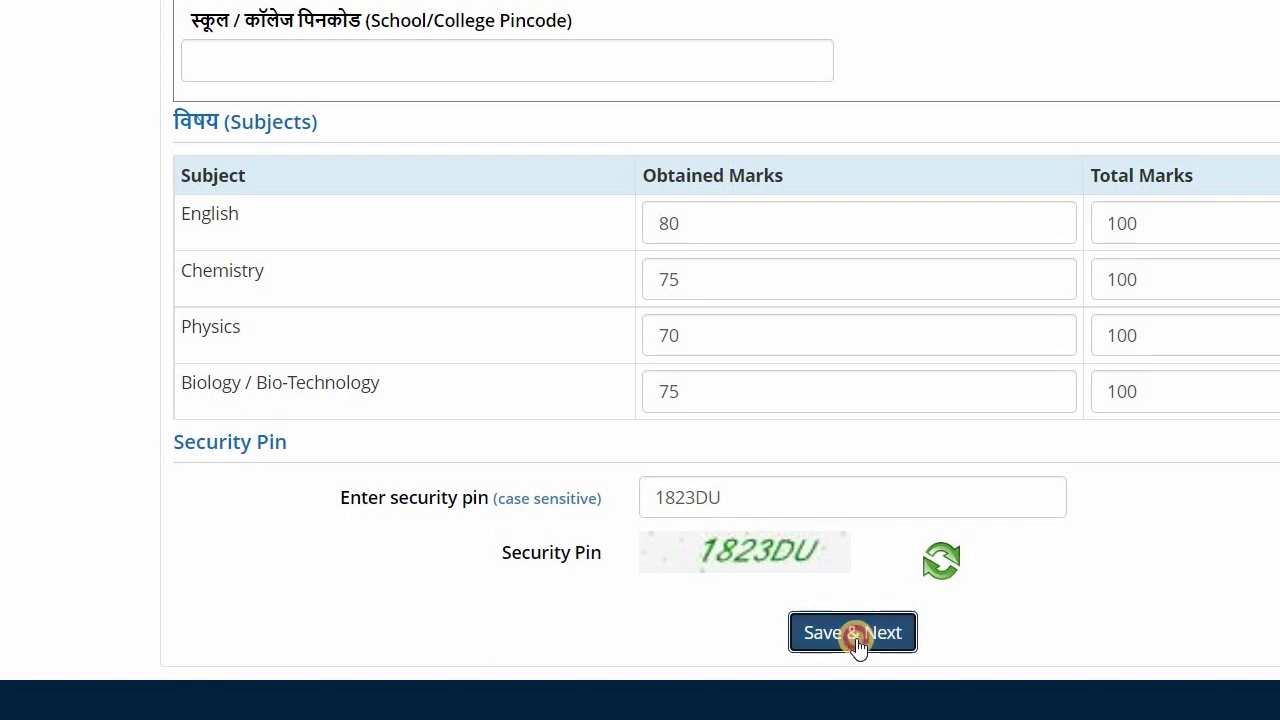
click(569, 440)
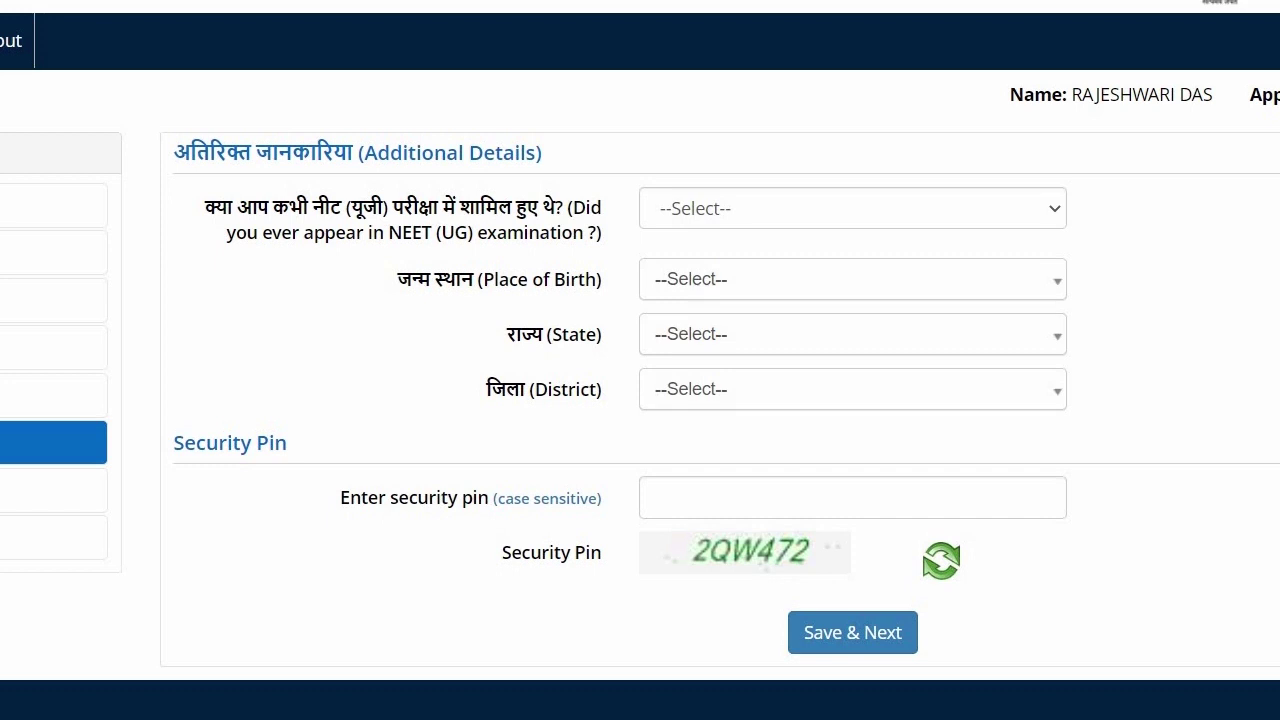
Record a previous NEET appearance with 1 attempt and place of birth India.
click(1055, 210)
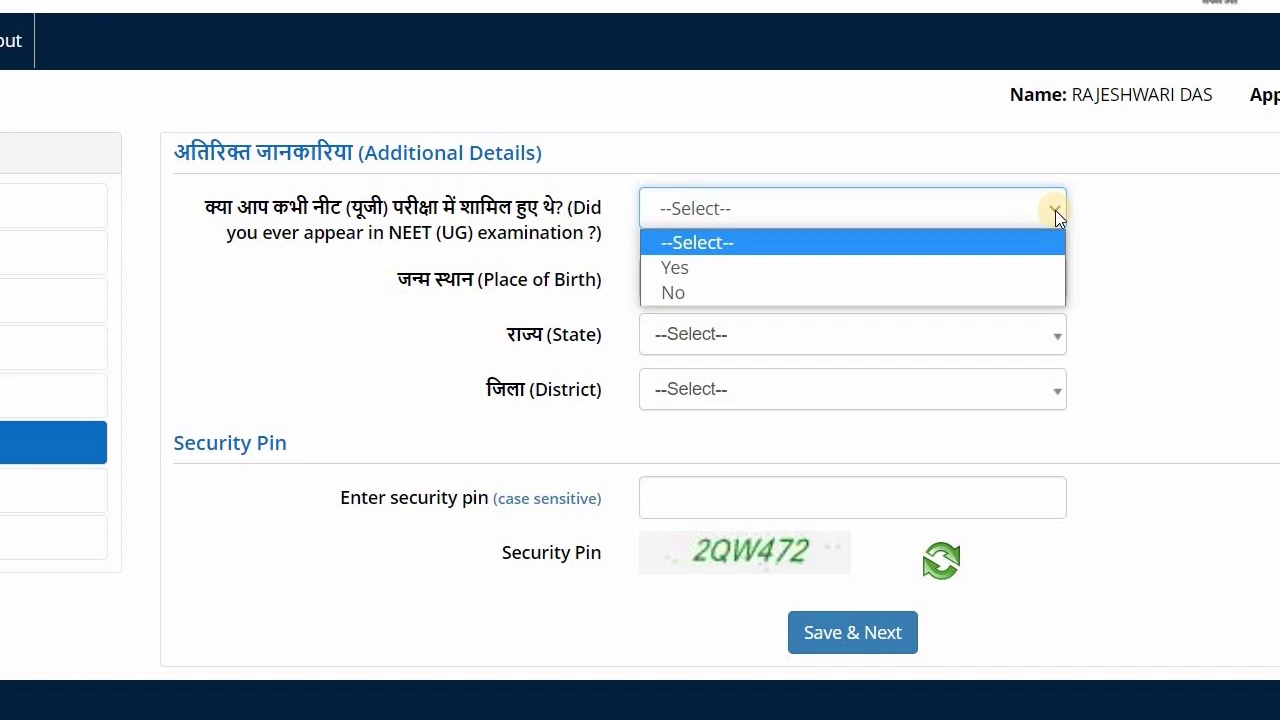
click(735, 268)
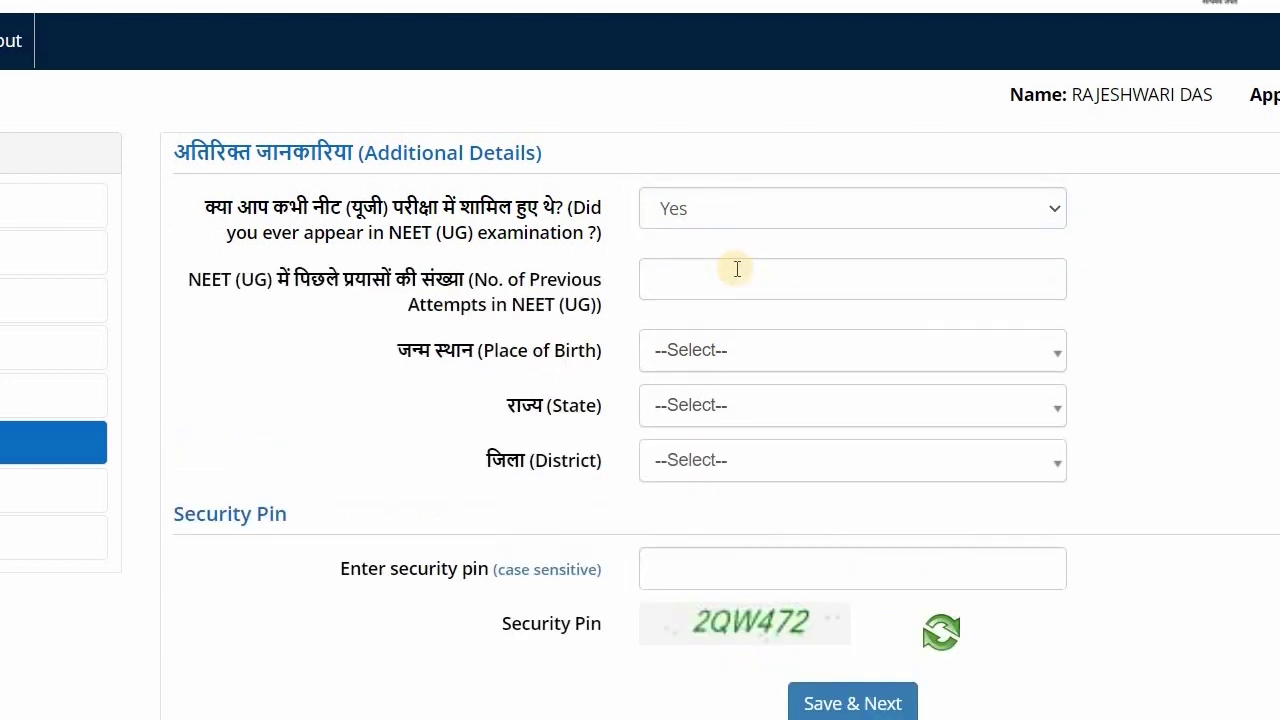
click(686, 274)
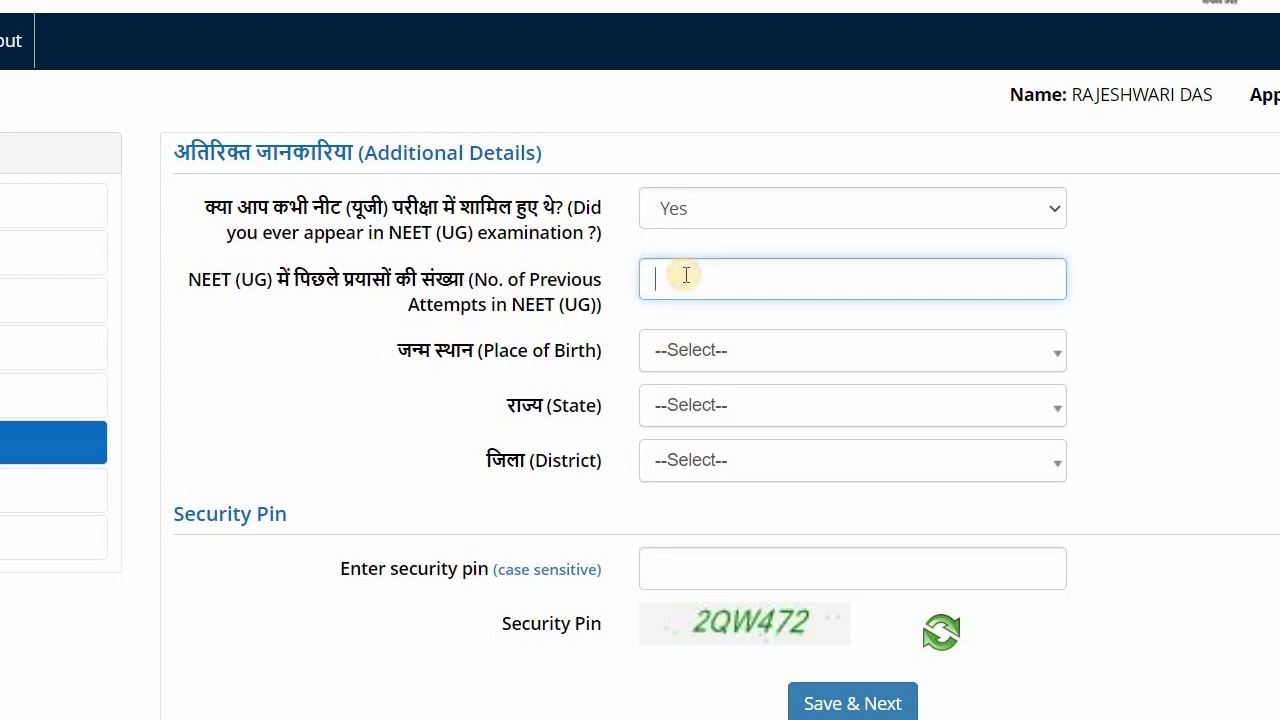
text(1)
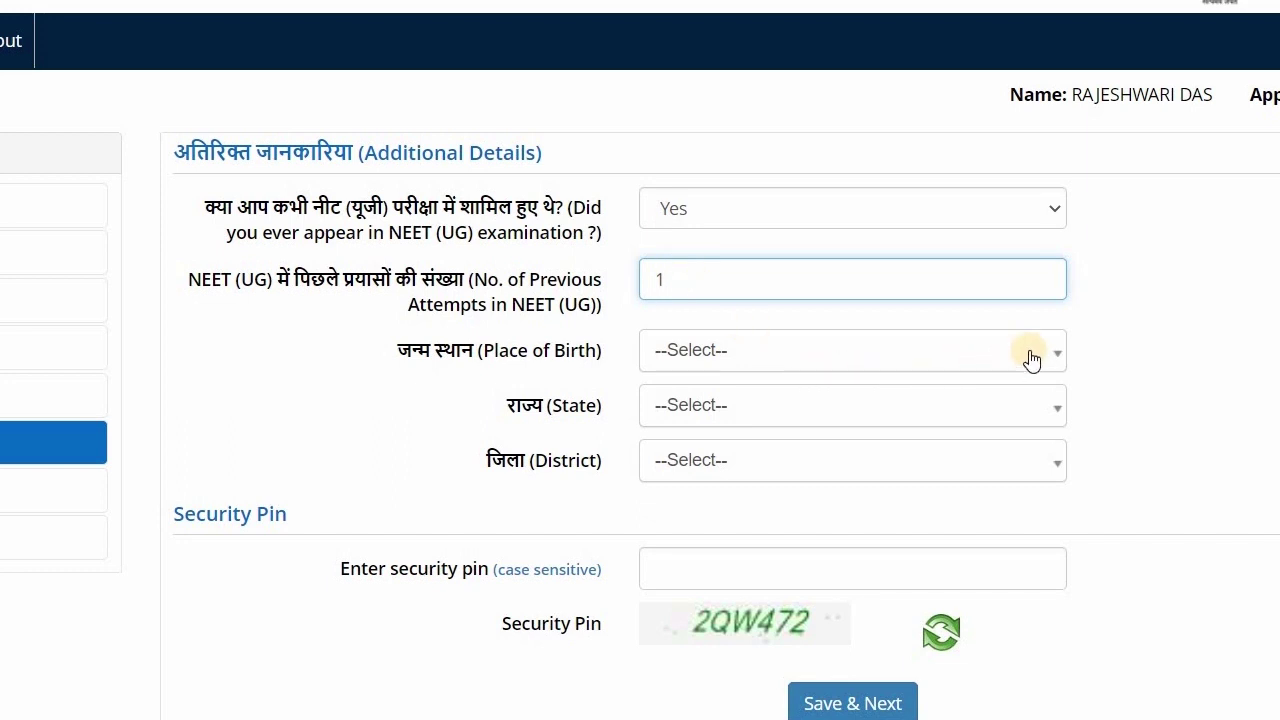
click(1057, 356)
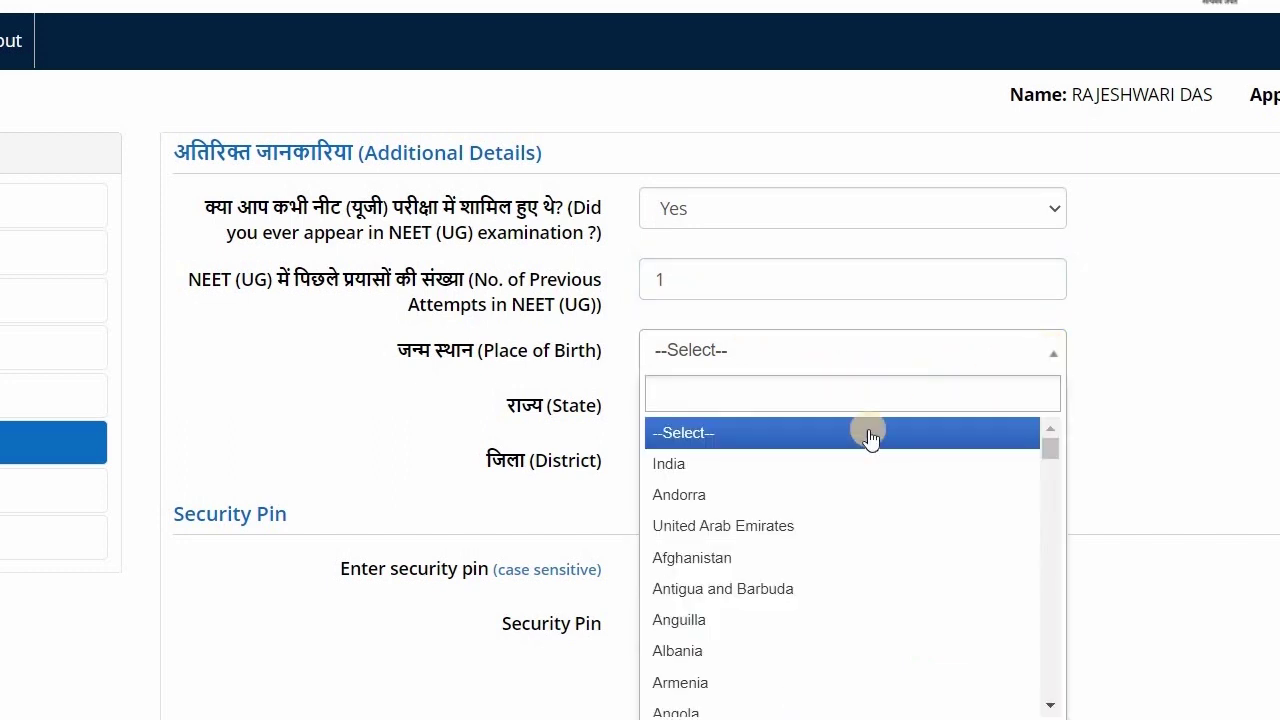
click(741, 470)
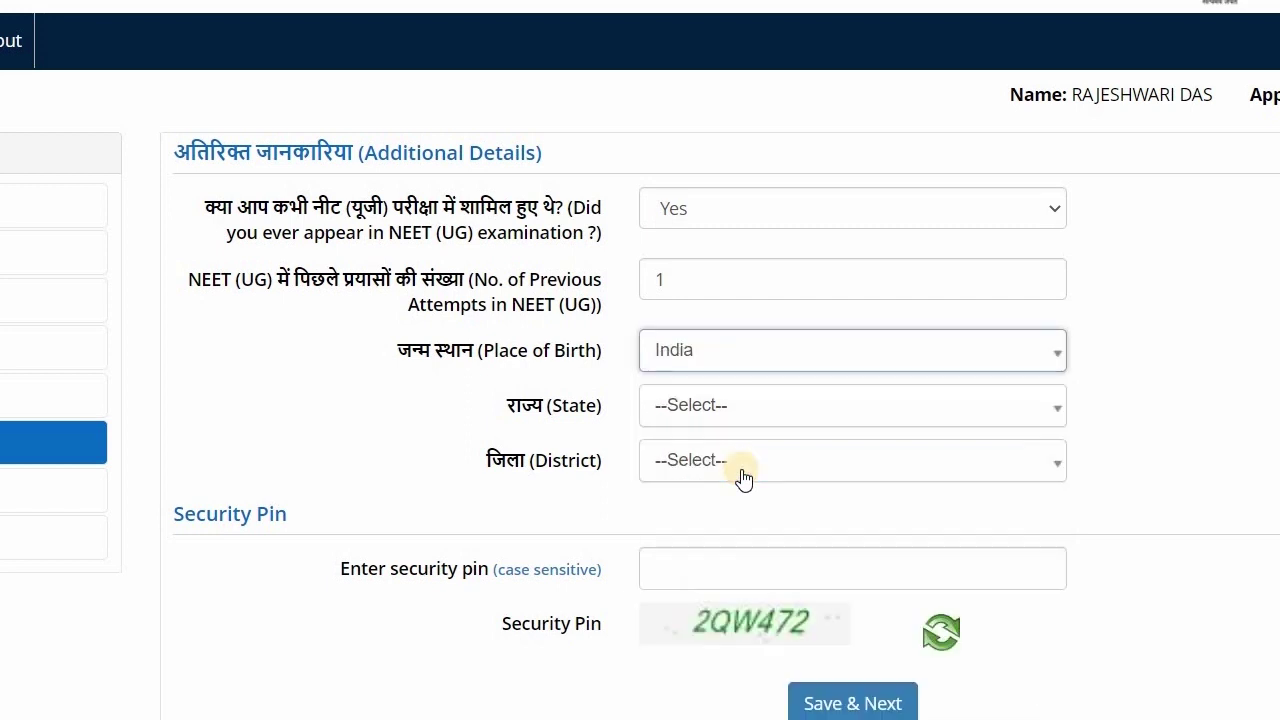
Set the birth state to UTTAR PRADESH and district to MORADABAD.
click(1060, 408)
key(Down)
key(Down)
key(Down)
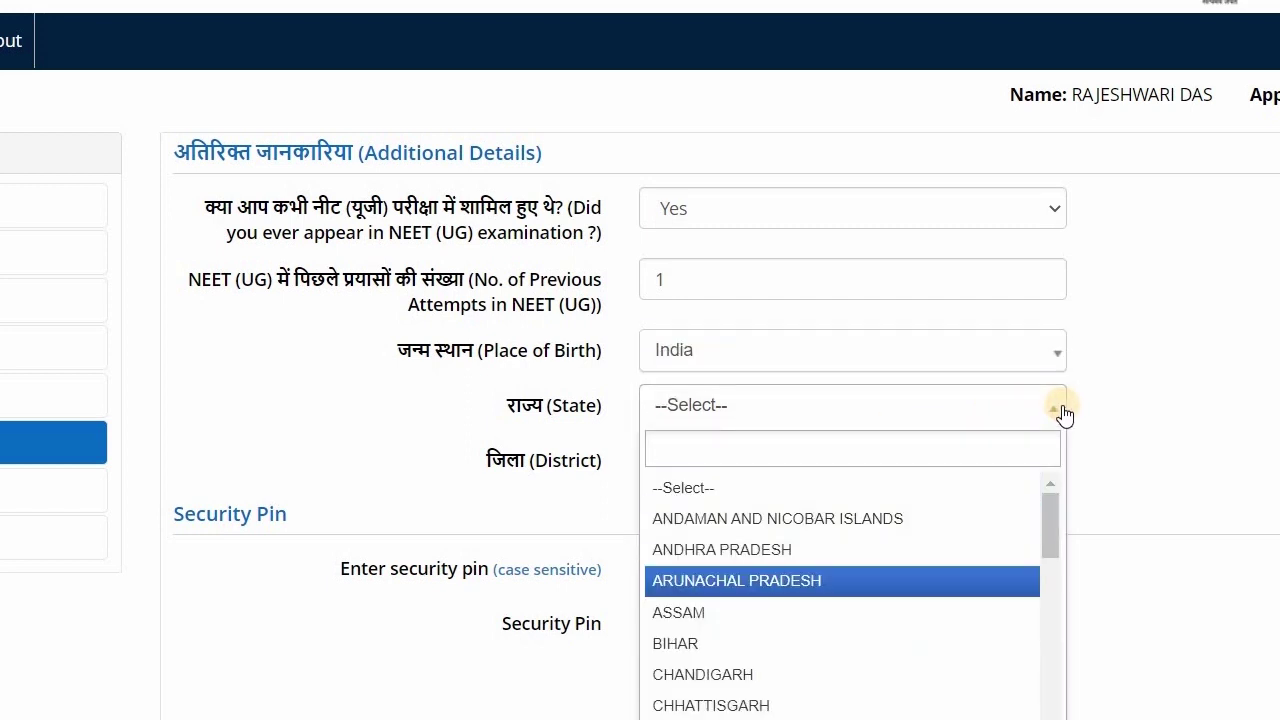
scroll(1063, 413, down, 8)
key(Down)
key(Down)
key(Down)
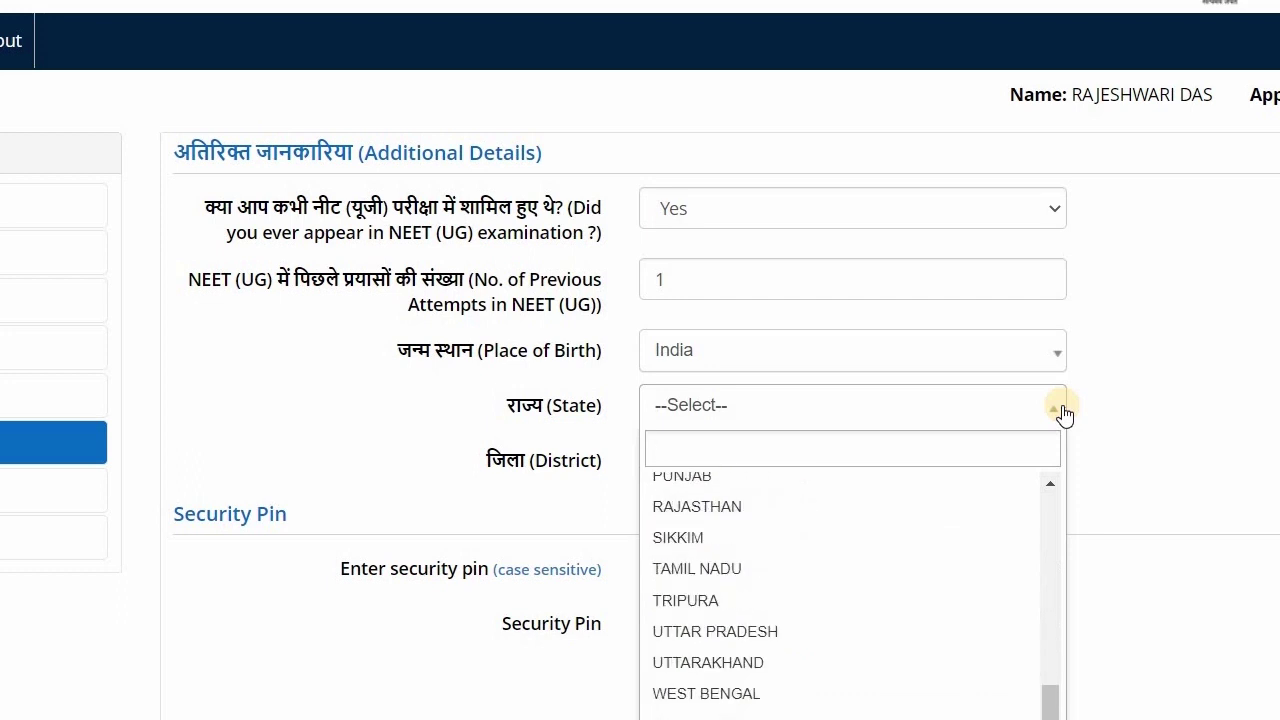
click(787, 632)
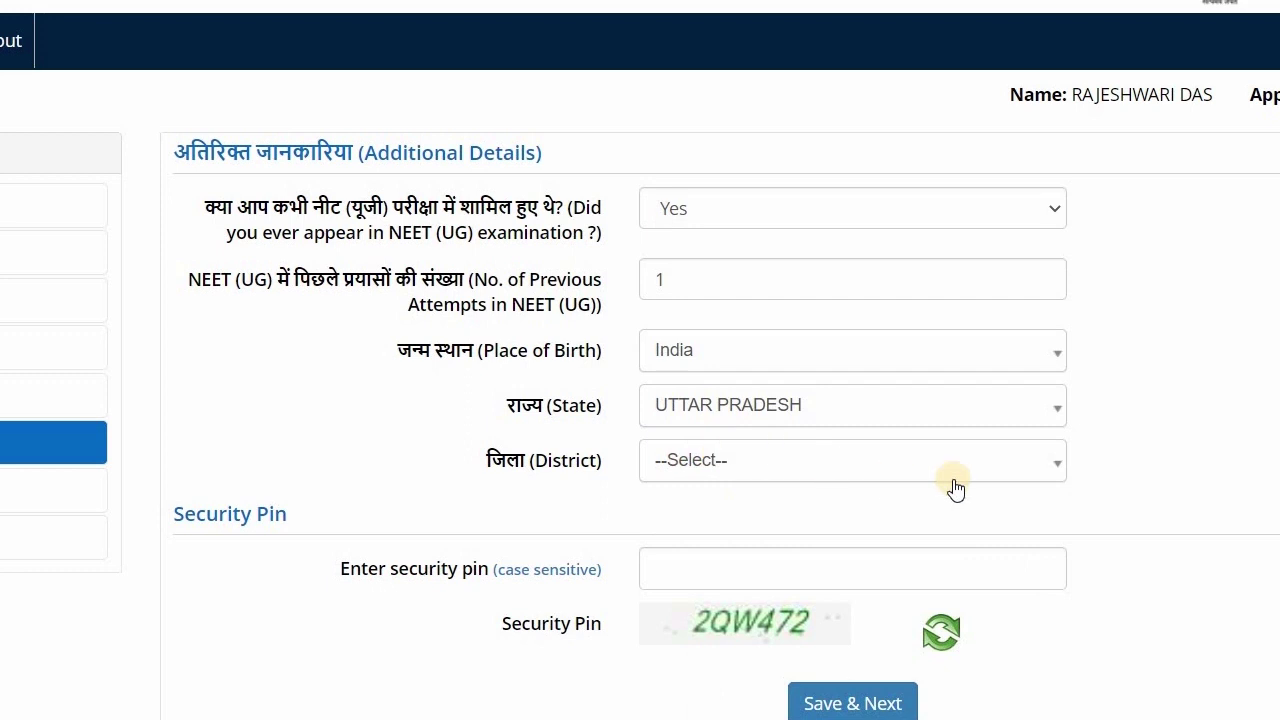
click(1058, 468)
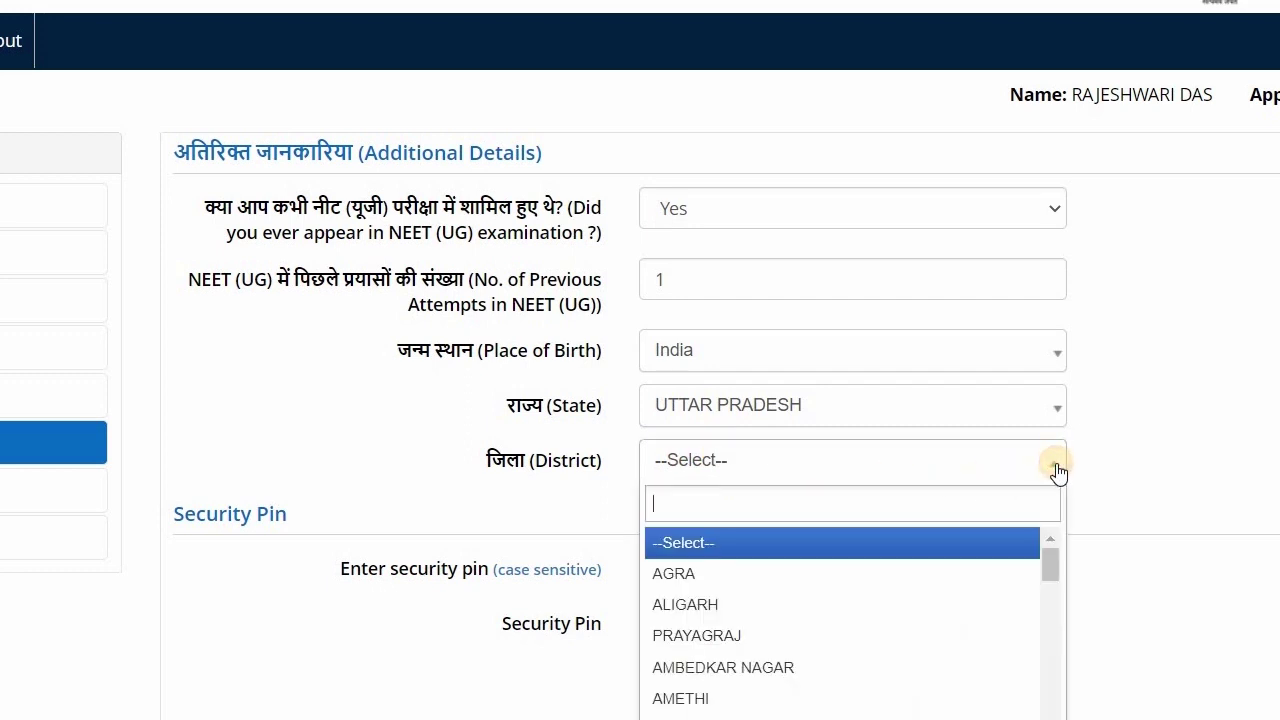
scroll(1058, 468, down, 10)
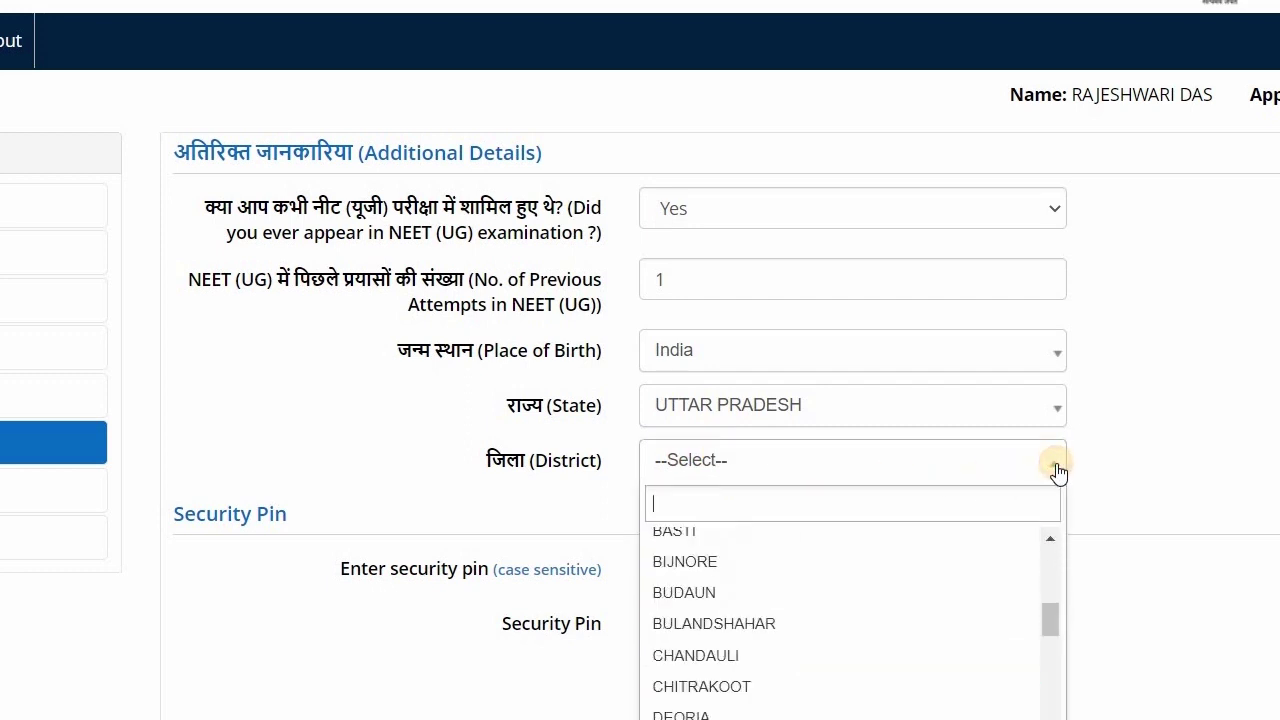
key(Down)
scroll(1058, 472, down, 8)
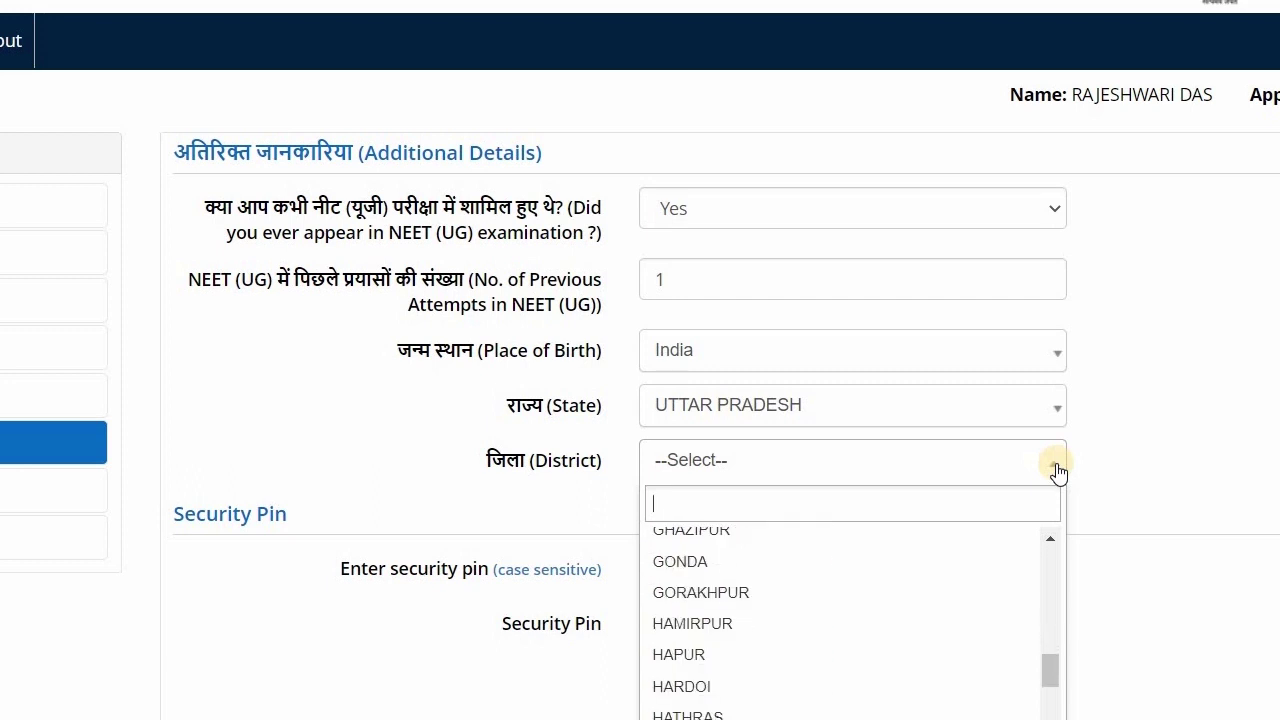
scroll(1058, 472, down, 2)
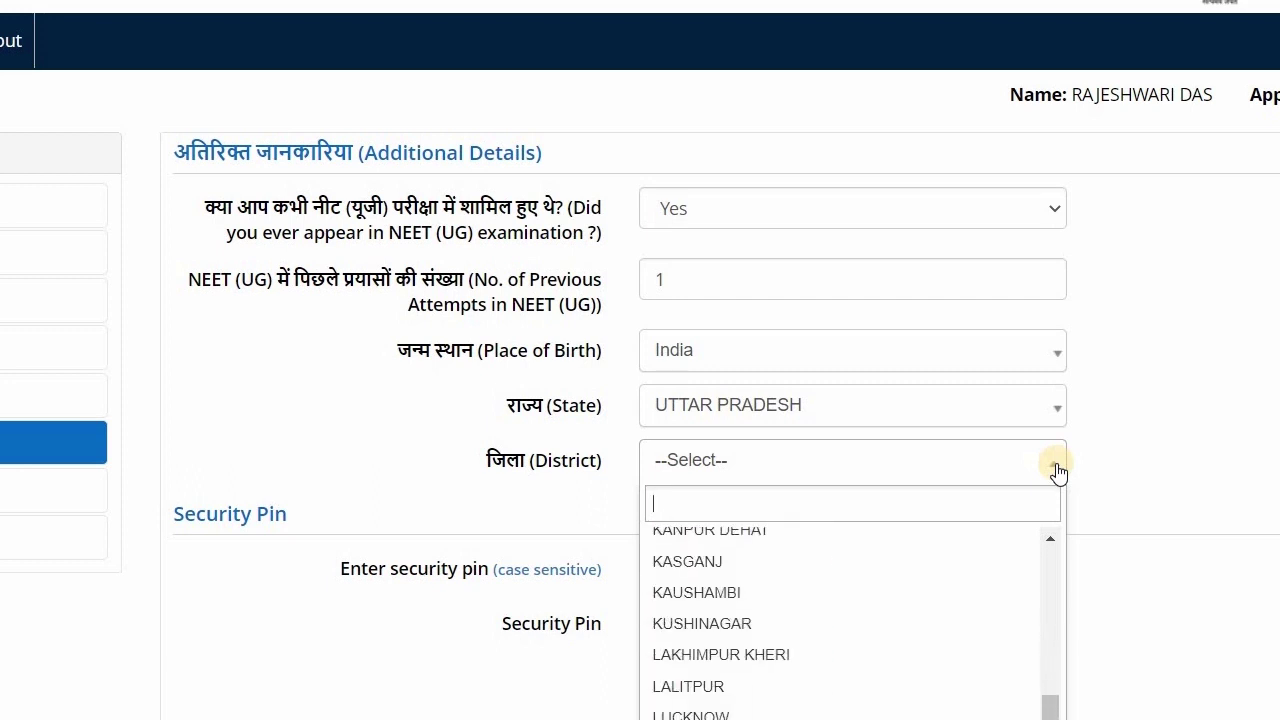
scroll(1058, 472, down, 2)
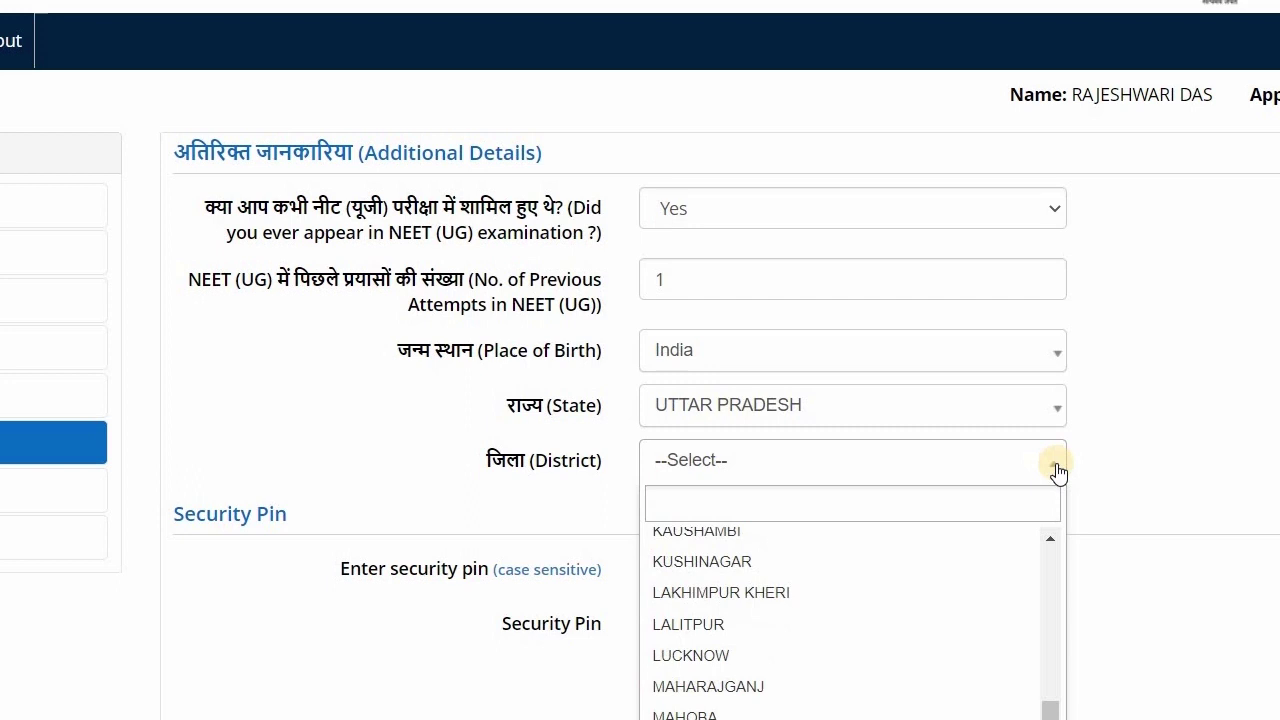
scroll(1058, 472, down, 4)
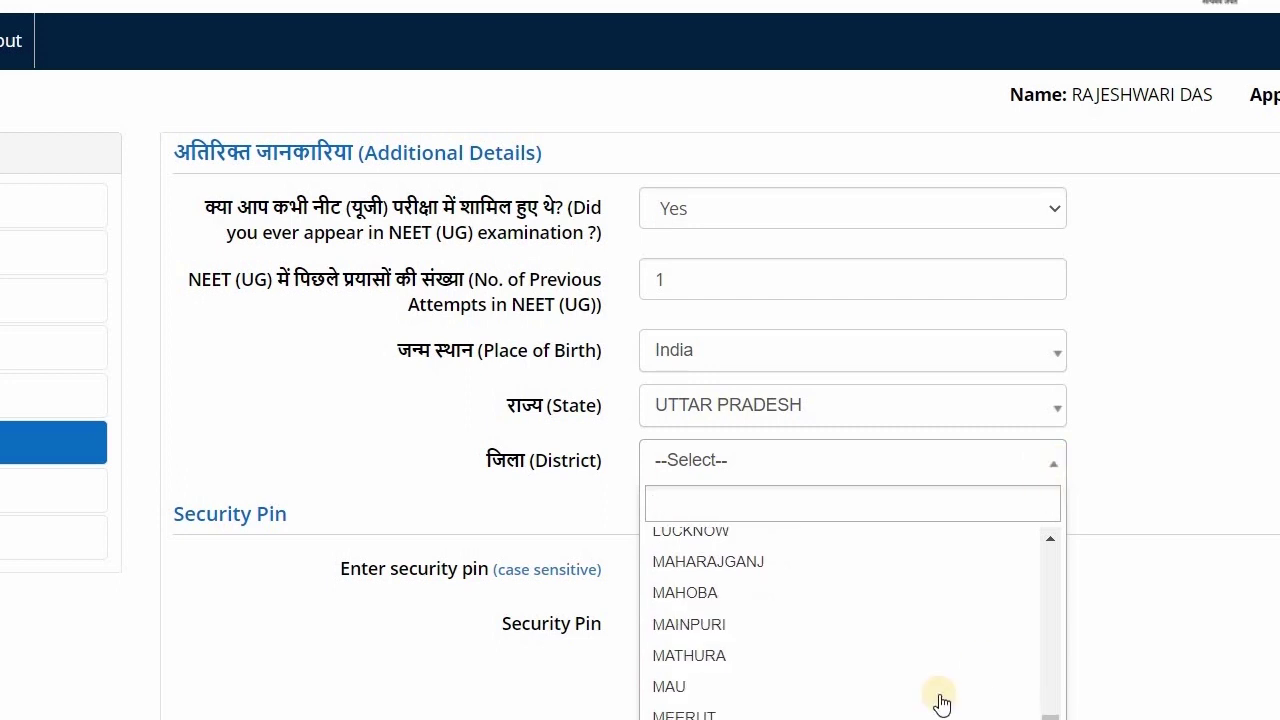
click(690, 712)
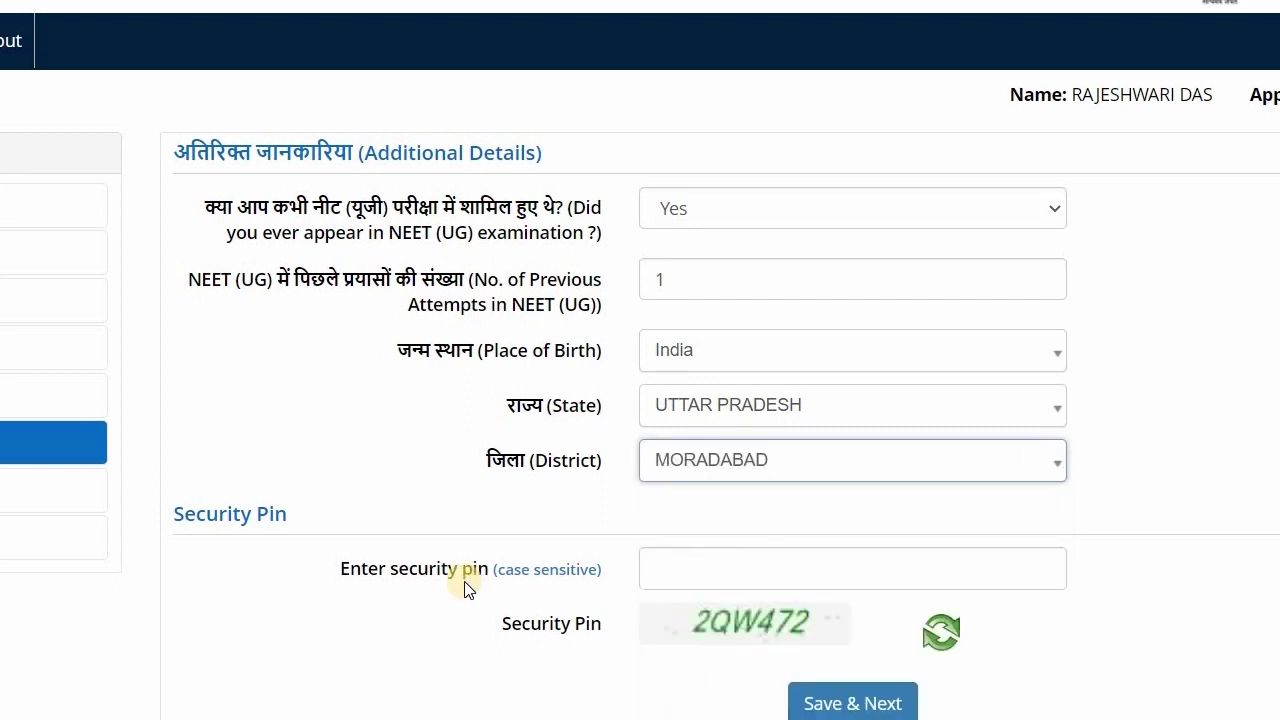
Enter the security pin and submit the Additional Details, confirming Yes to reach Document Upload.
click(709, 570)
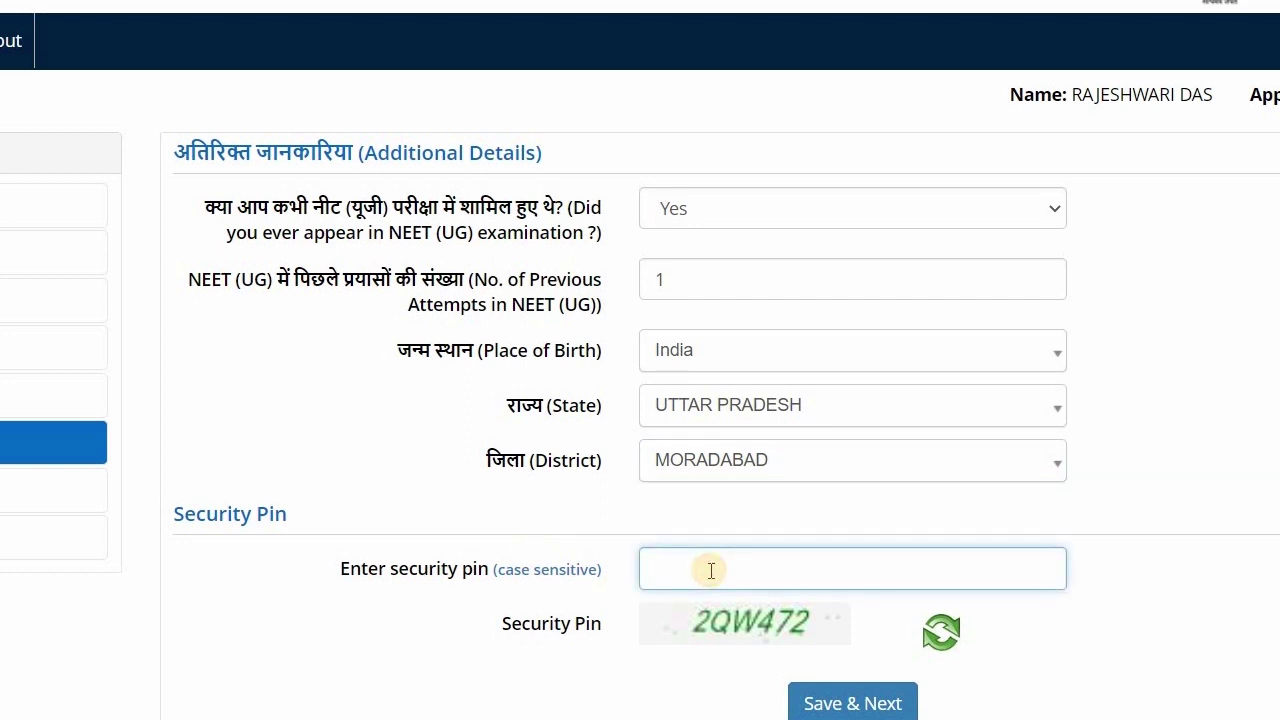
text(2QW472)
click(881, 692)
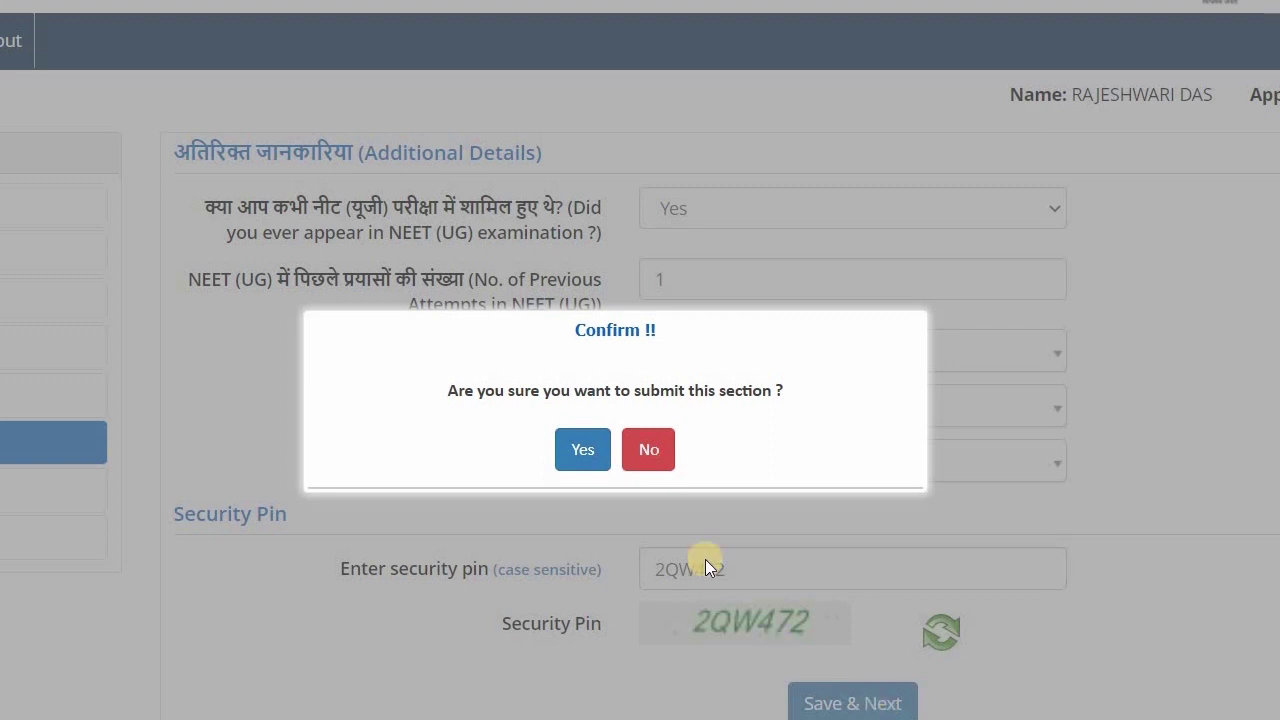
click(584, 449)
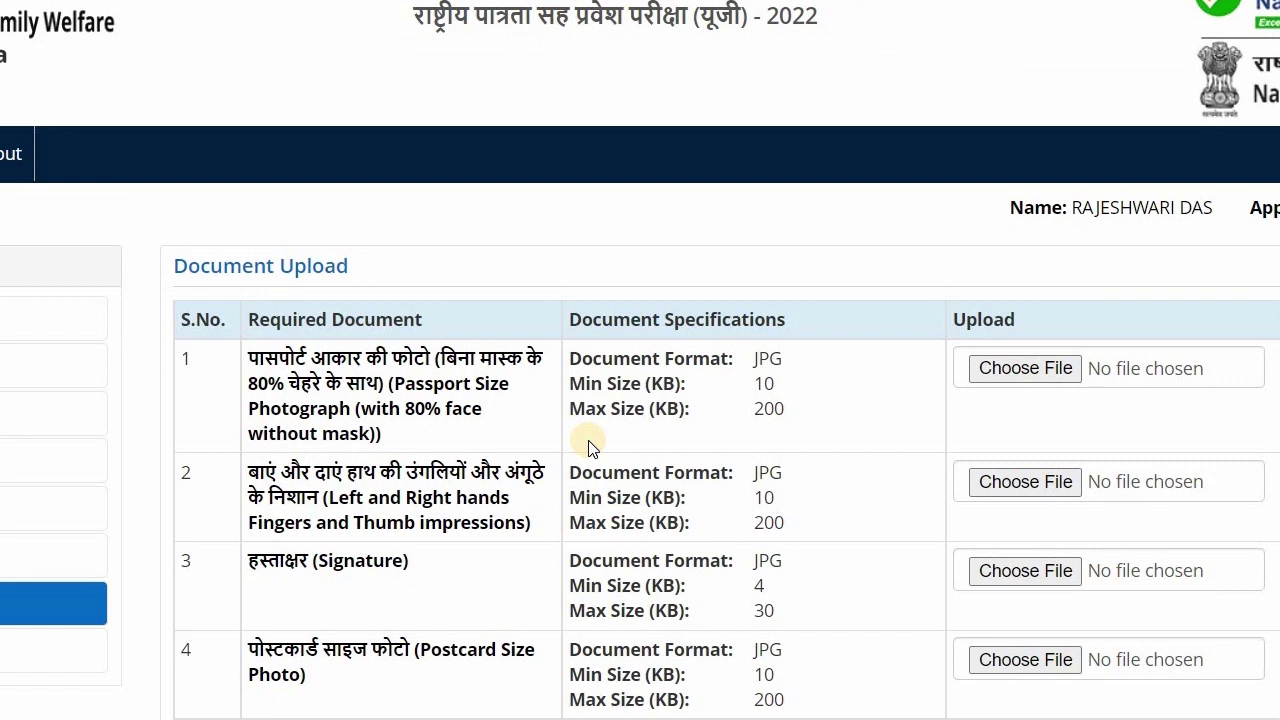
scroll(588, 447, down, 2)
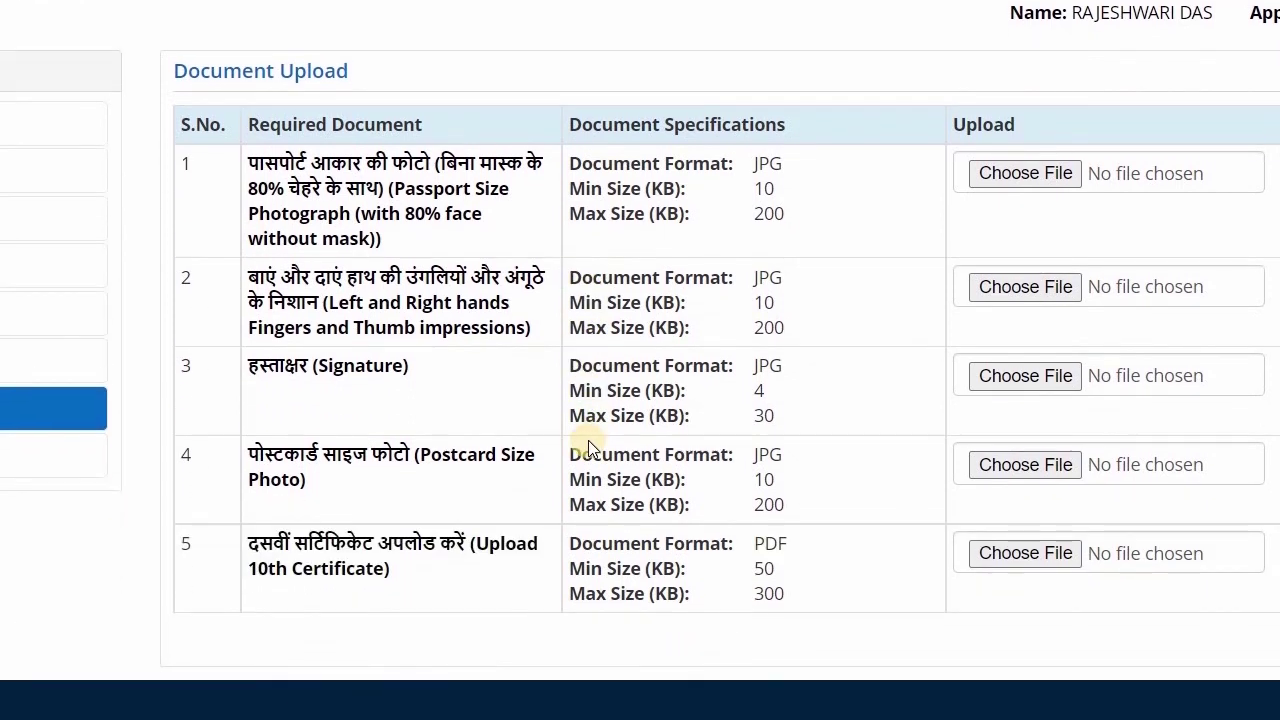